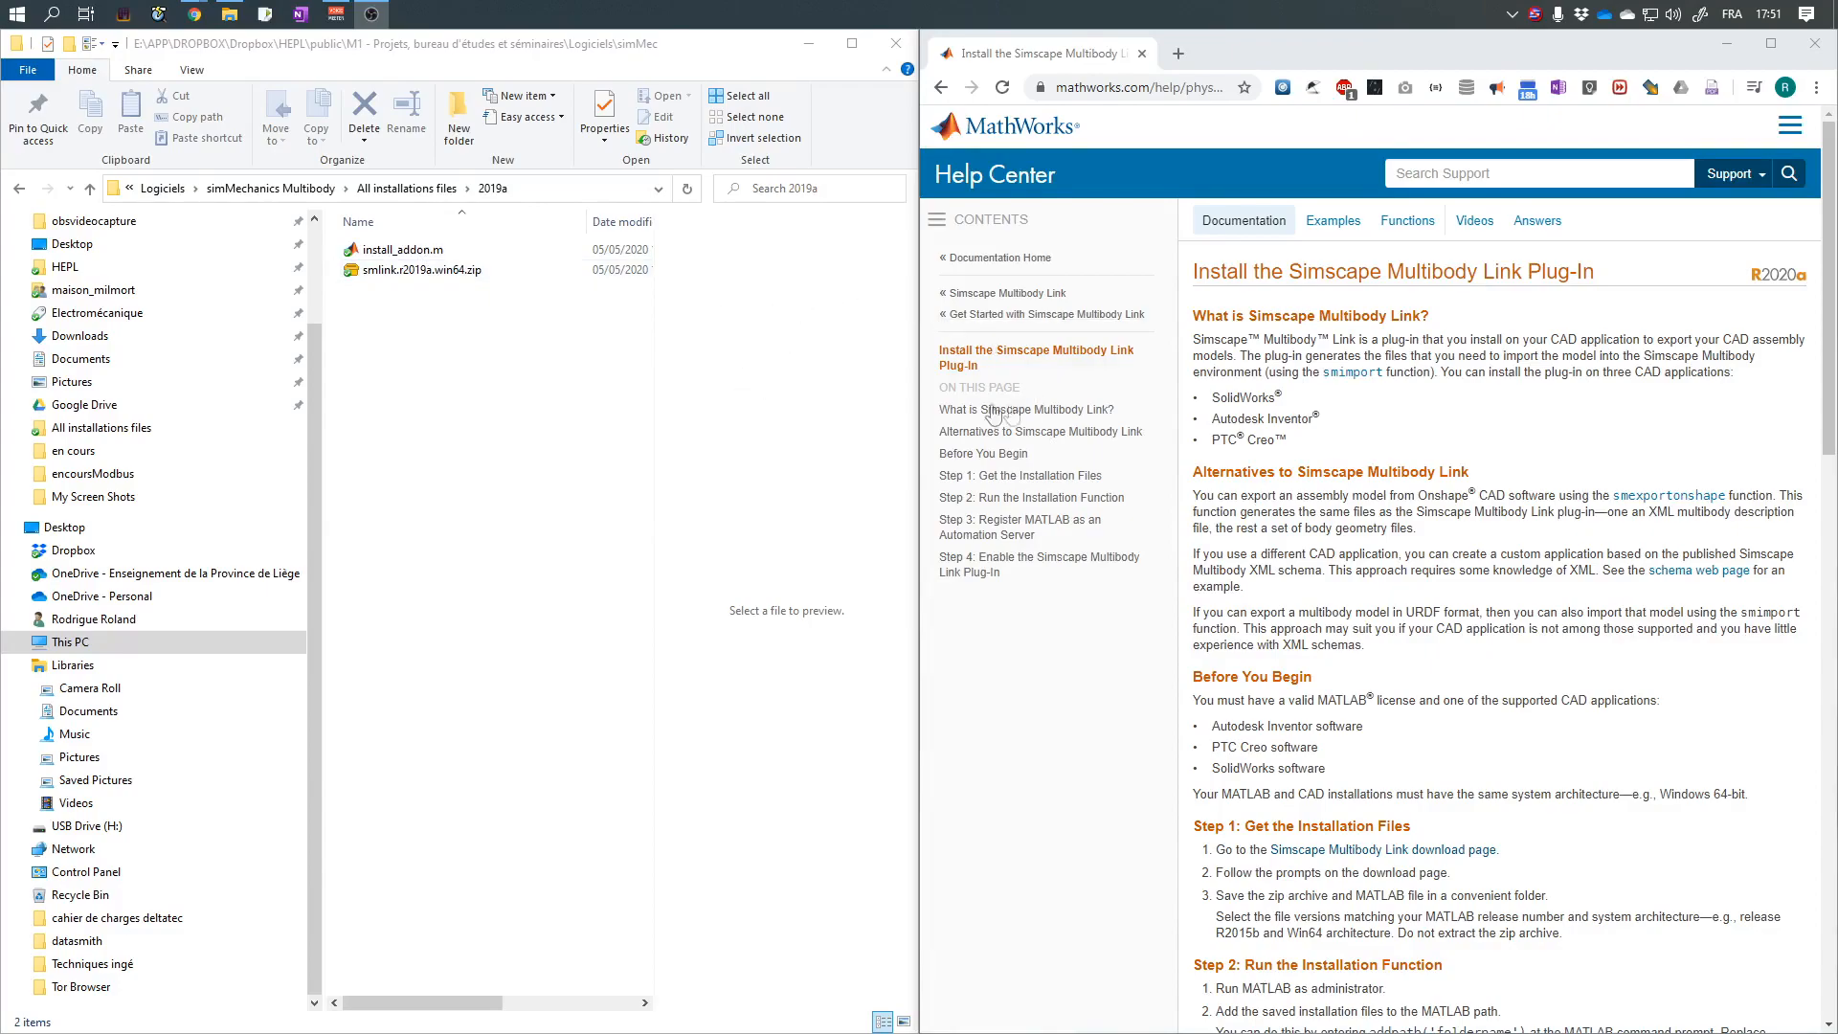
Look through the release folders in All installations files and reopen the 2019a folder.
left_click(428, 192)
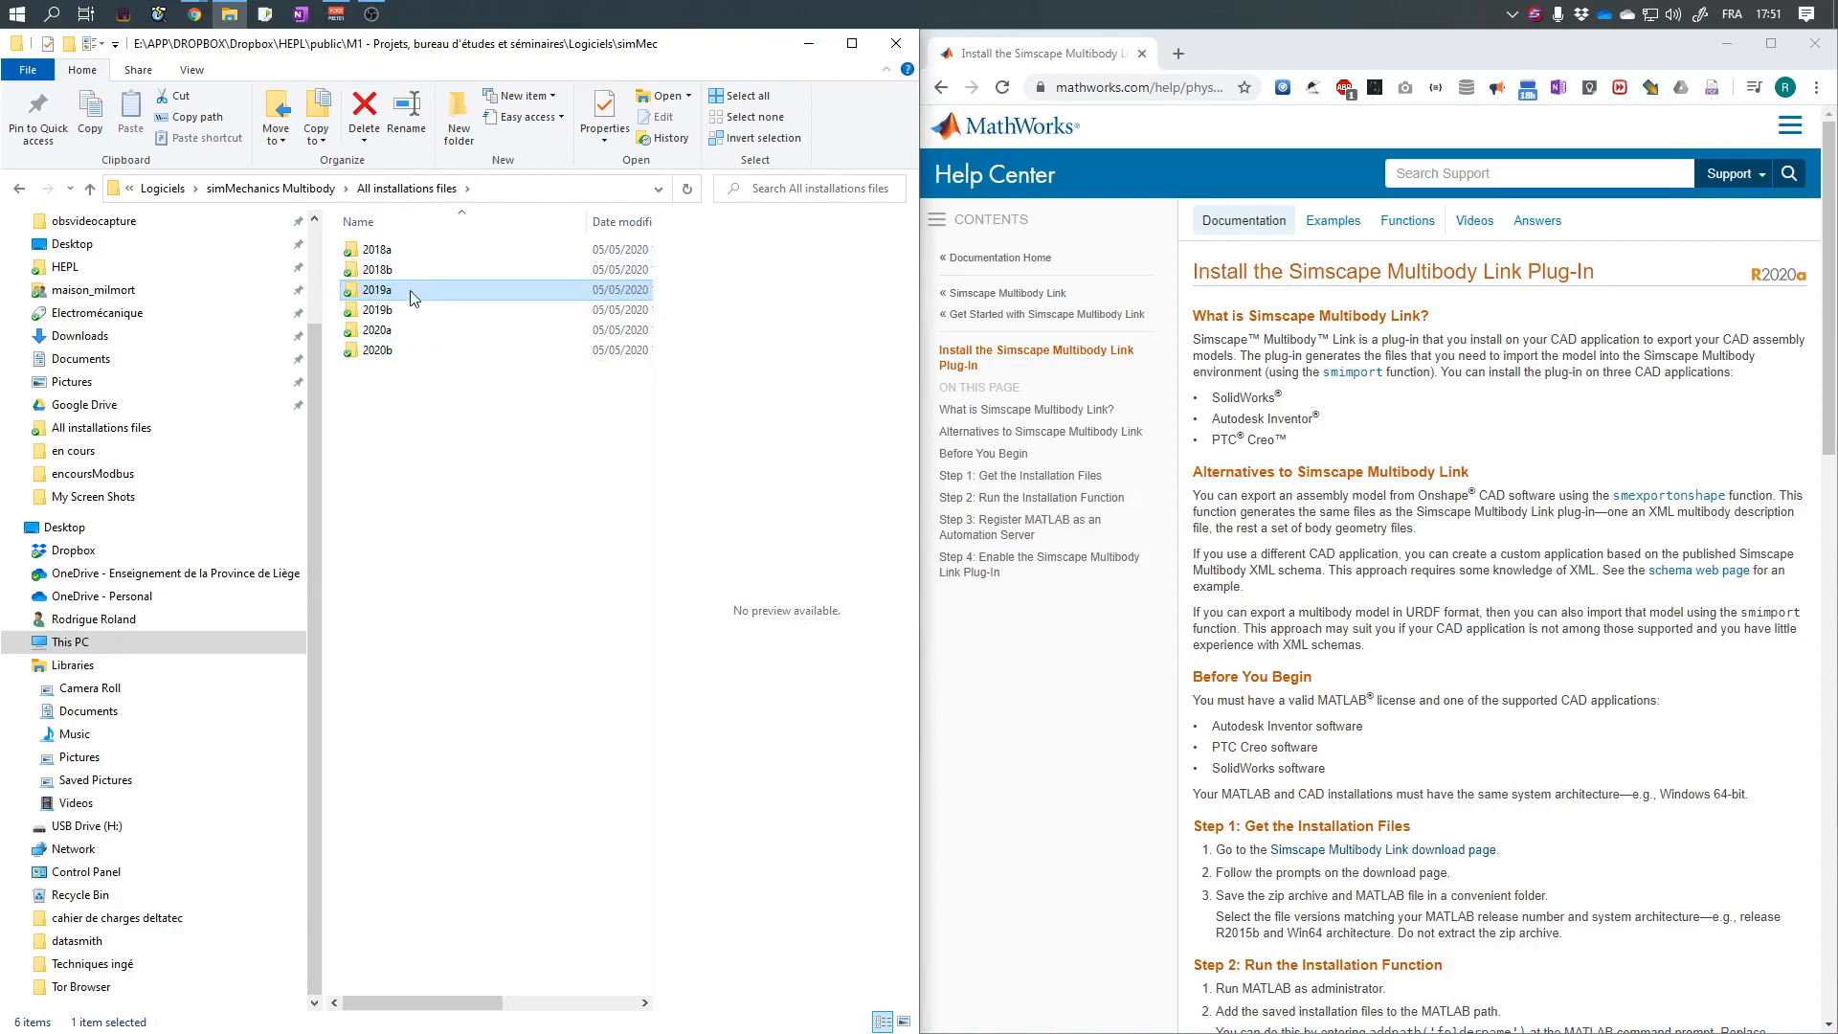
mouse_move(402, 298)
double_click(383, 291)
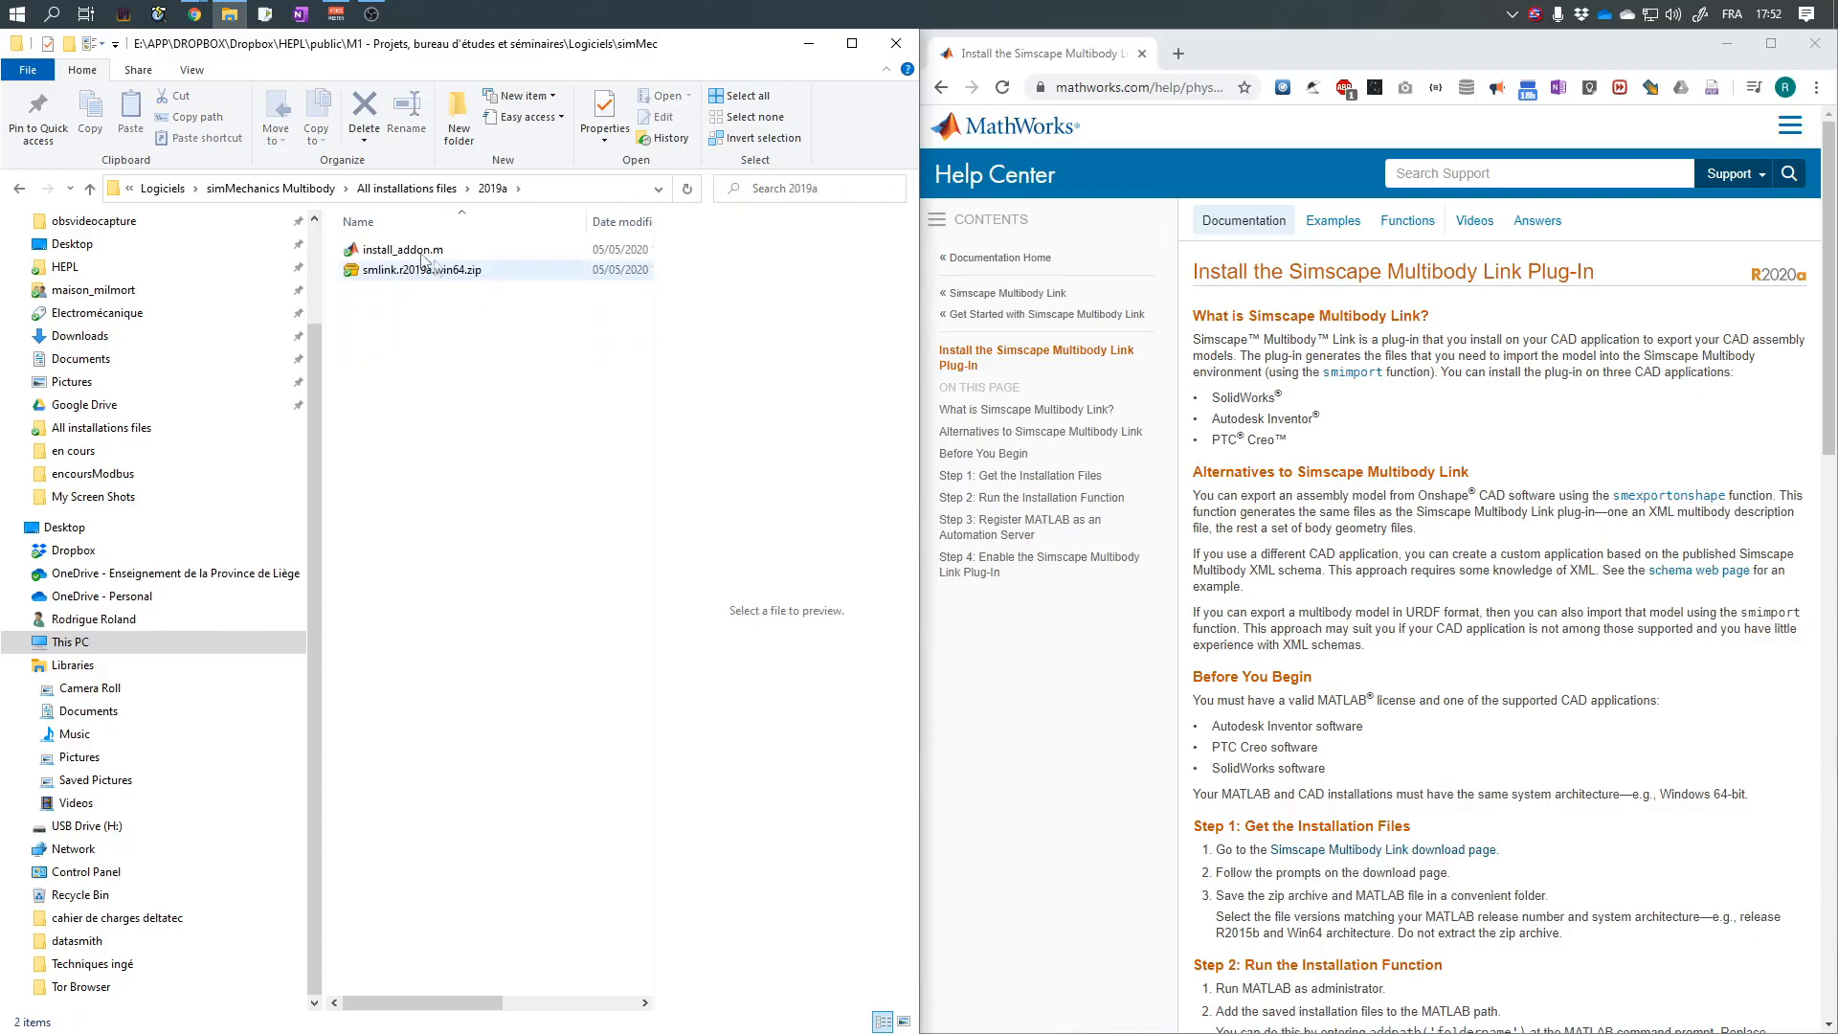
Search Windows for matlab and start MATLAB with administrator rights.
key("super")
type("matlab")
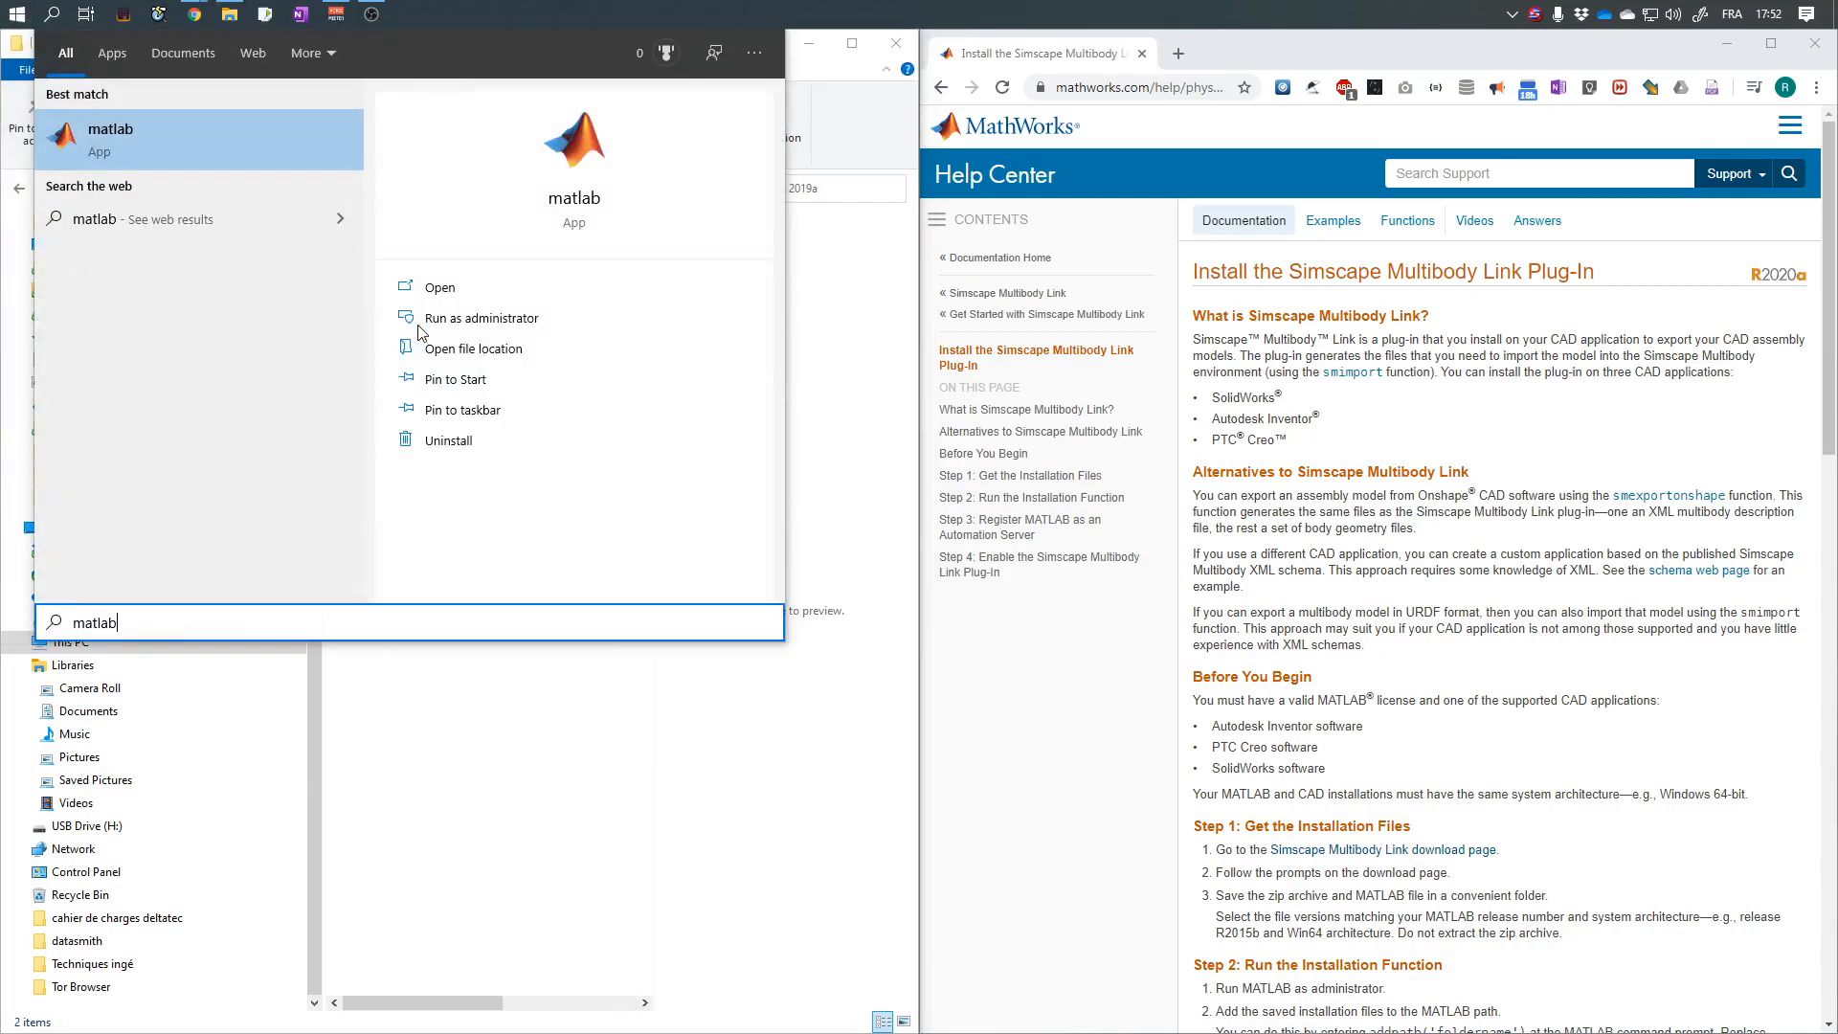
right_click(237, 125)
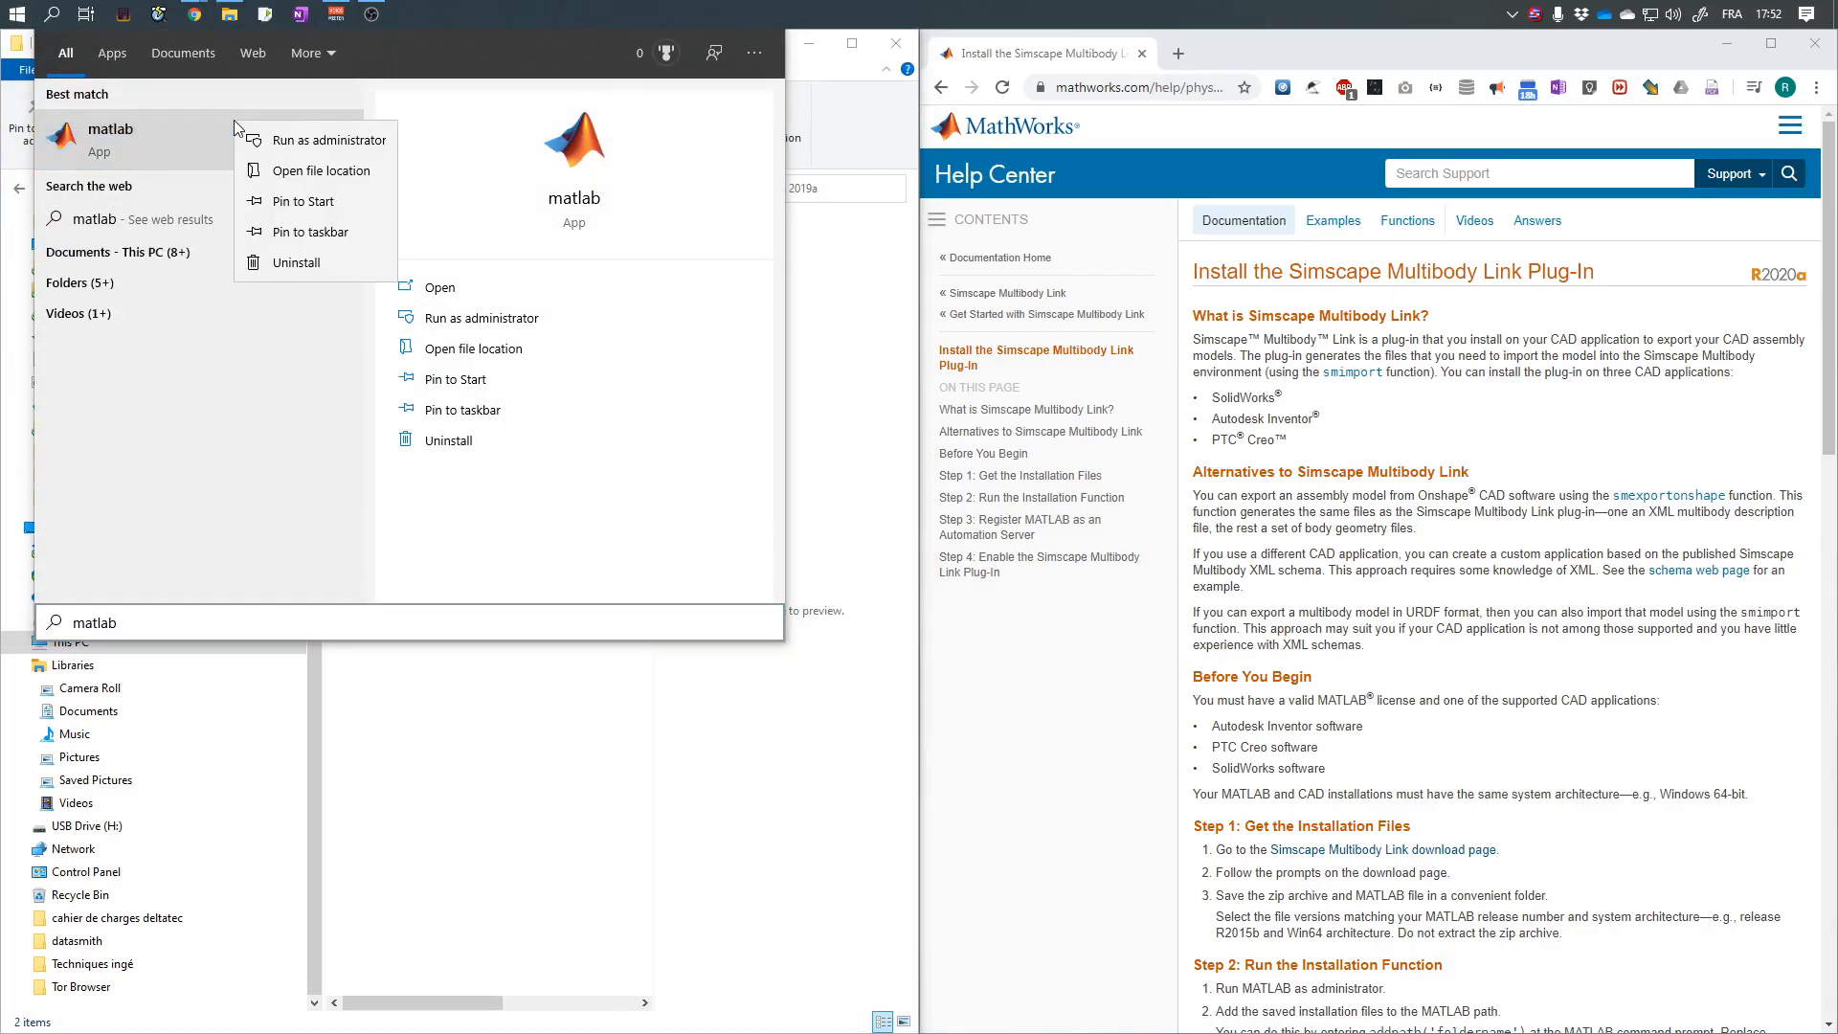
left_click(257, 141)
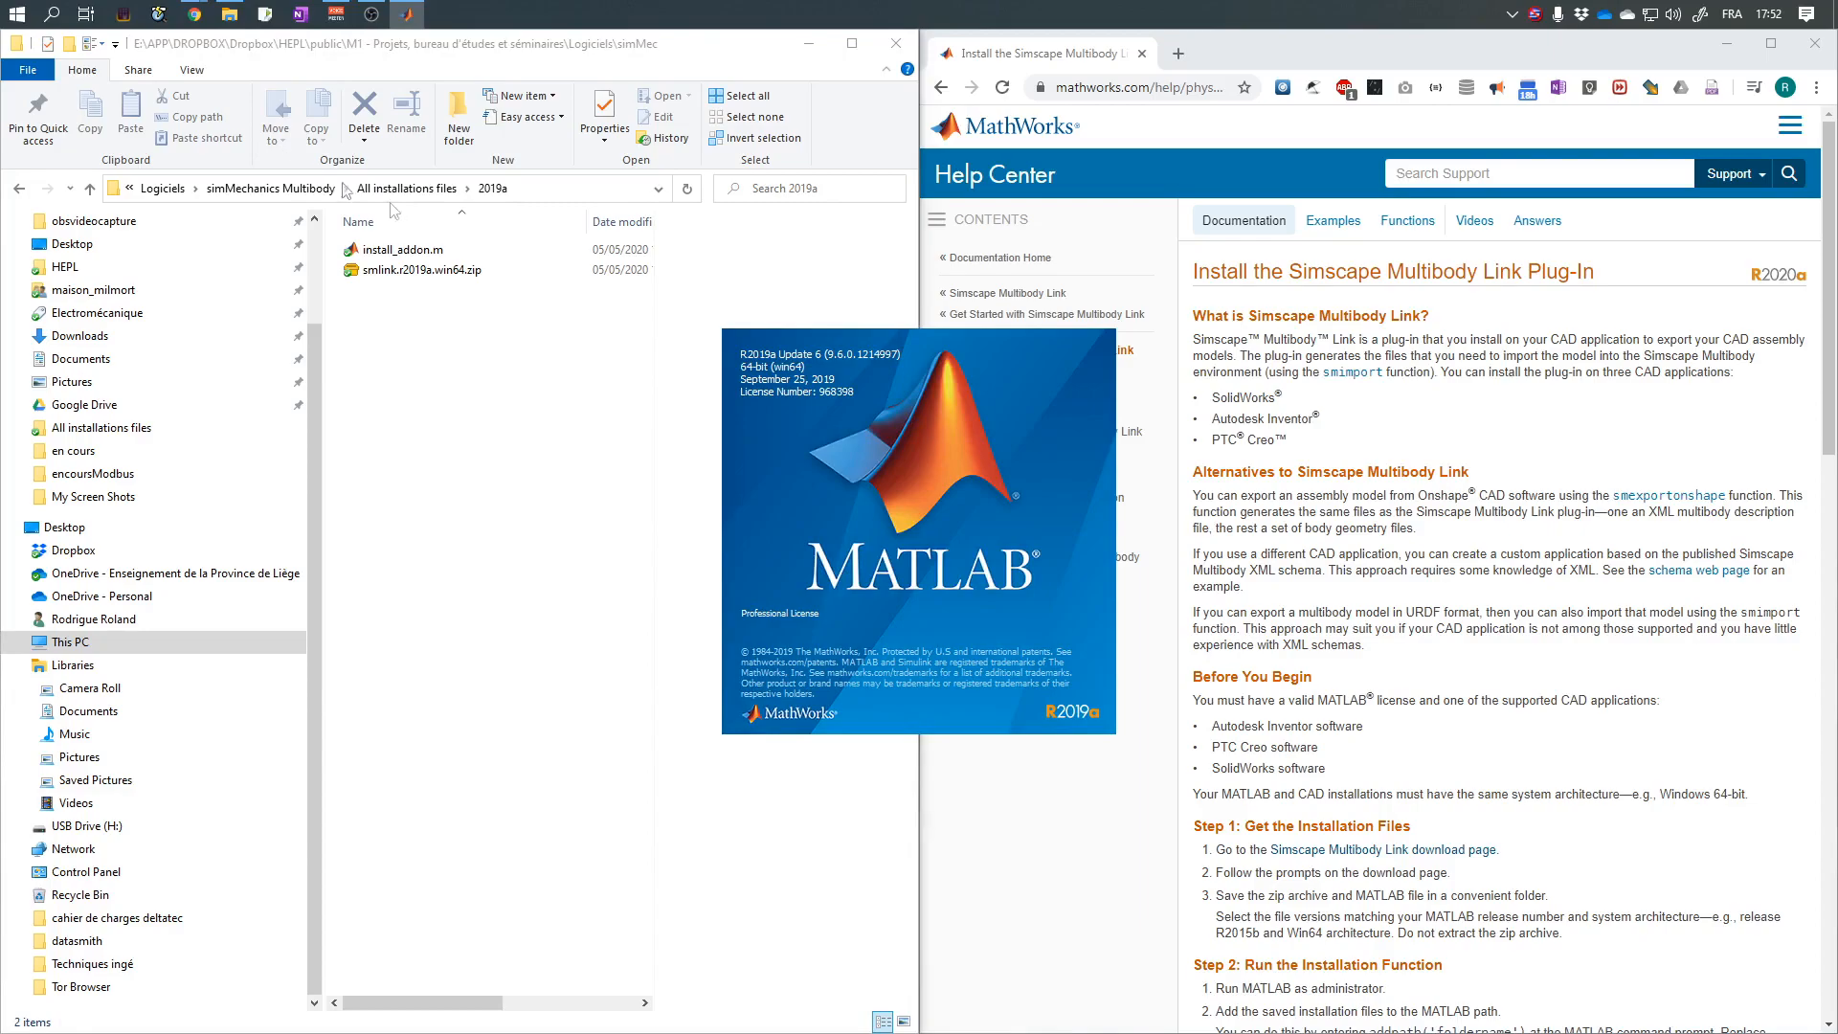
left_click(1527, 554)
scroll(1527, 553, "down", 2)
scroll(1528, 553, "down", 3)
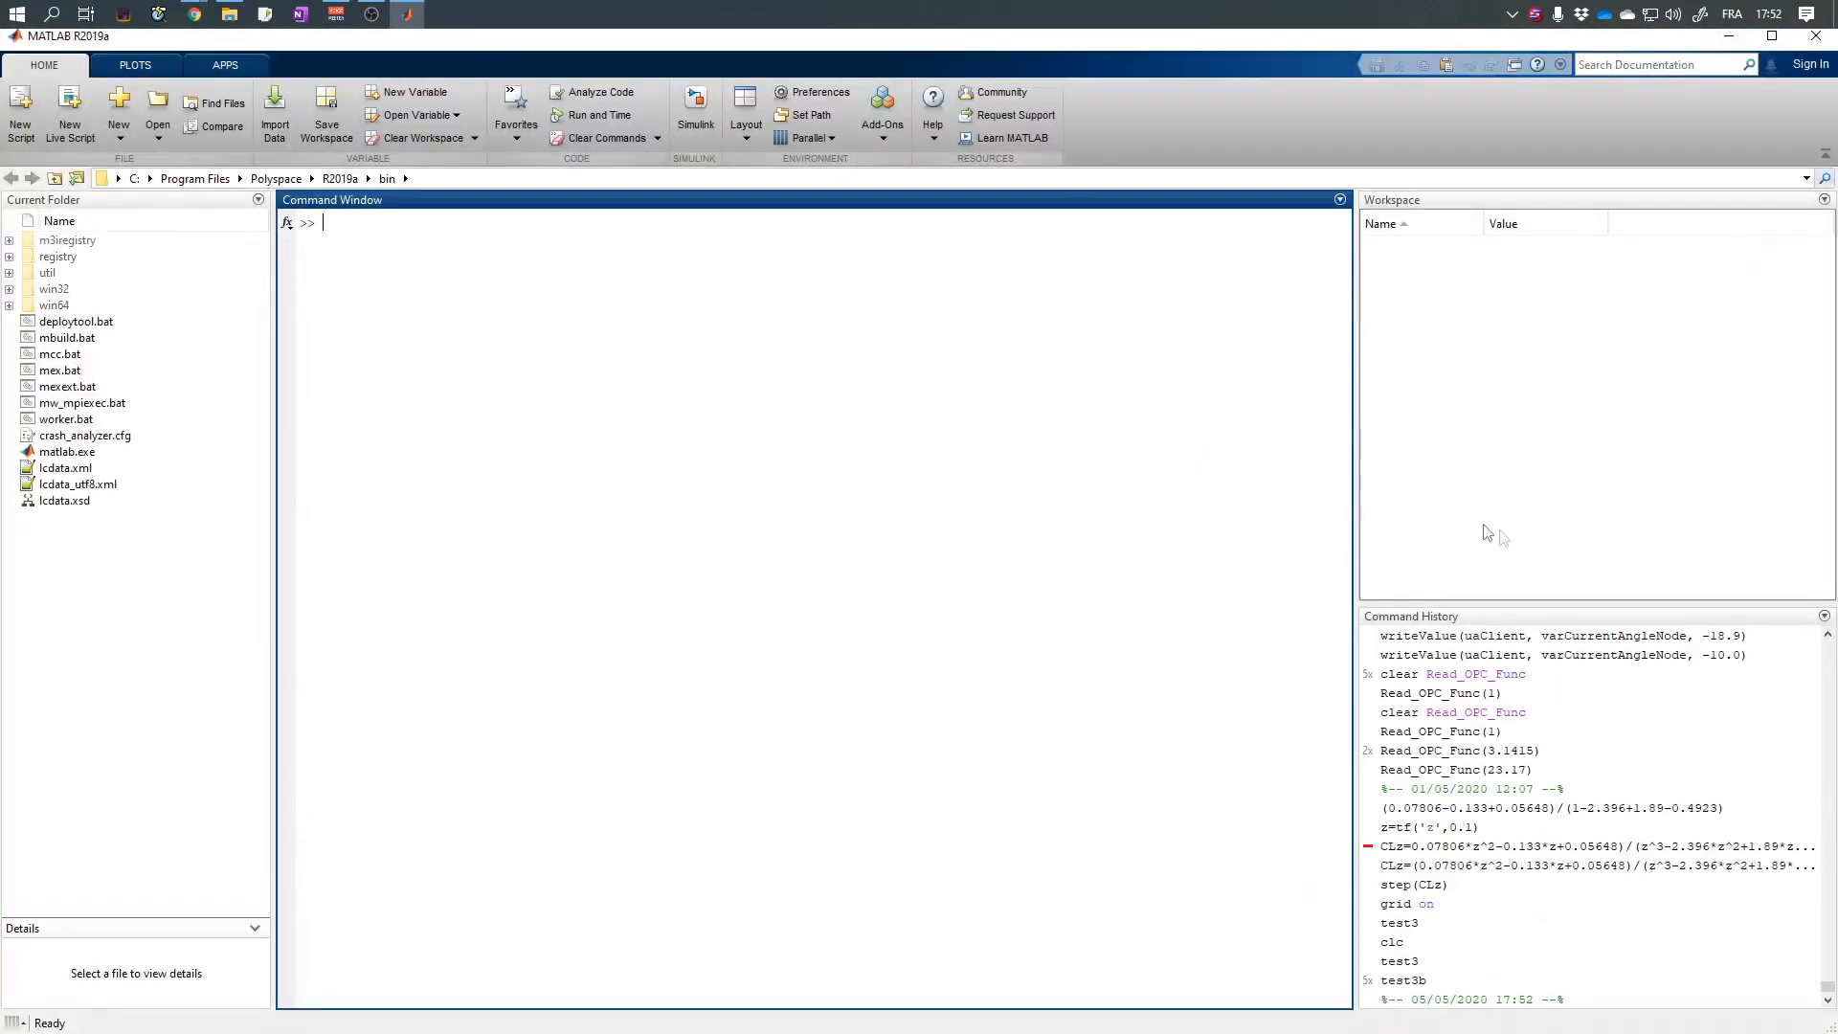
Copy the path of the 2019a installation files folder from File Explorer and set it as MATLAB's current folder.
left_click(230, 15)
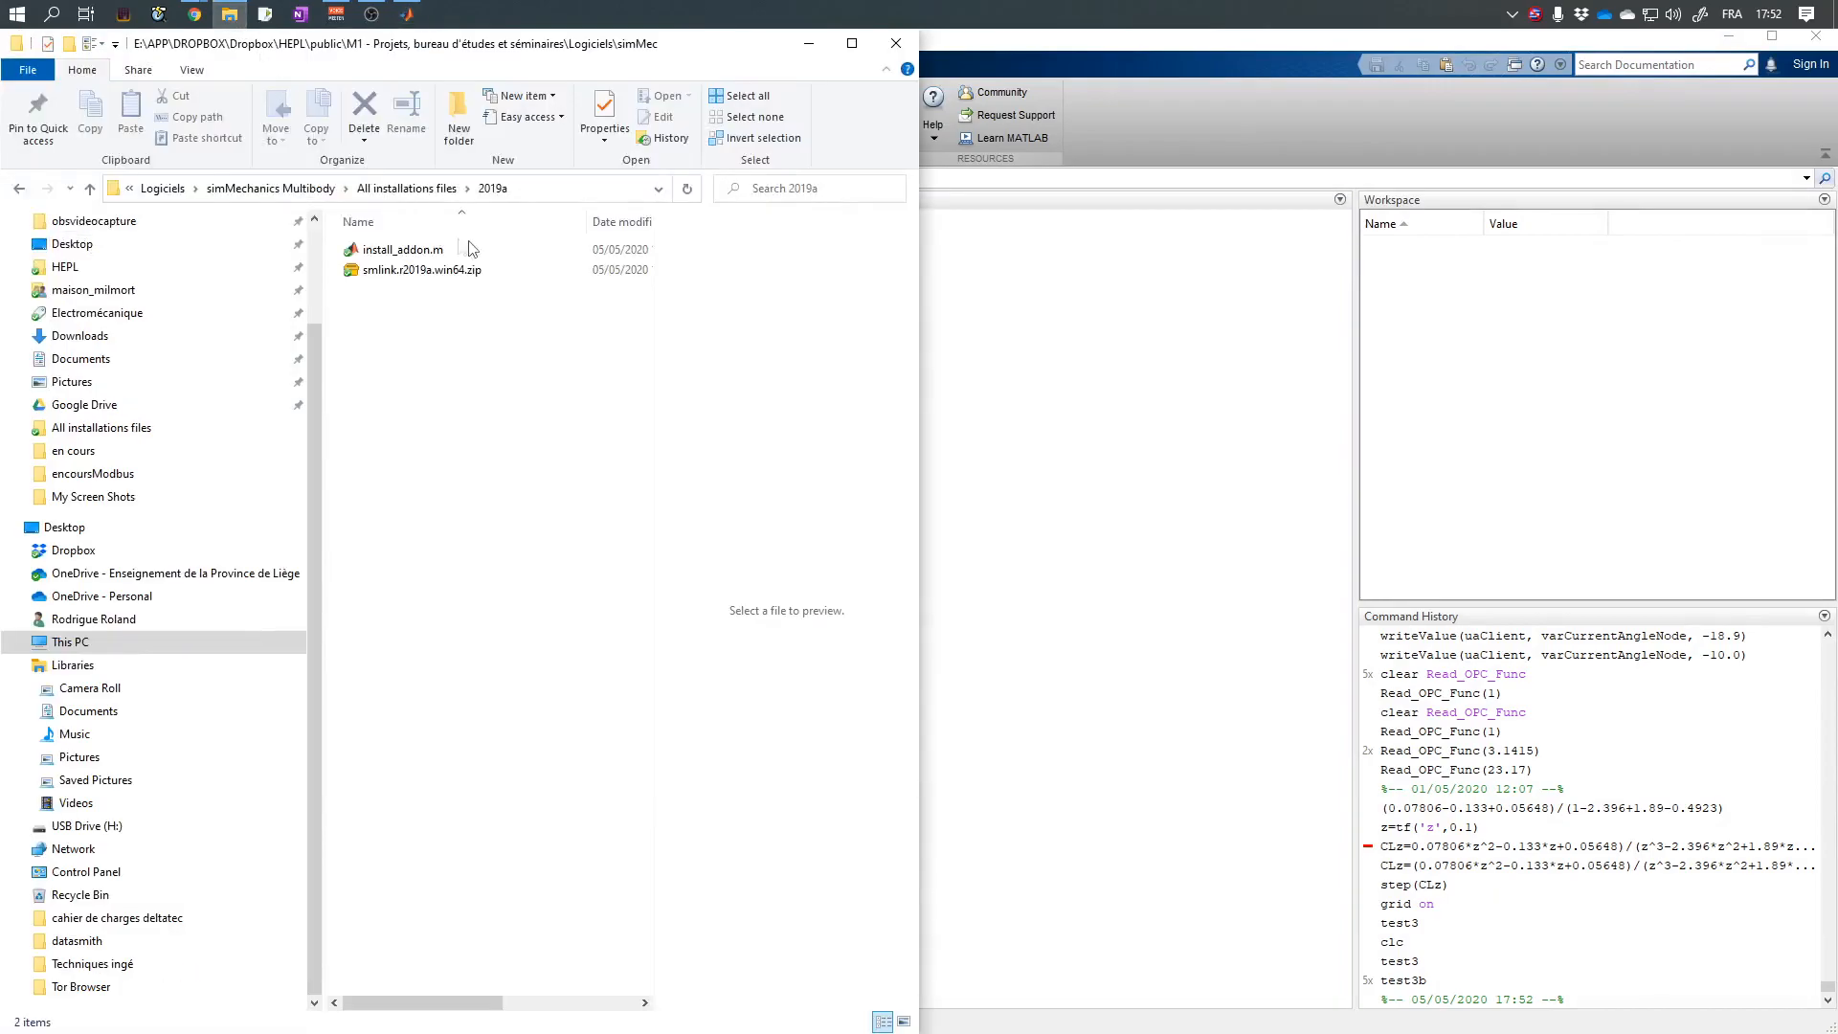
left_click(541, 190)
key("ctrl+c")
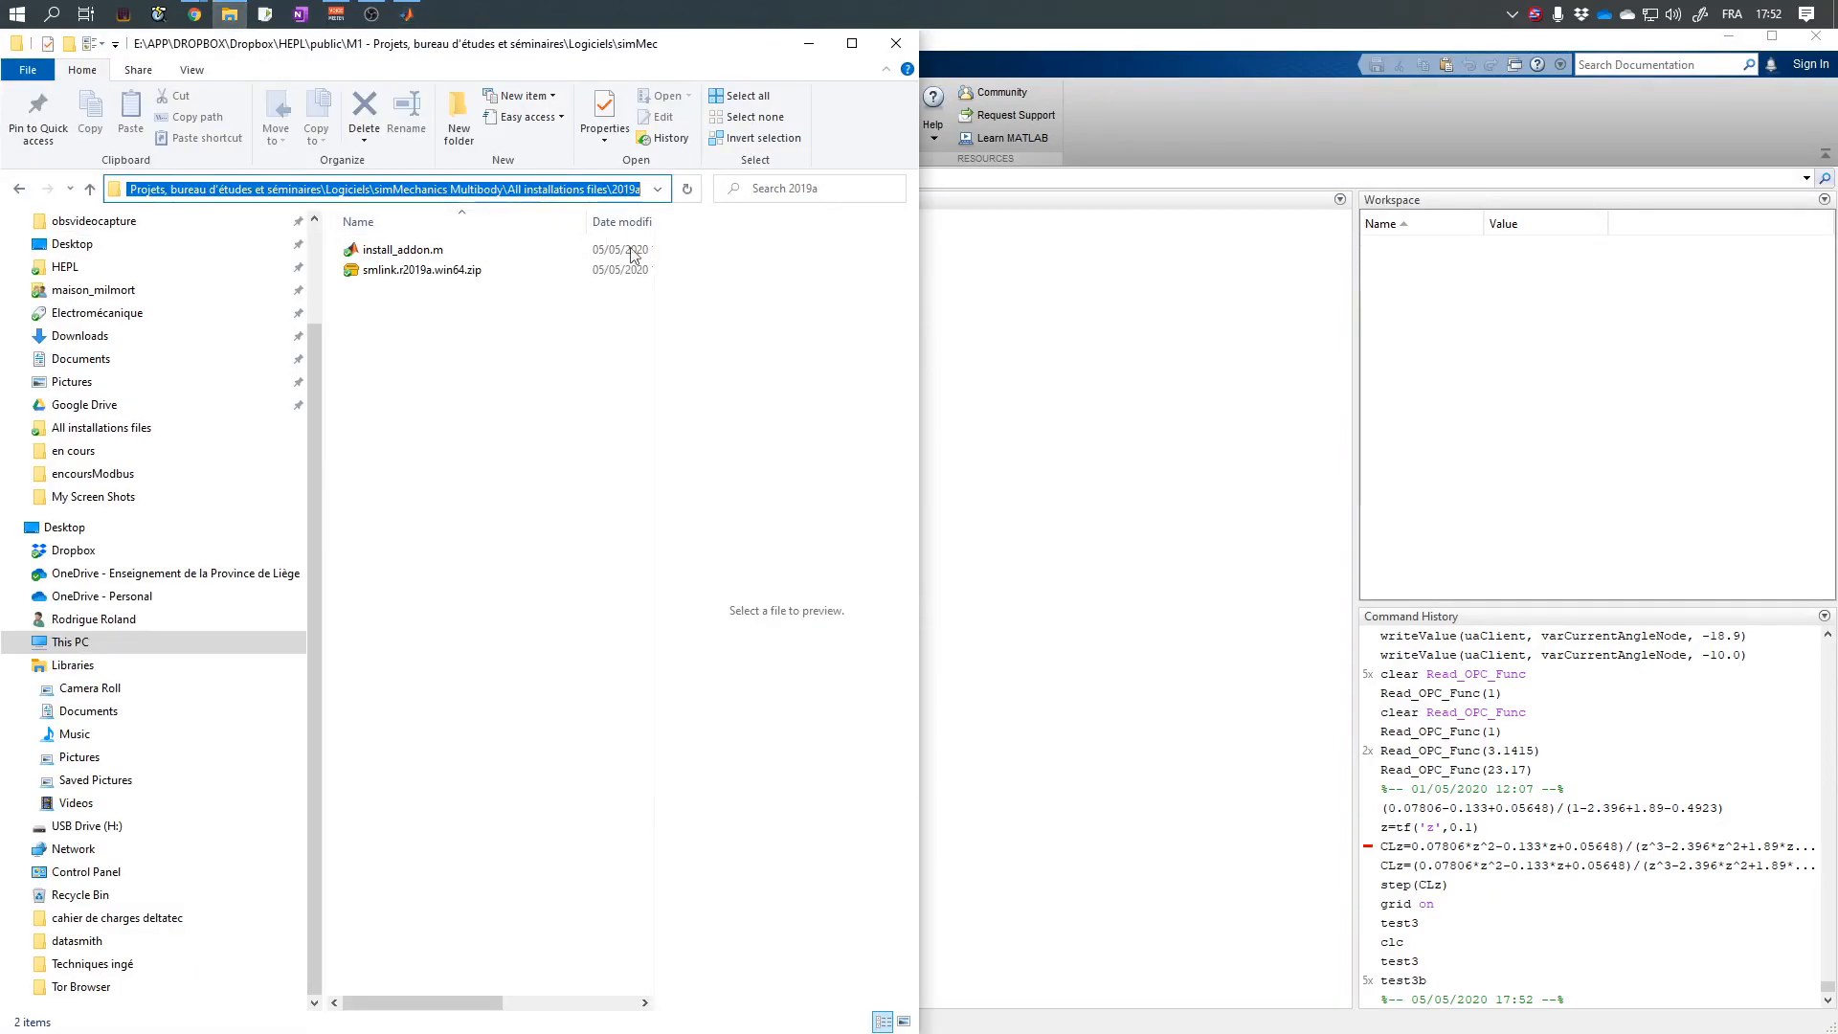
left_click(1042, 349)
left_click(476, 178)
key("ctrl+v")
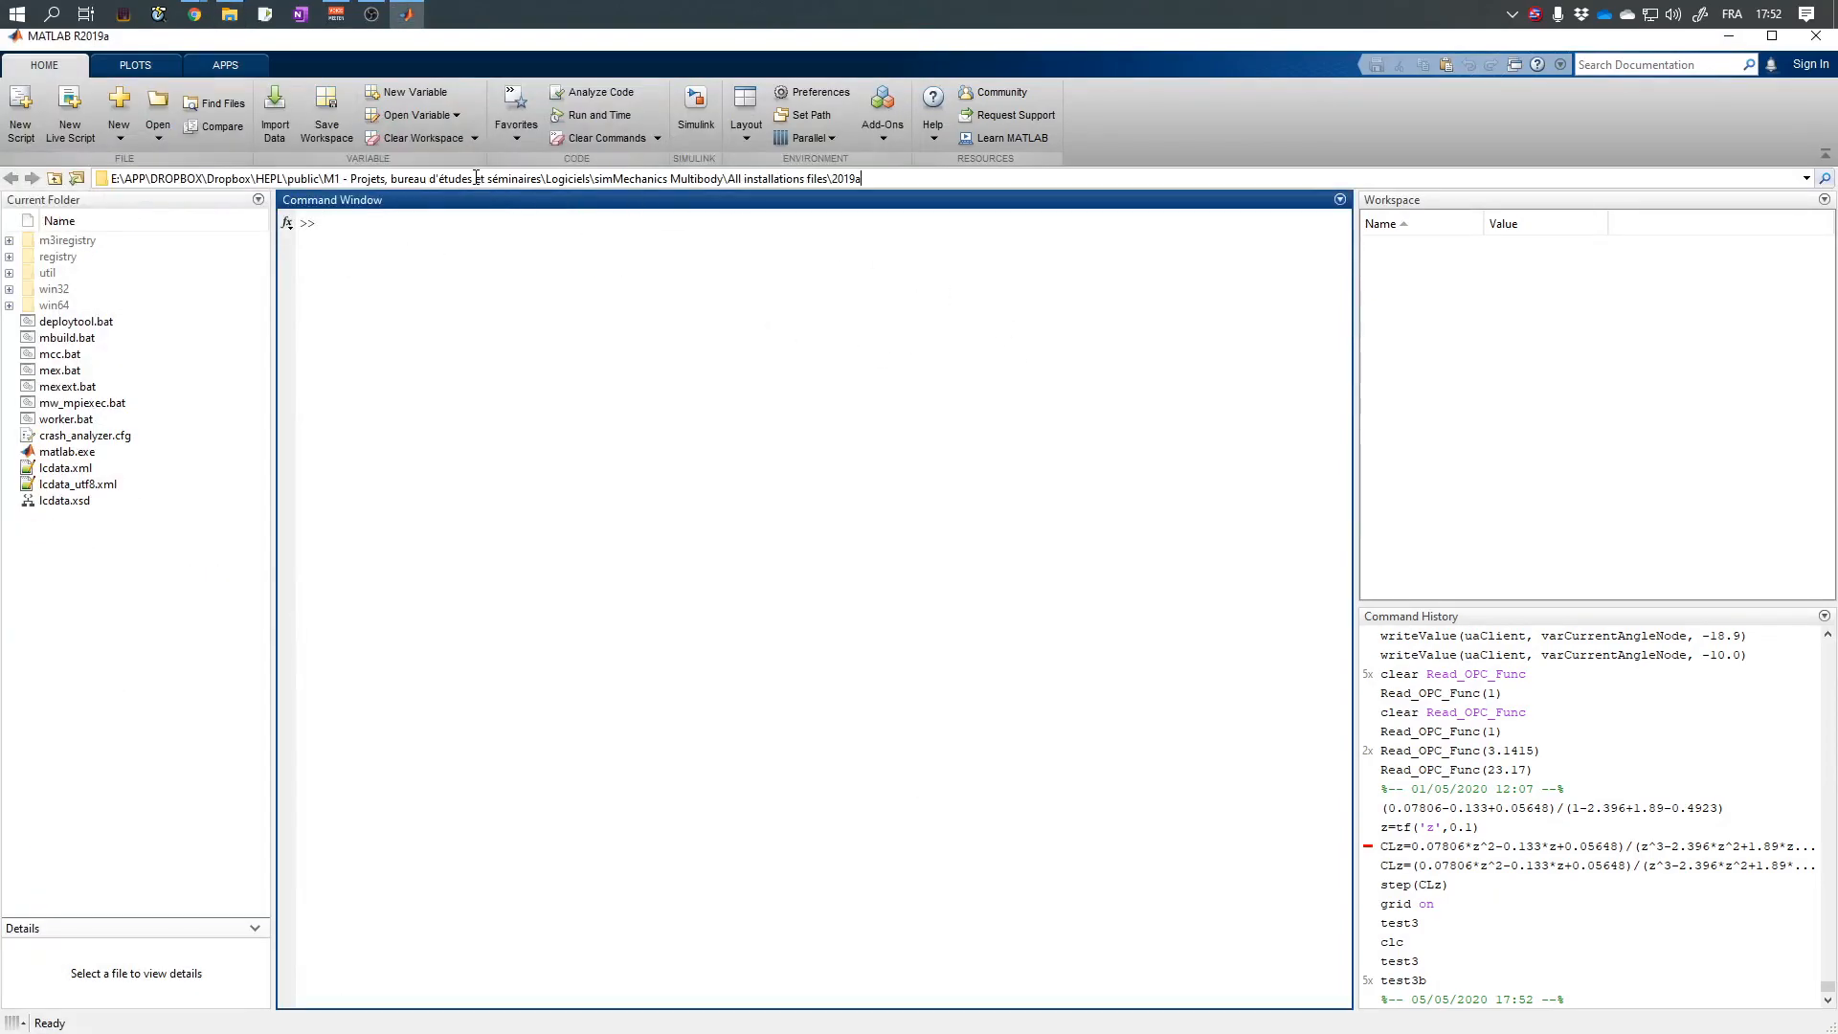
key("Return")
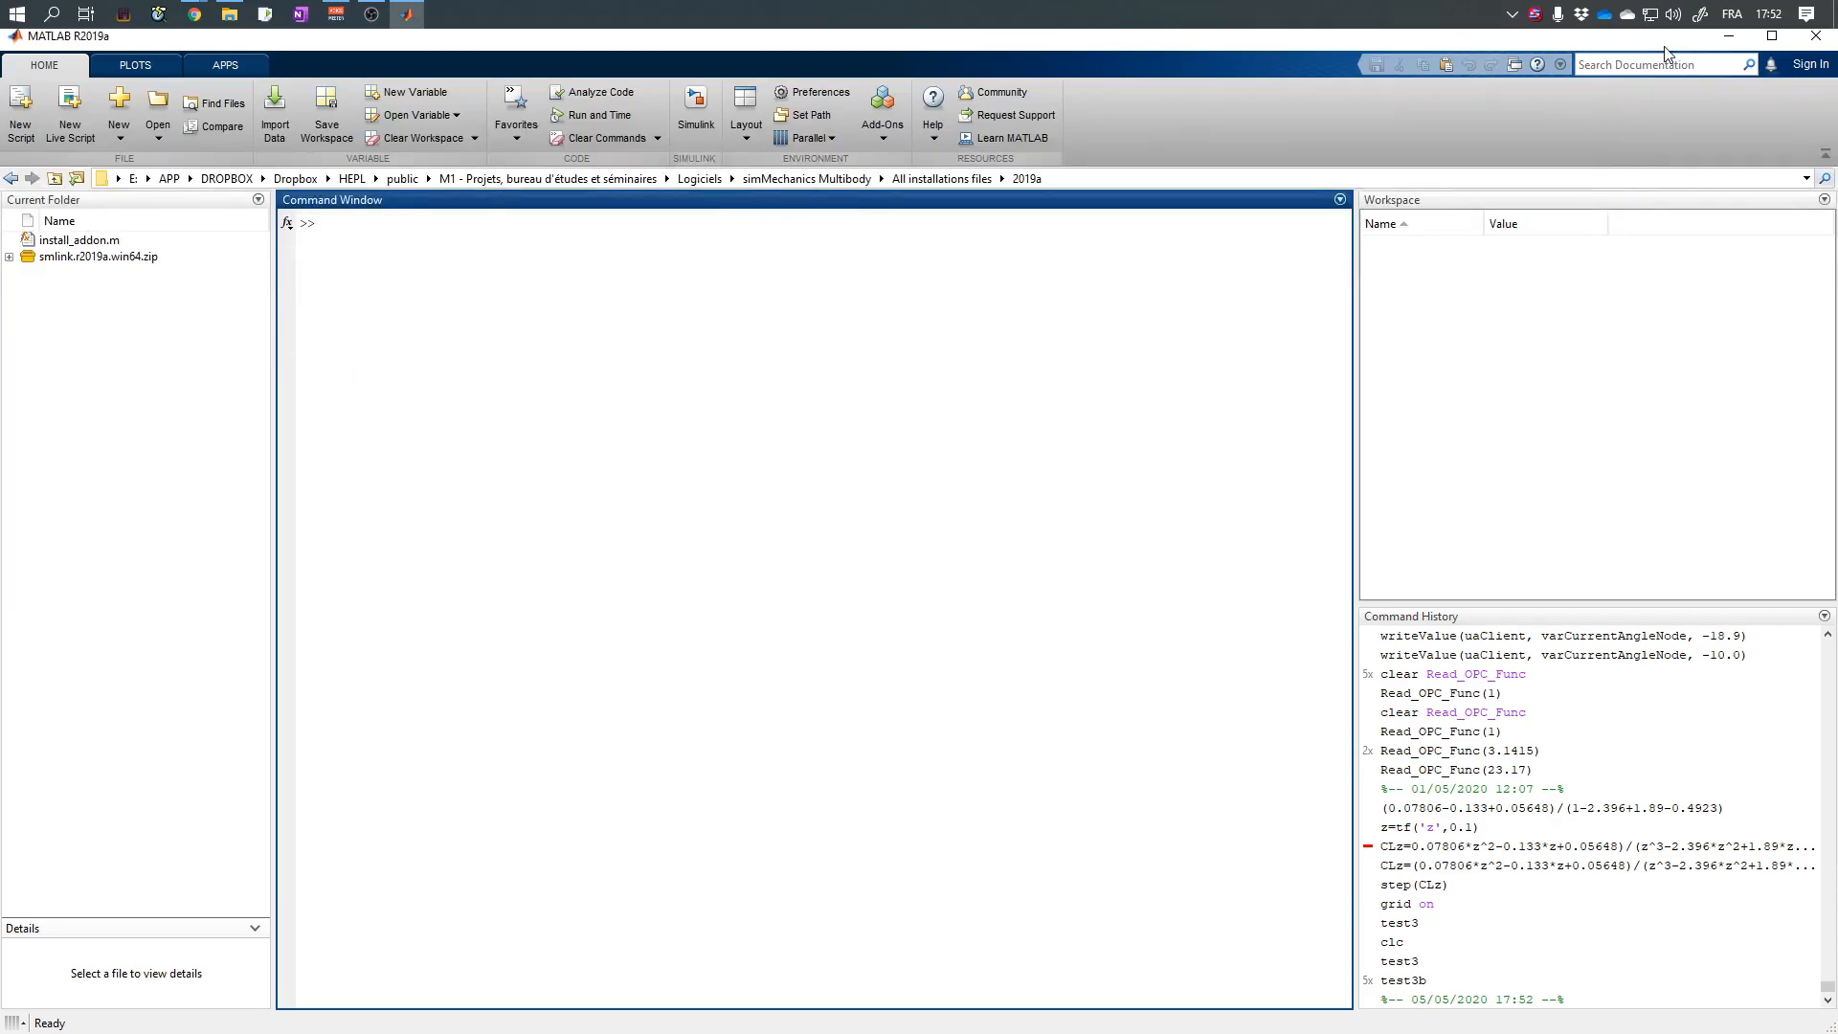
Add the 2019a installation folder to the MATLAB search path and save the path for future sessions.
key("super+Left")
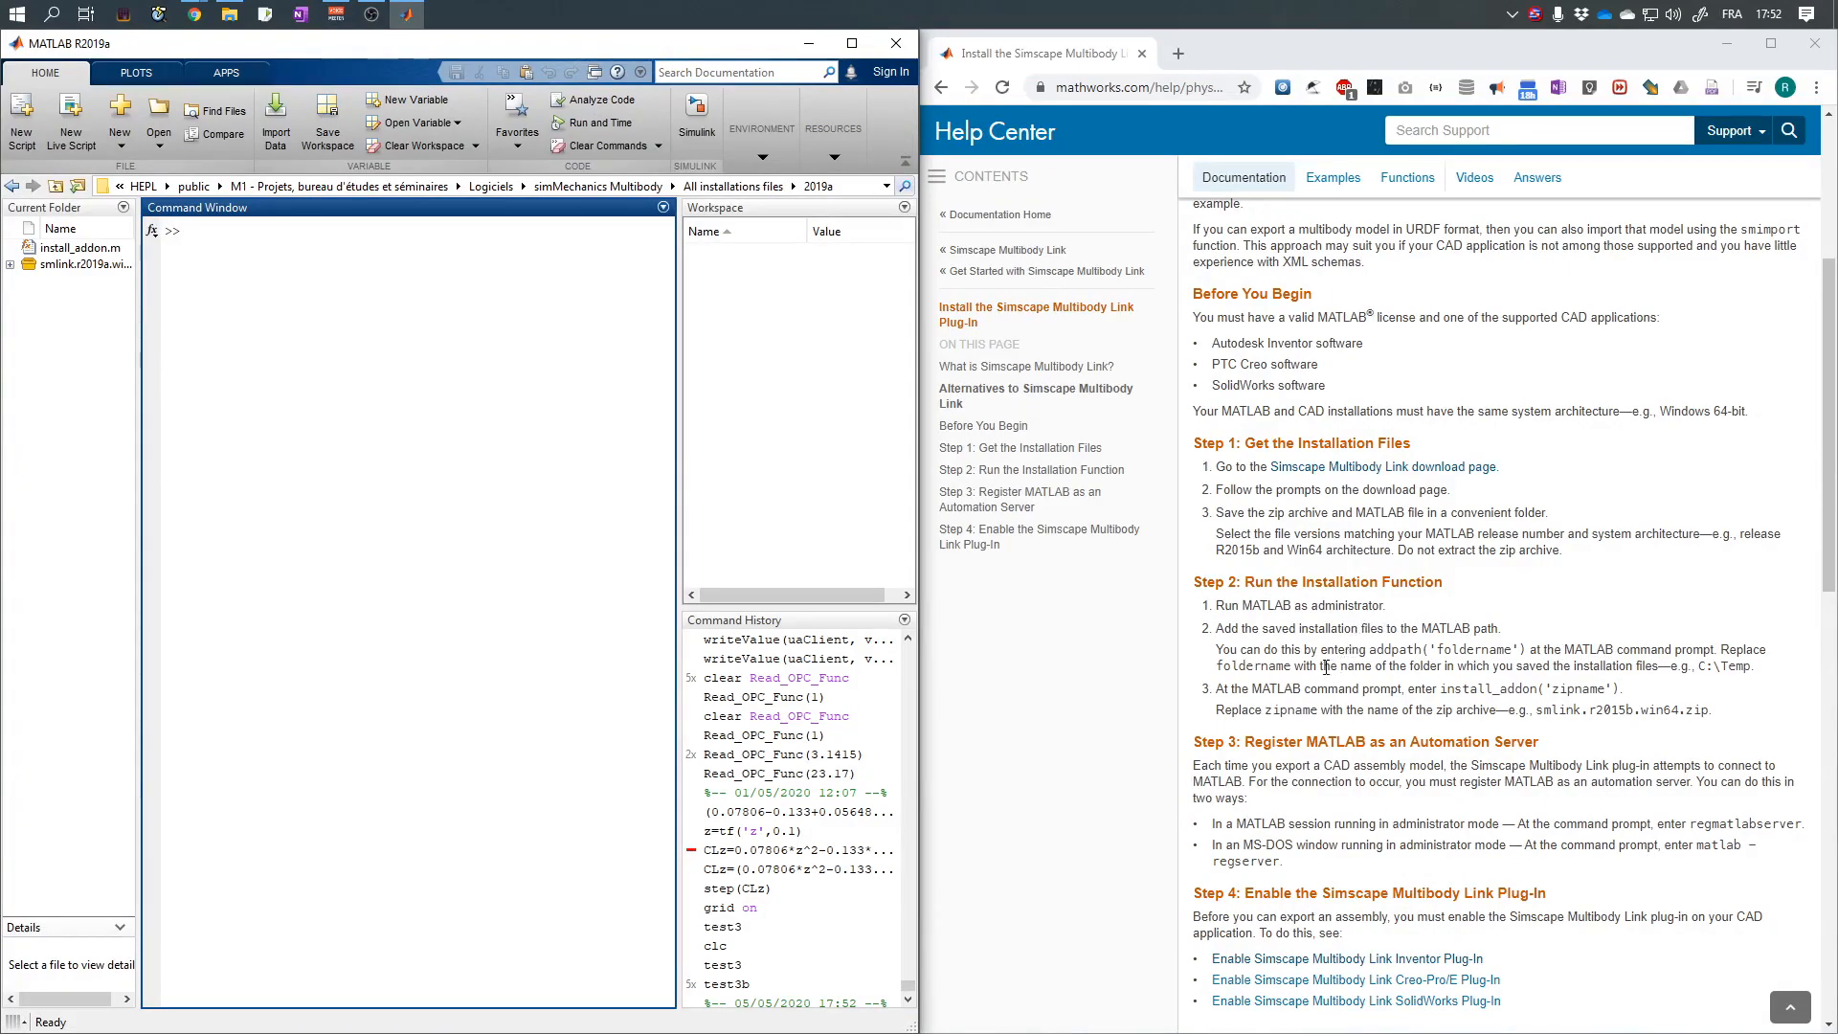
scroll(1327, 667, "down", 1)
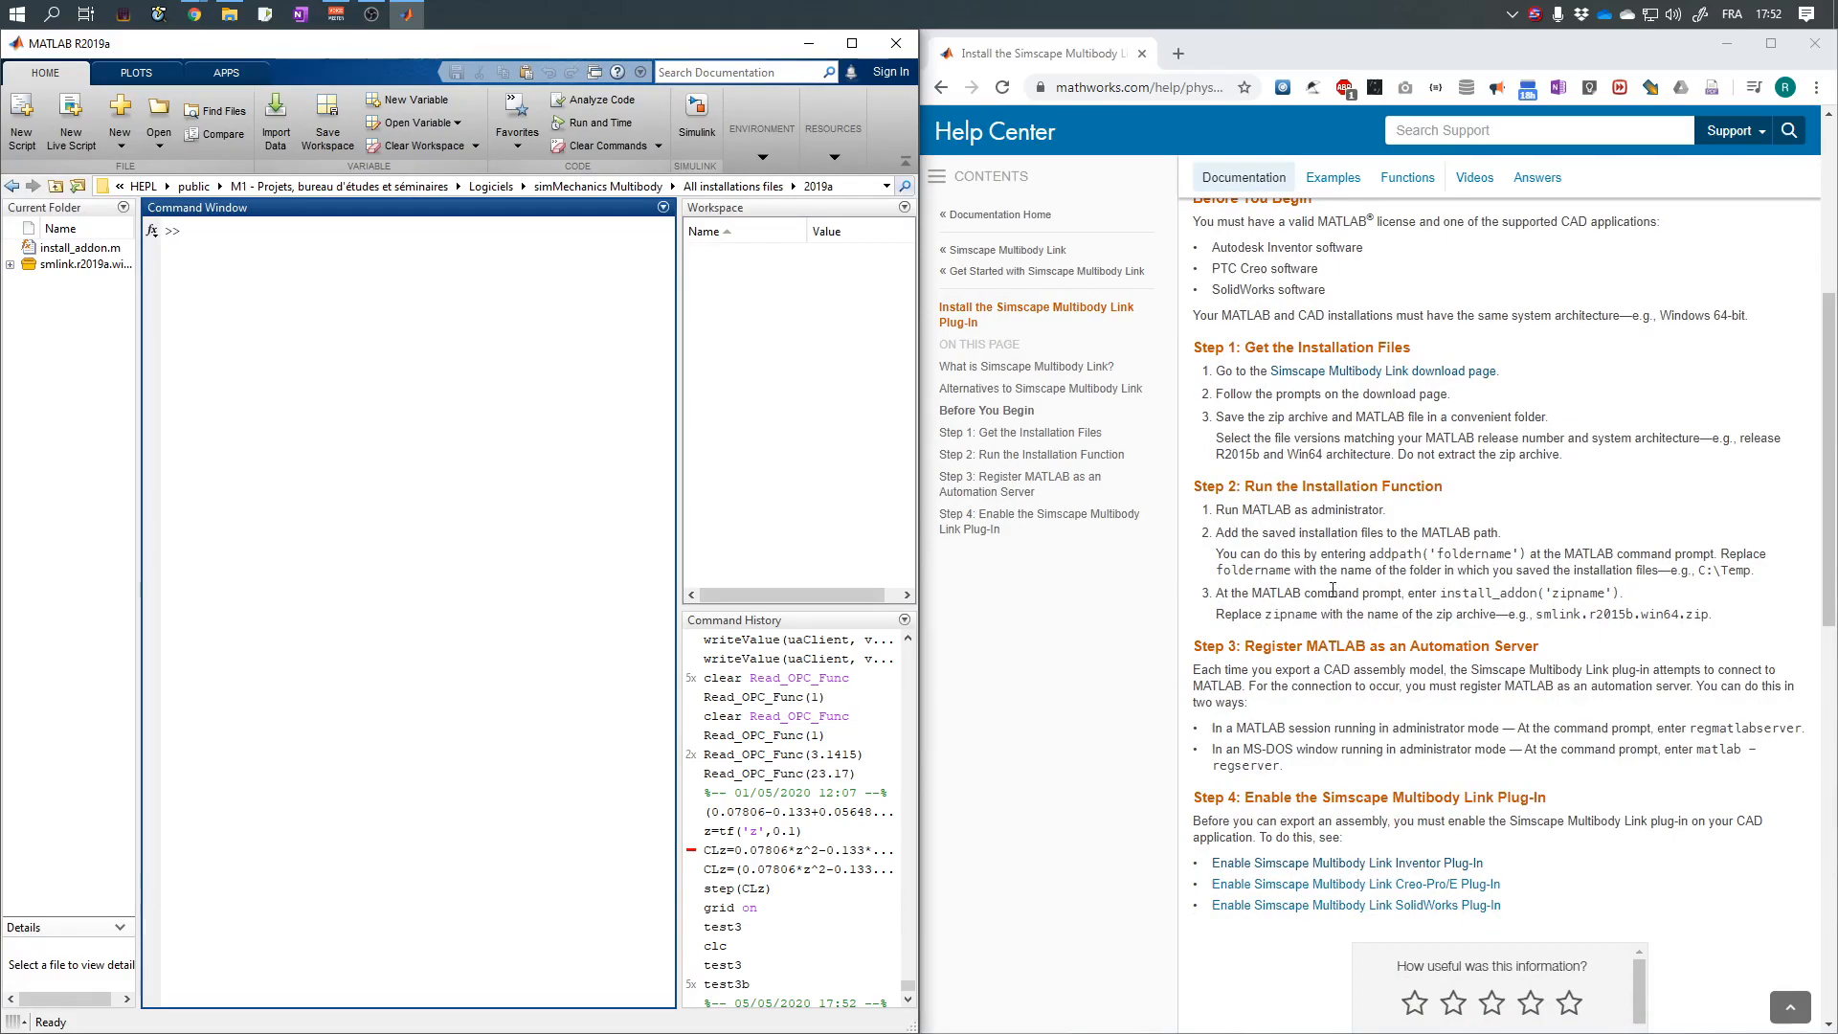
left_click_drag(1377, 554, 1437, 556)
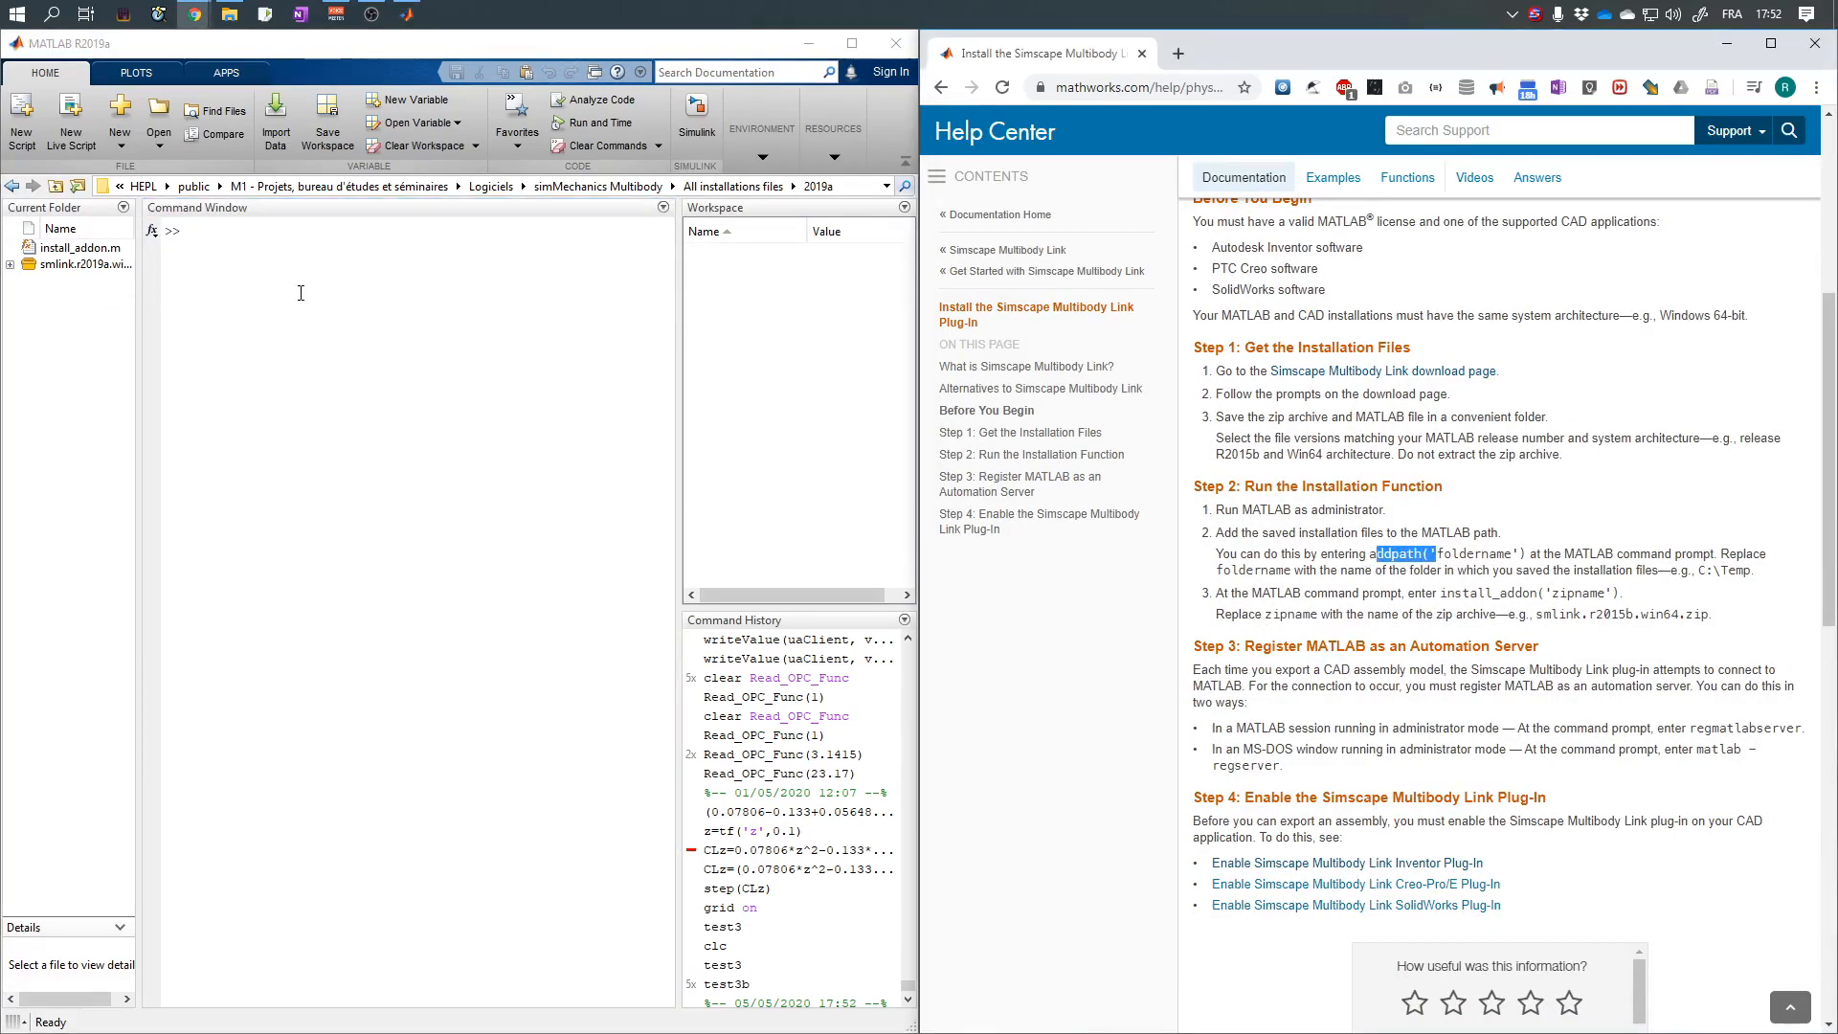
left_click(851, 43)
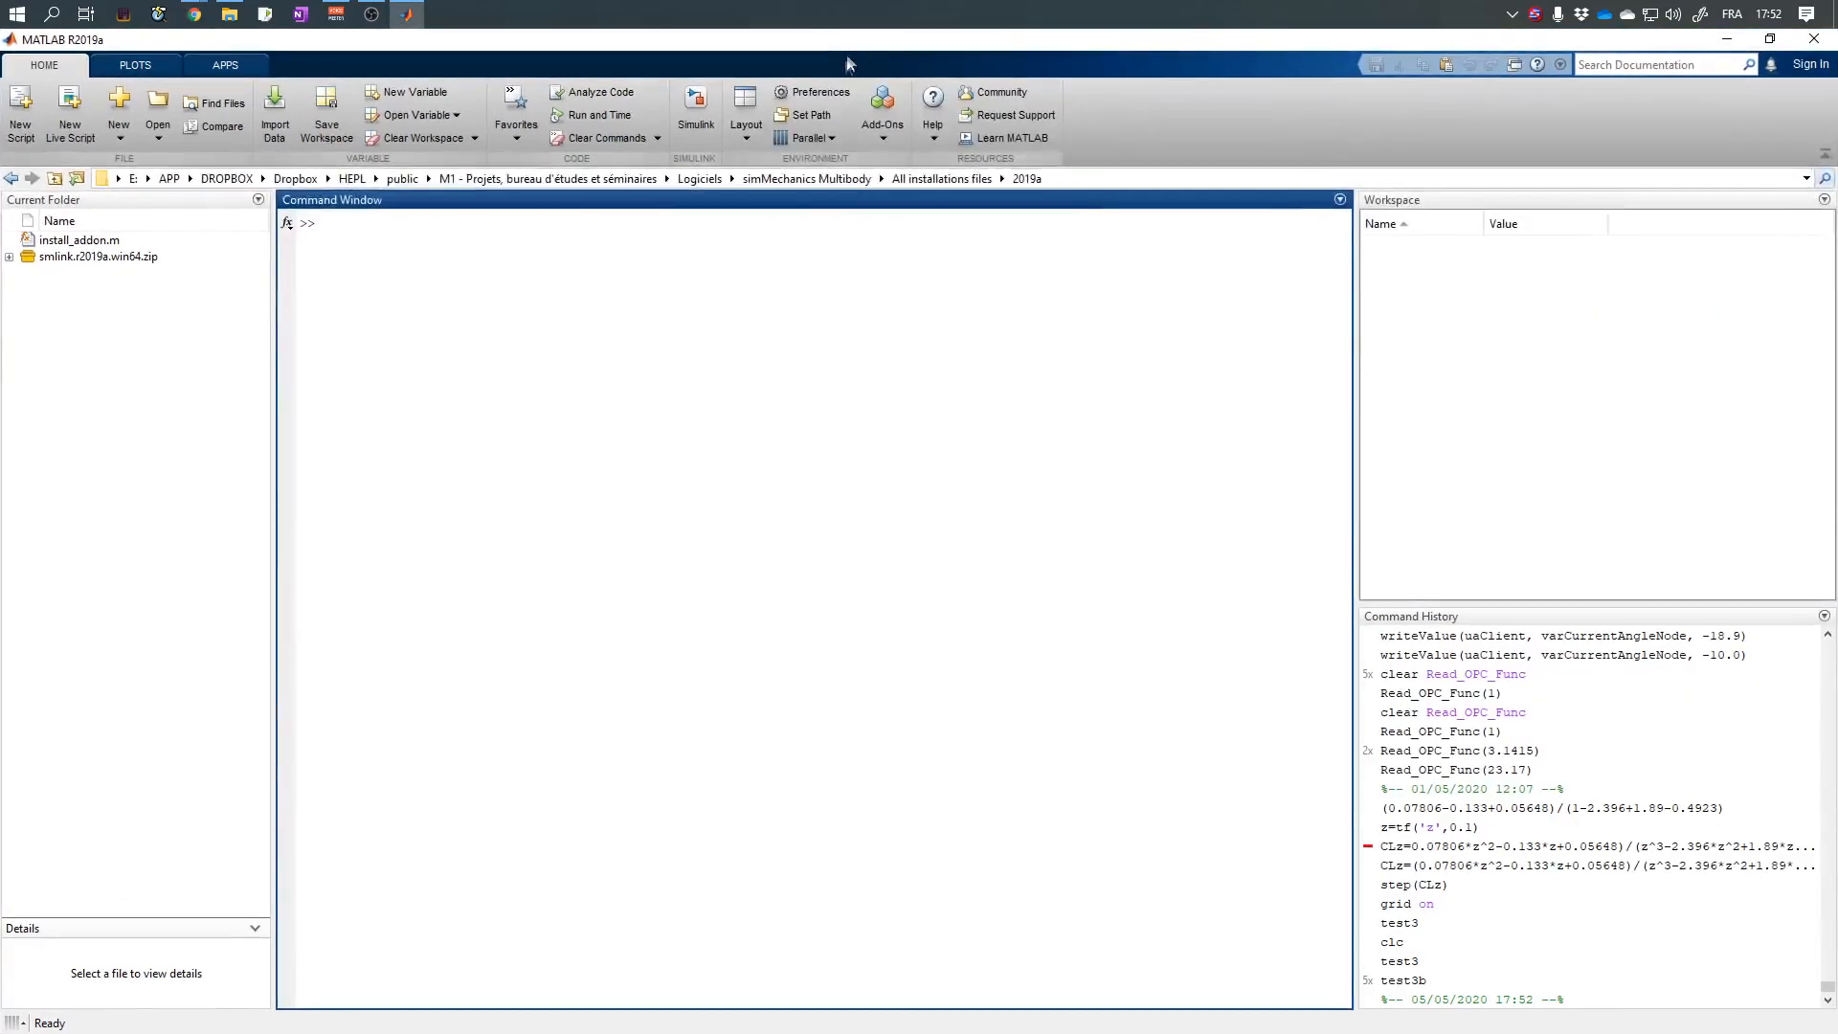
left_click(803, 116)
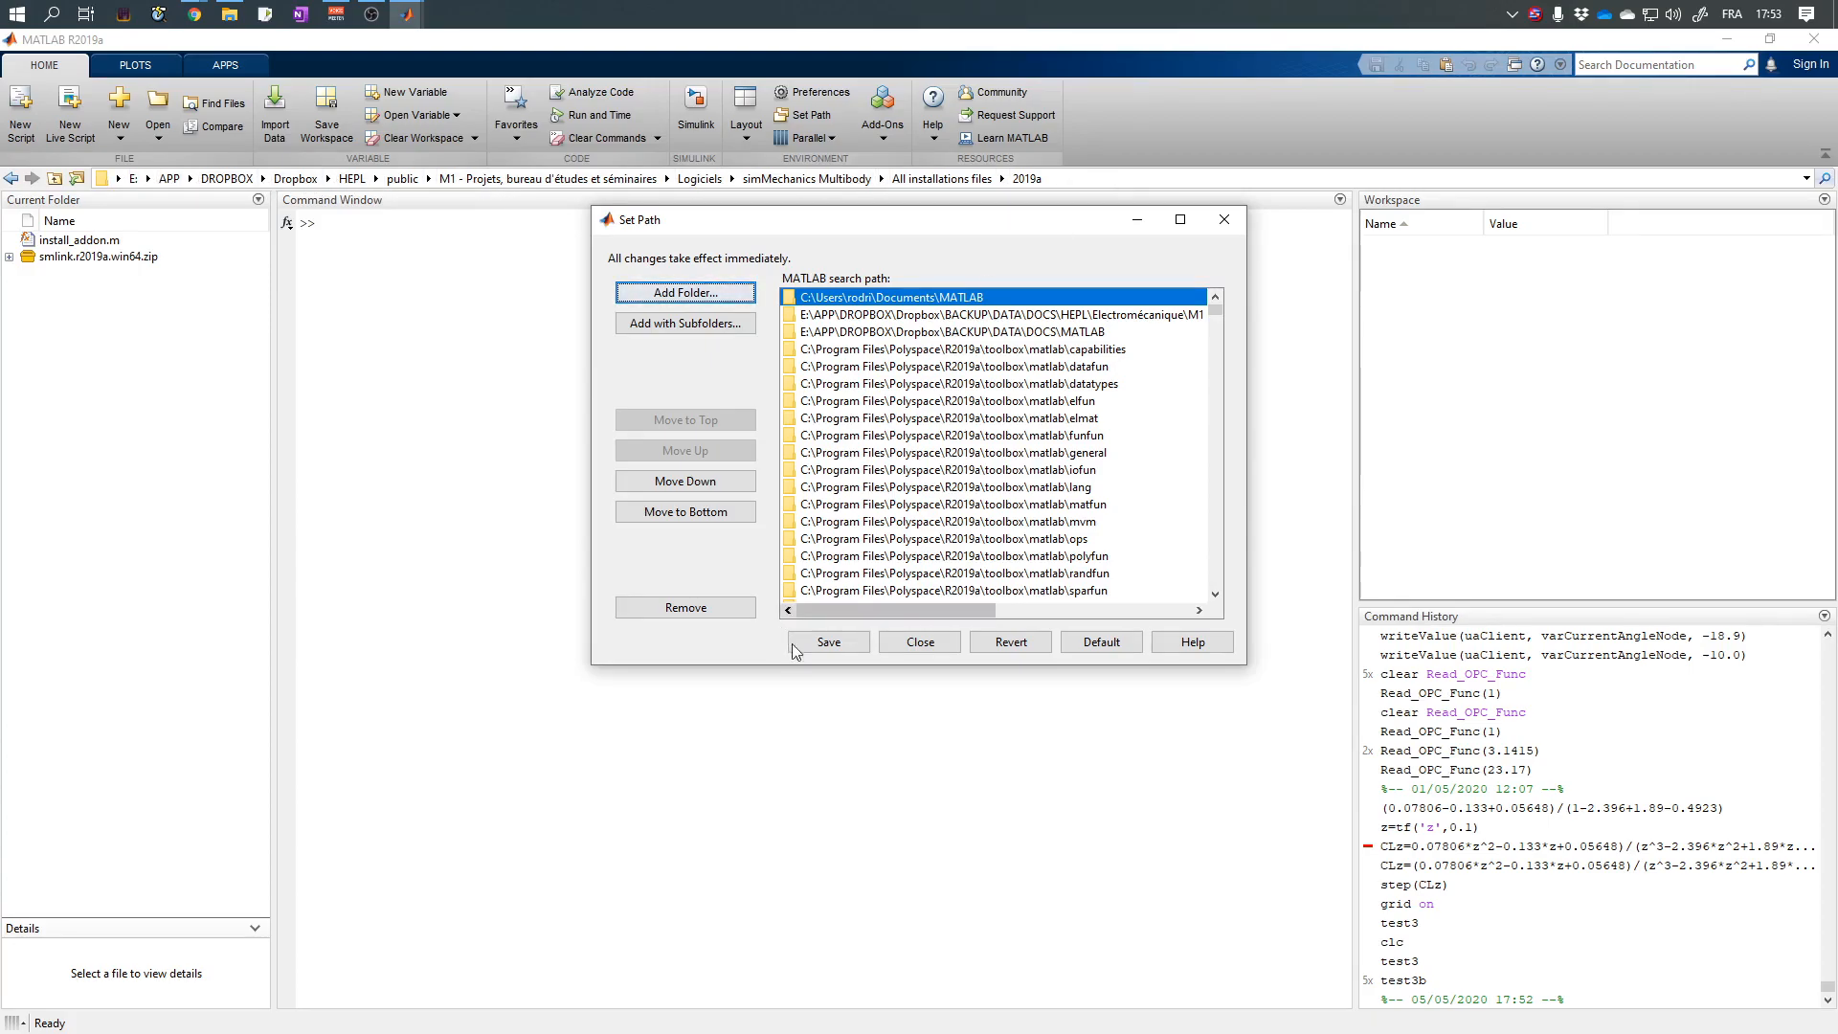
left_click(704, 301)
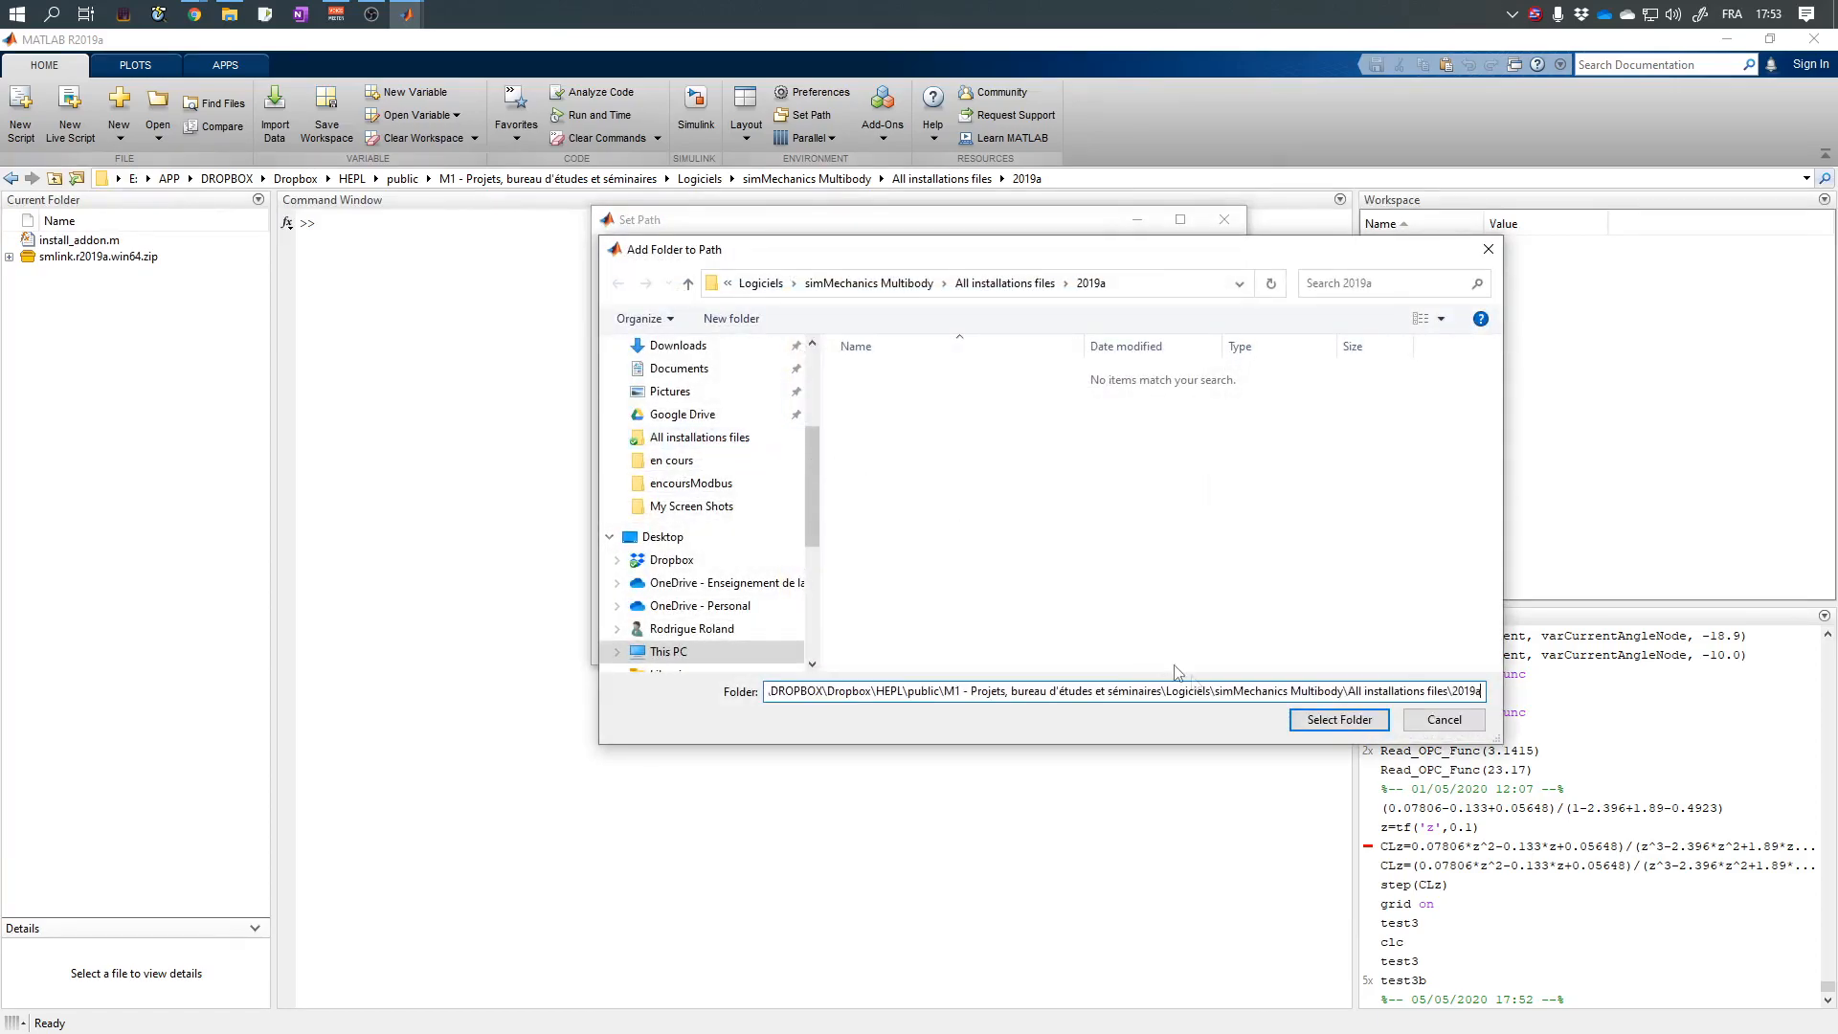
left_click(1339, 719)
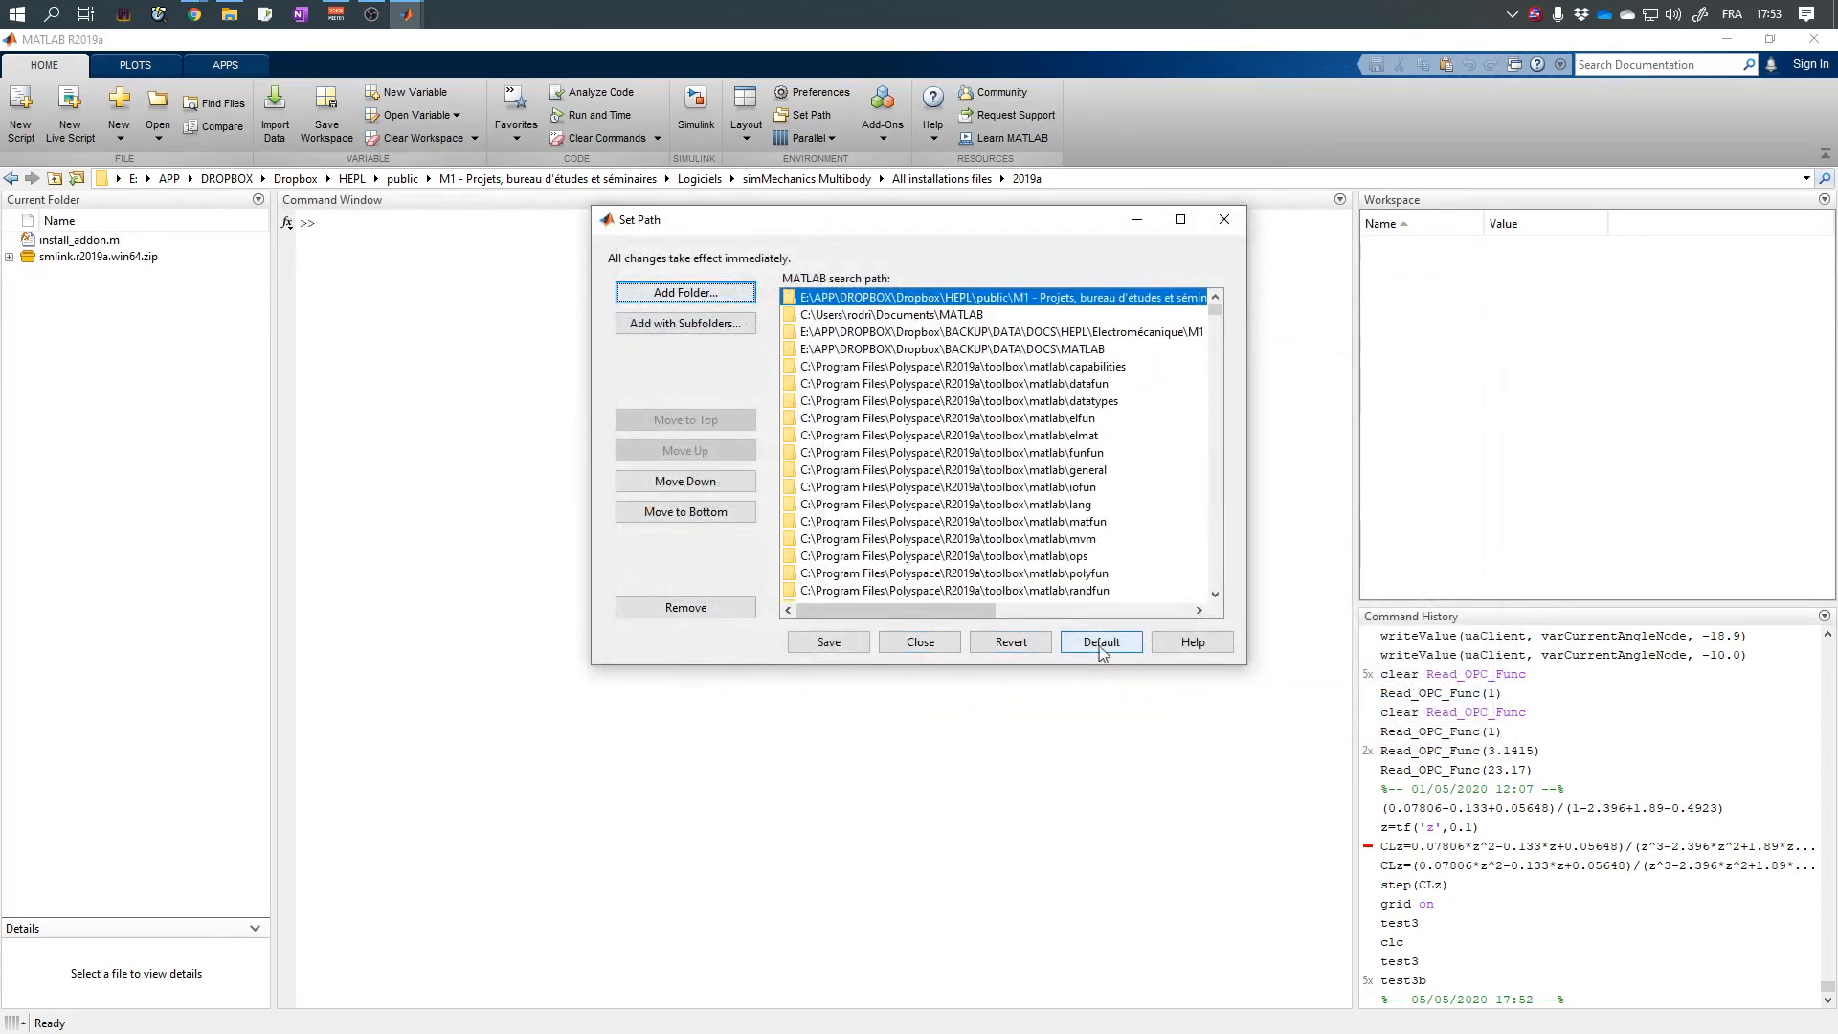
left_click(1222, 224)
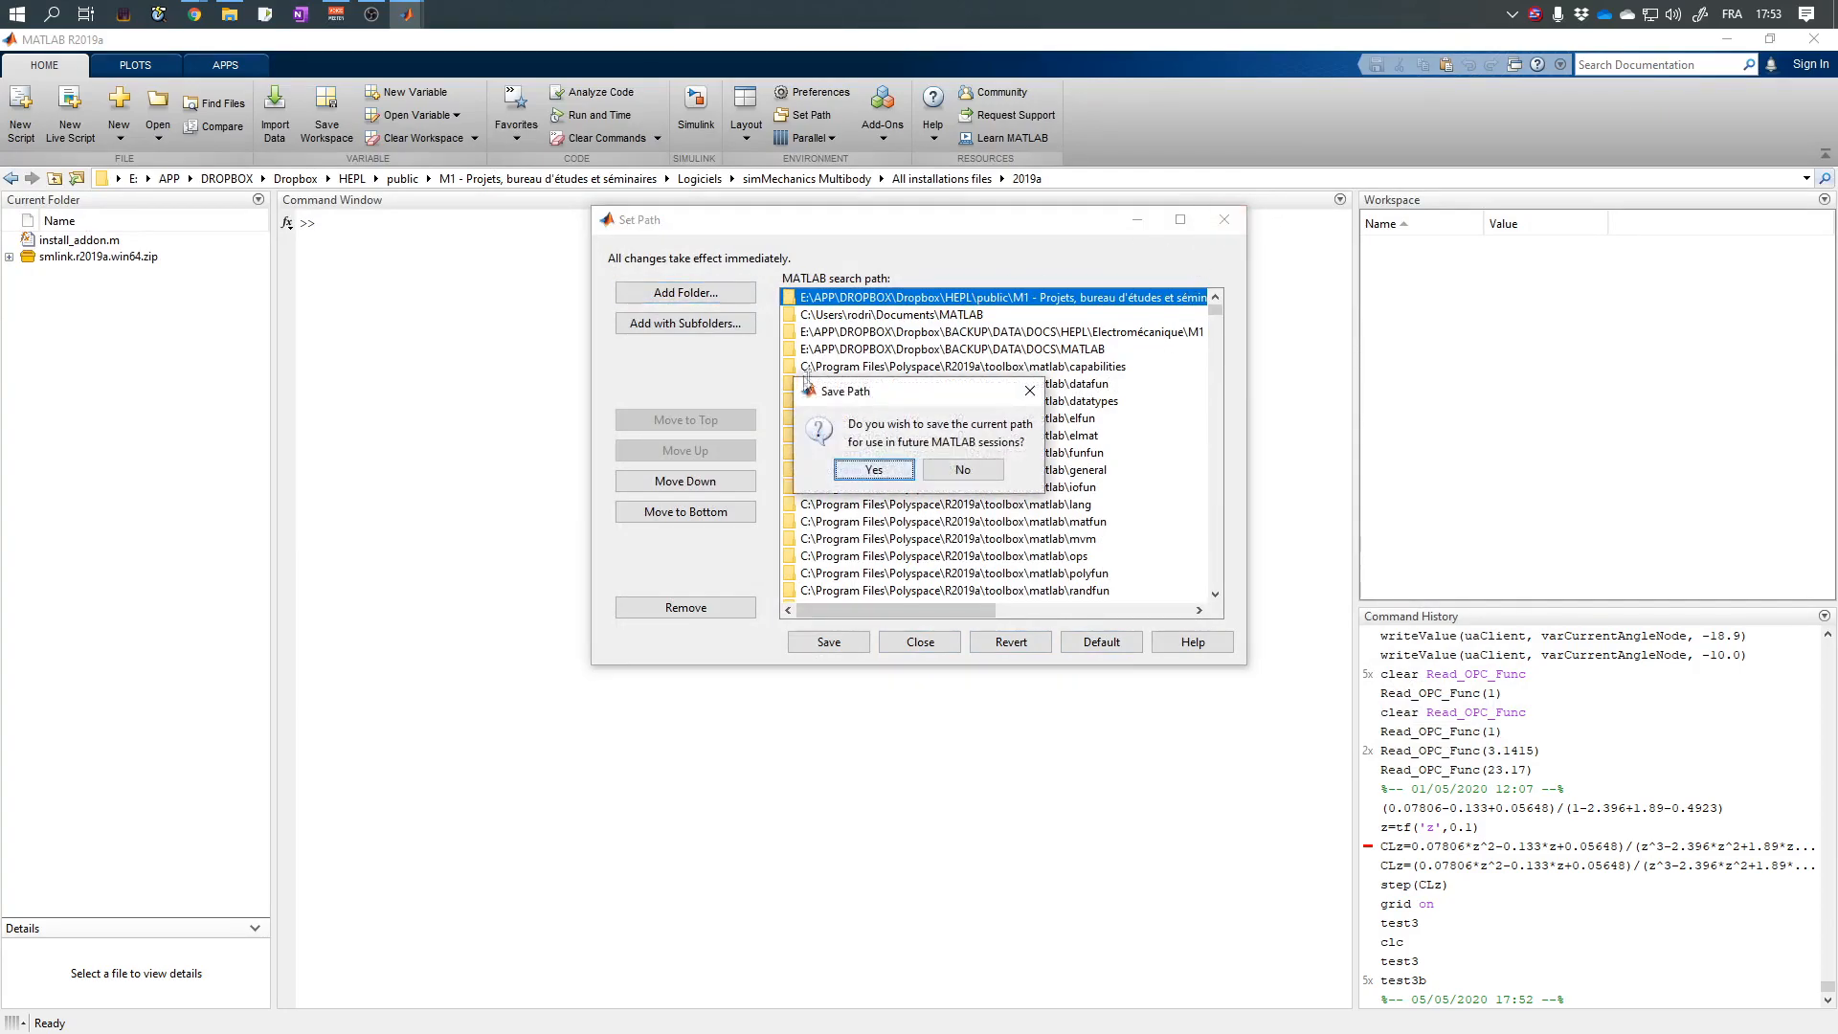
left_click(875, 470)
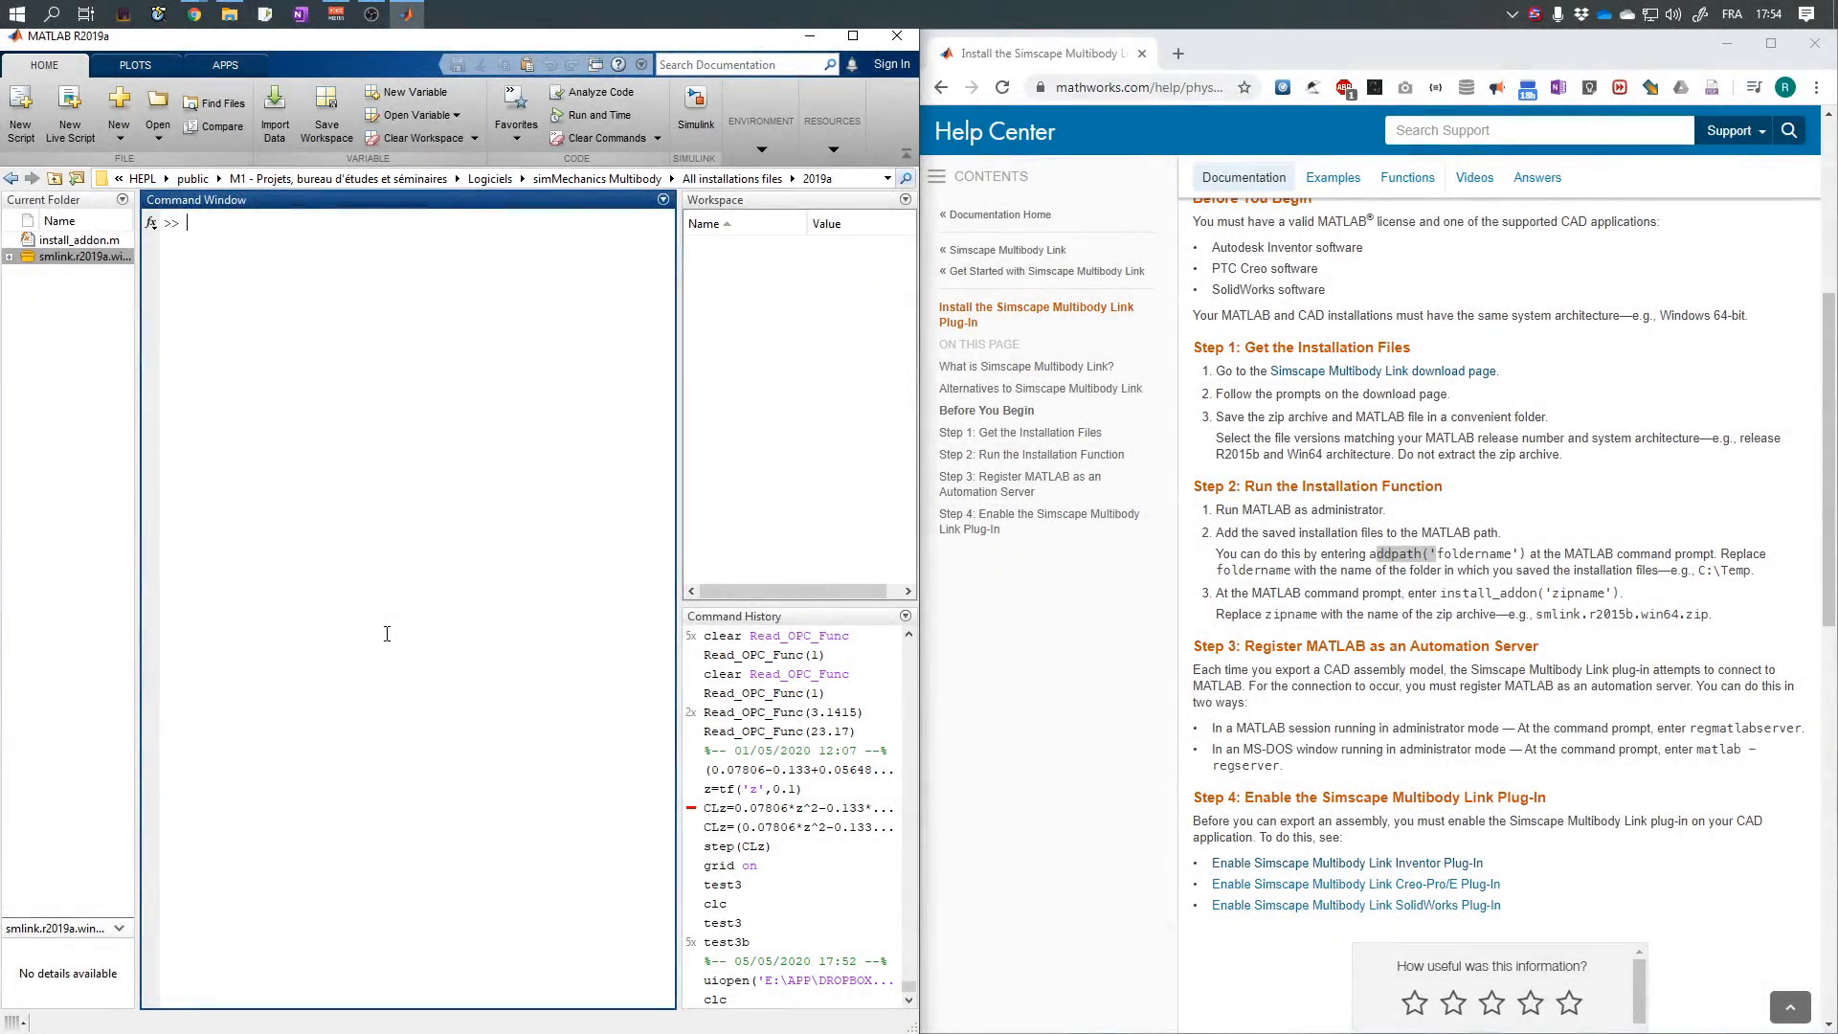
Run install_addon('smlink.r2019a.win64.zip') in the MATLAB Command Window to install the Simscape Multibody Link plug-in.
type("install")
key("Tab")
key("Return")
left_click_drag(141, 398, 241, 392)
left_click(128, 258)
key("ctrl+c")
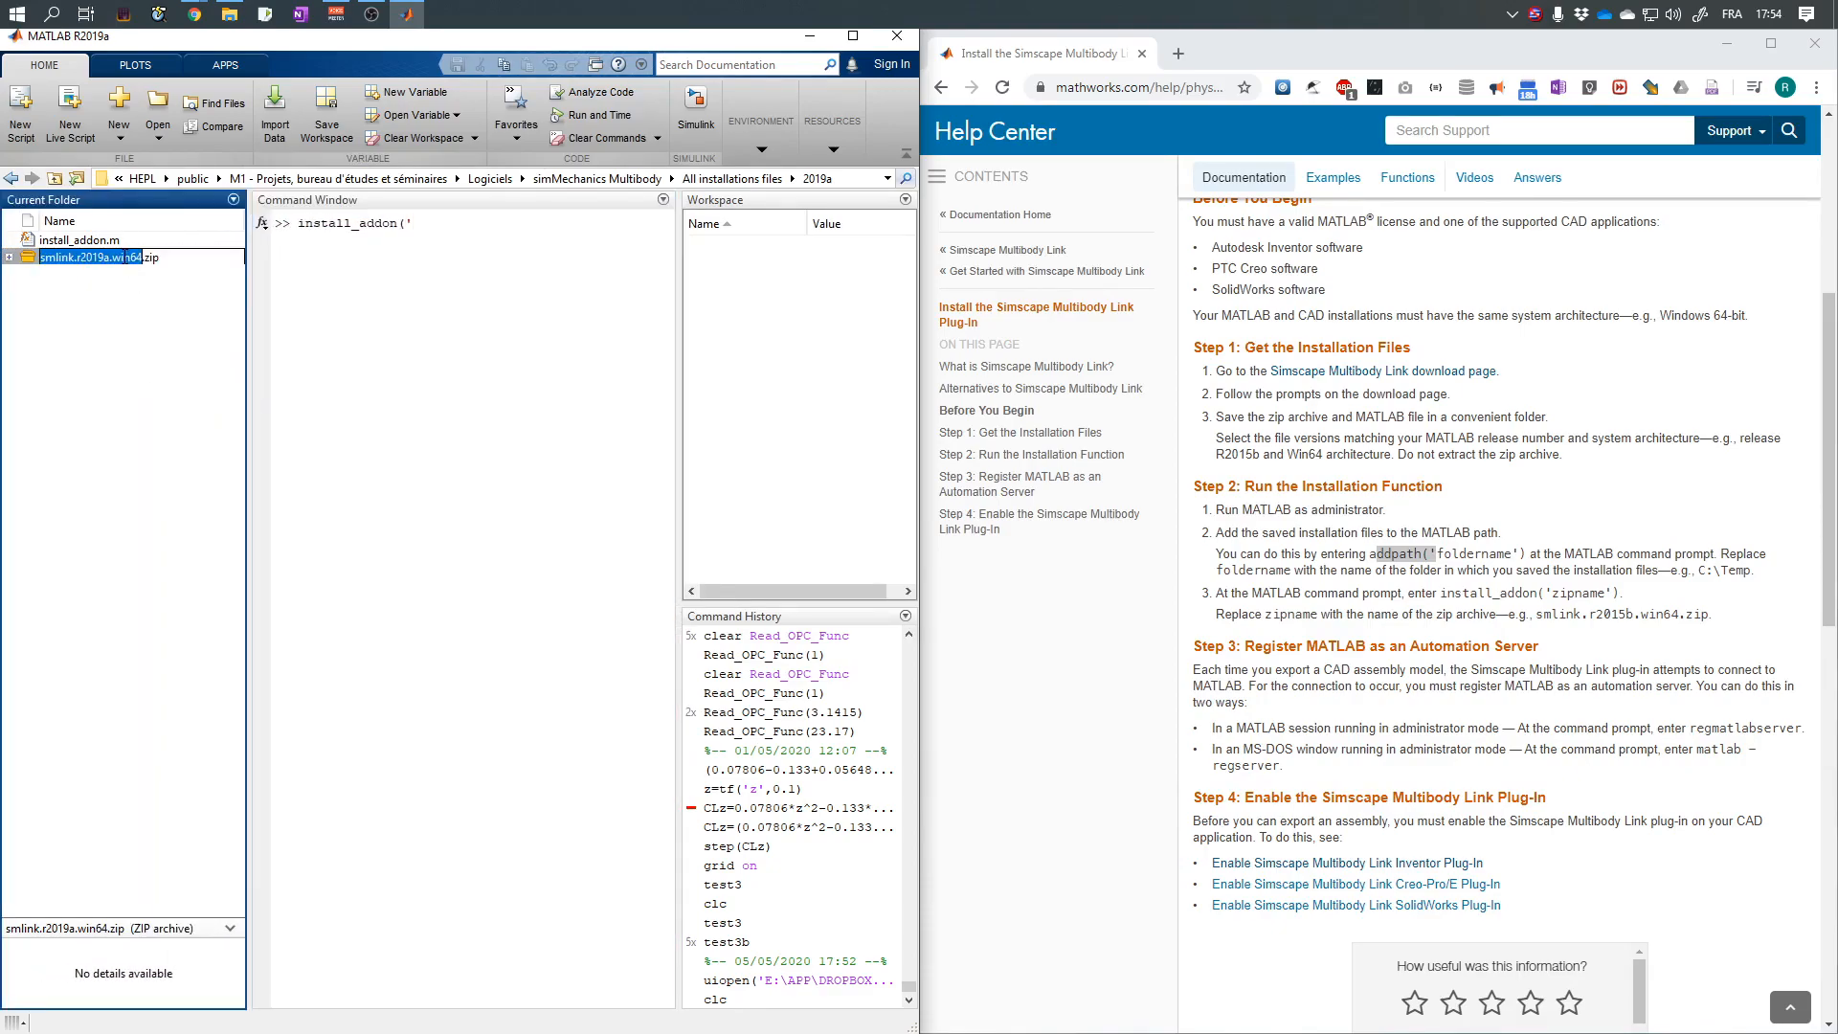
left_click(407, 236)
key("ctrl+v")
type(".zip')")
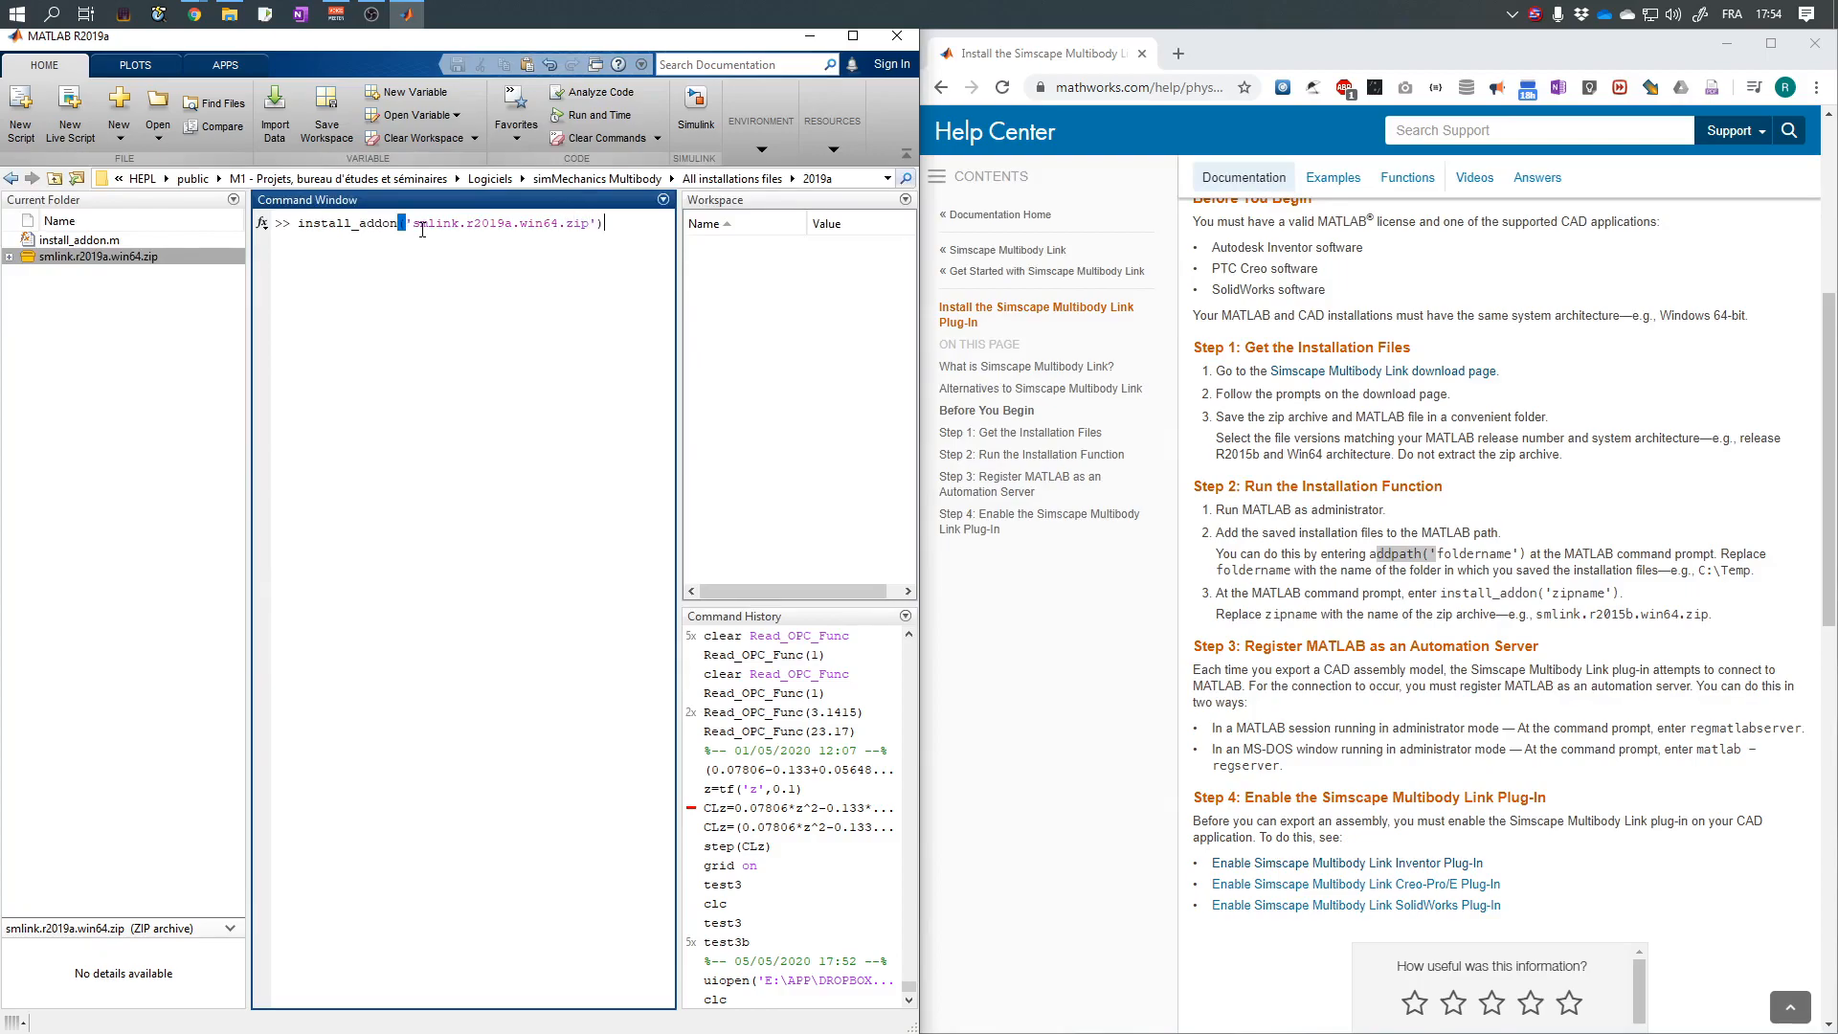
left_click_drag(1710, 615, 1266, 584)
left_click(614, 250)
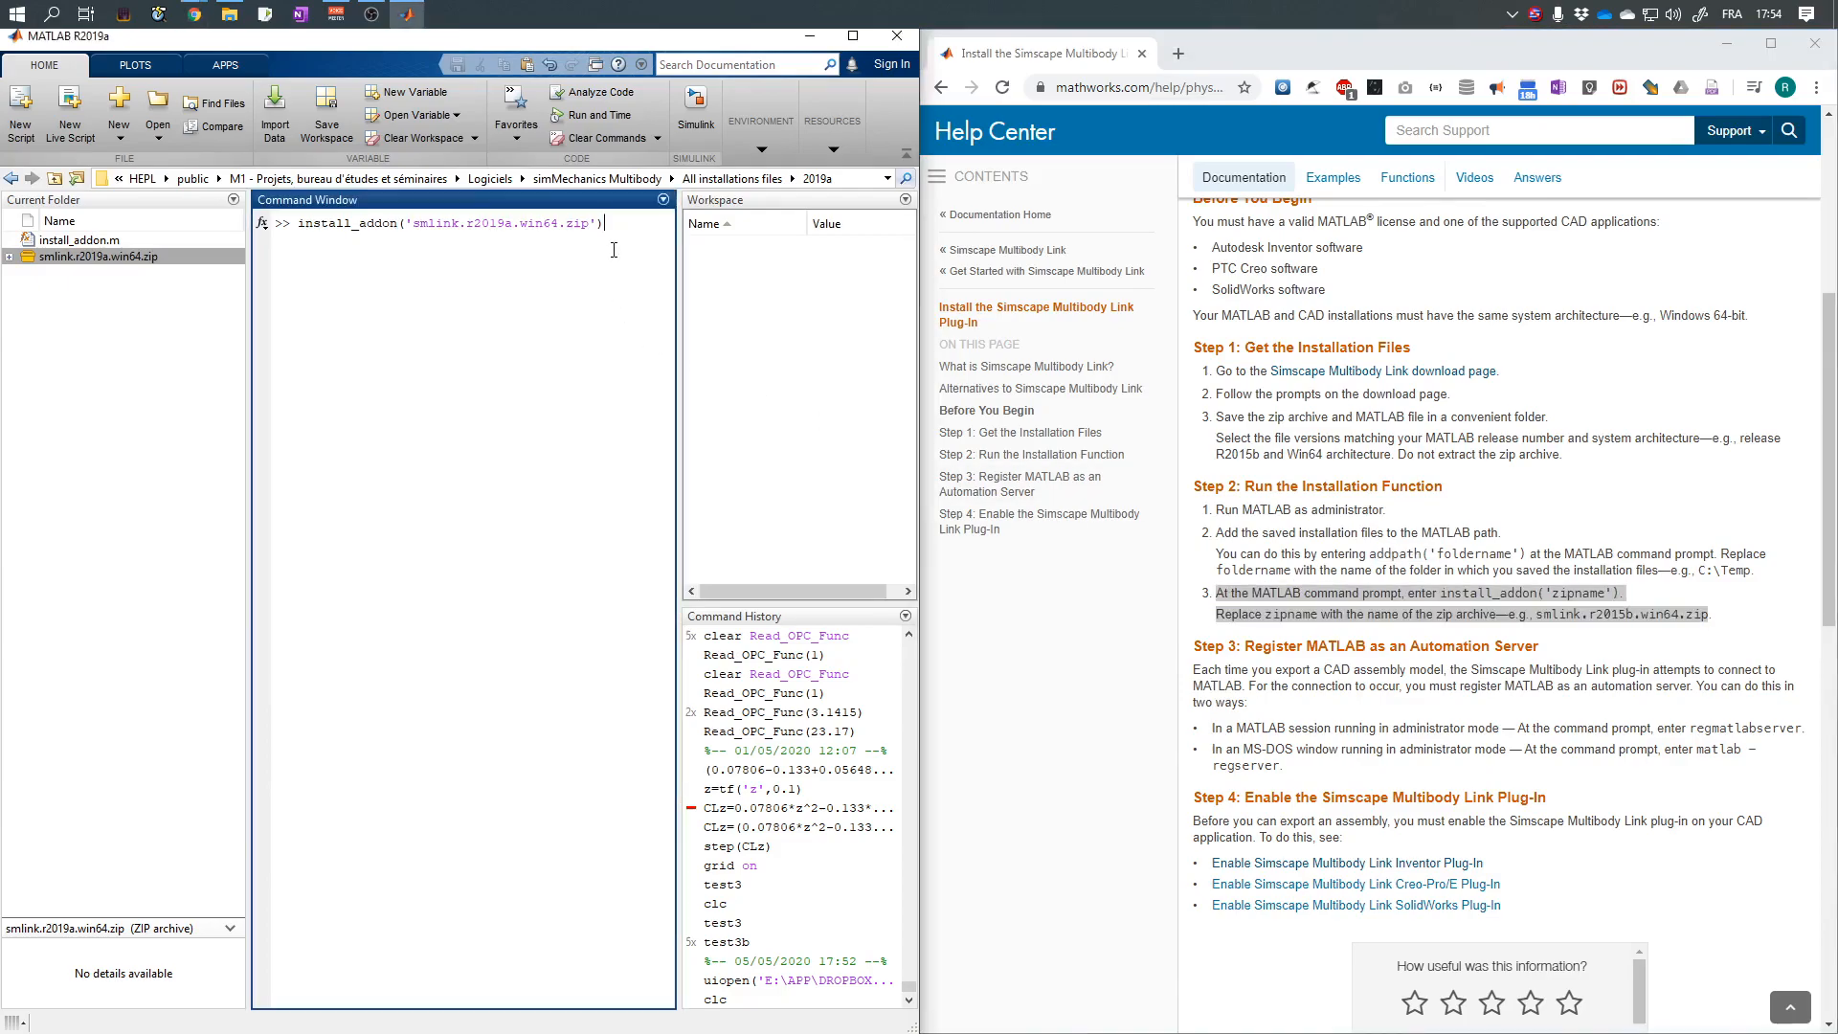
key("Return")
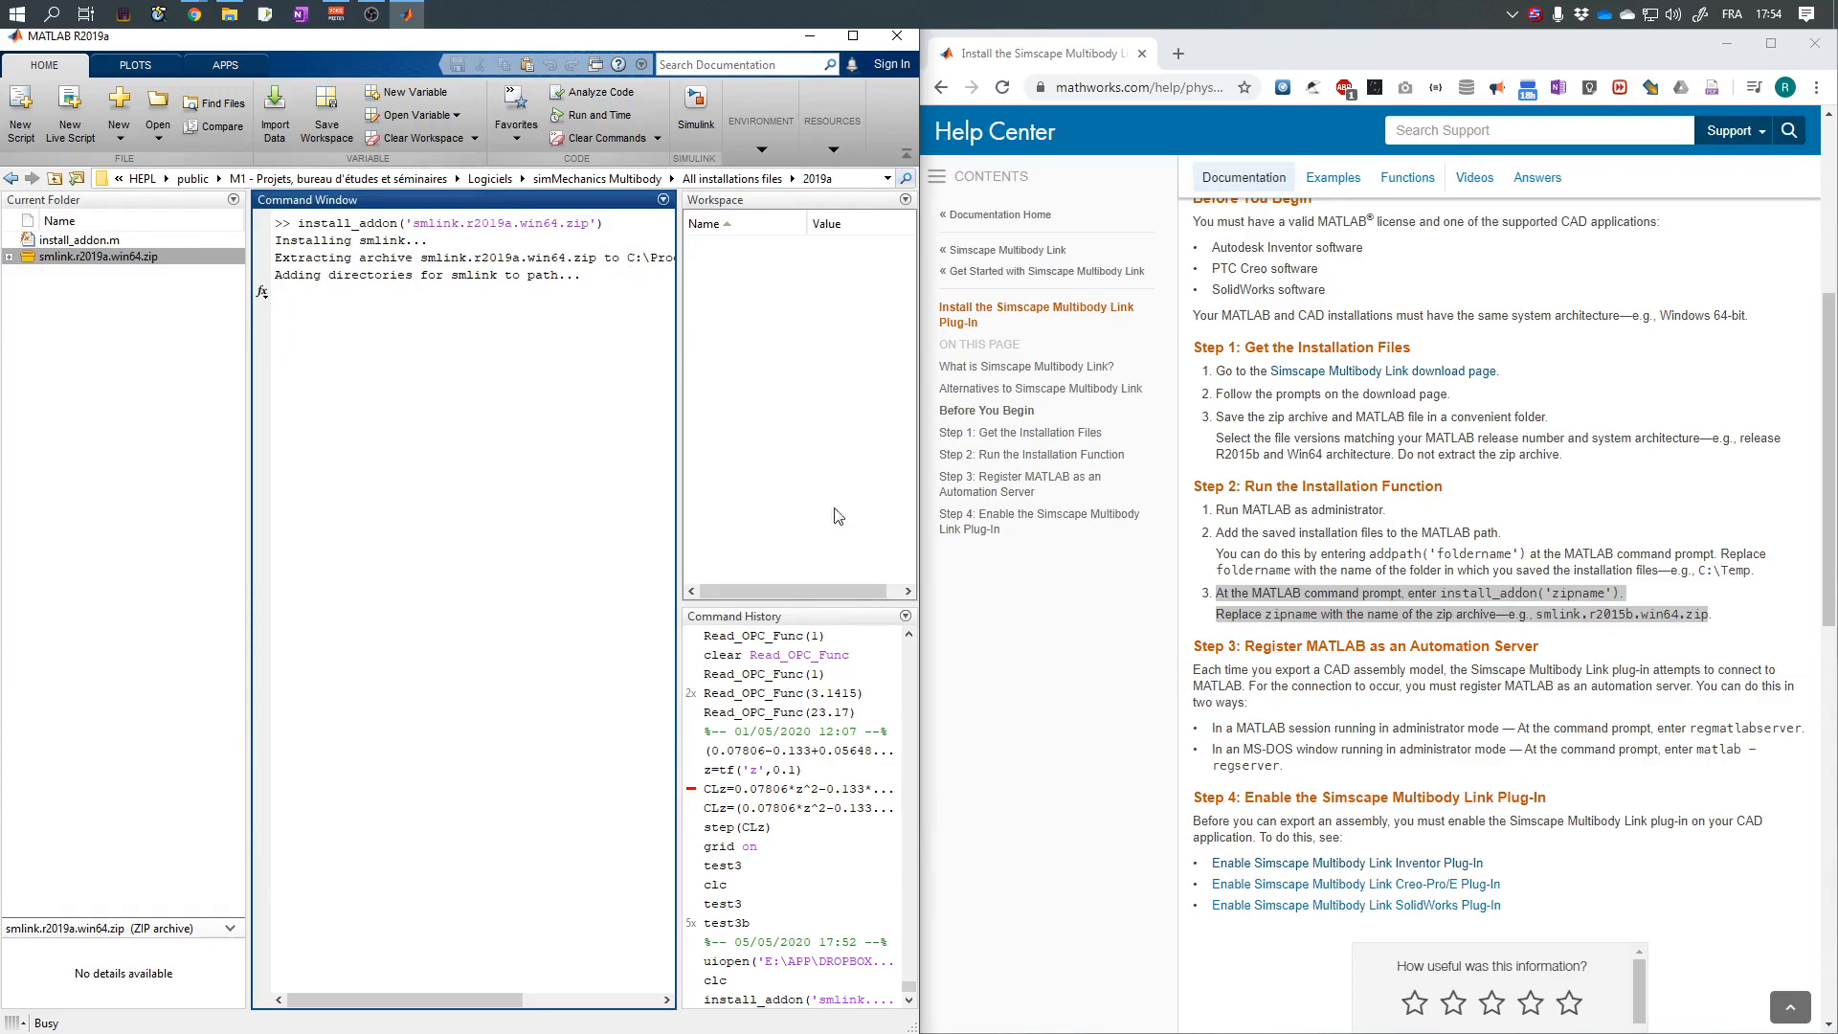
Copy the regmatlabserver command from the documentation and run it in MATLAB to register MATLAB as an automation server.
left_click_drag(1285, 649, 1386, 648)
left_click_drag(1535, 647, 1434, 645)
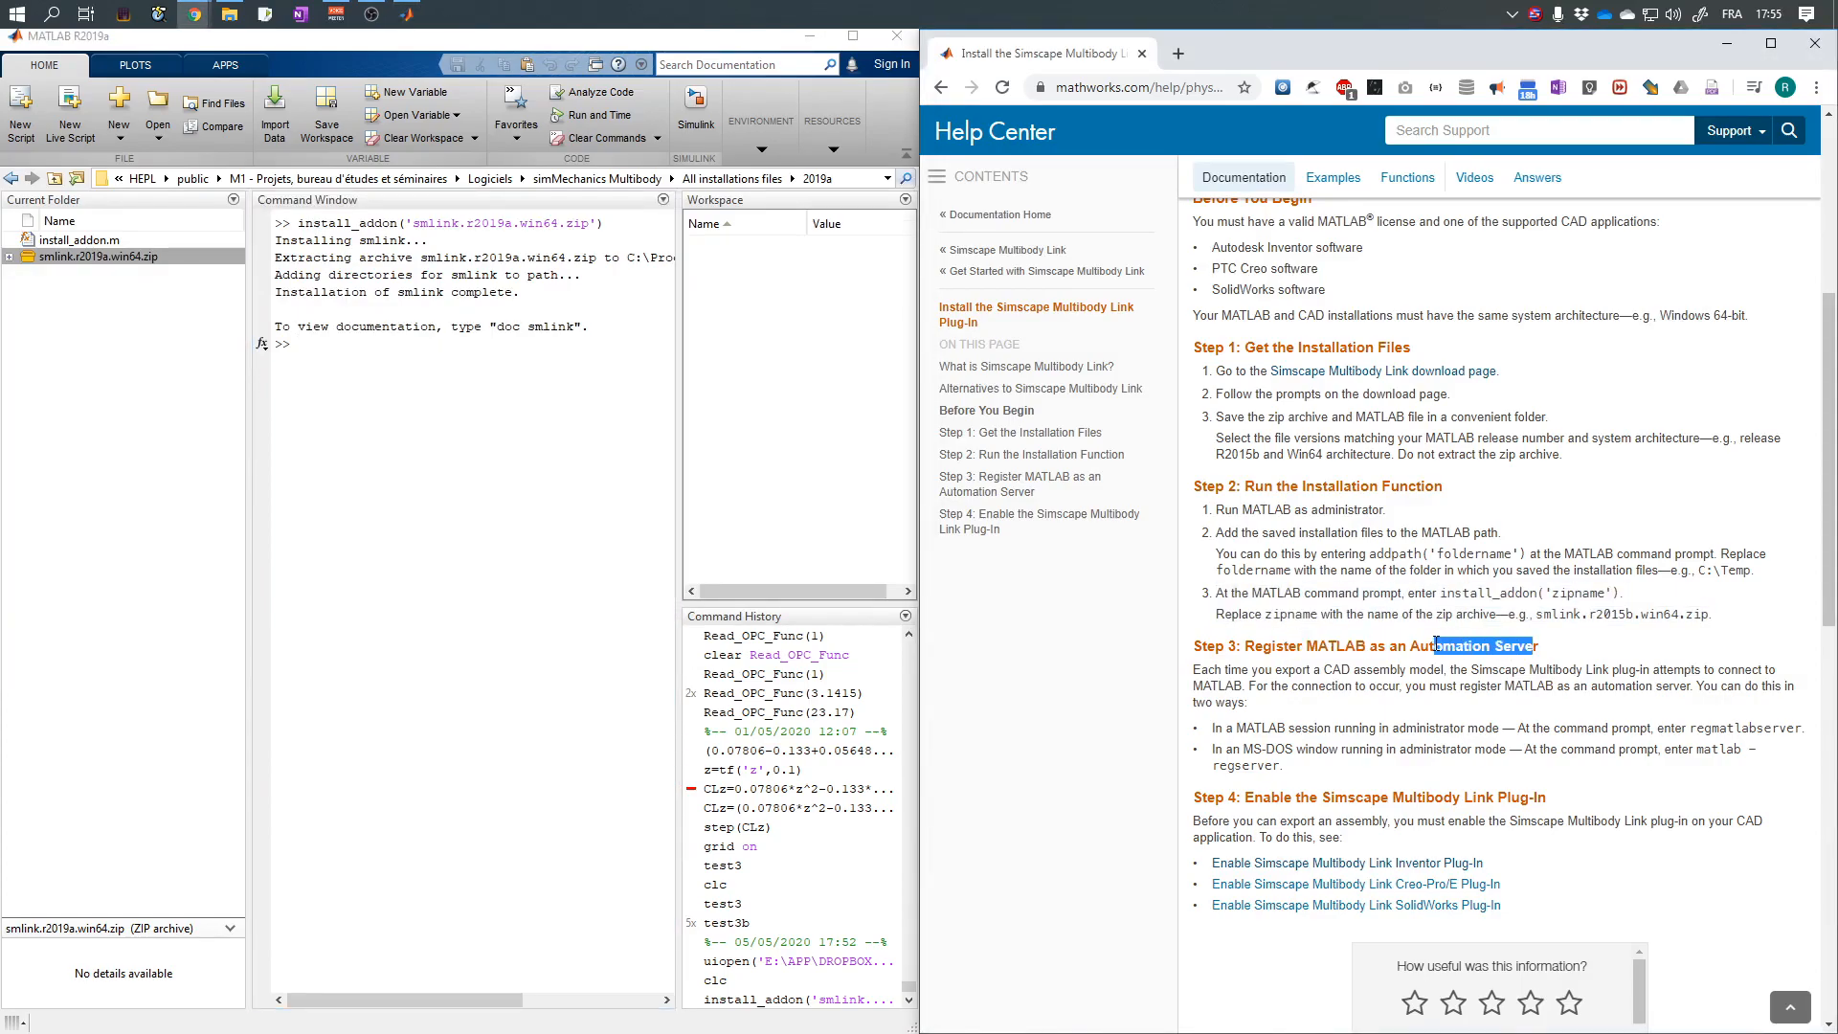
left_click_drag(1241, 725, 1376, 724)
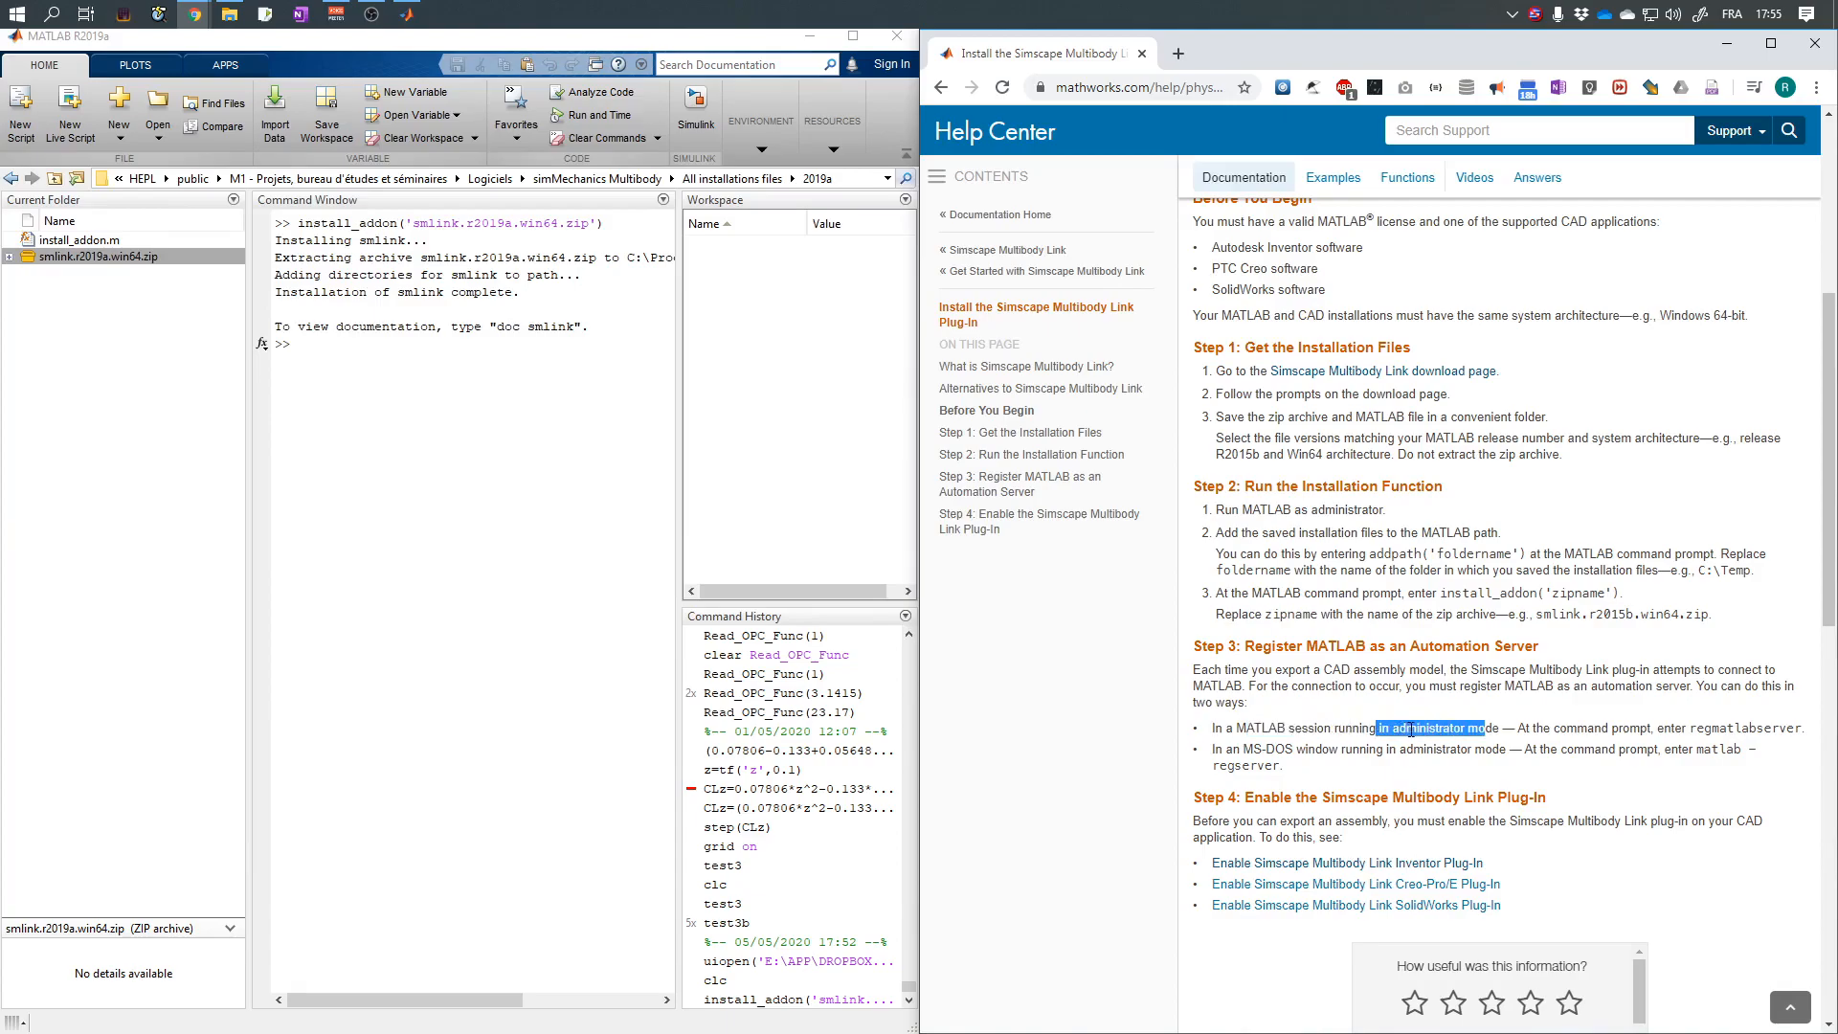
left_click_drag(1690, 728, 1802, 727)
key("super+c")
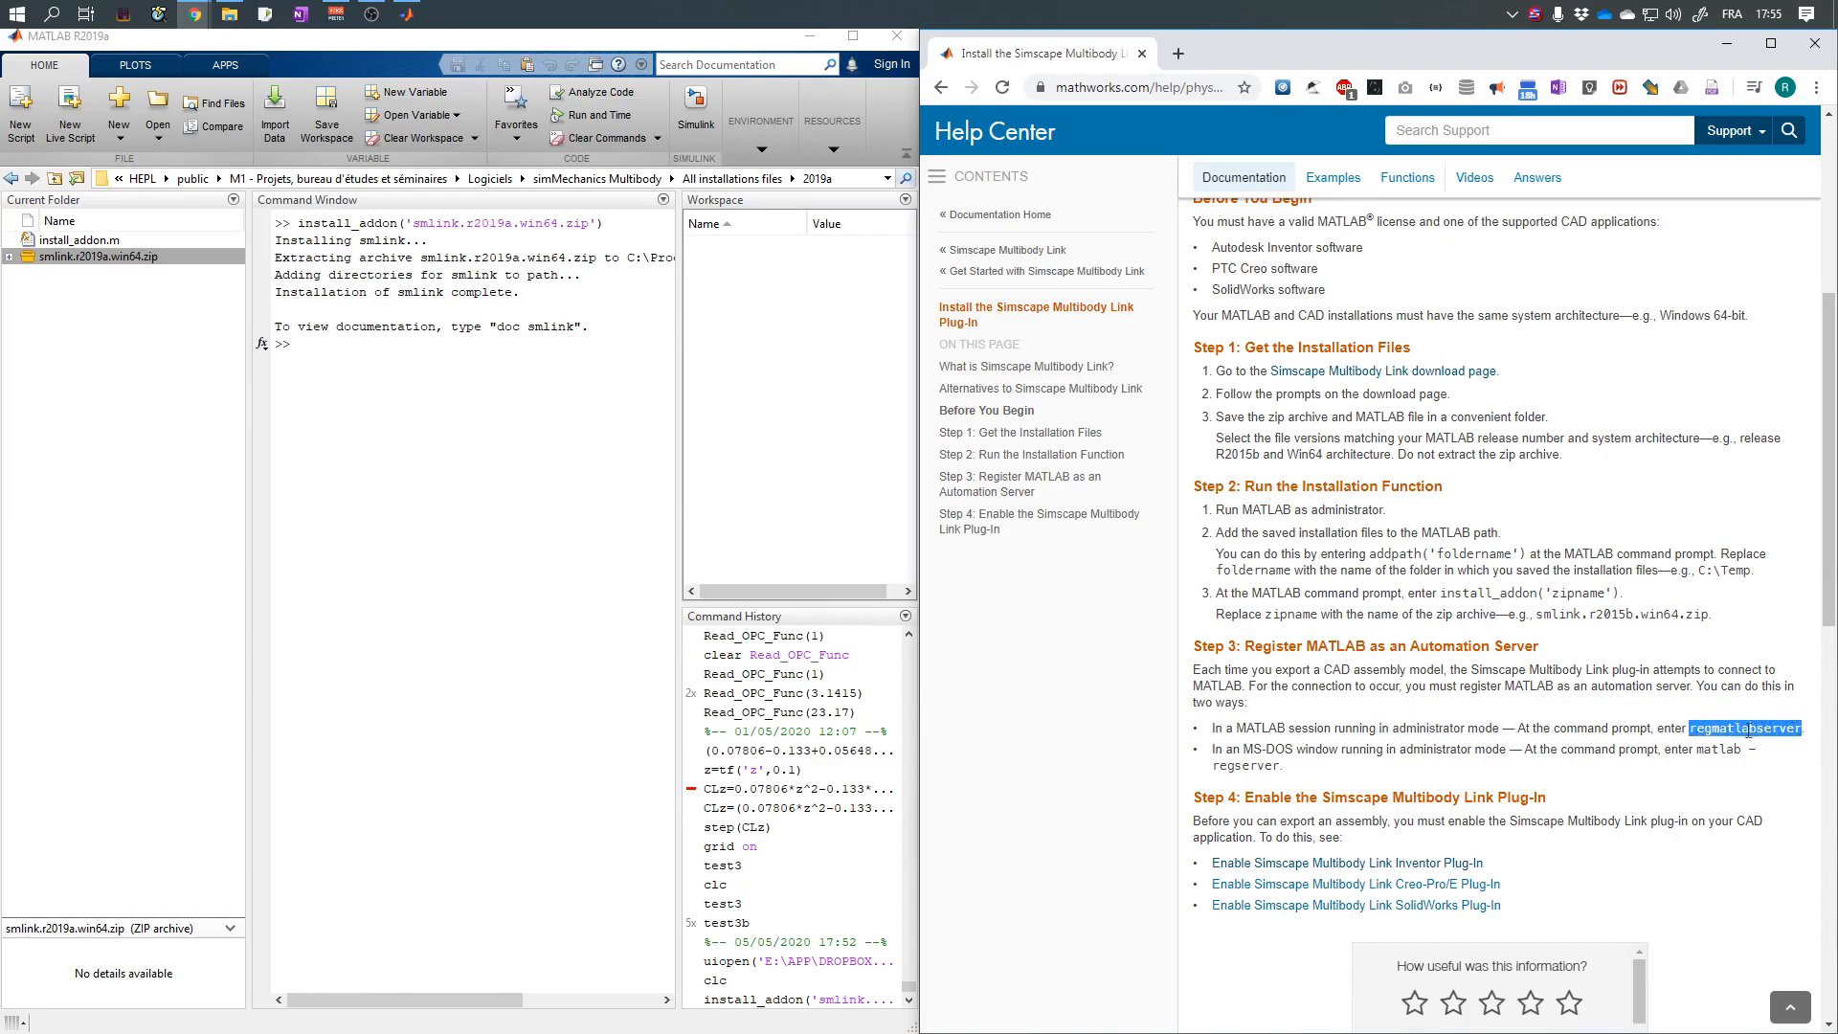
left_click(473, 486)
right_click(438, 454)
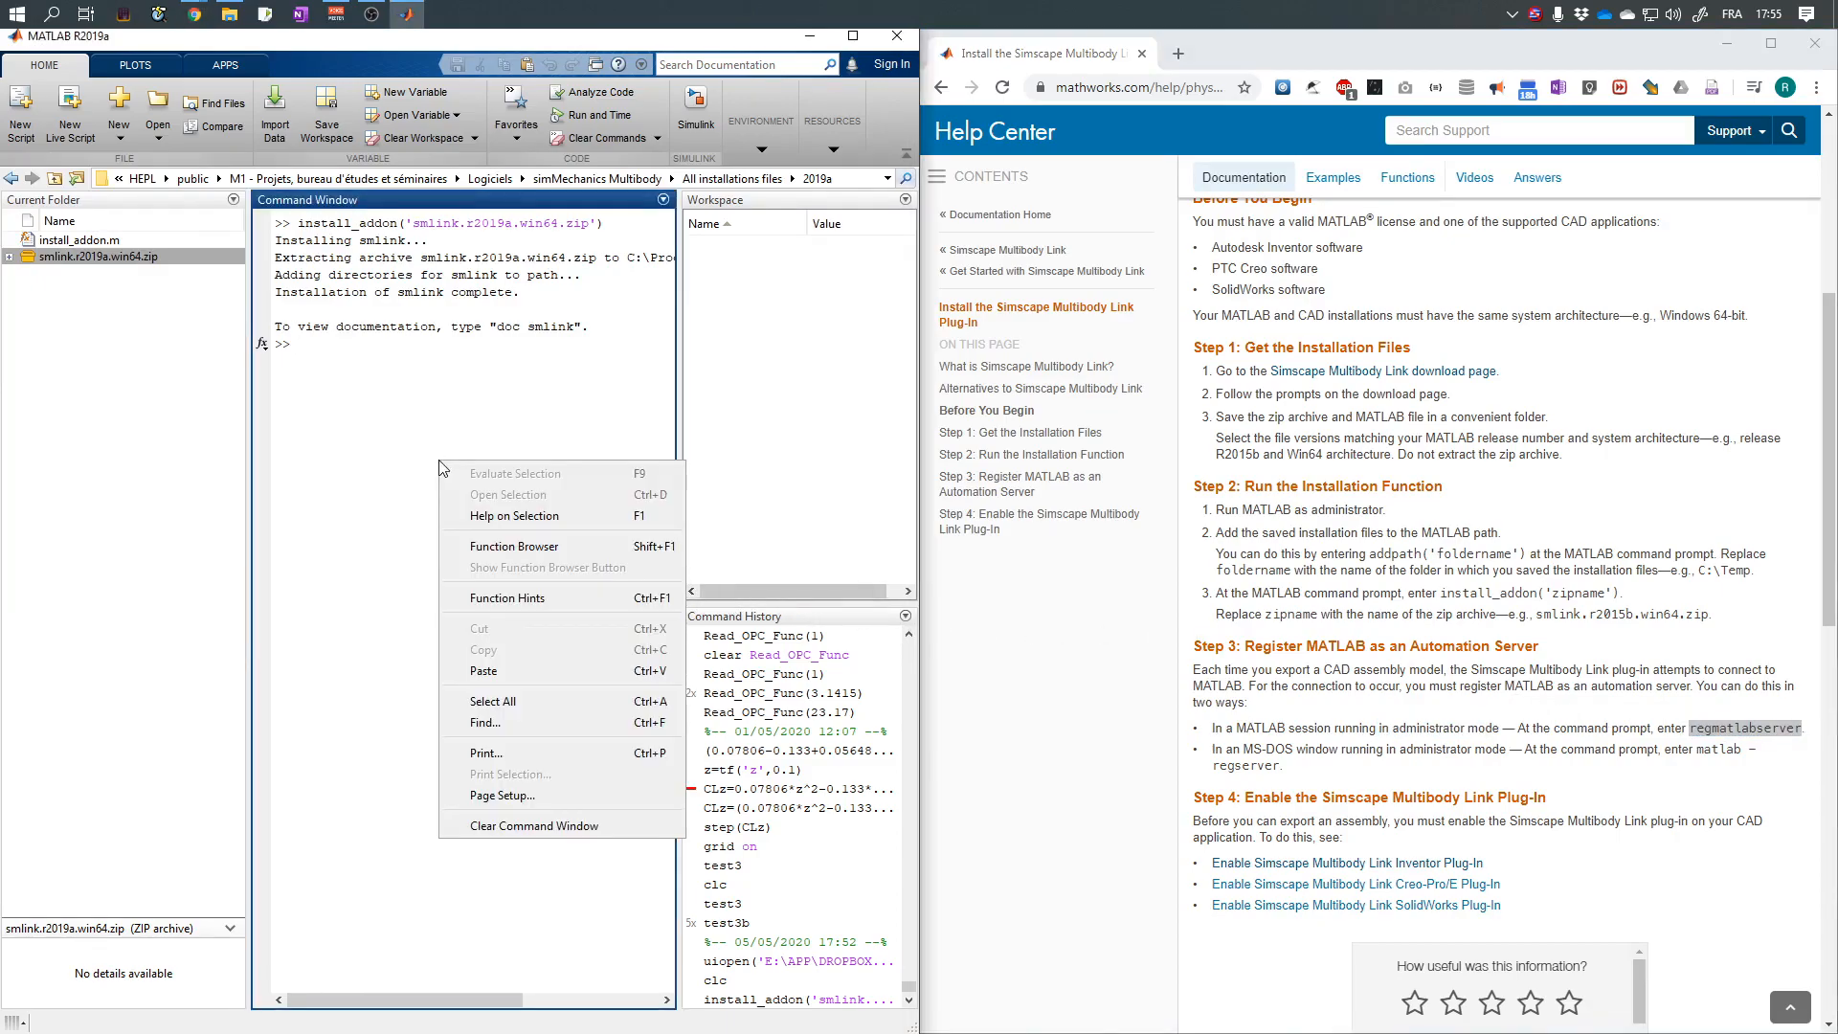
left_click(398, 459)
right_click(391, 438)
left_click(477, 639)
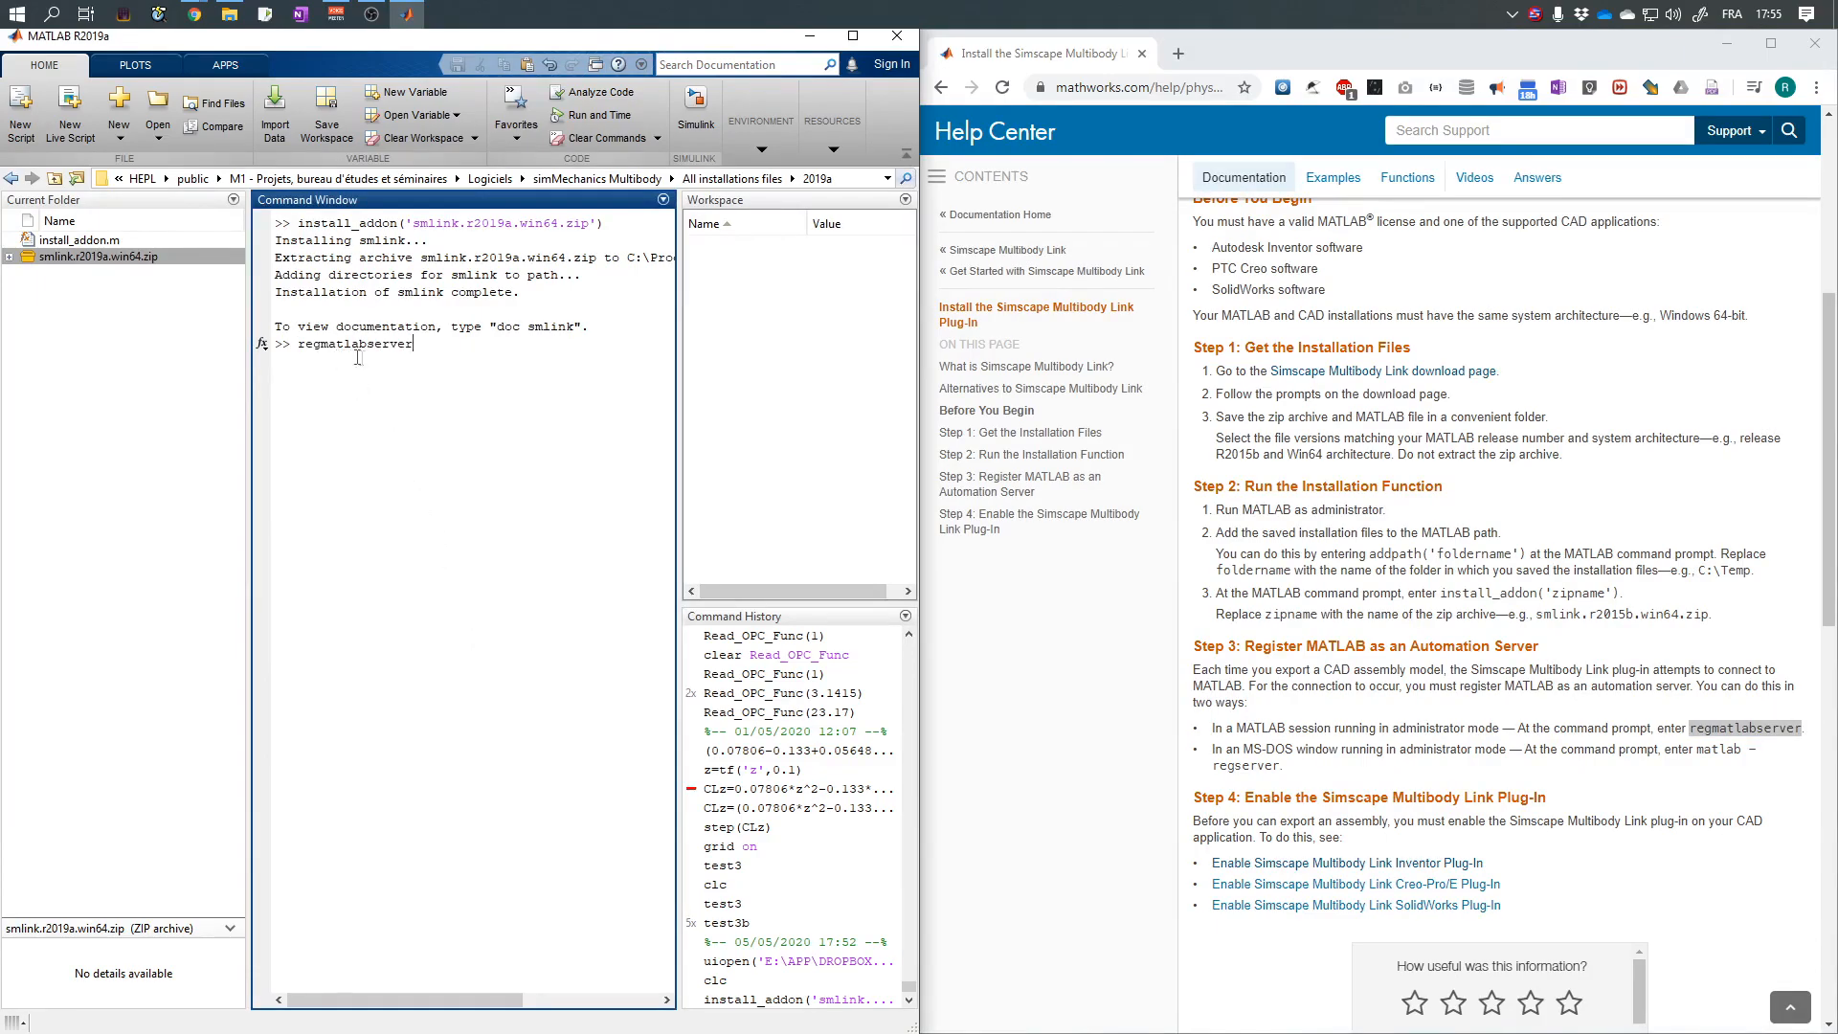
key("Return")
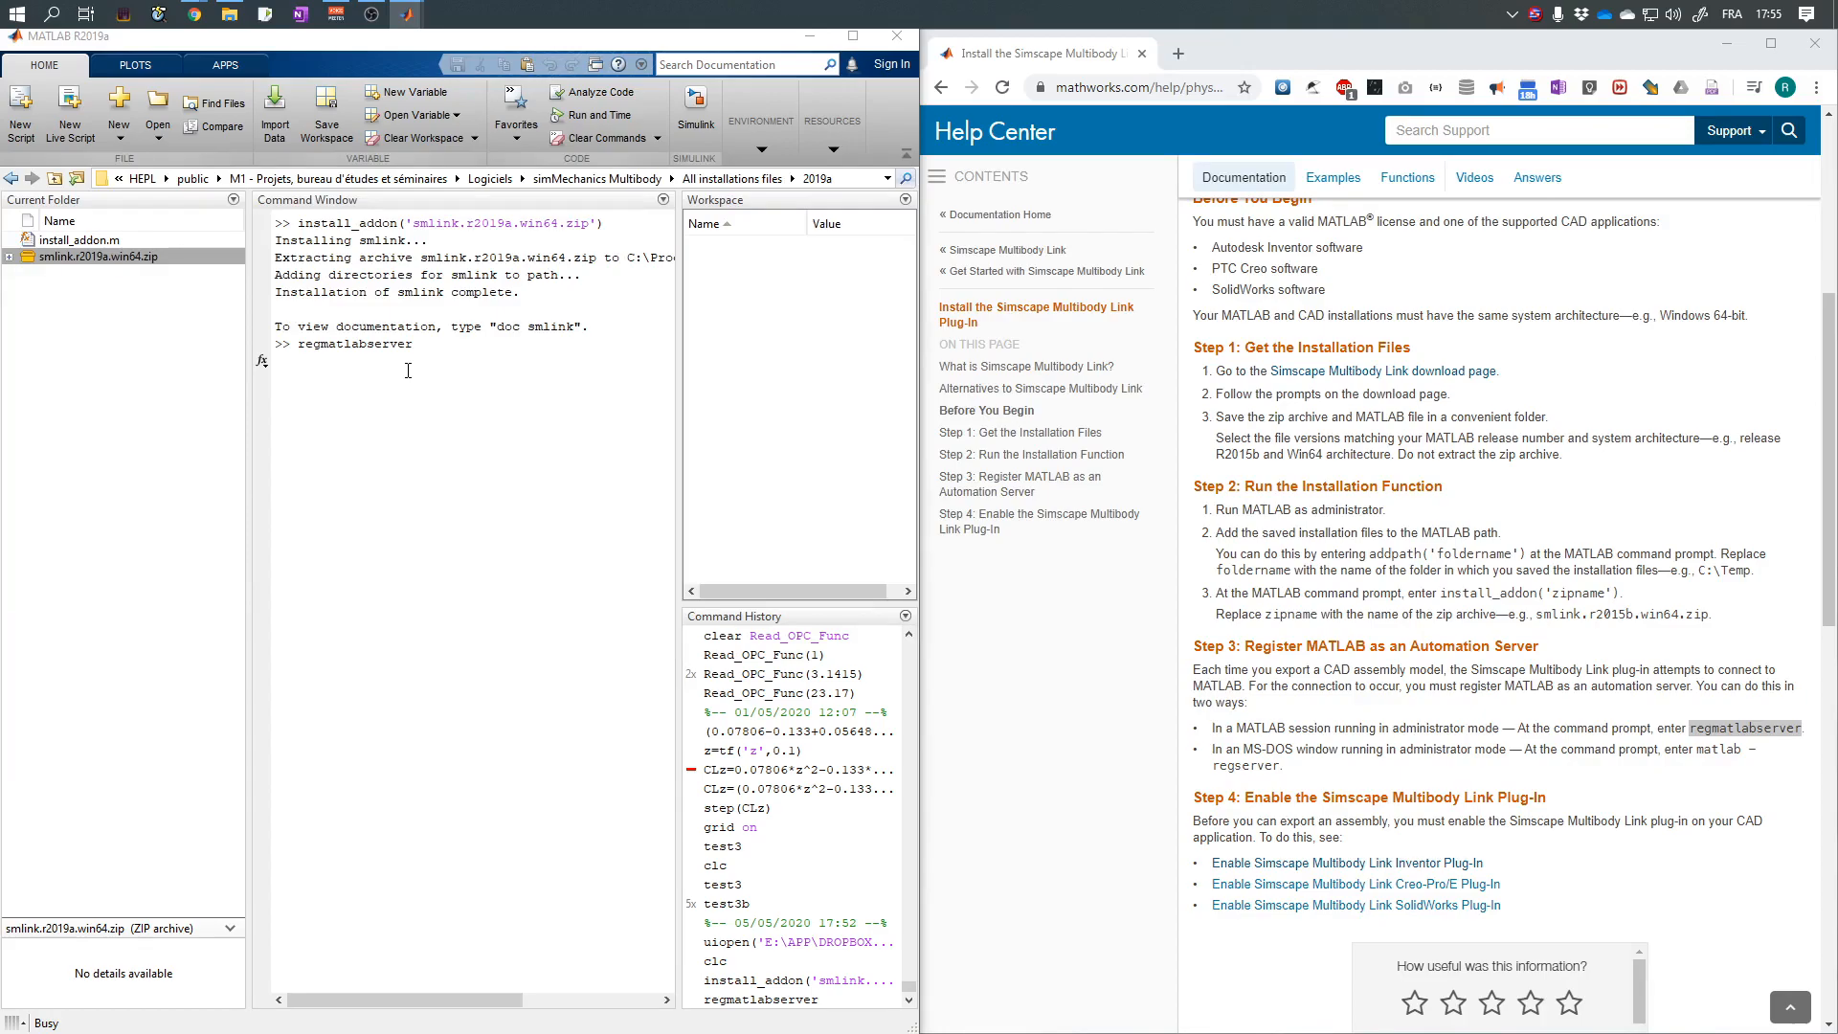
left_click(408, 371)
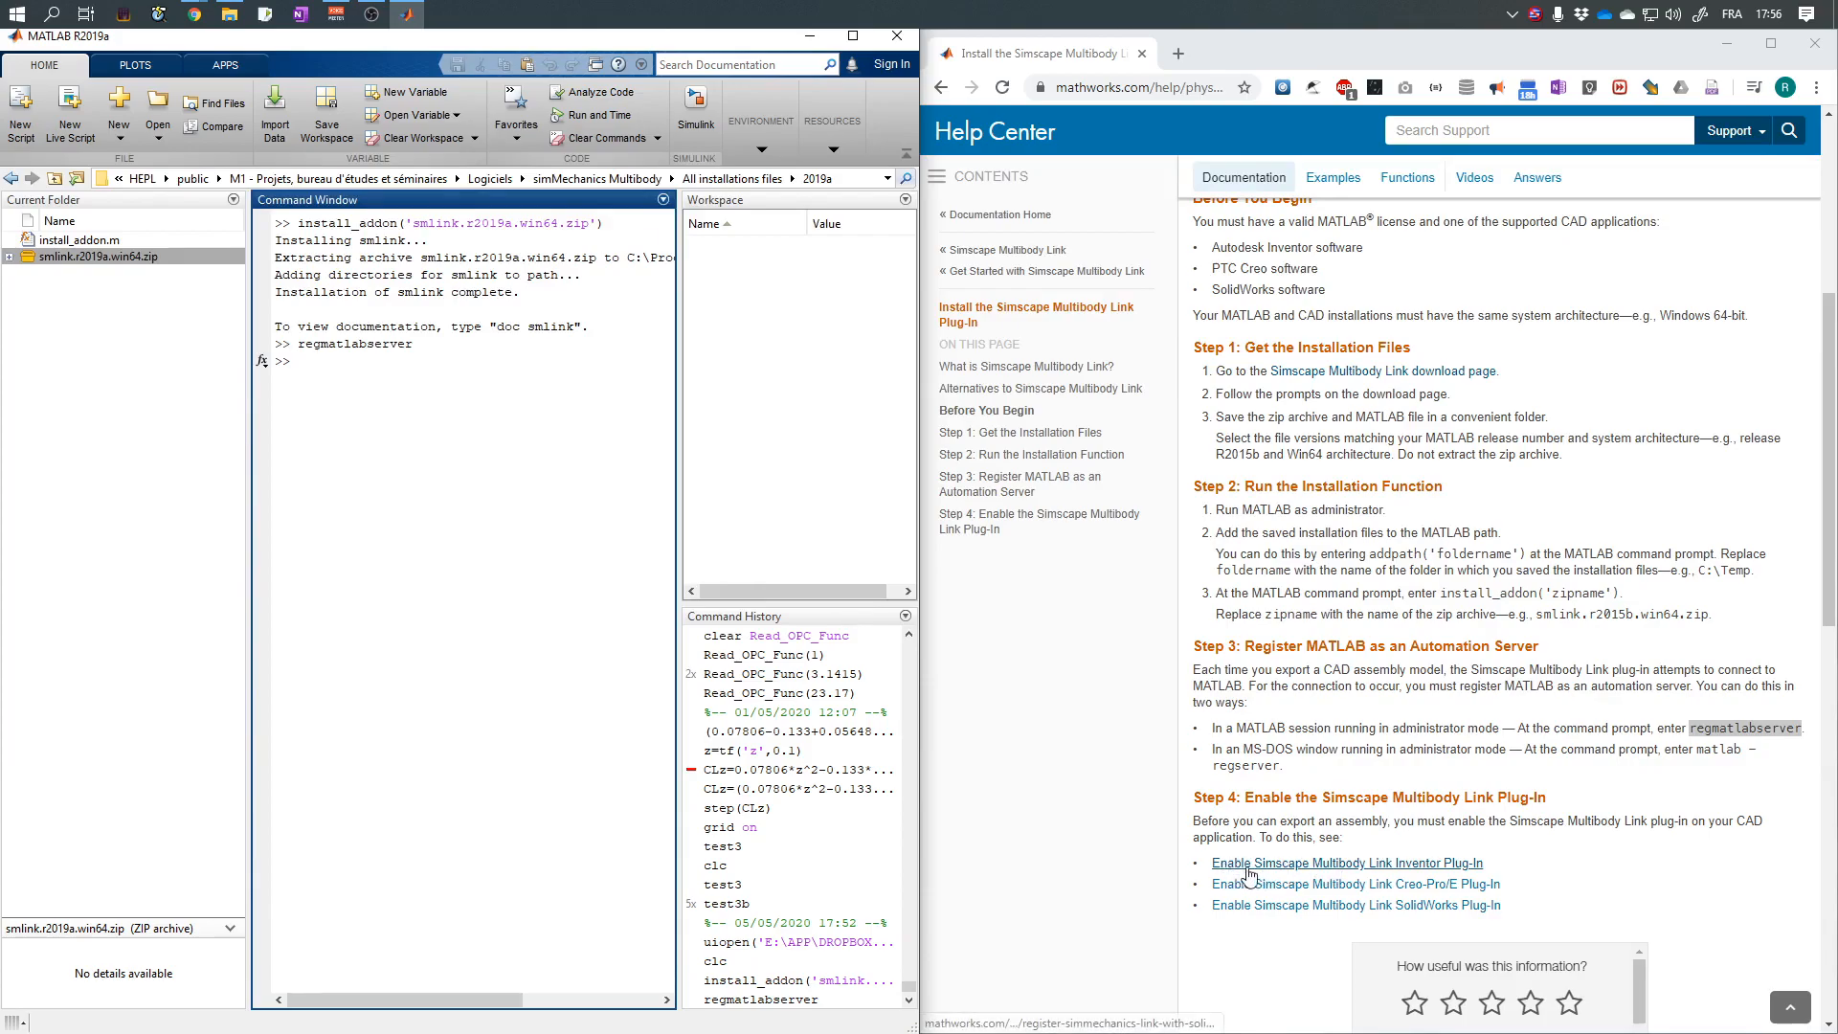
Open the Inventor plug-in help page, copy smlink_linkinv, run it in MATLAB and acknowledge the DLL registration.
left_click(1424, 865)
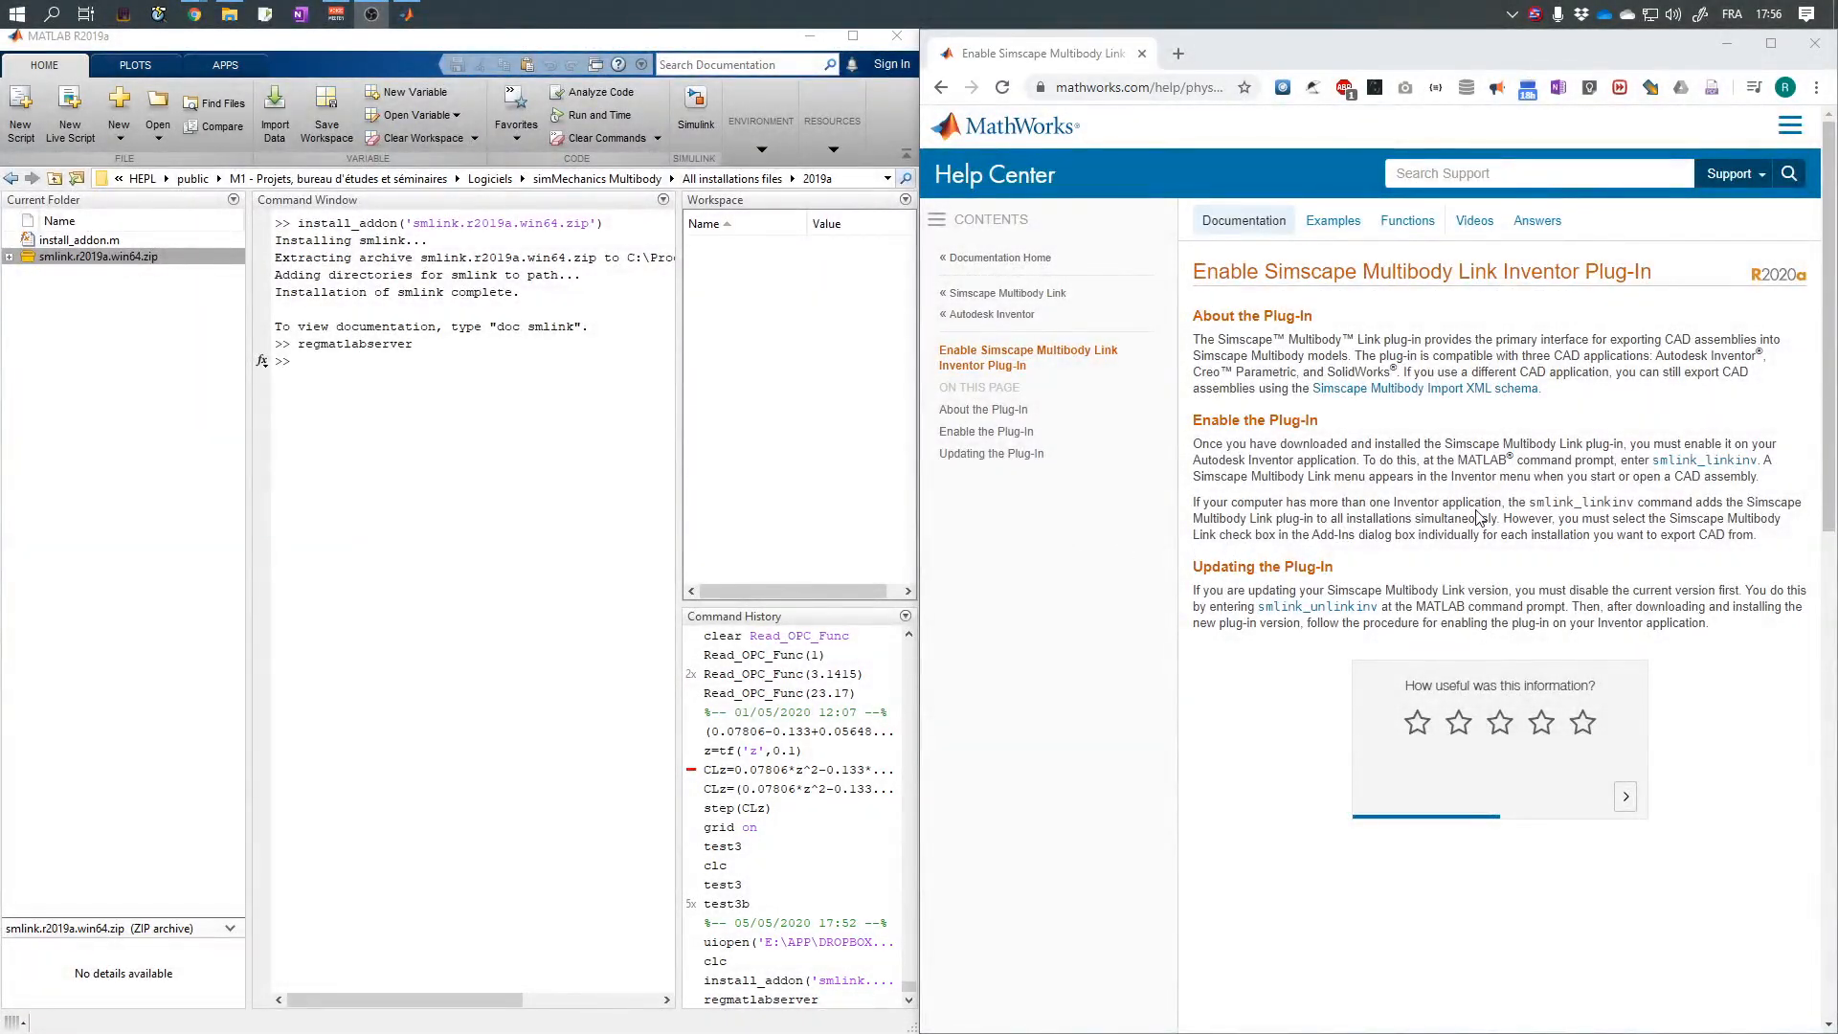
left_click_drag(1650, 460, 1758, 461)
key("ctrl+c")
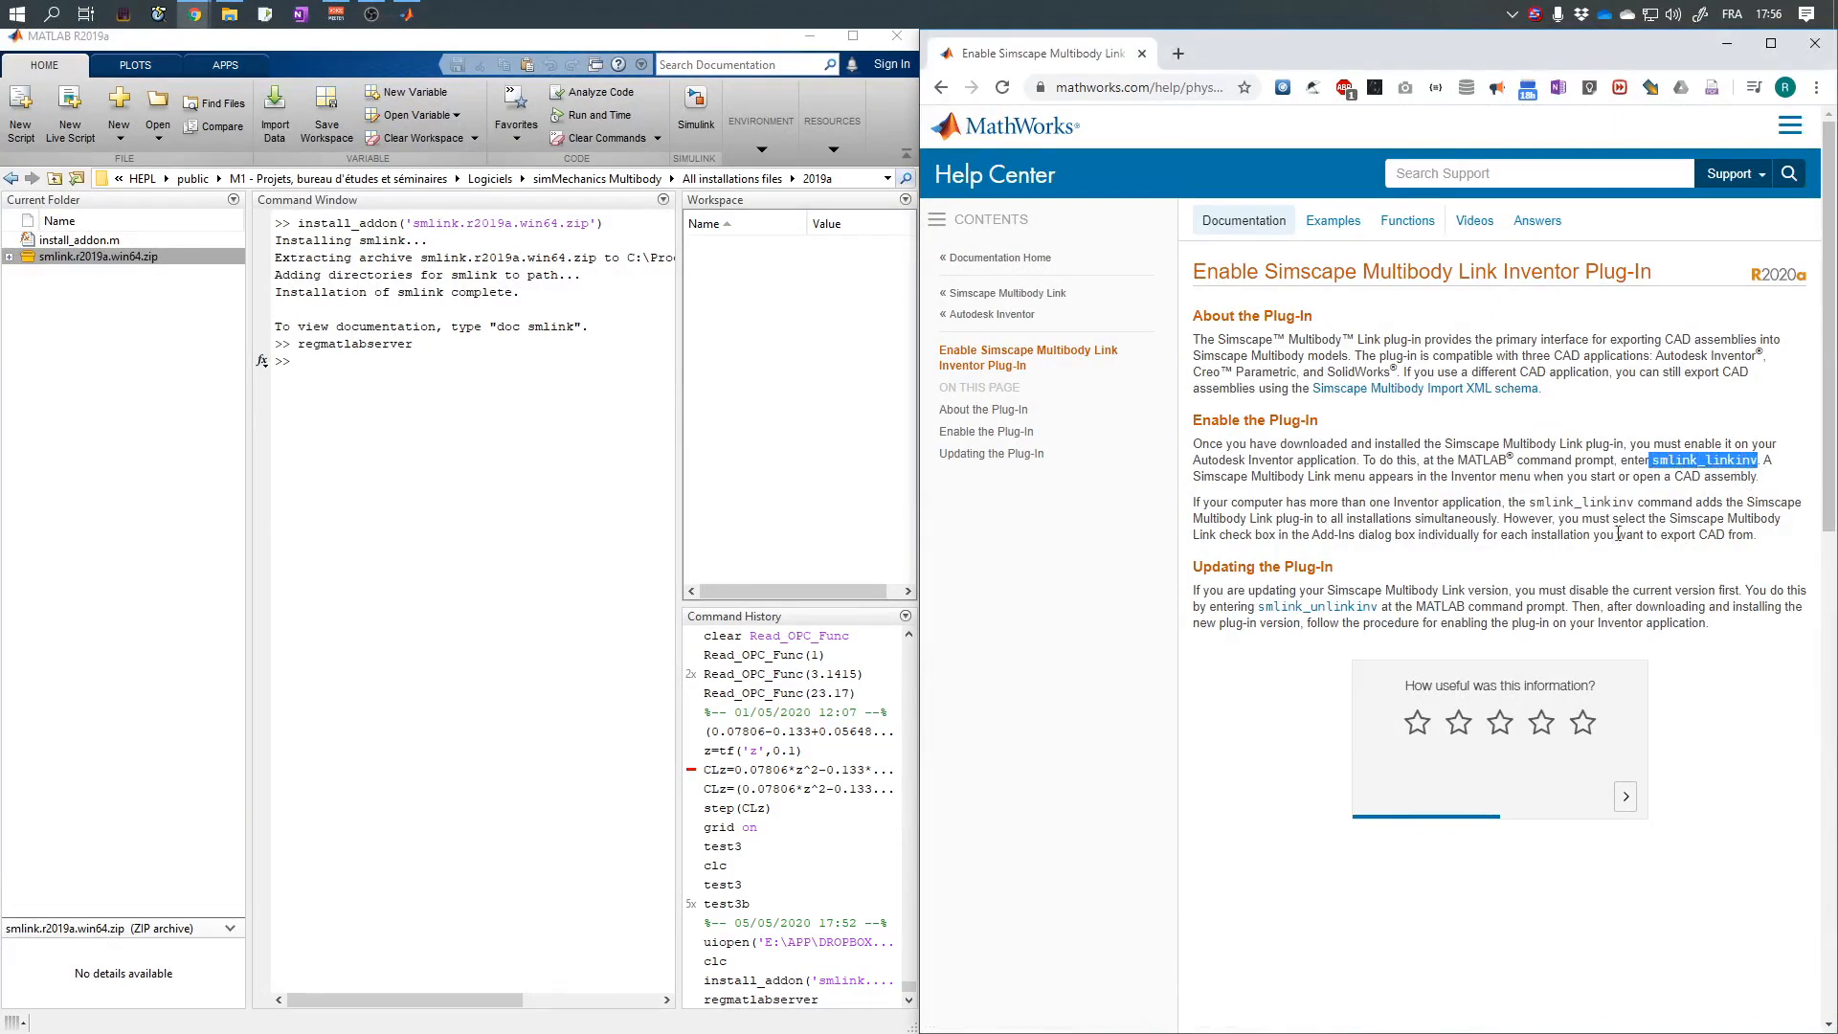
left_click(495, 430)
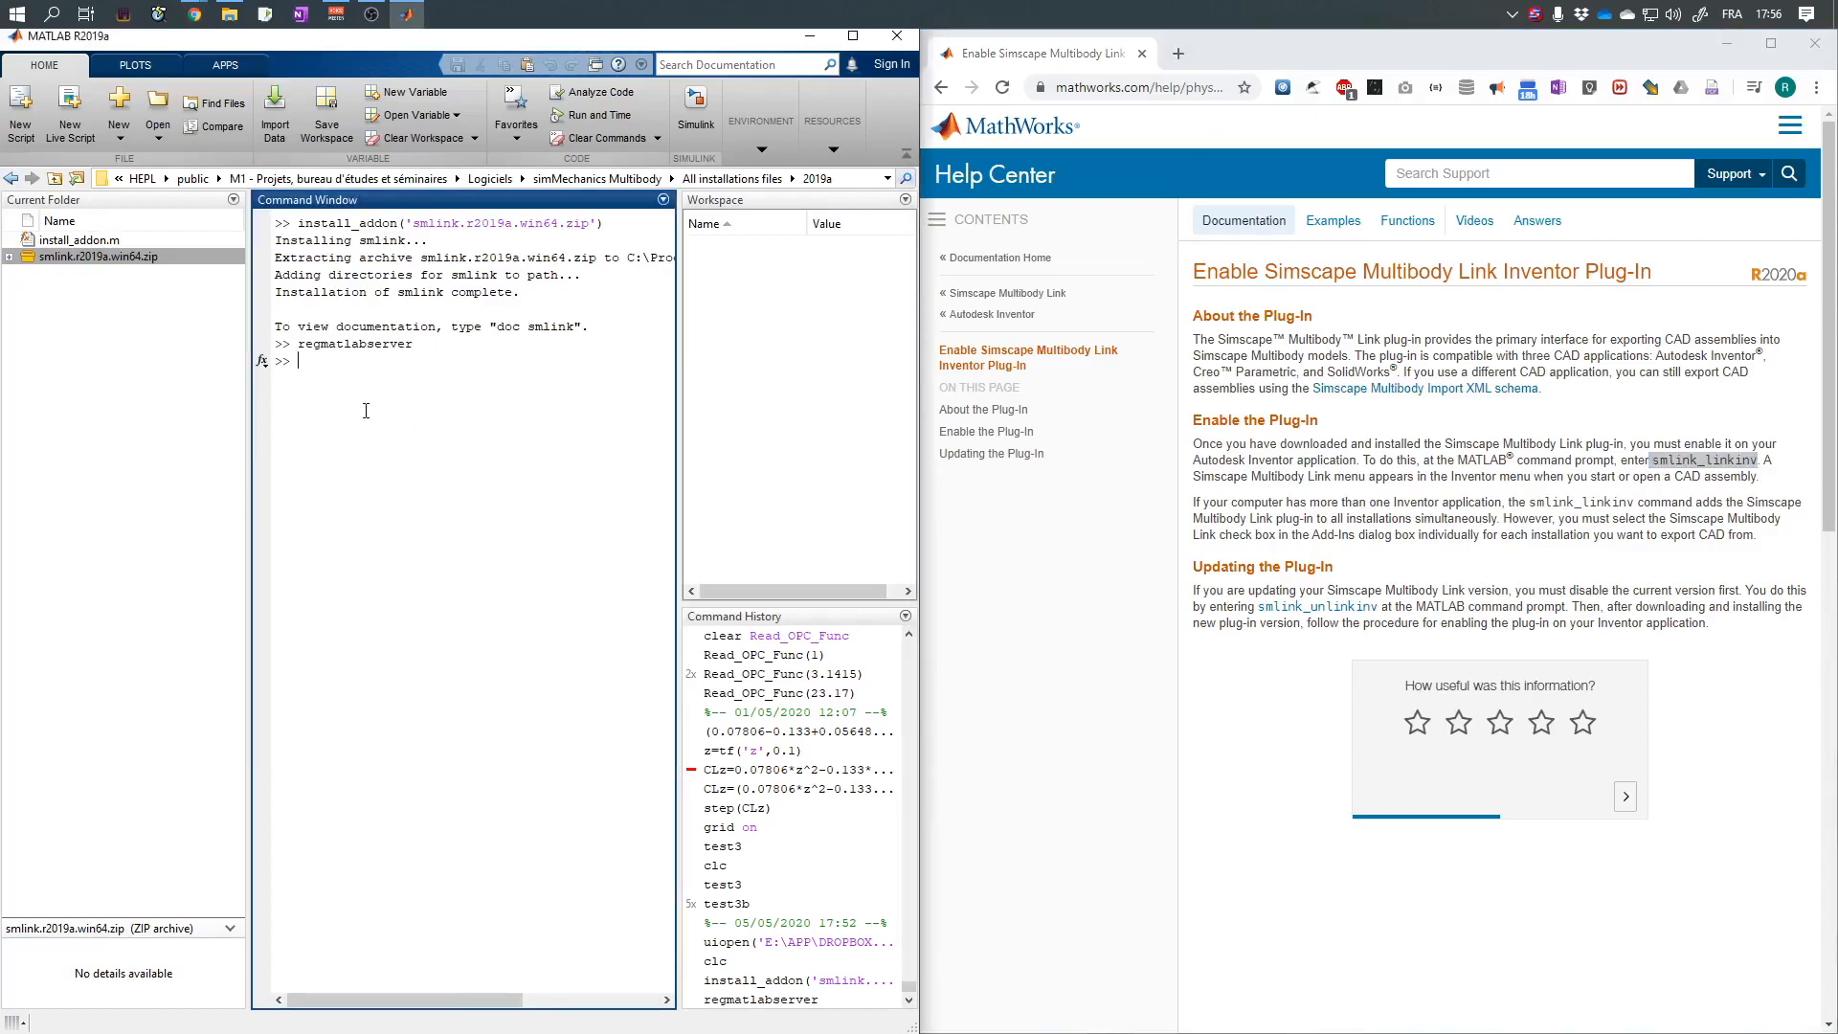
key("ctrl+v")
key("Return")
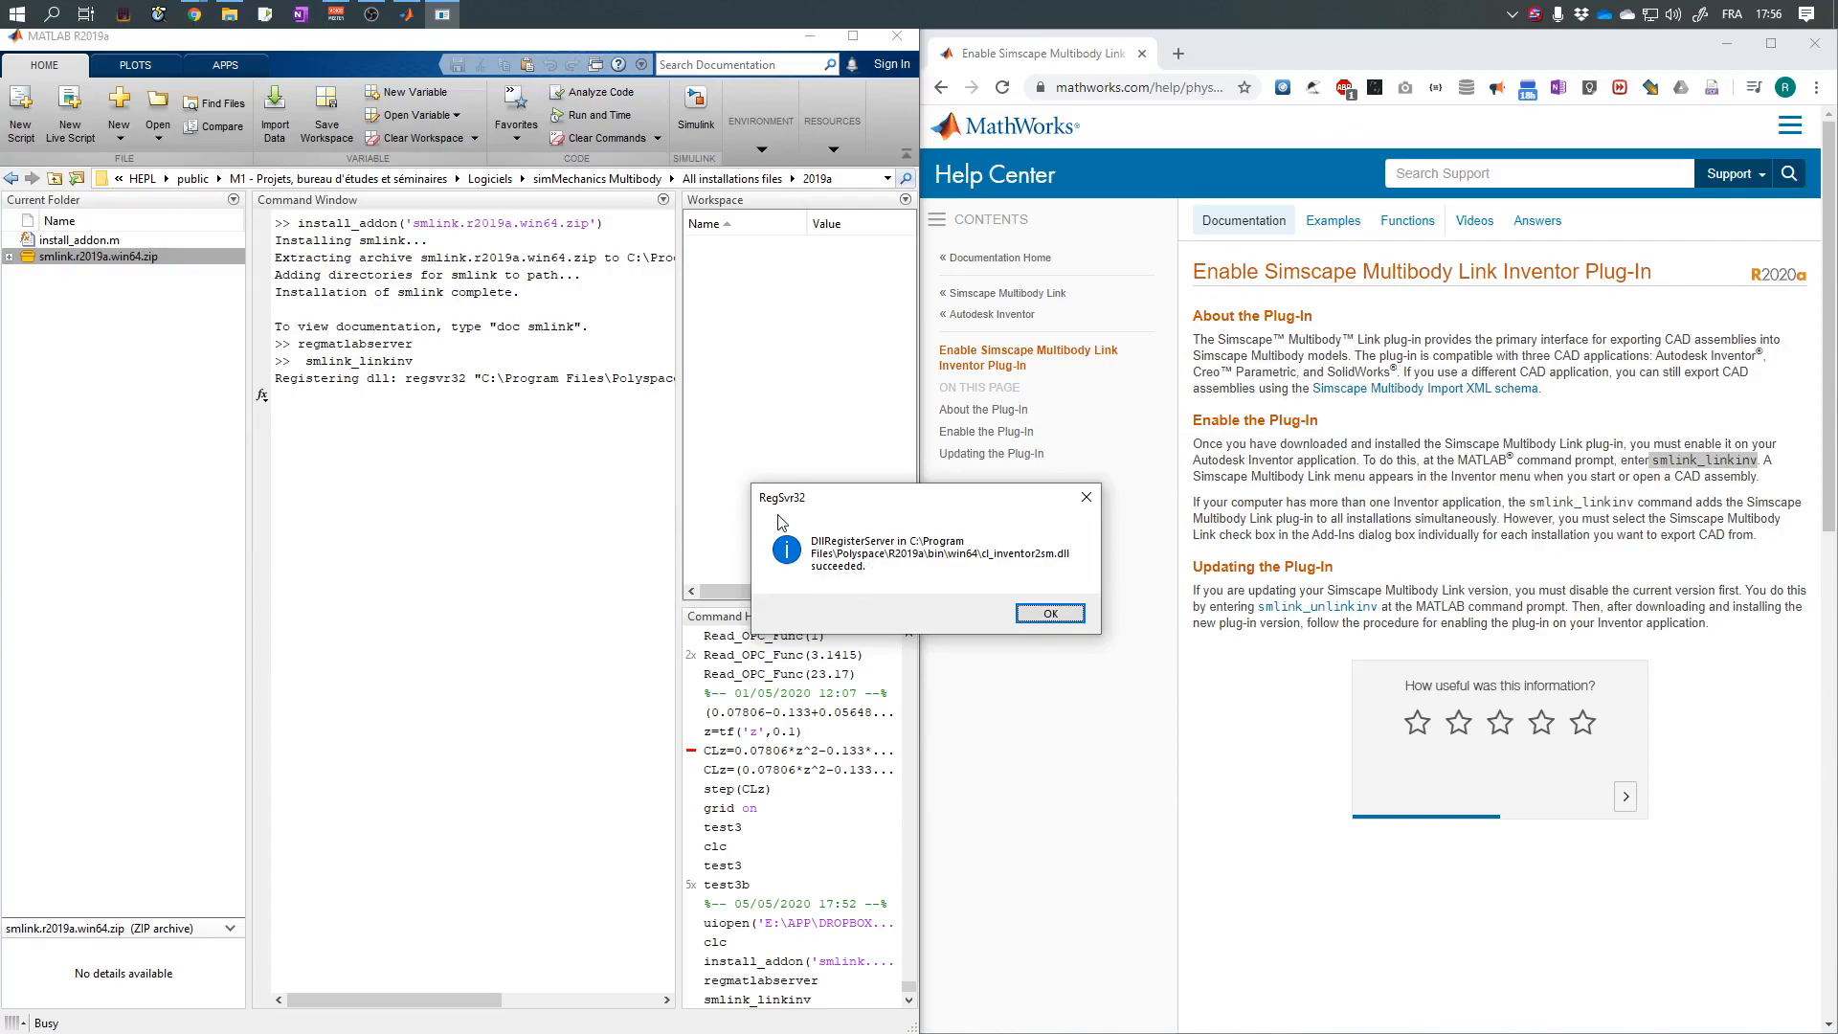
left_click(1043, 616)
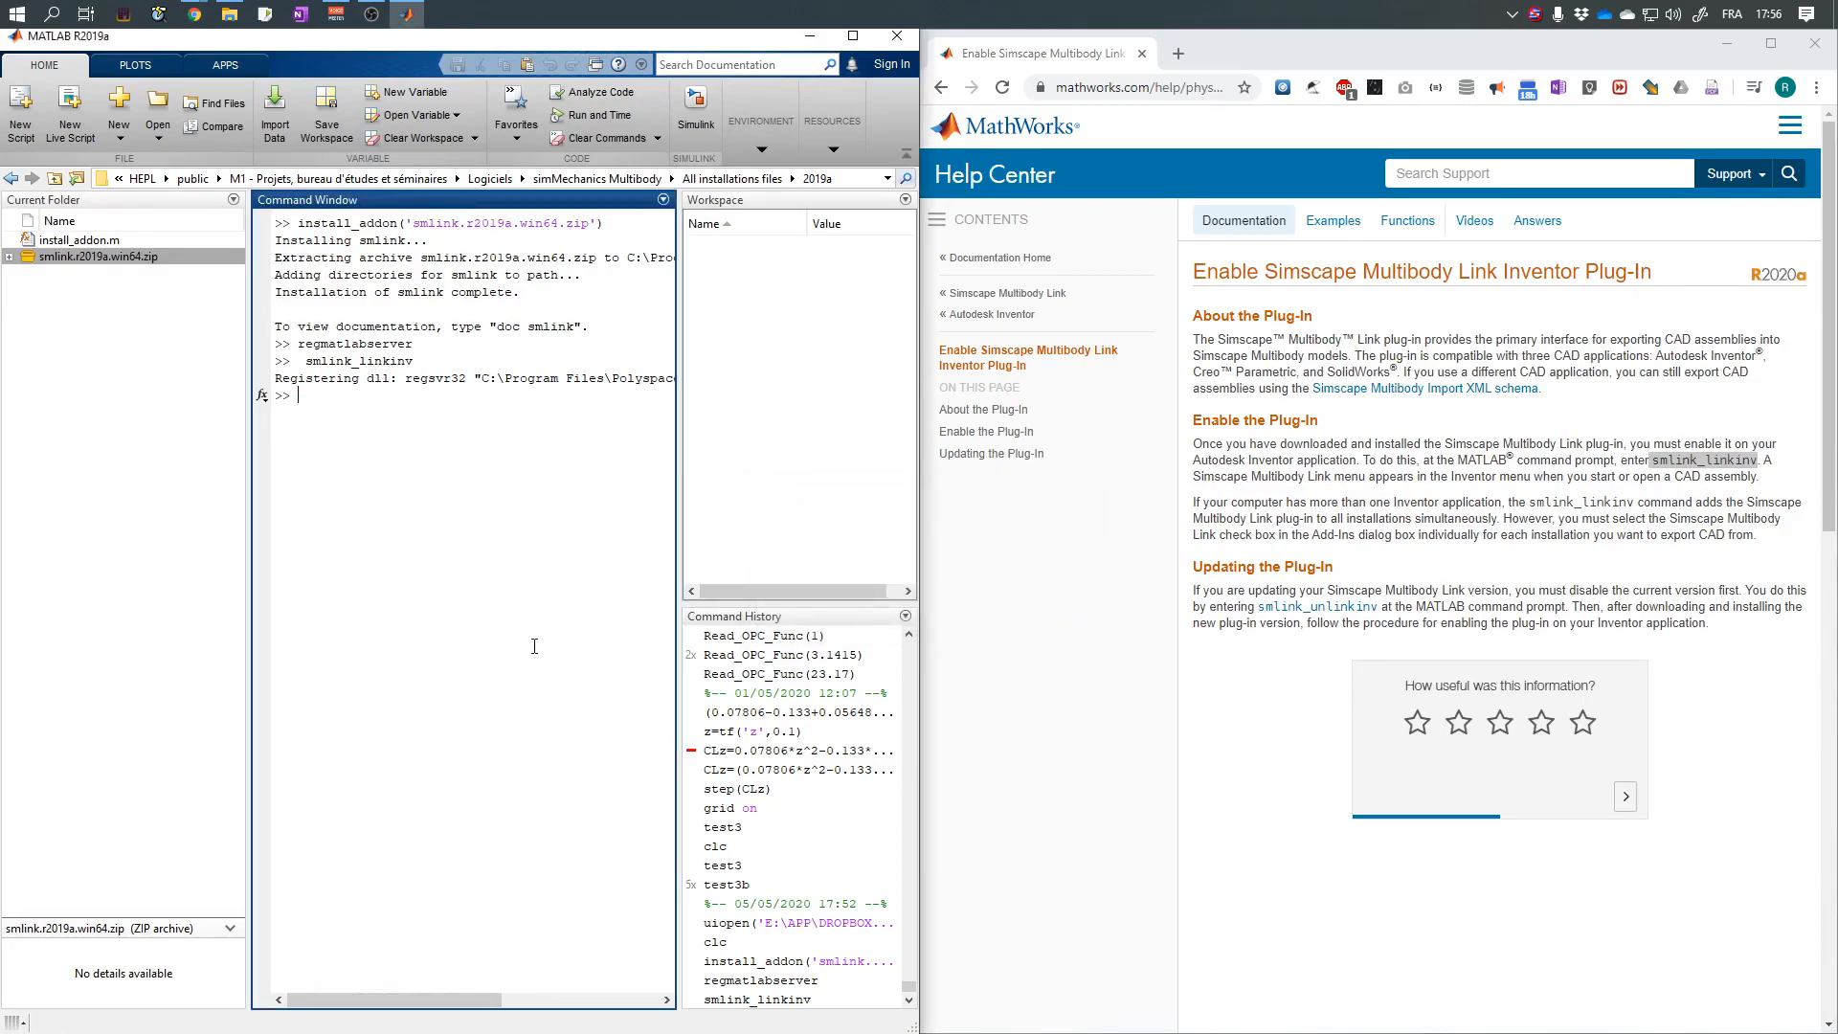
Launch Autodesk Inventor Professional 2020 and open the Add-In Manager from the security alert about the blocked Simscape Multibody Link add-in.
key("super")
type("inven")
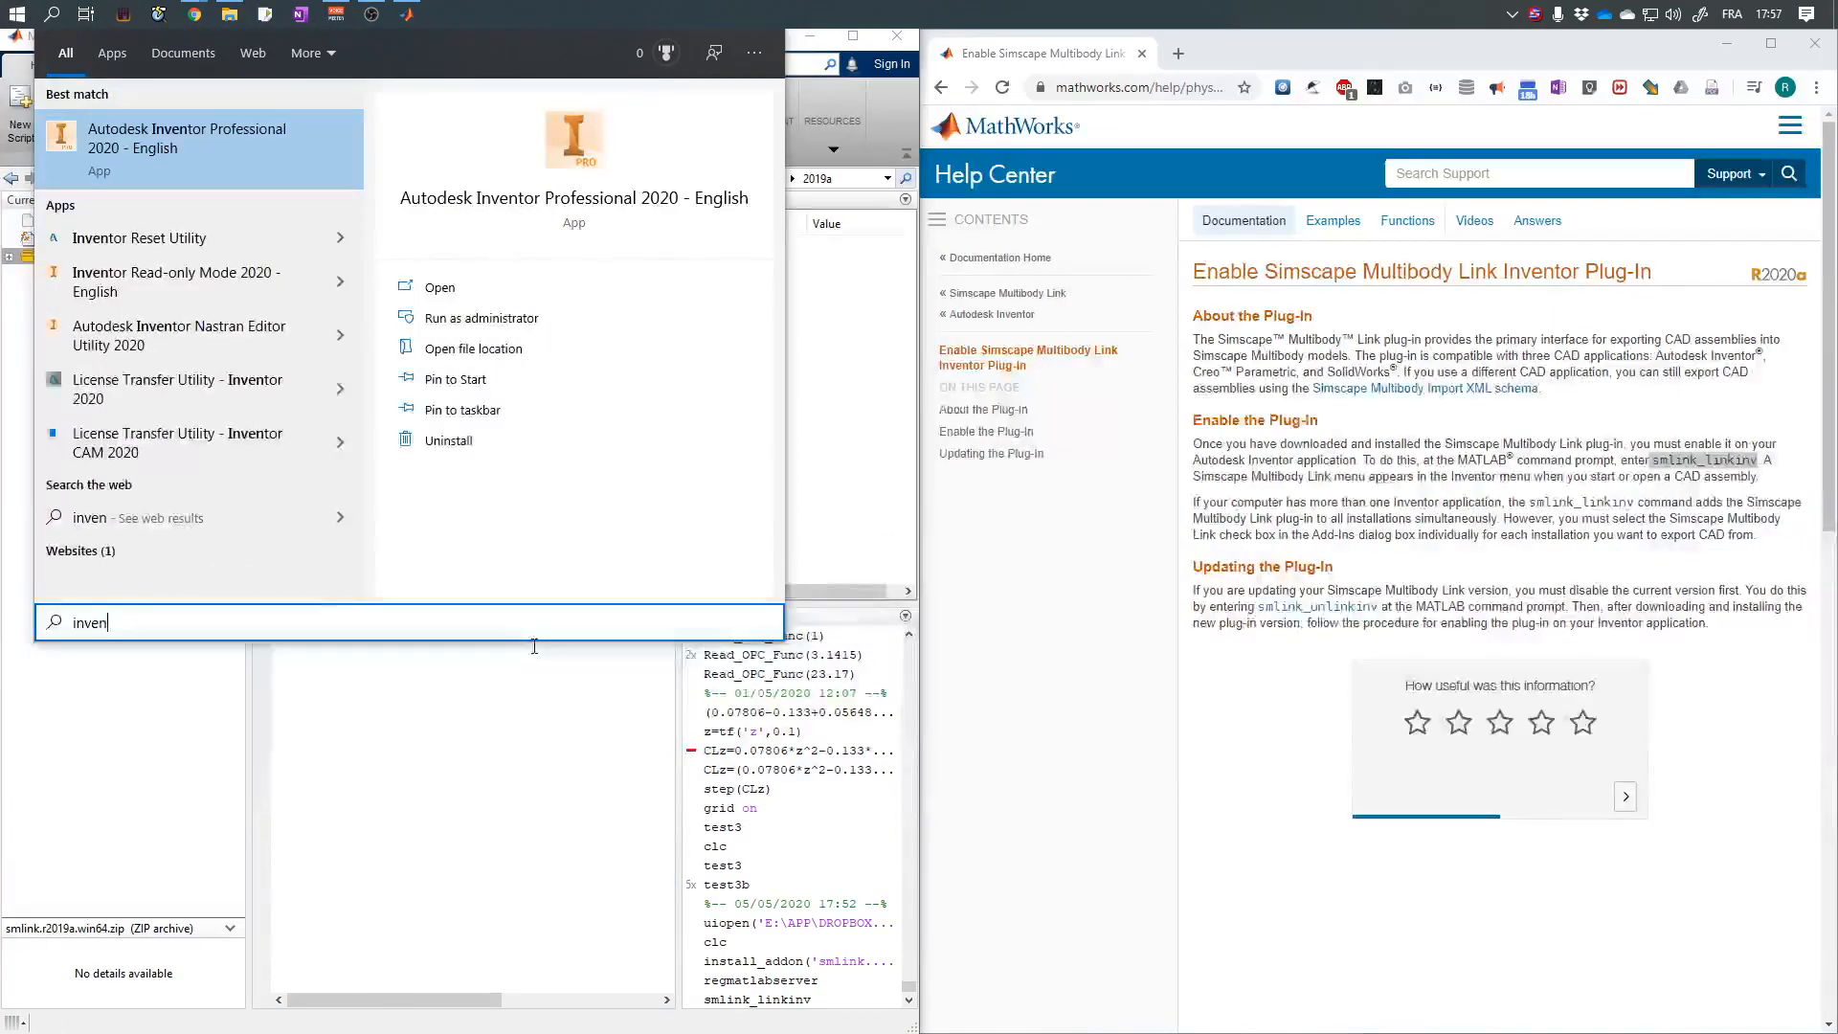
key("Return")
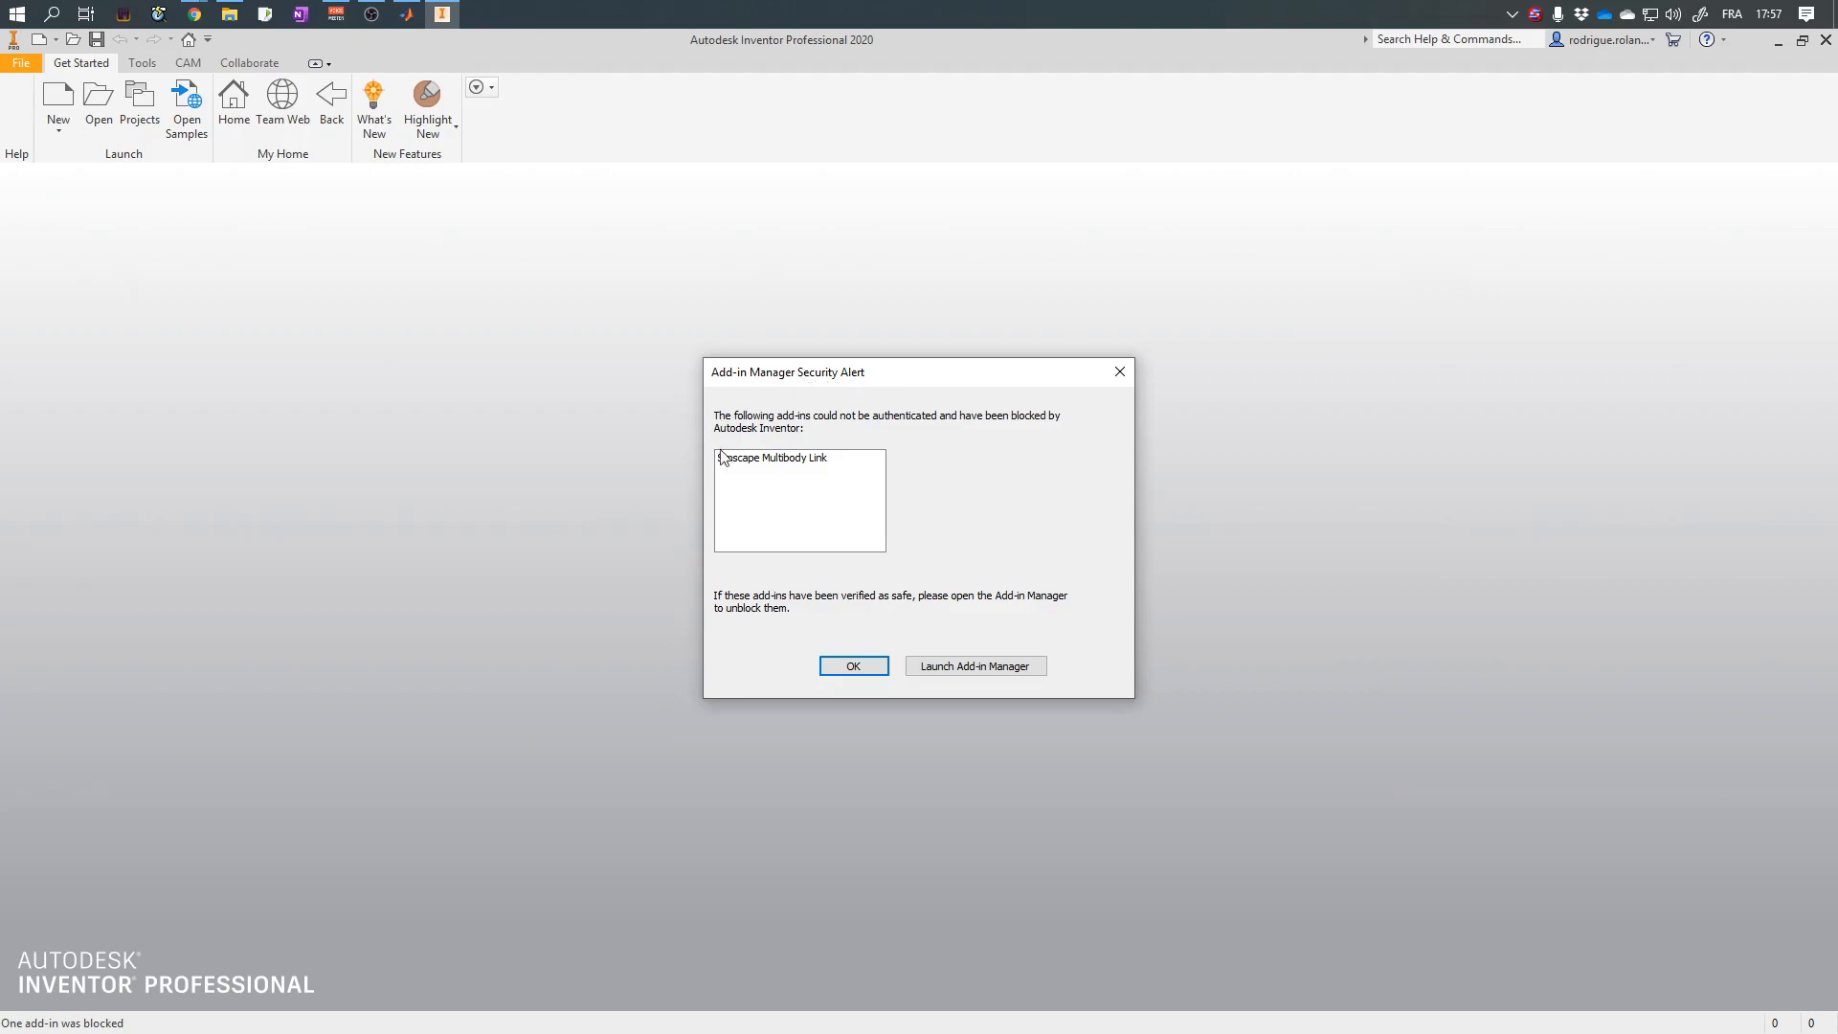
left_click(739, 458)
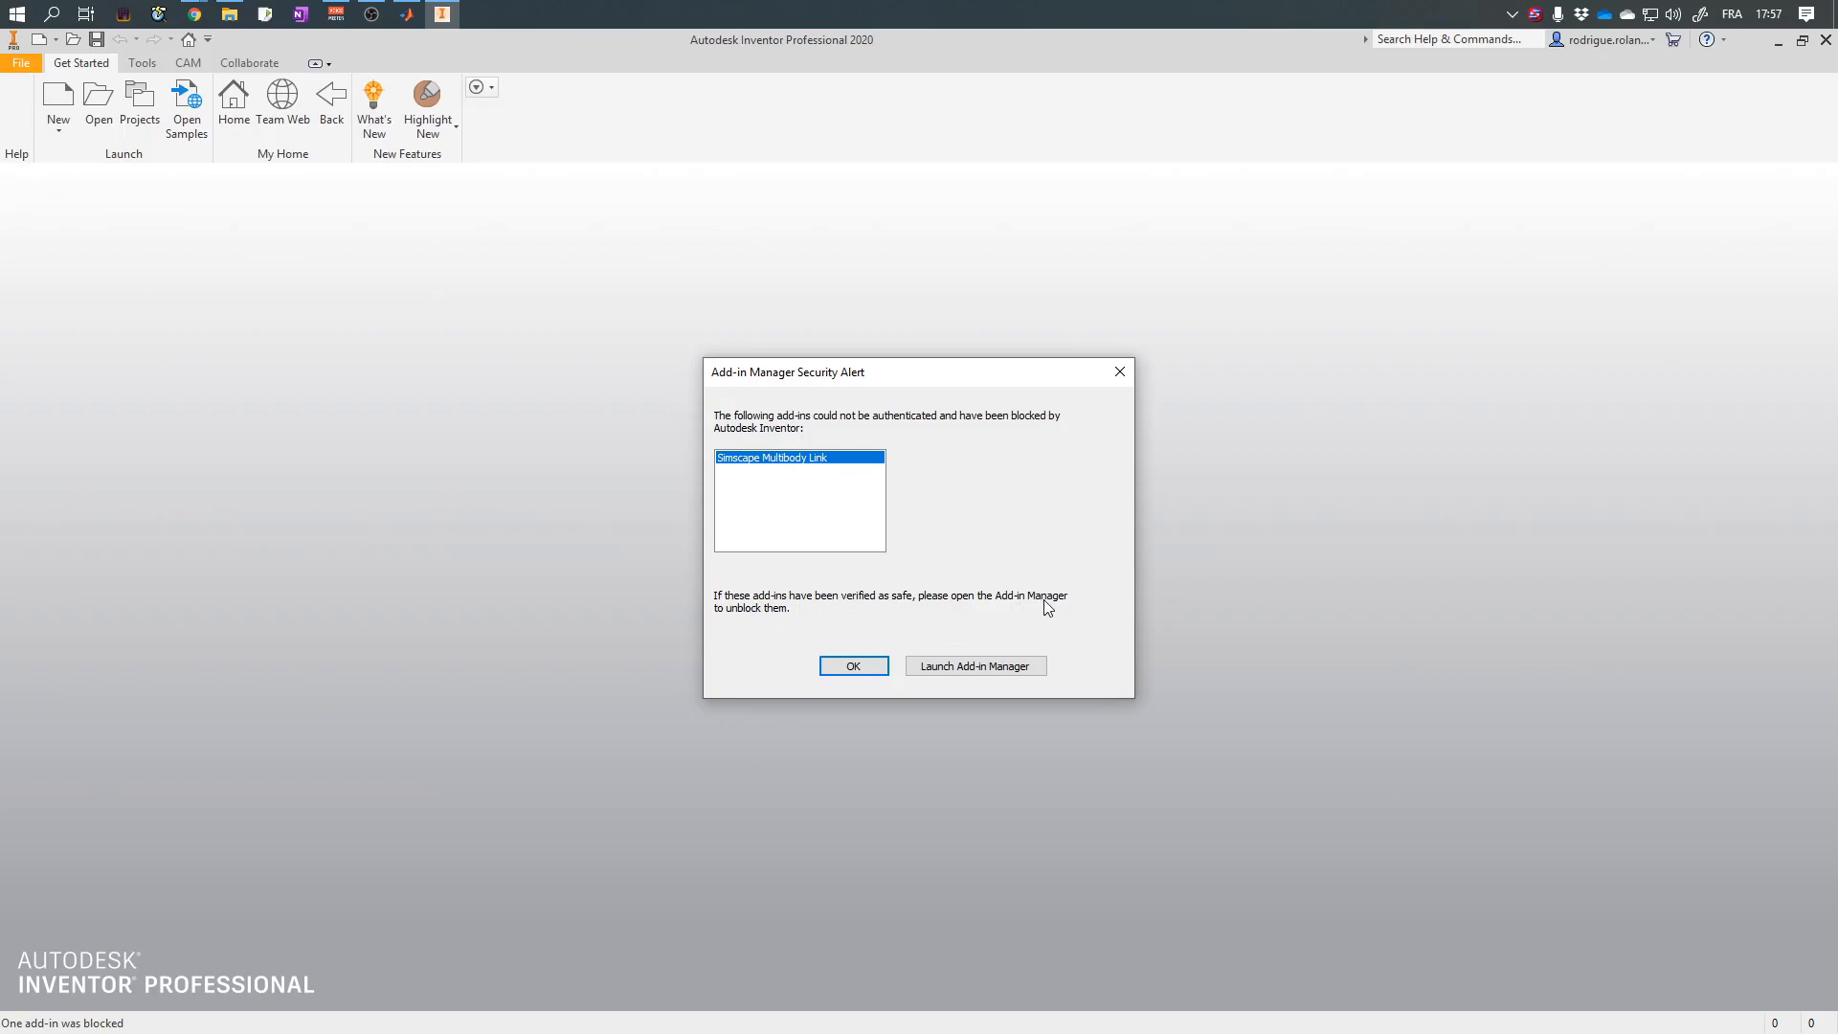
left_click(953, 666)
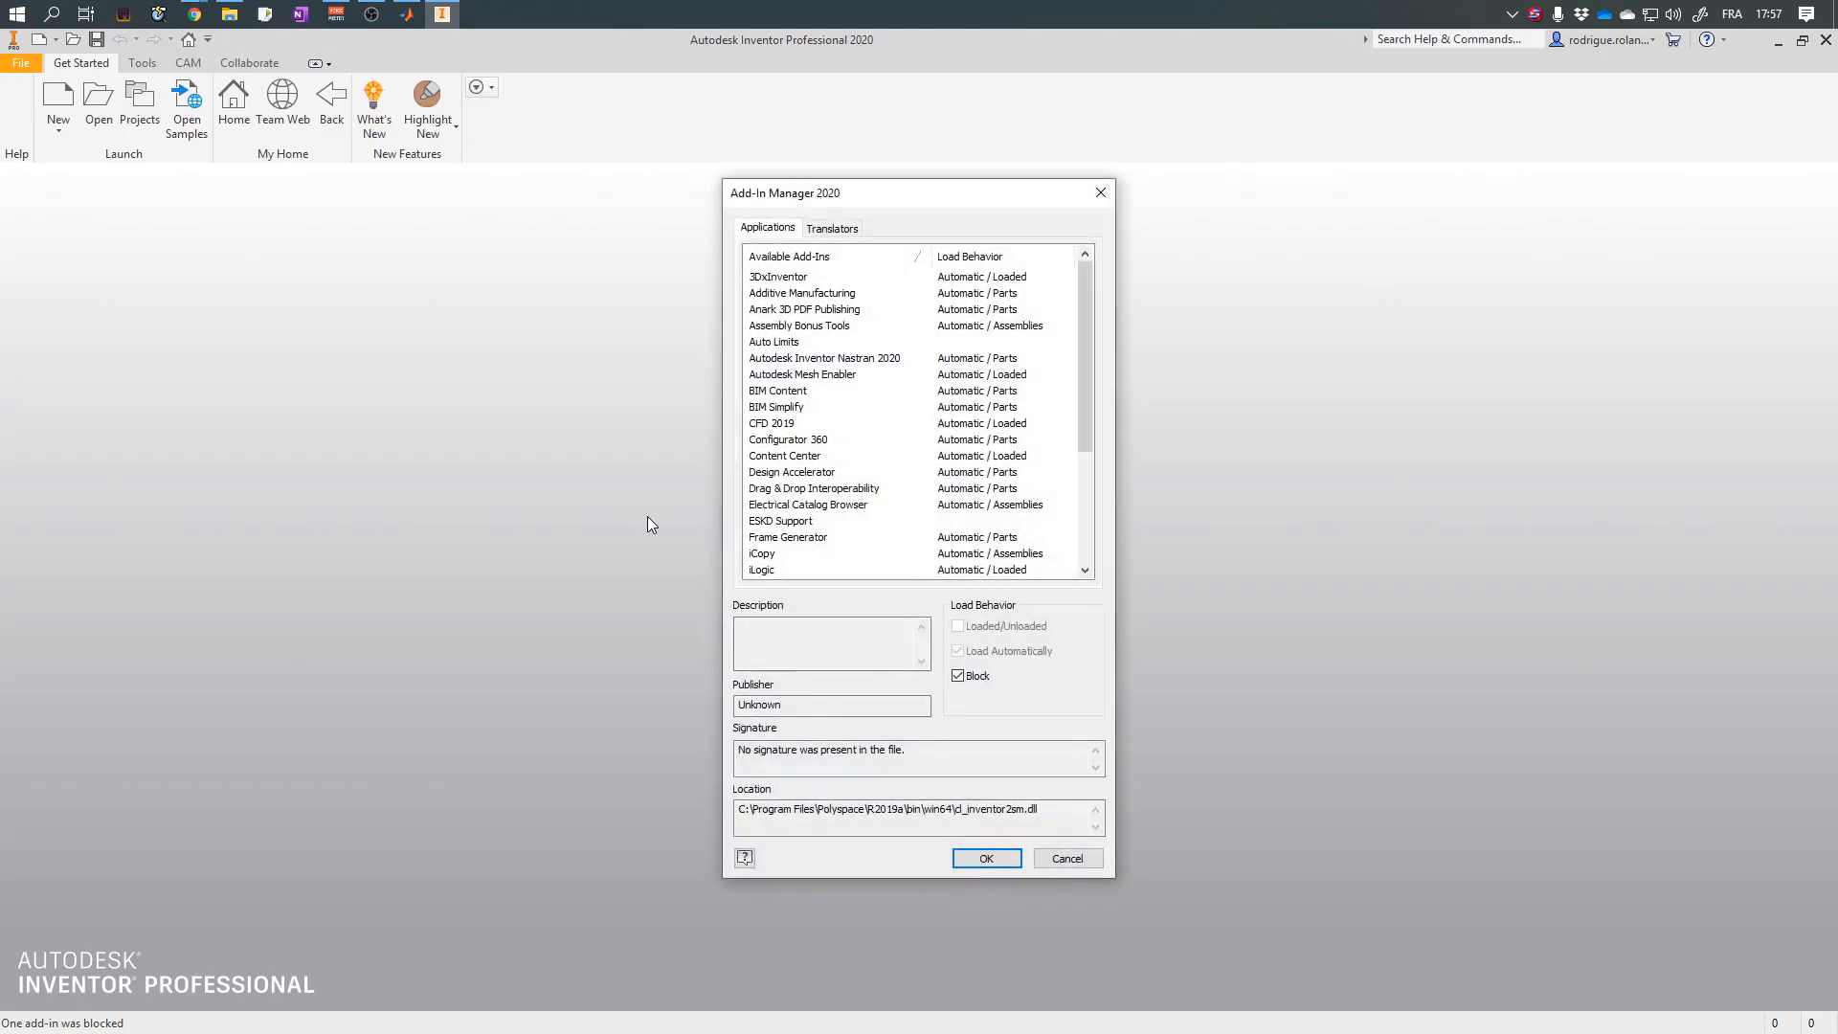
Unblock the Simscape Multibody Link add-in, set it to load automatically and accept the Add-In Manager changes.
left_click_drag(1090, 353, 1084, 463)
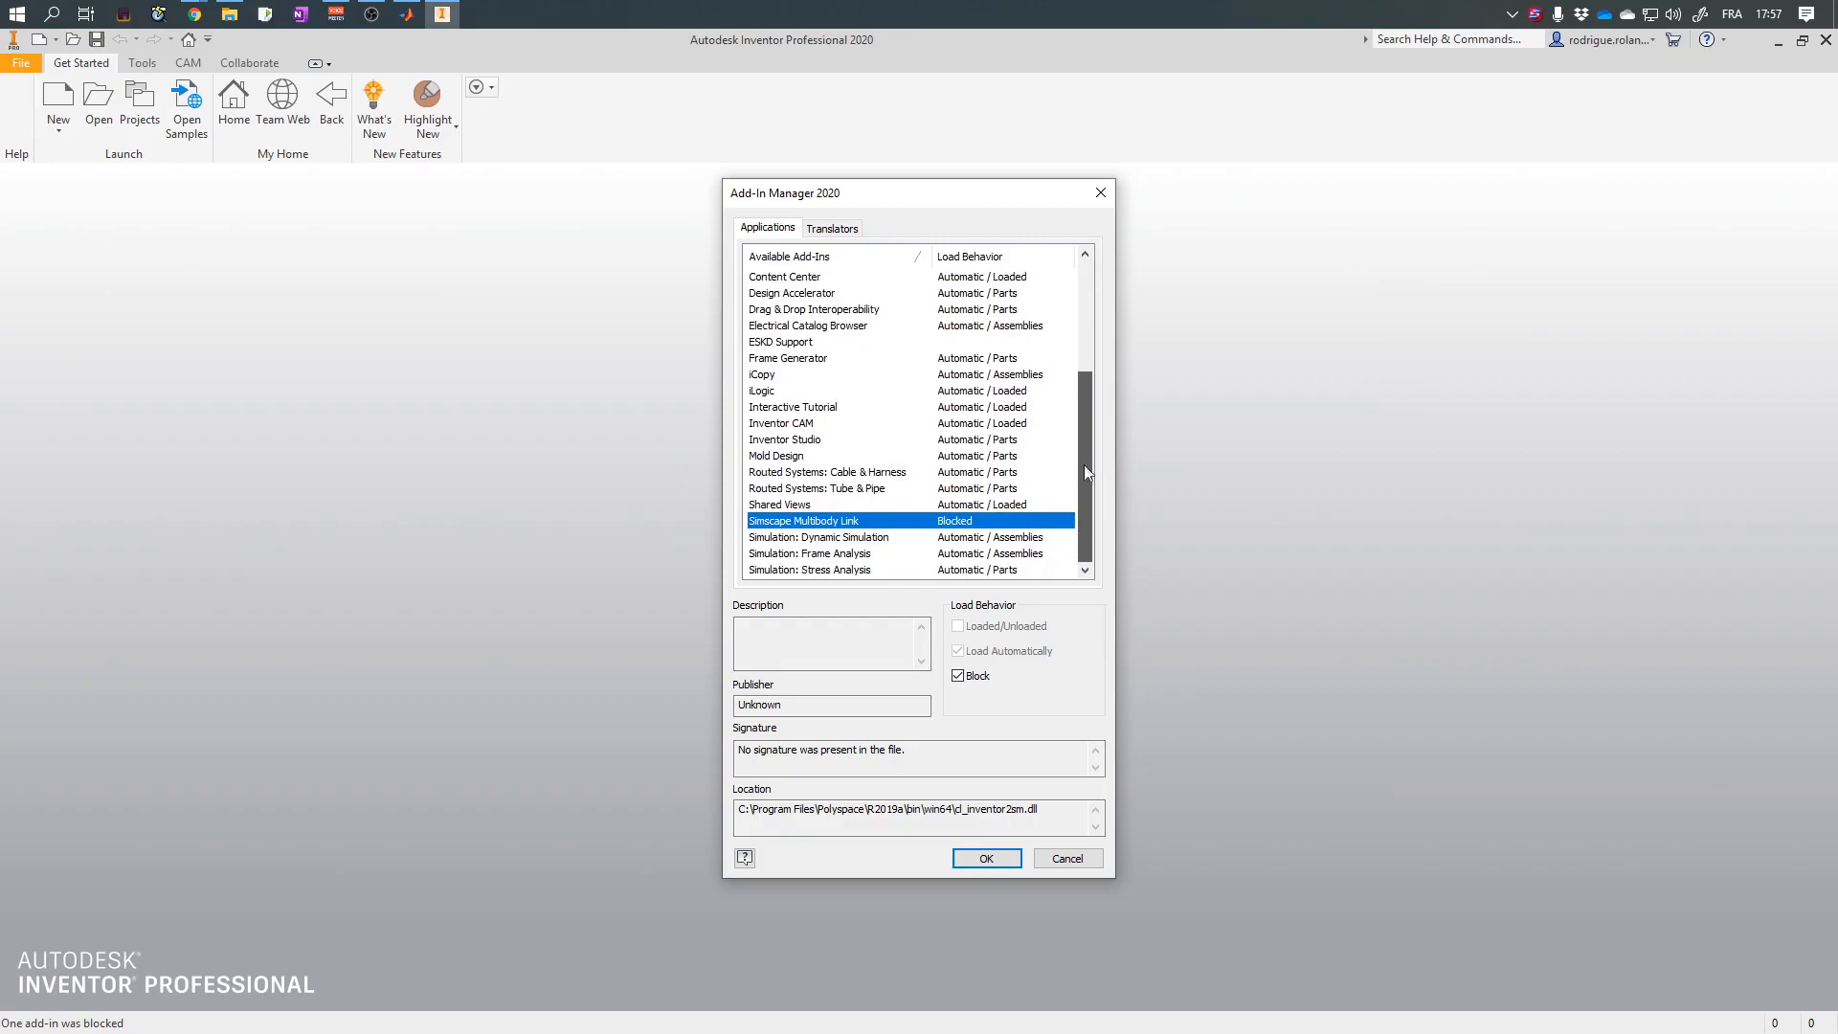
double_click(956, 525)
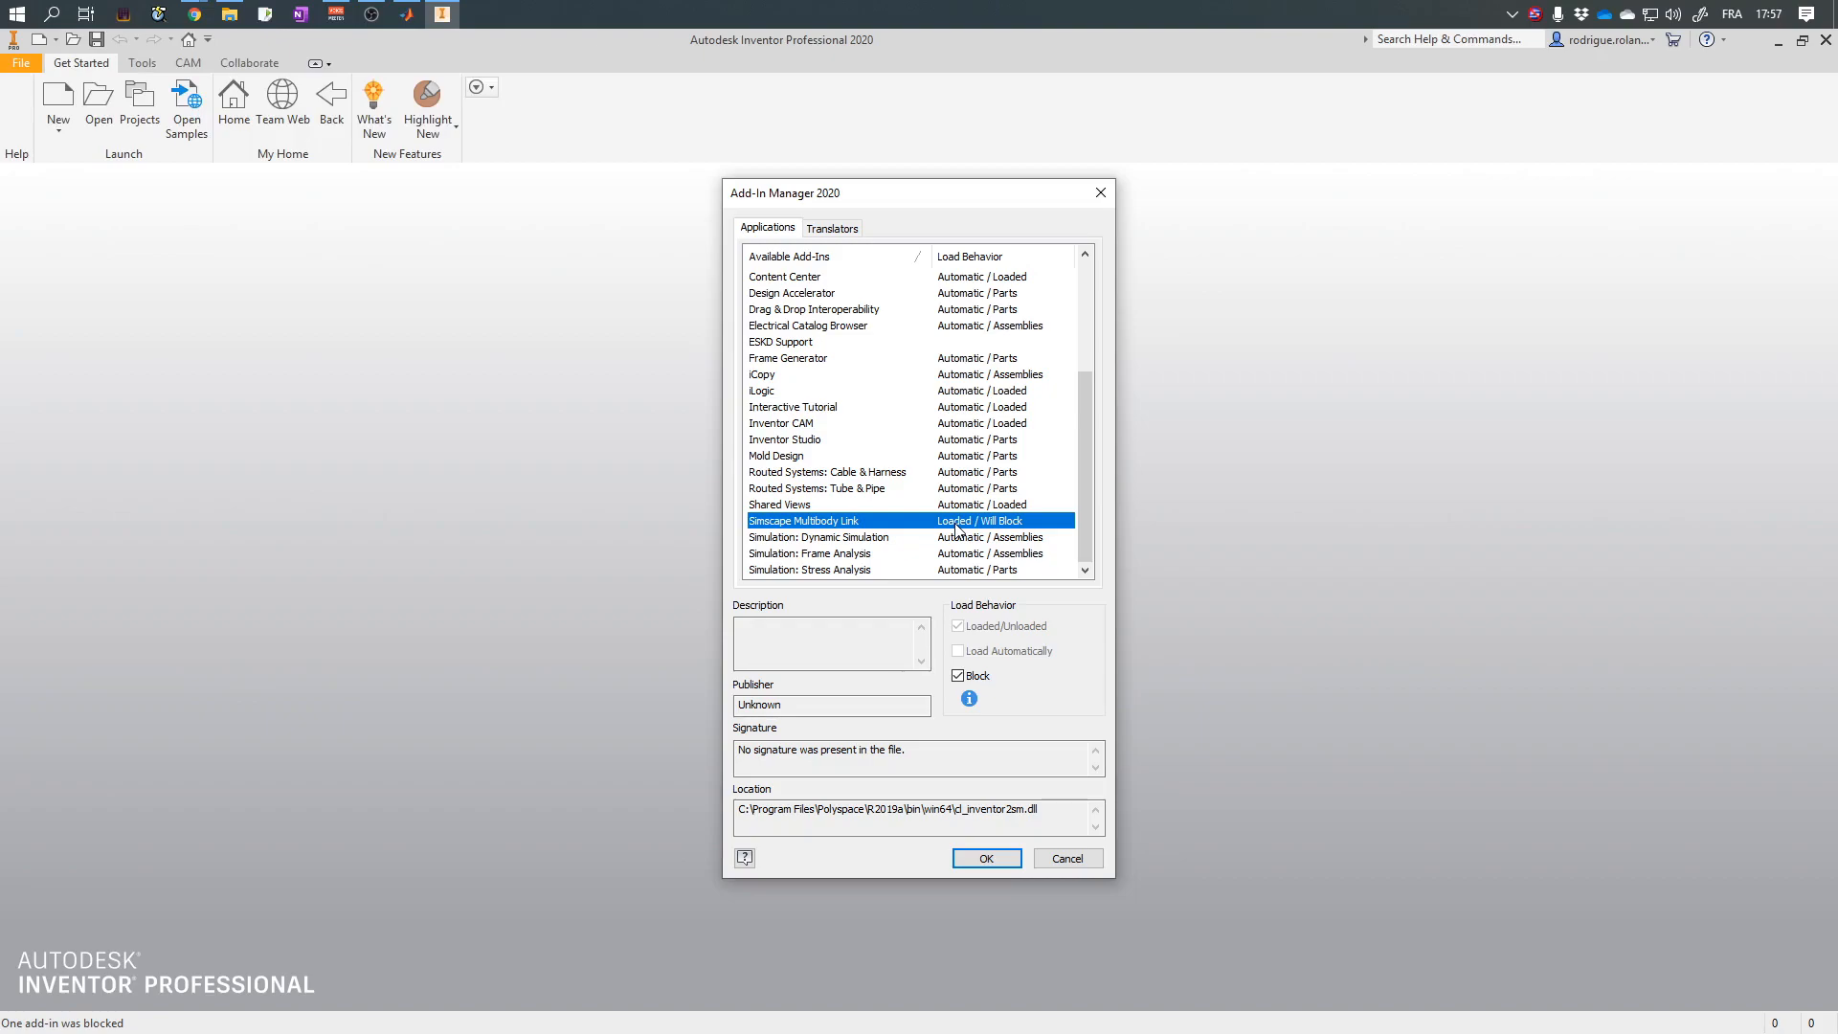
left_click(956, 676)
left_click(959, 652)
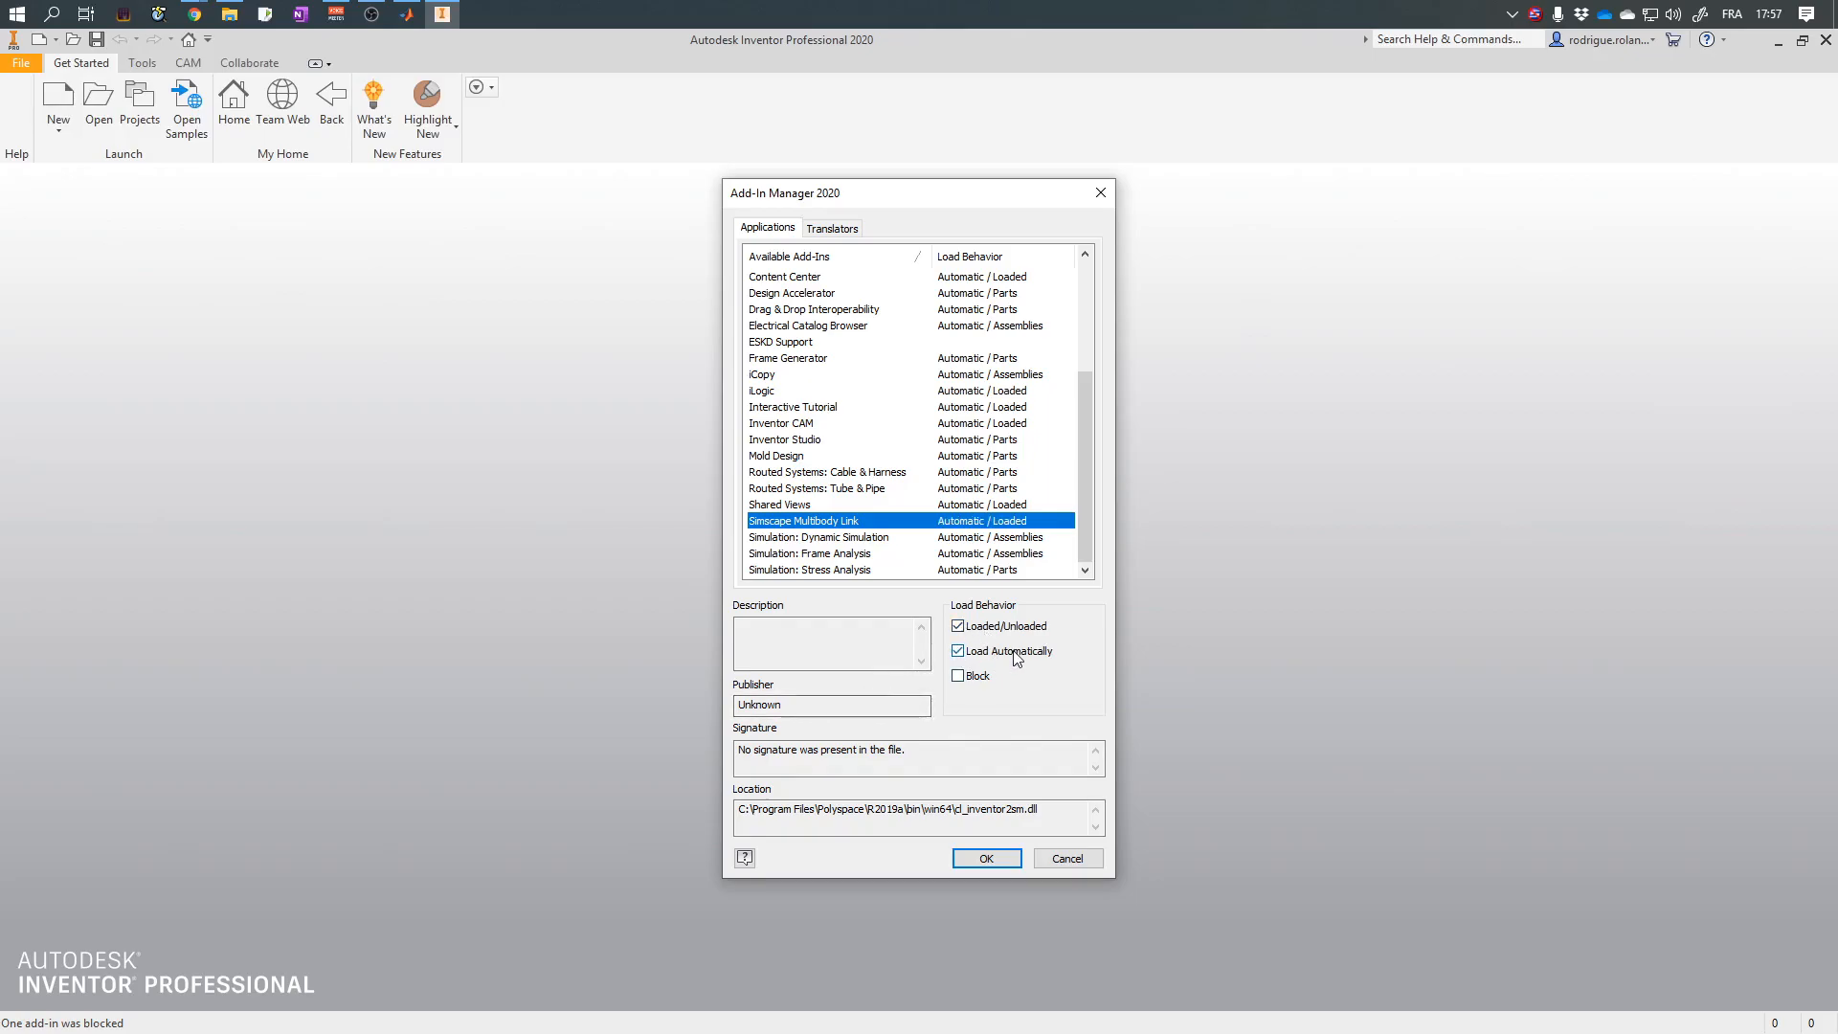
left_click(977, 859)
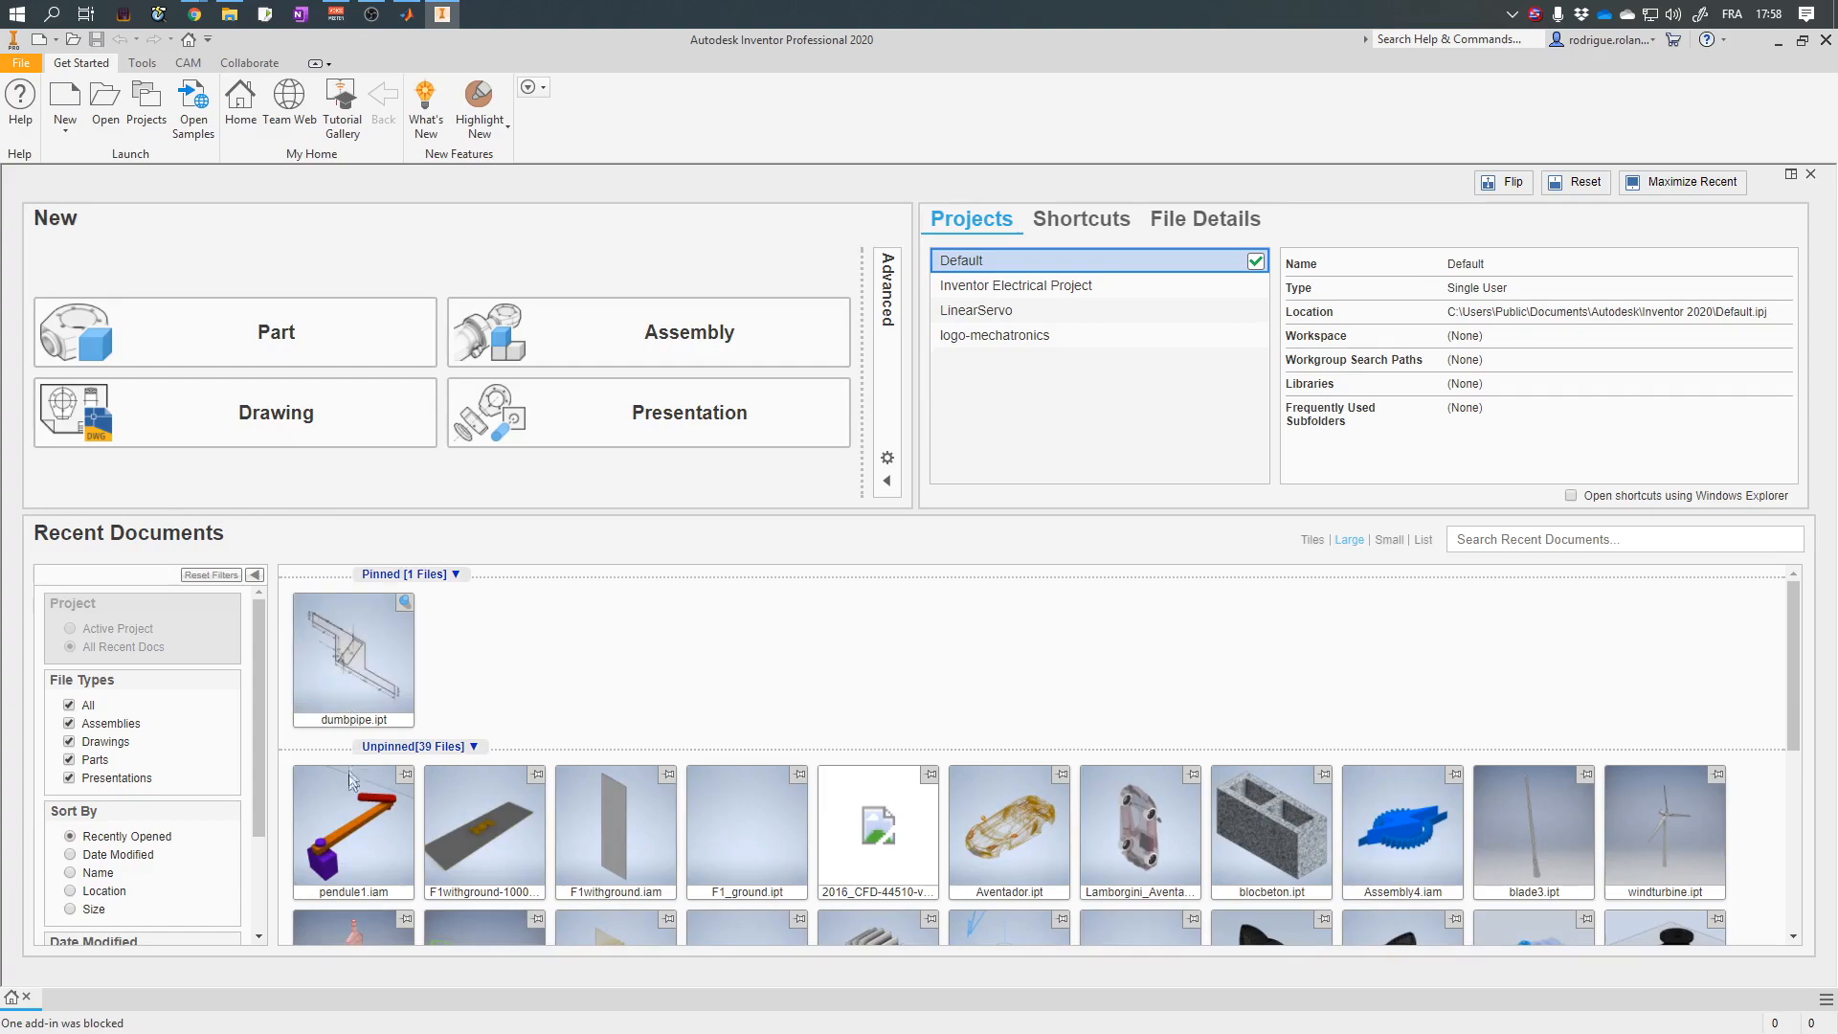
Open the recent assembly pendule1.iam and swing the pendulum sideways by its mass in the front view.
mouse_move(348, 810)
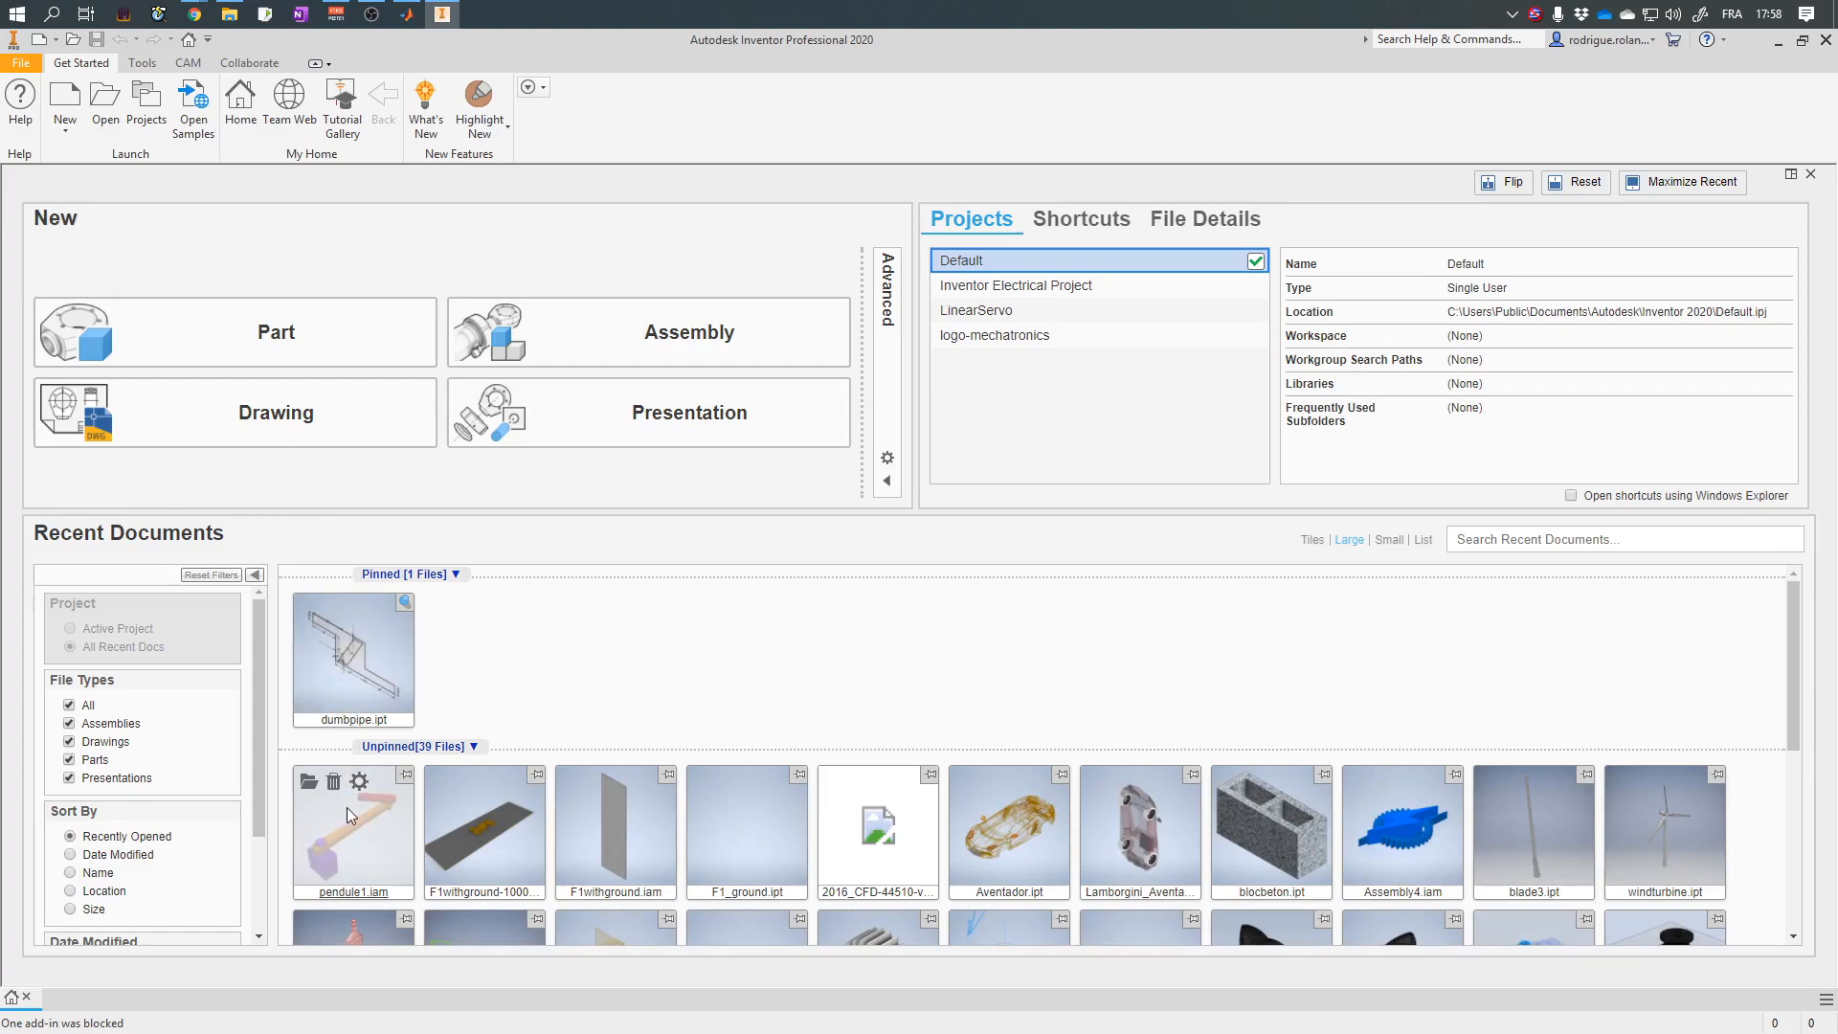
left_click(345, 894)
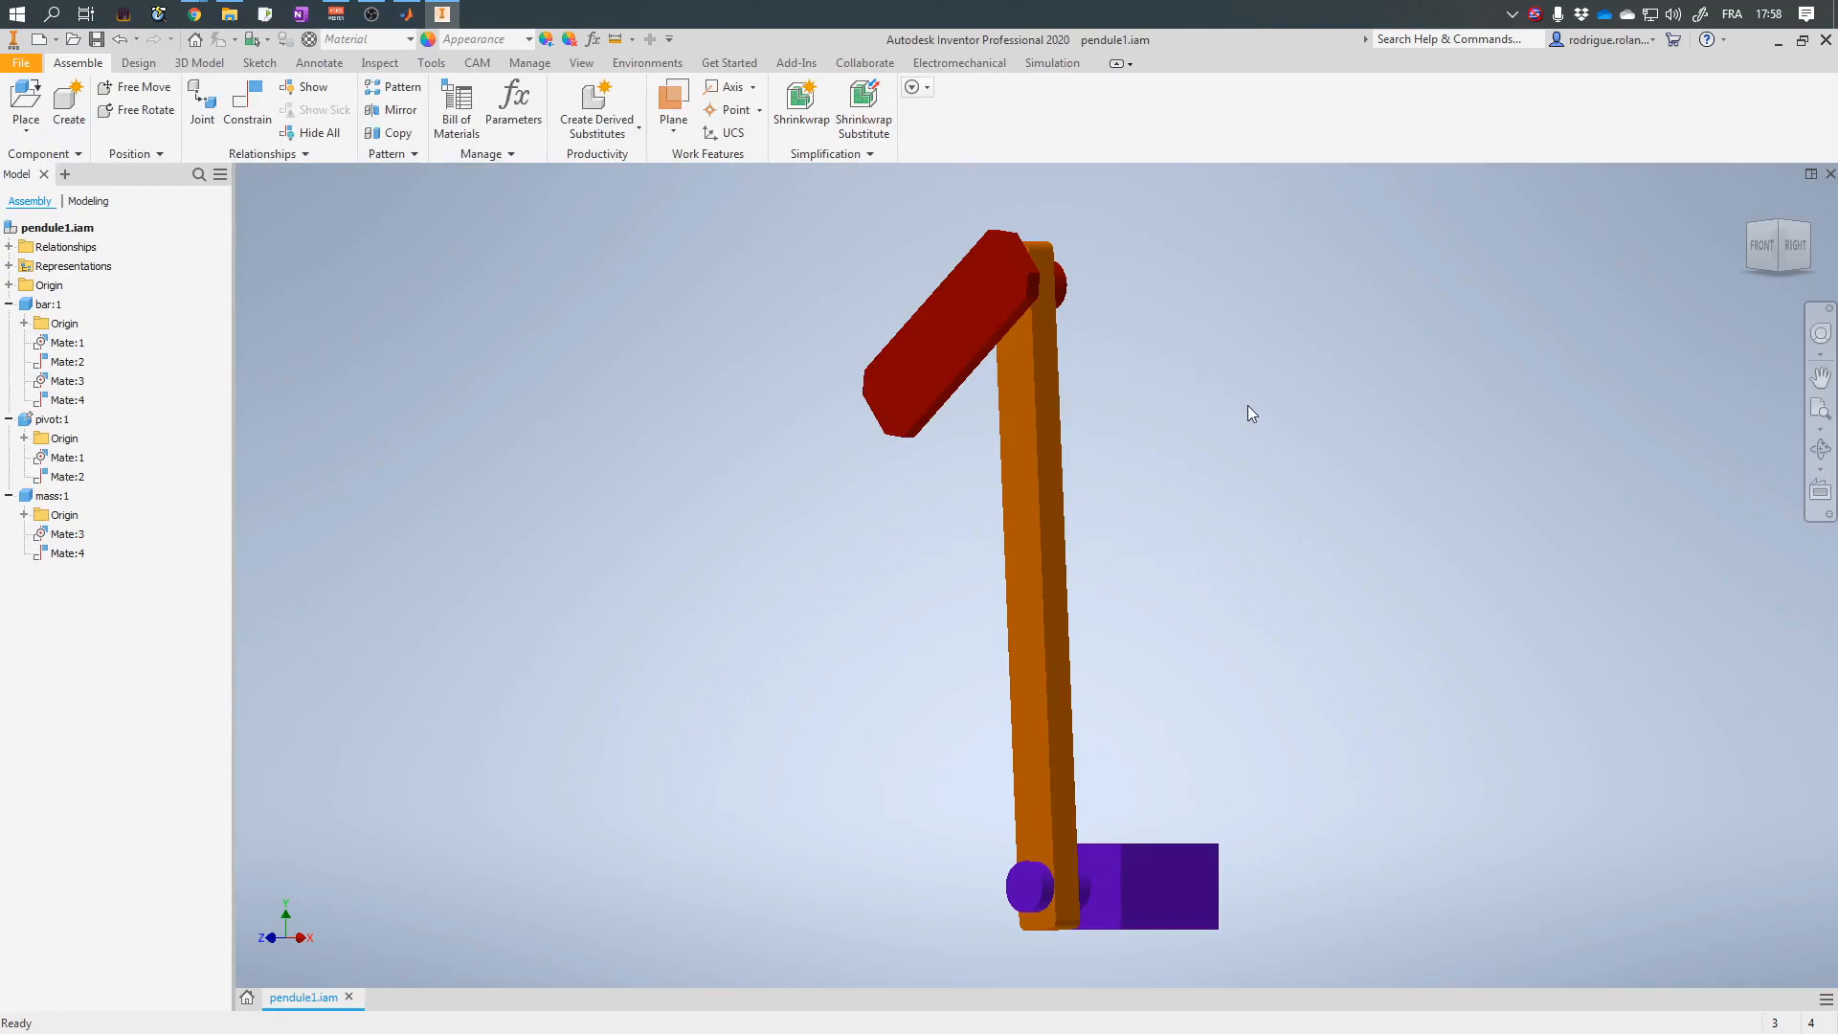
left_click(1762, 245)
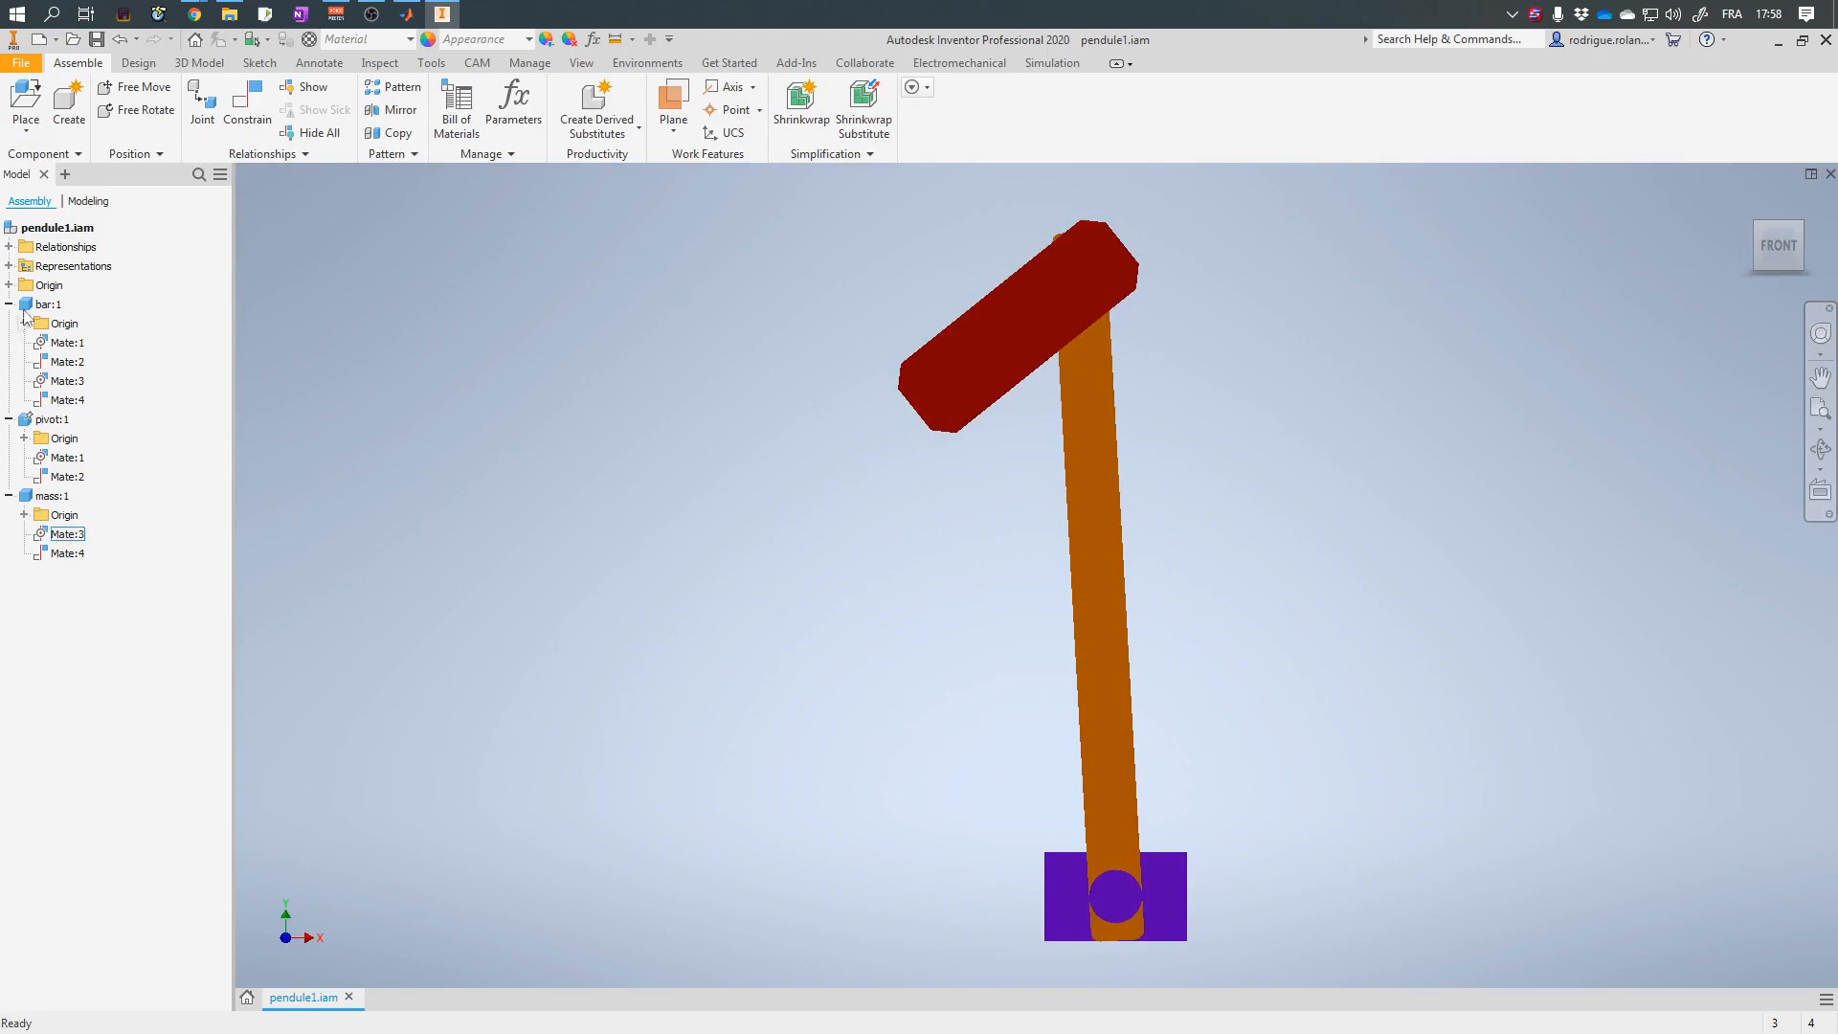
left_click(50, 420)
left_click(53, 496)
left_click_drag(1005, 344, 813, 368)
left_click(1802, 224)
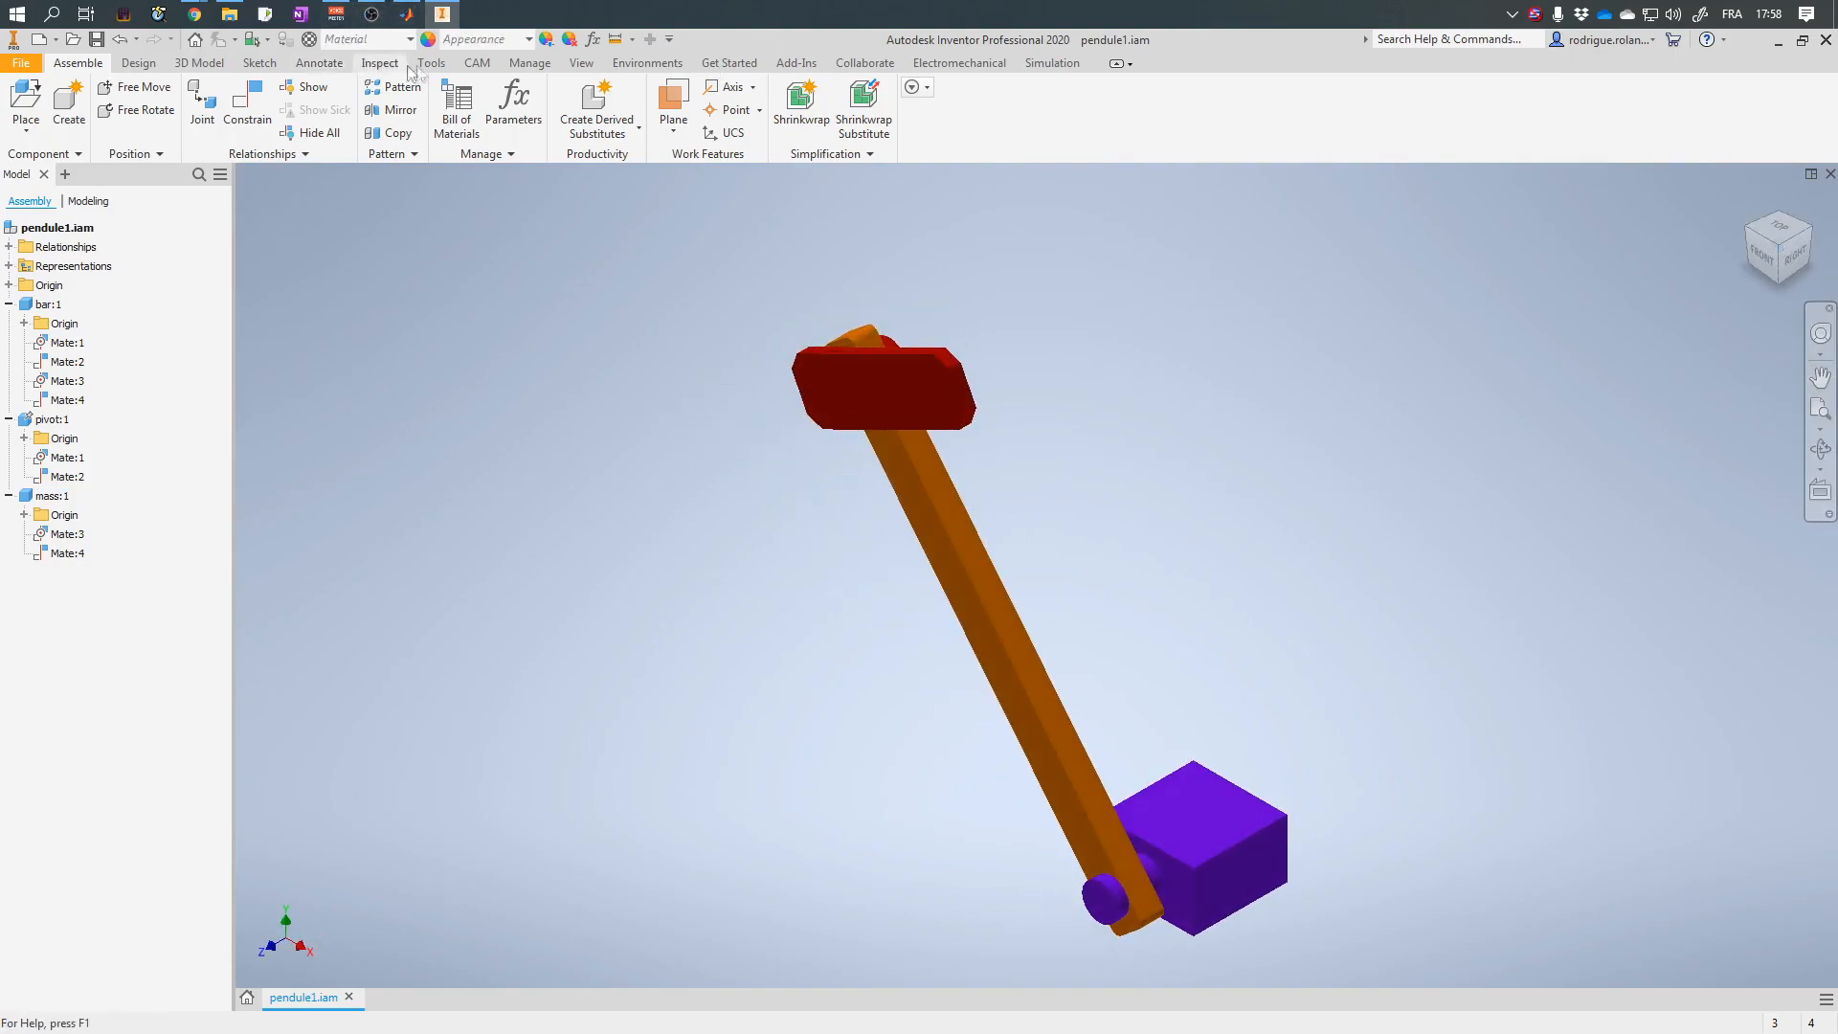
Display the assembly in Perspective with shadows, reflections and the ground plane turned on.
left_click(581, 62)
left_click(546, 87)
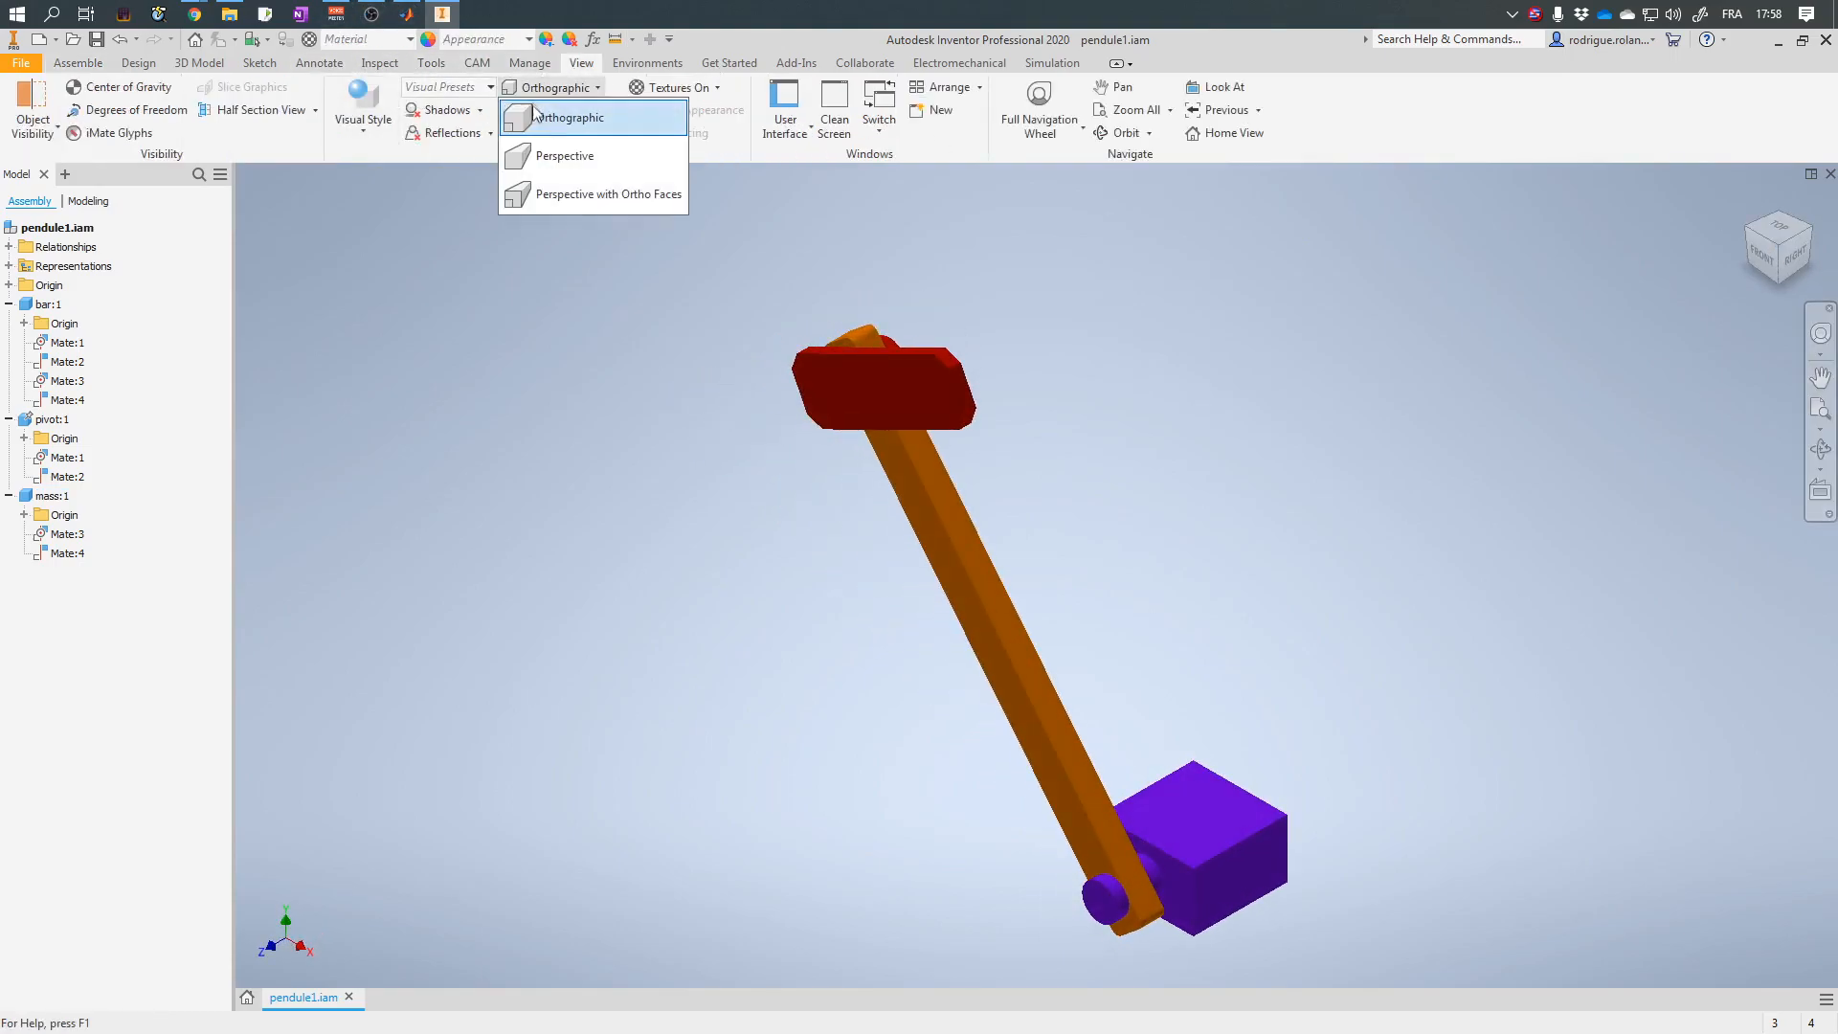
left_click(555, 152)
left_click(440, 109)
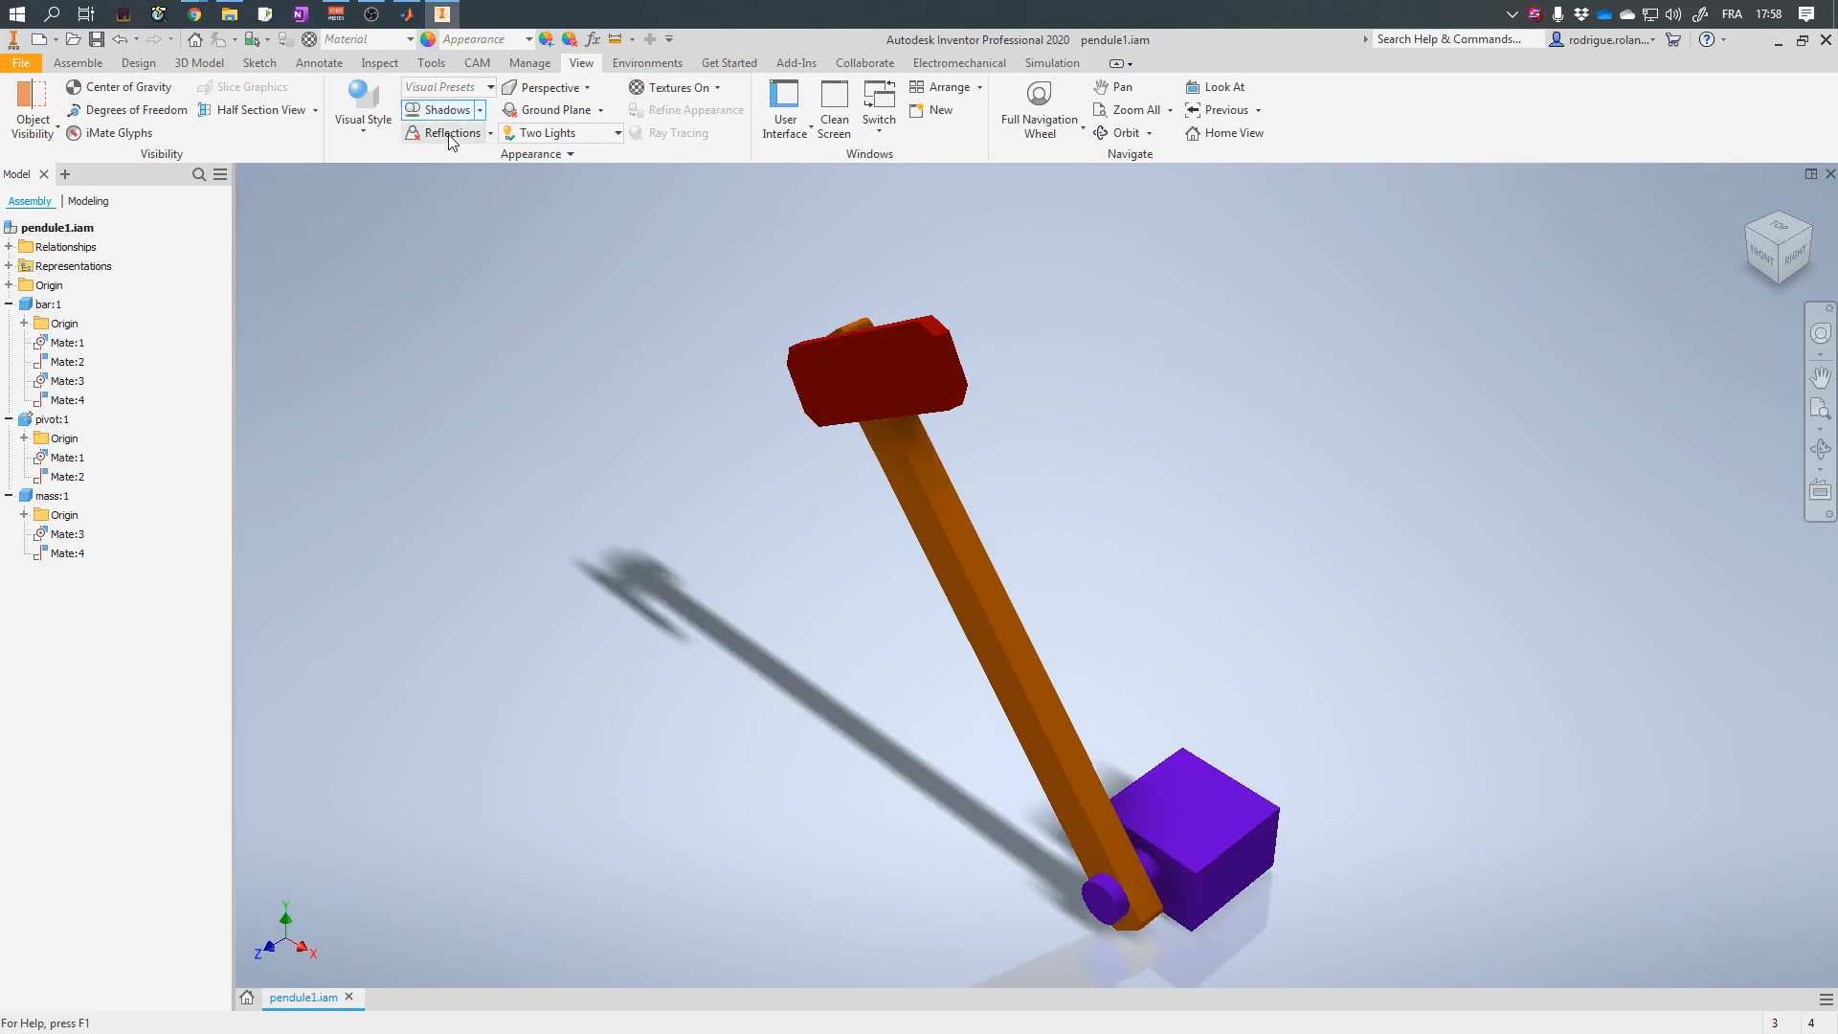
left_click(452, 133)
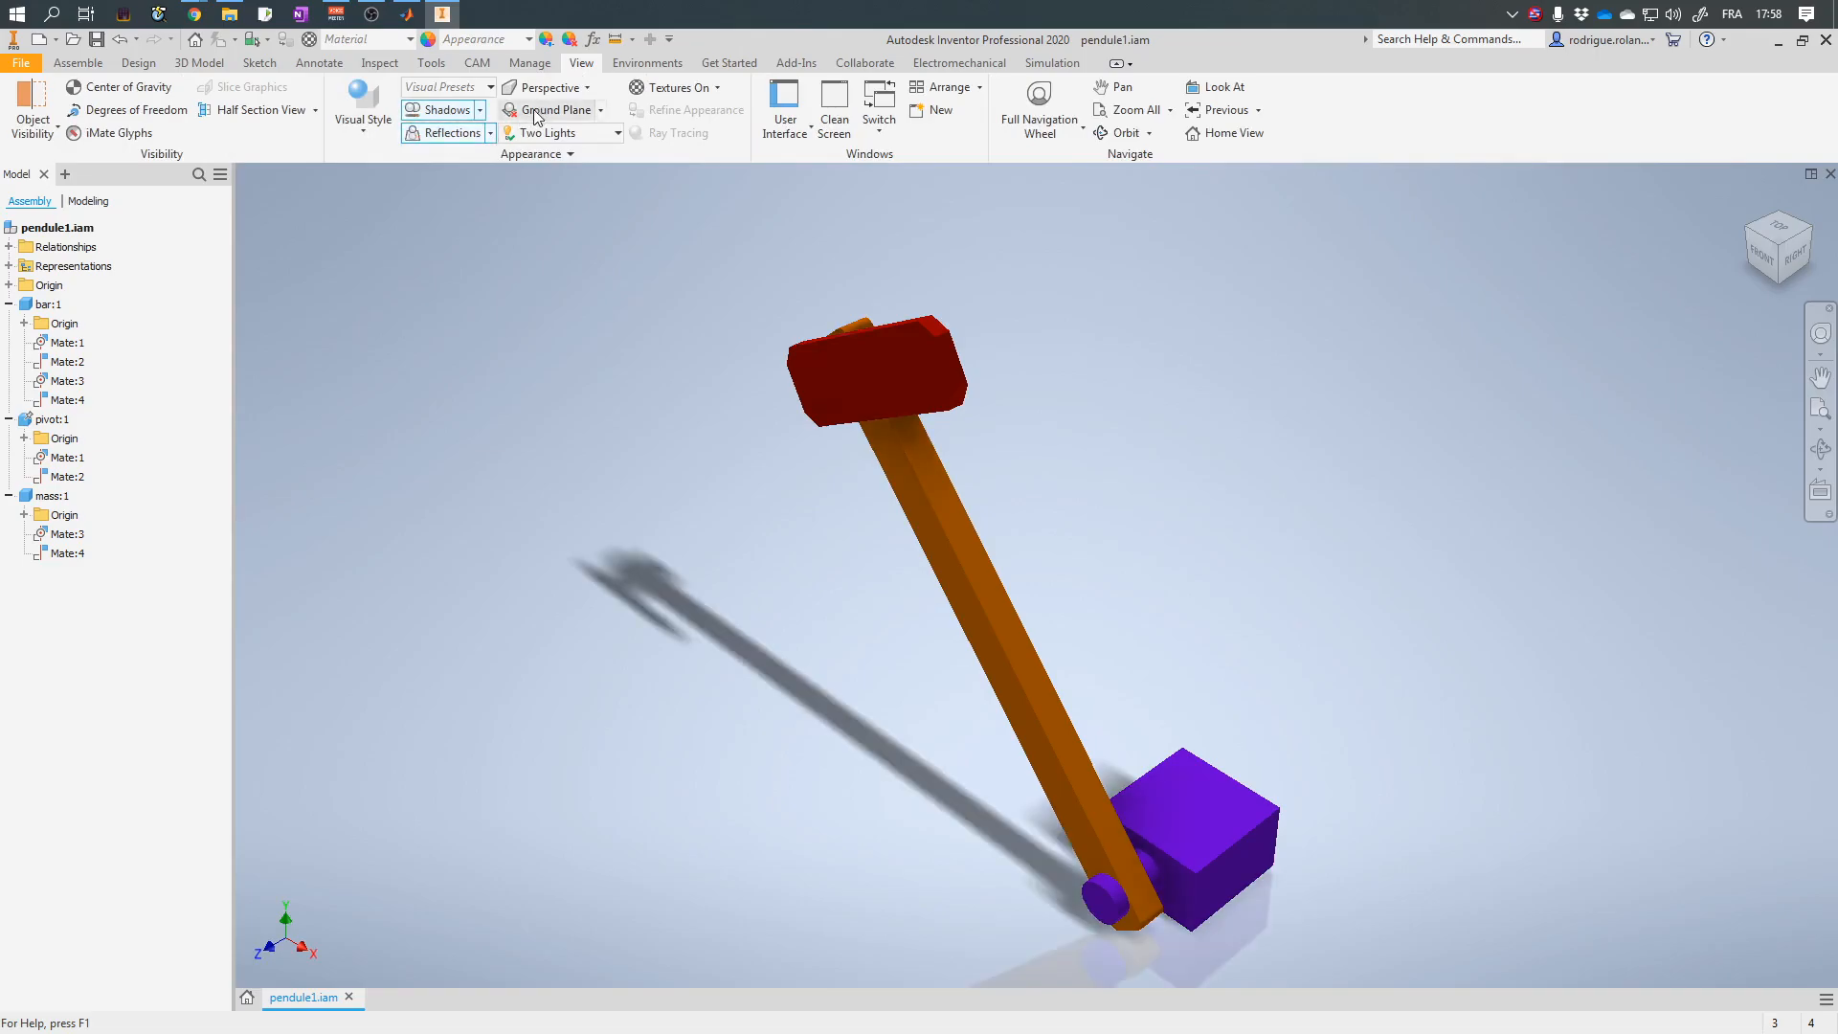
left_click(365, 123)
left_click(383, 241)
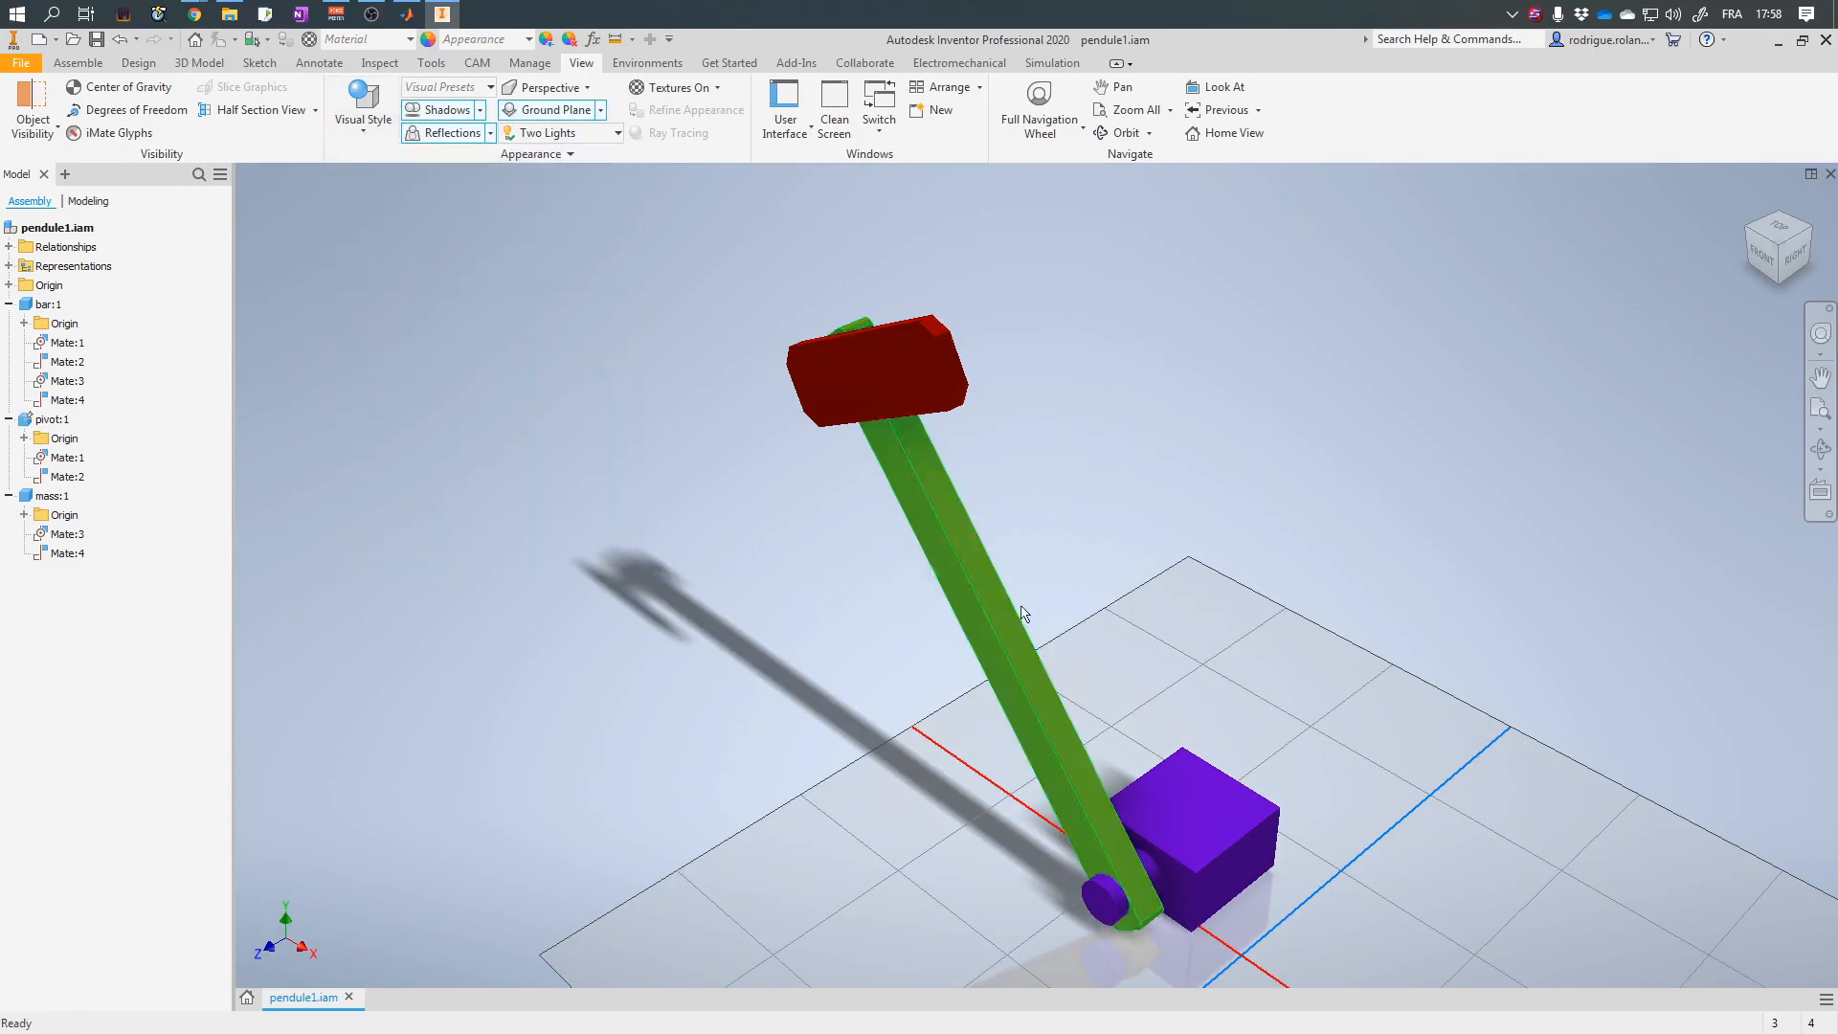
Reposition the bar nearly upright with the mass tilted at its upper end, using the front view.
mouse_move(1170, 643)
middle_mouse_down("shift")
mouse_move(1210, 602)
mouse_move(1284, 599)
middle_mouse_up("shift")
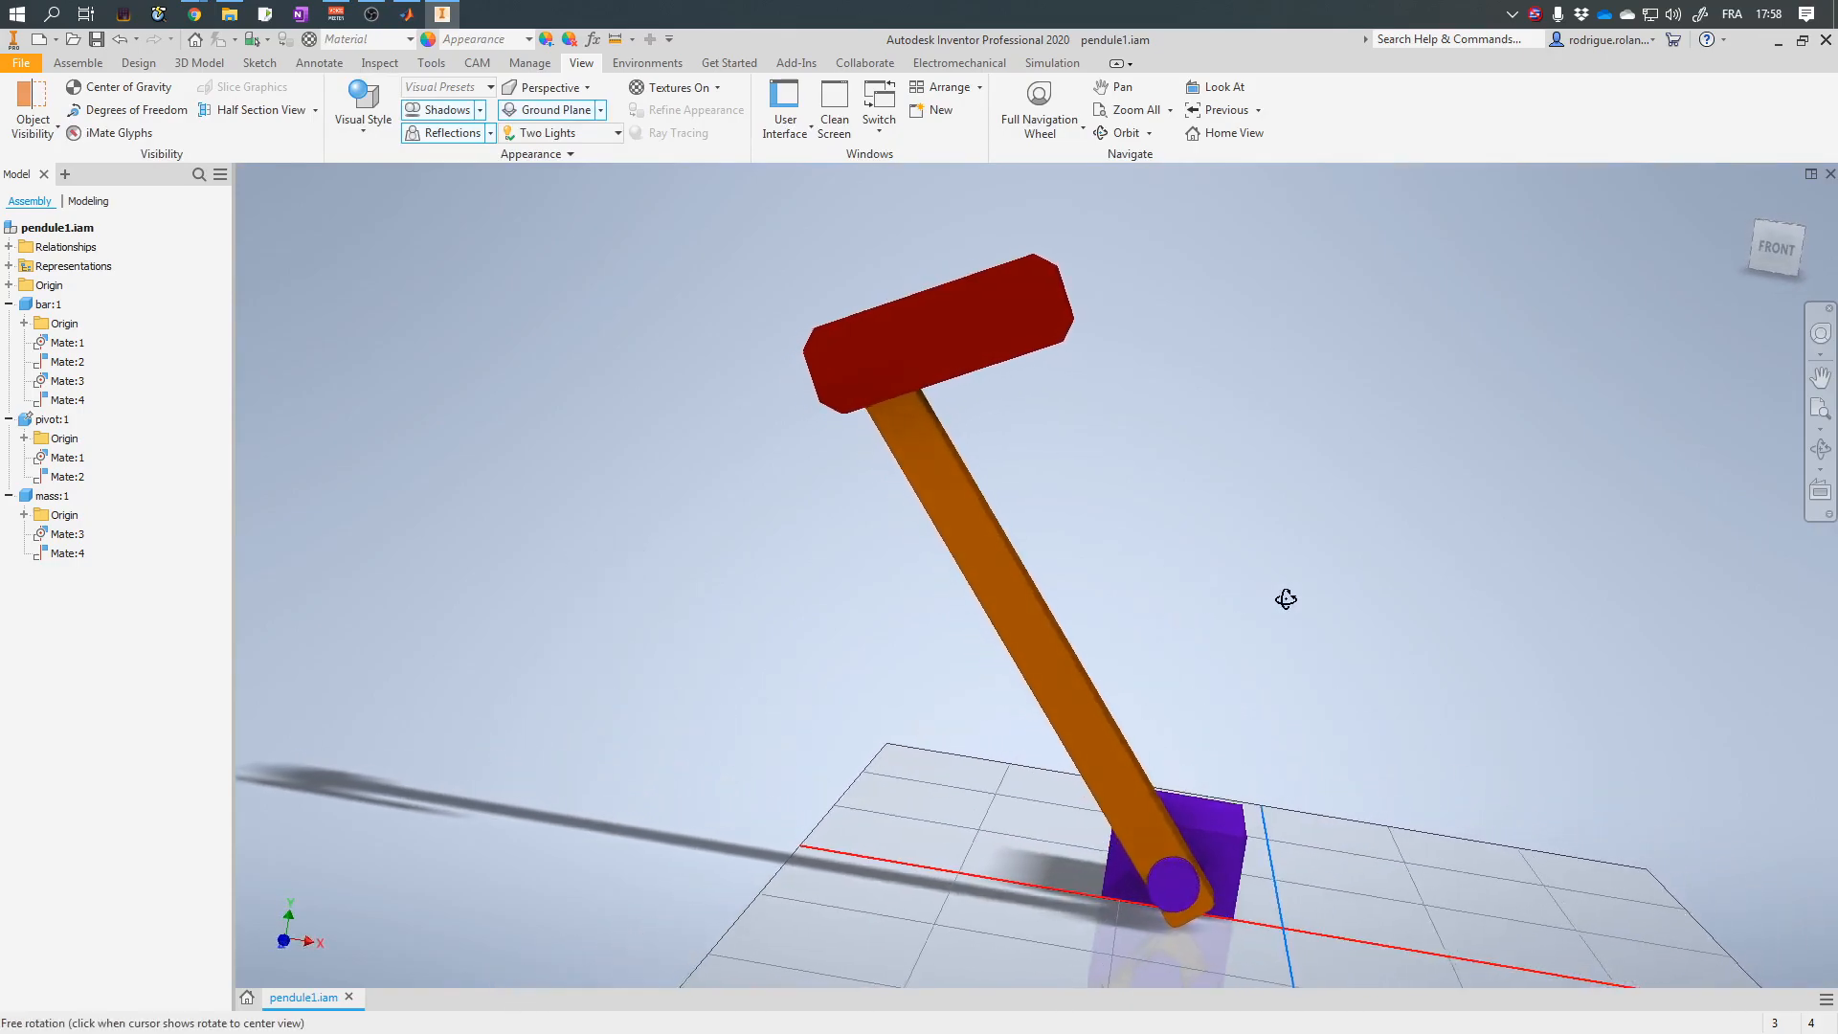
left_click_drag(944, 526, 1186, 478)
left_click_drag(1305, 300, 1219, 308)
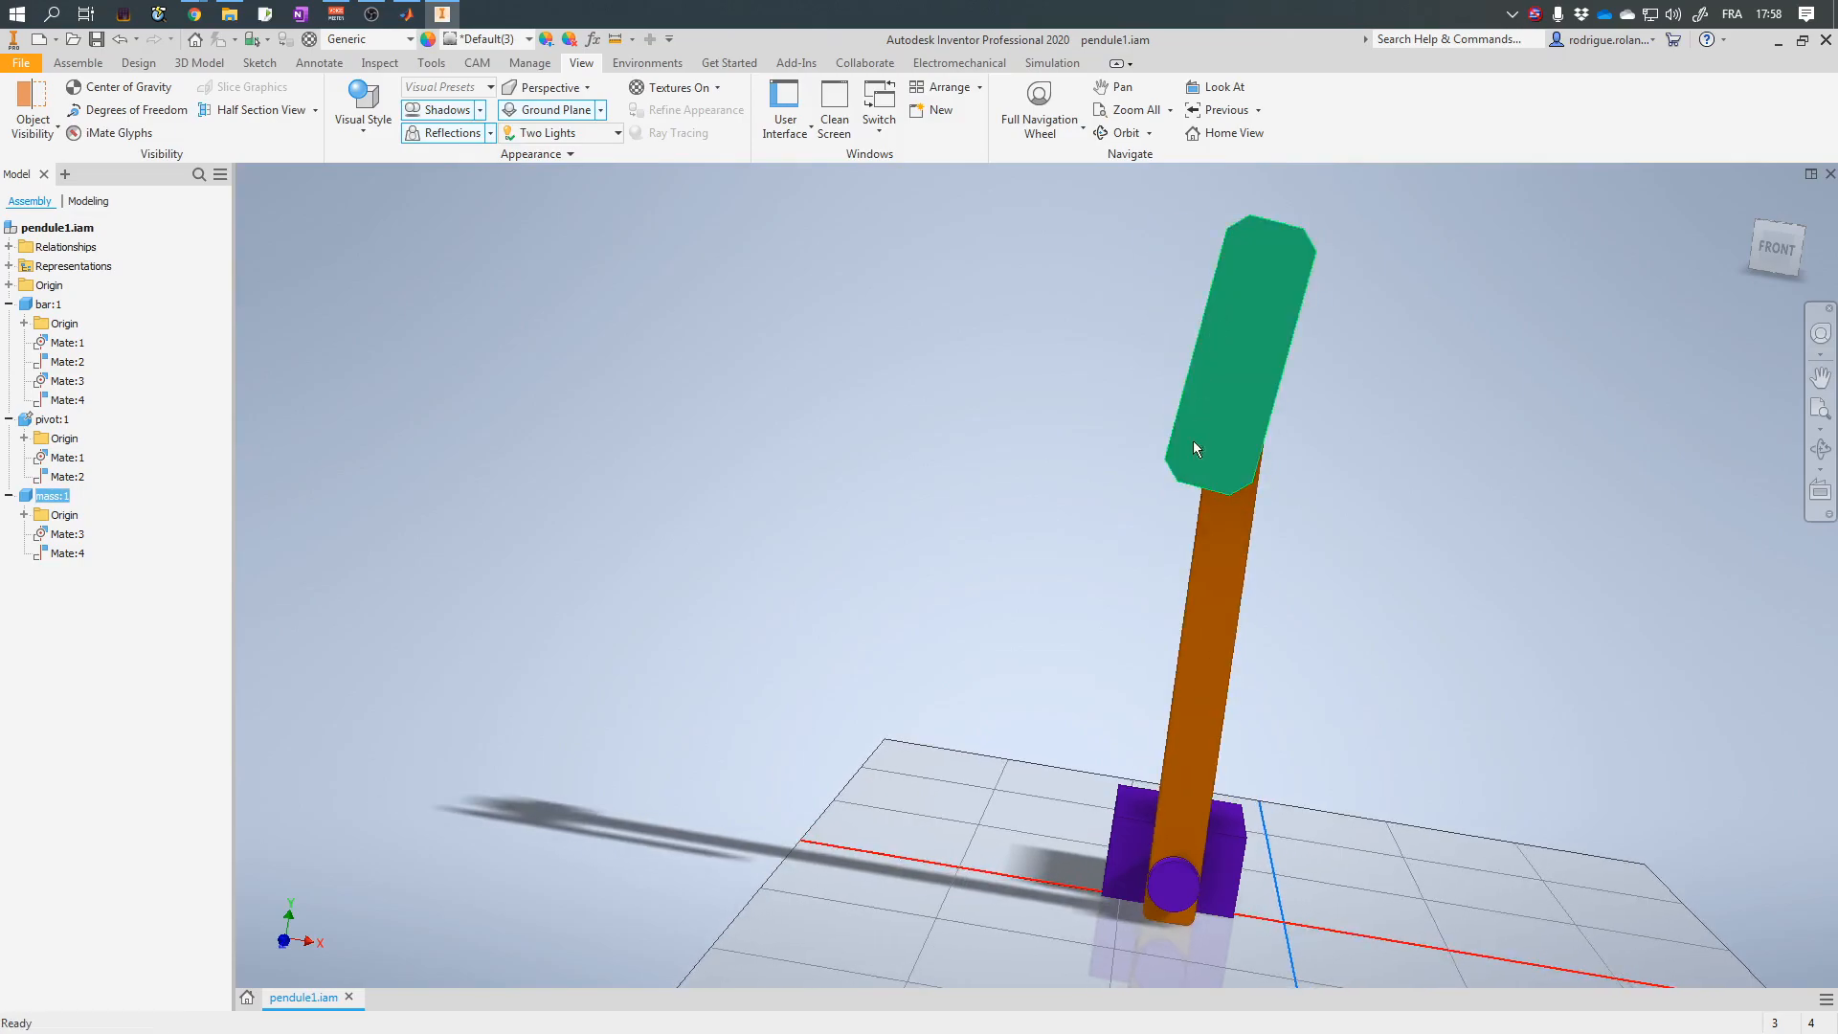
left_click_drag(1193, 440, 1123, 388)
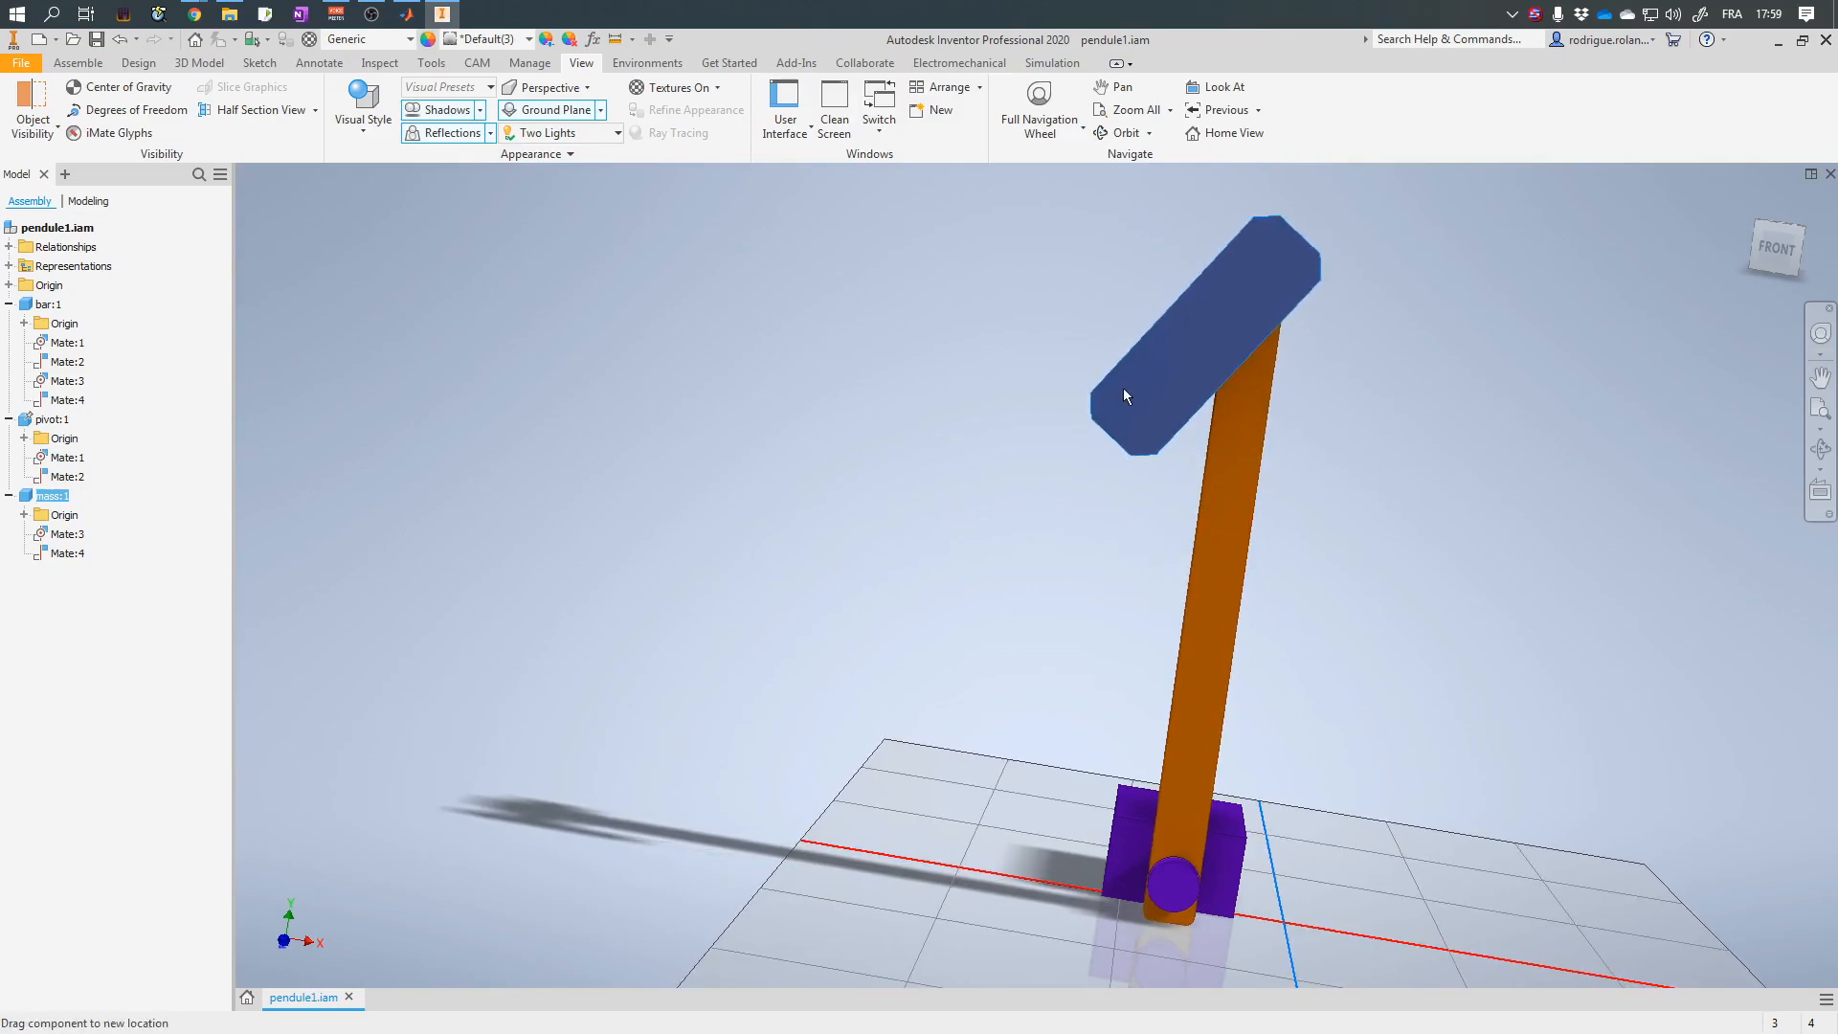
left_click(1781, 251)
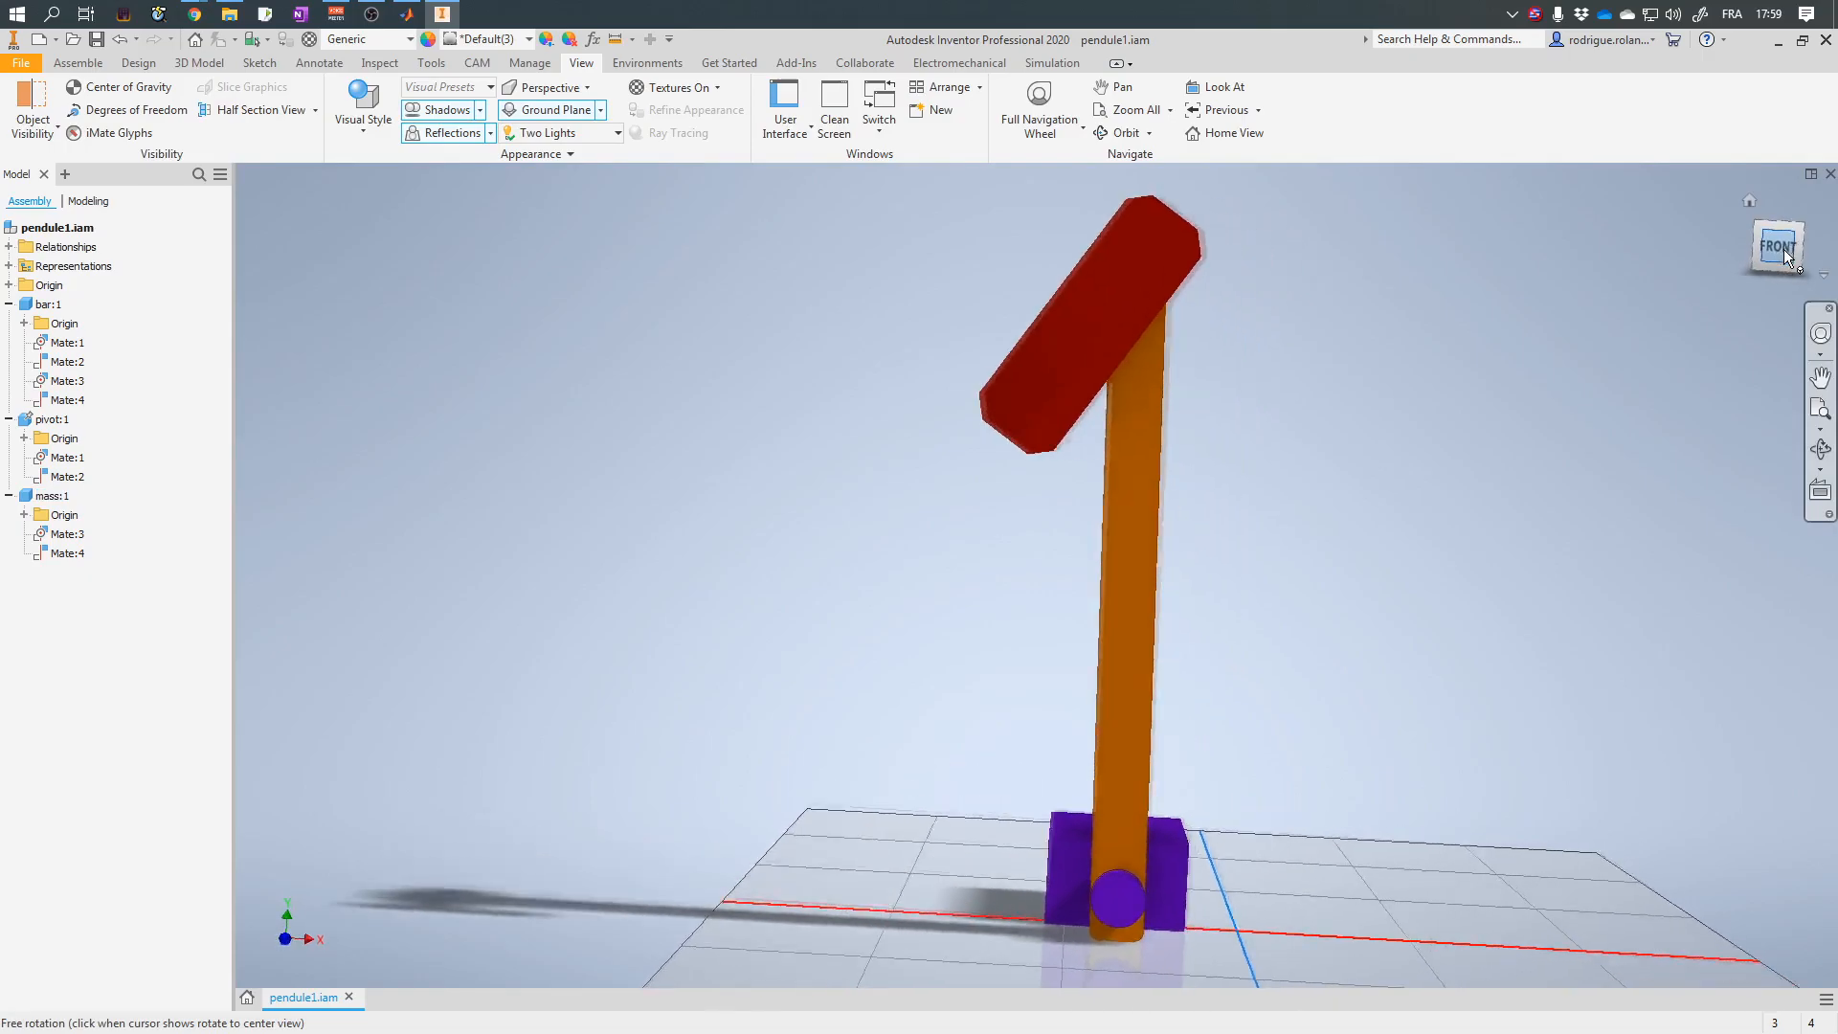
left_click(1069, 307)
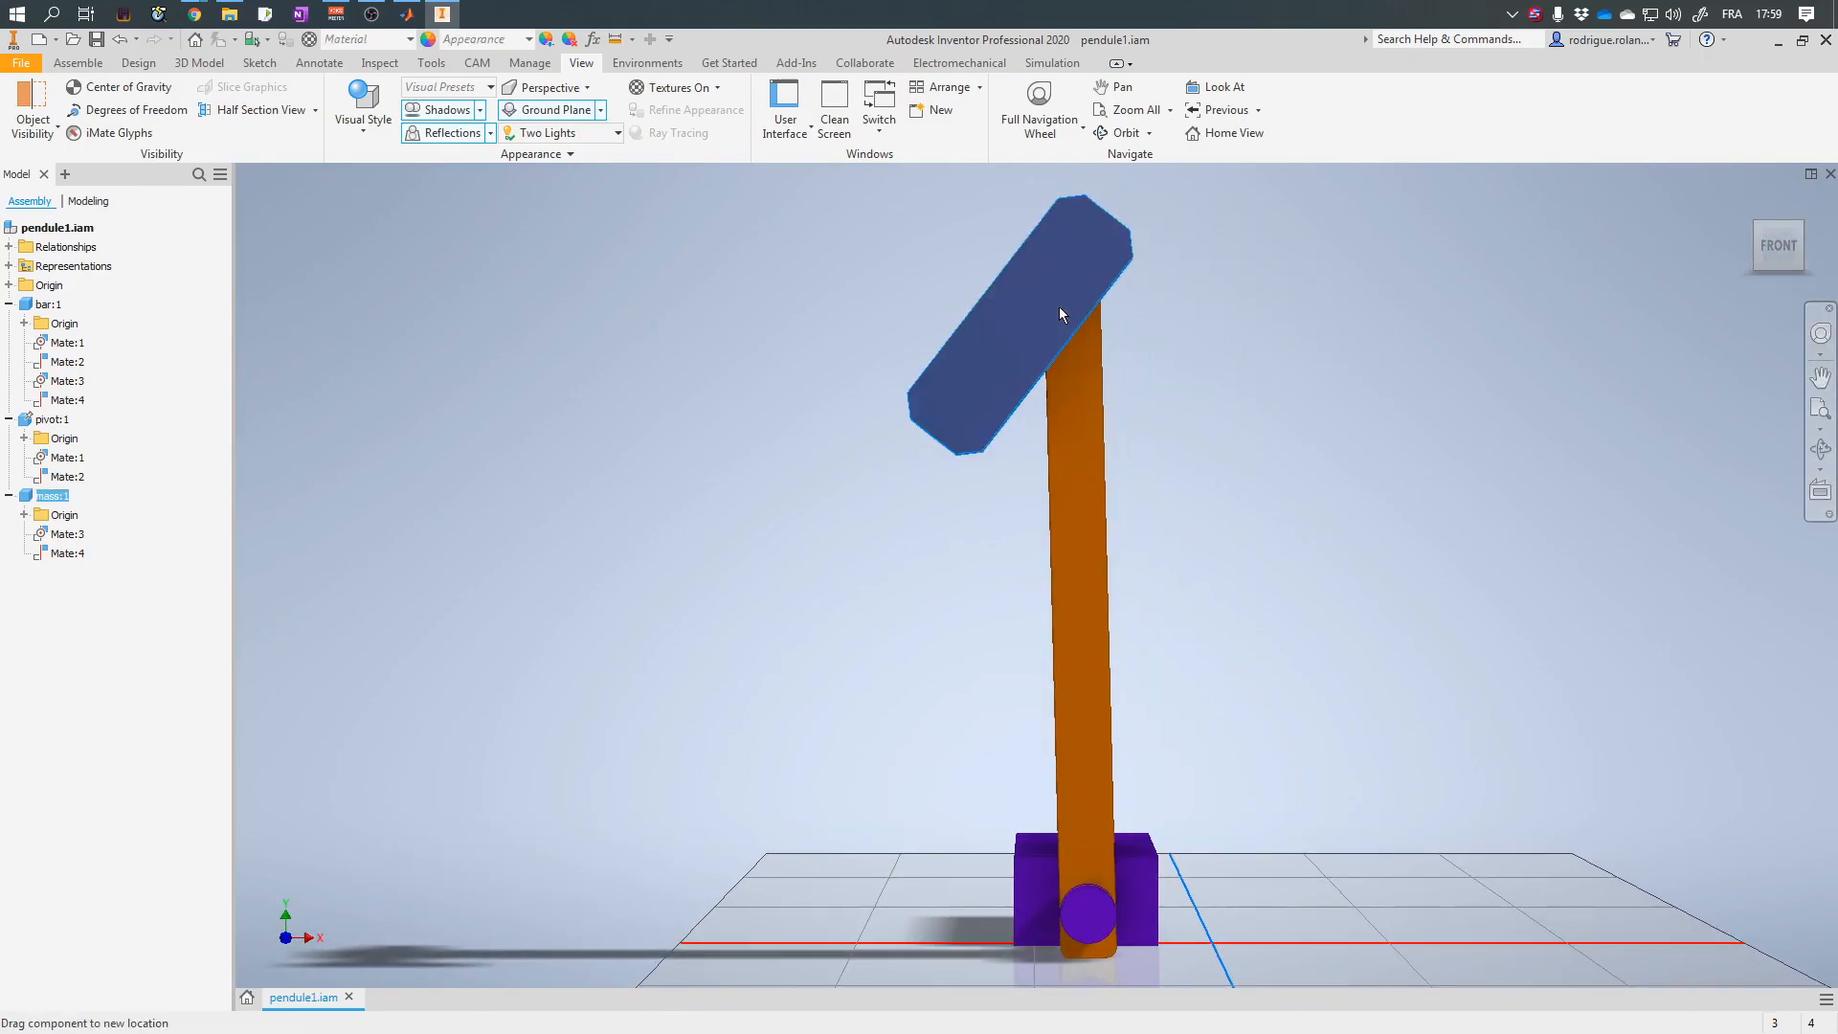
left_click_drag(1078, 373, 1067, 372)
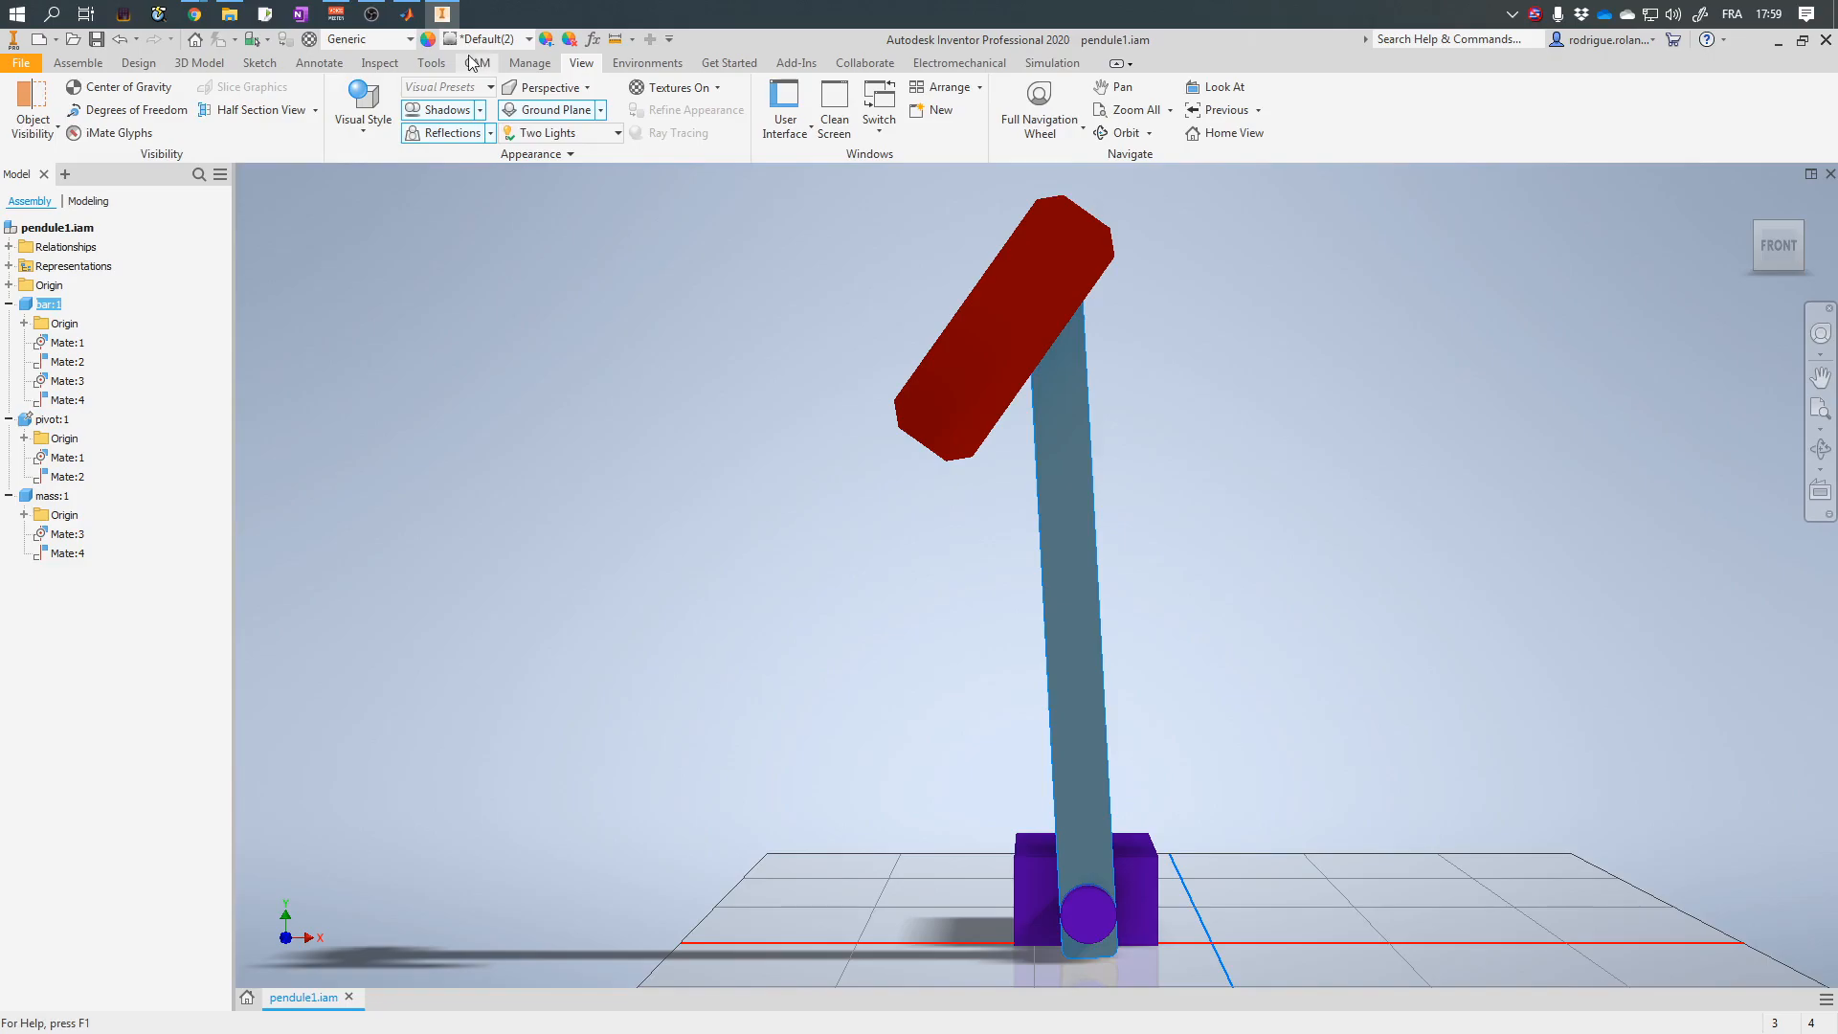
Review the tolerances and geometry file format in the Simscape Multibody Link export settings and accept them.
left_click(812, 65)
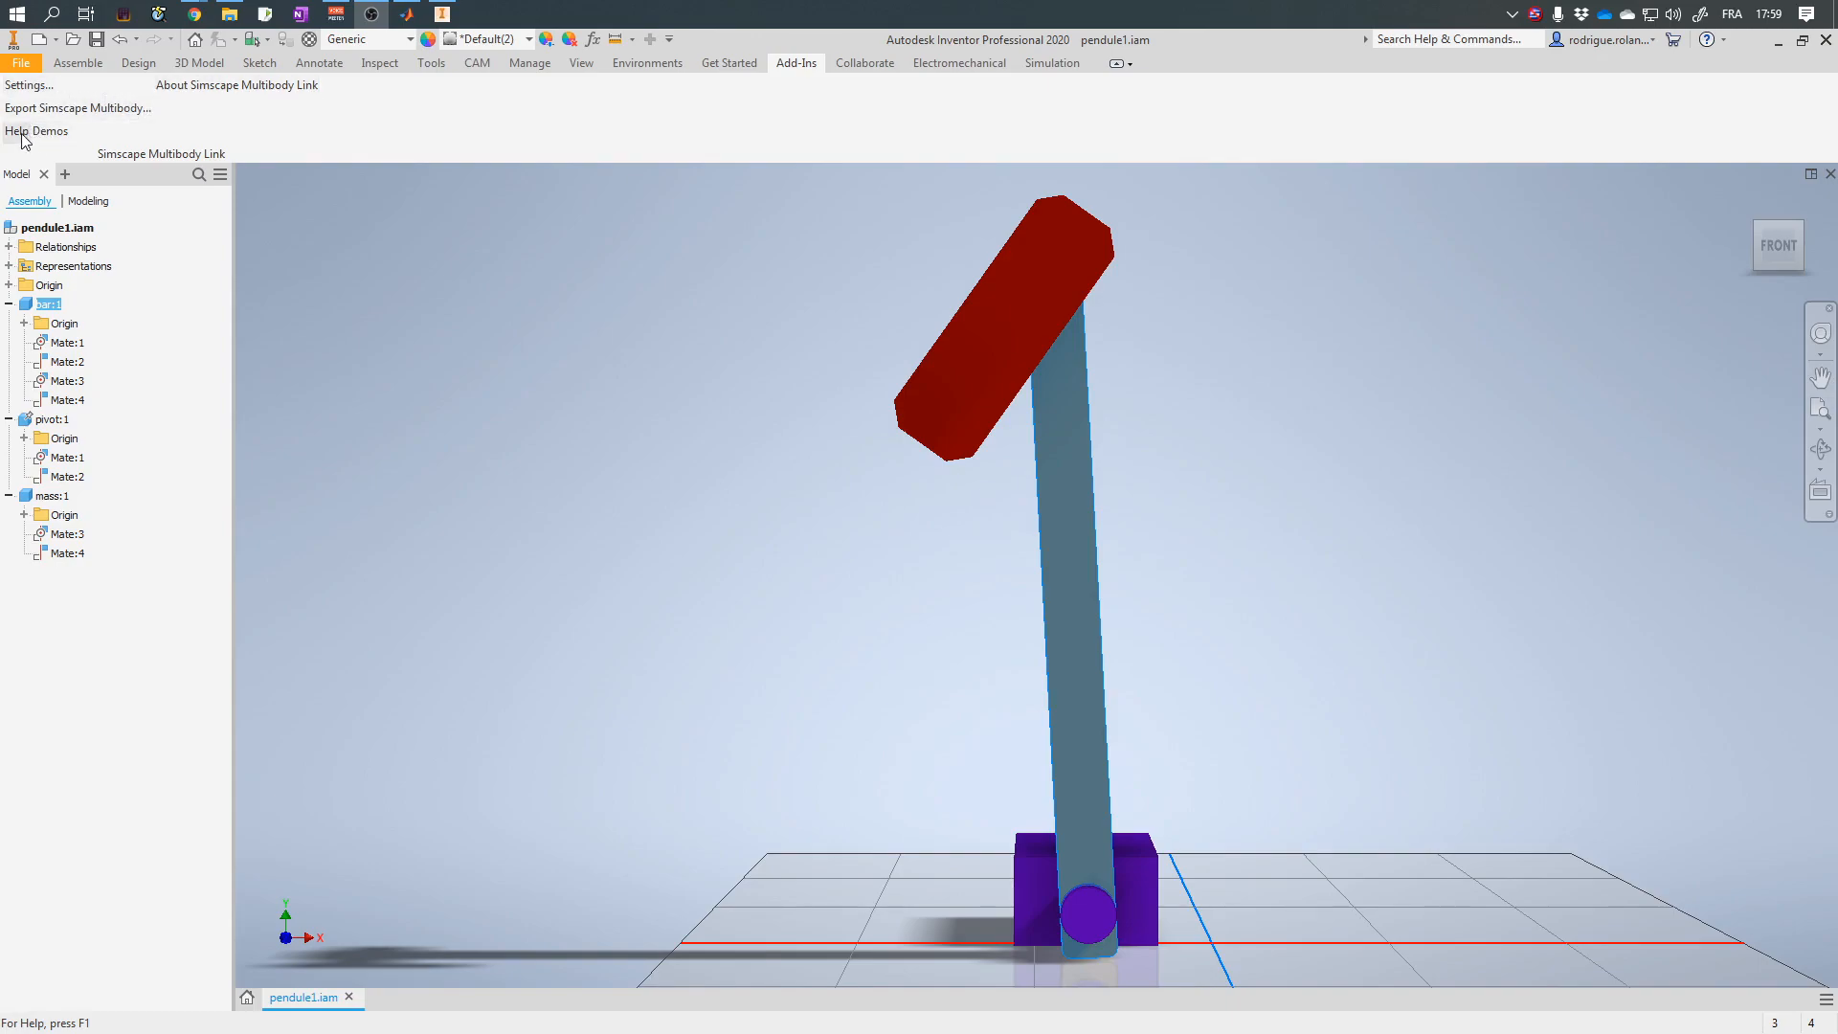
left_click(30, 88)
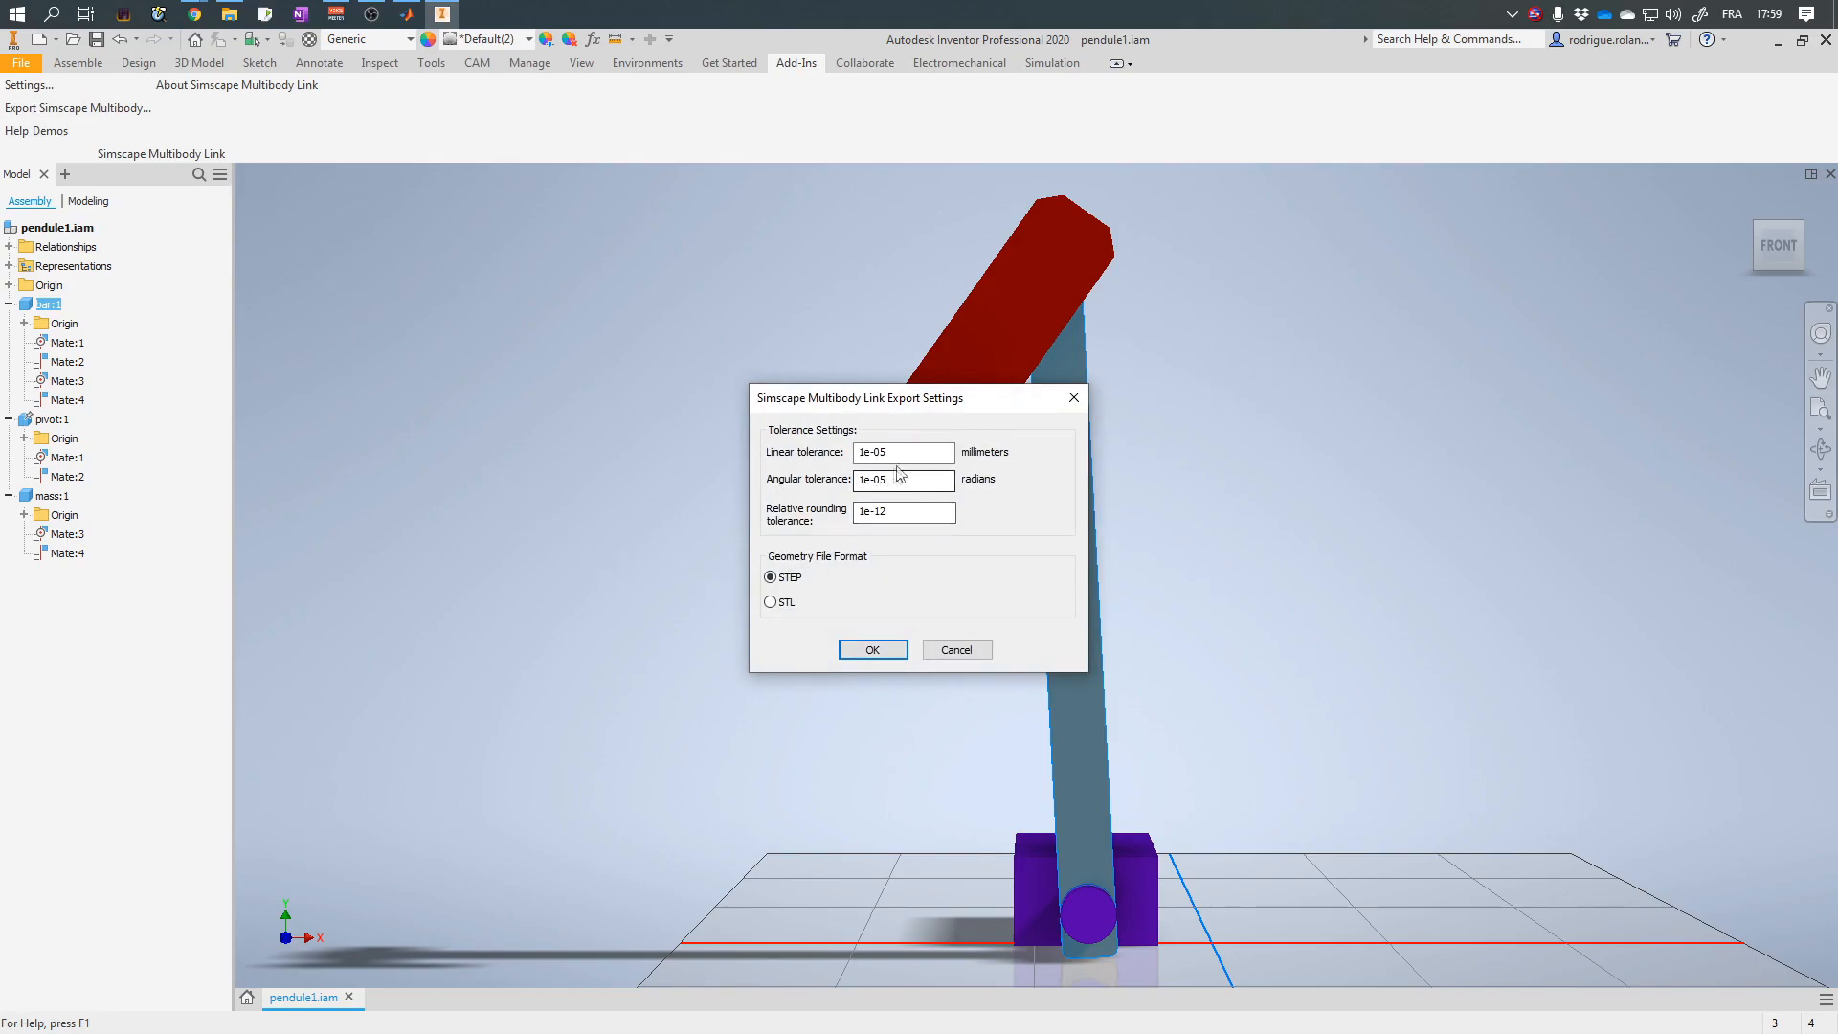
left_click_drag(908, 454, 820, 485)
left_click(865, 650)
Start the Simscape Multibody export of the assembly with Simscape Multibody Link (*.xml) as the file type.
left_click(112, 110)
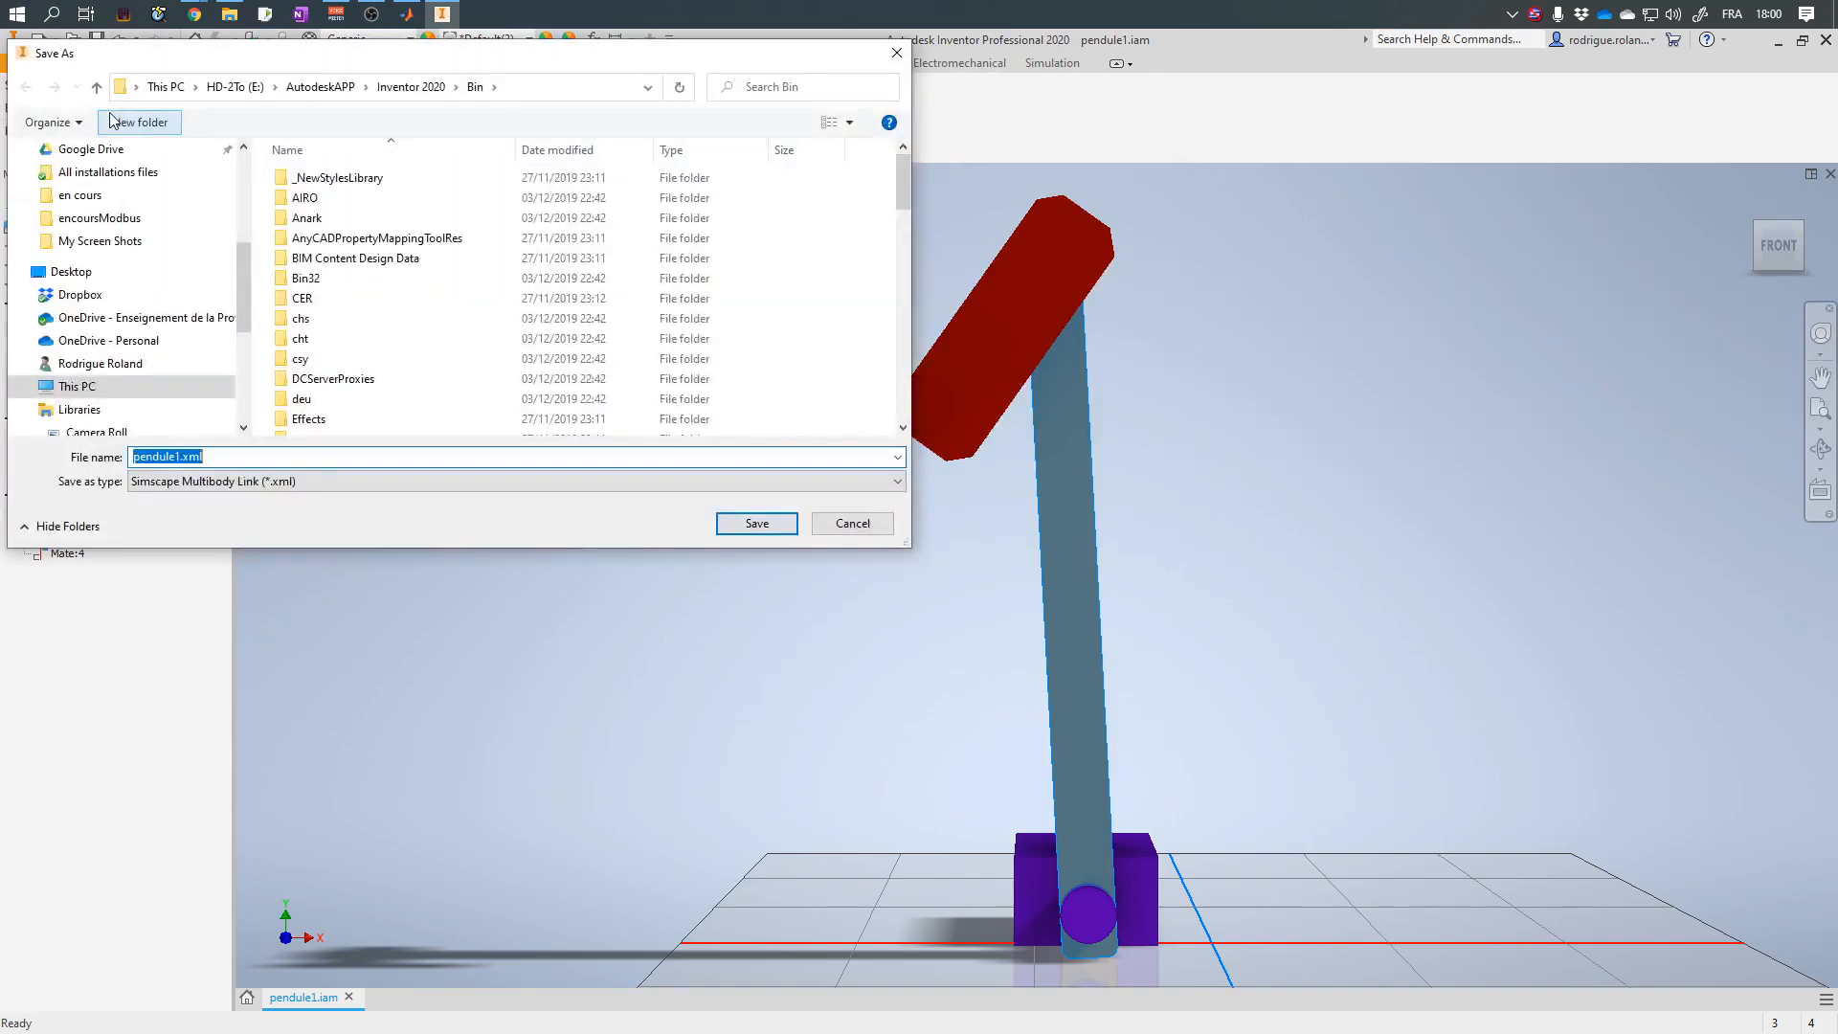
left_click(268, 481)
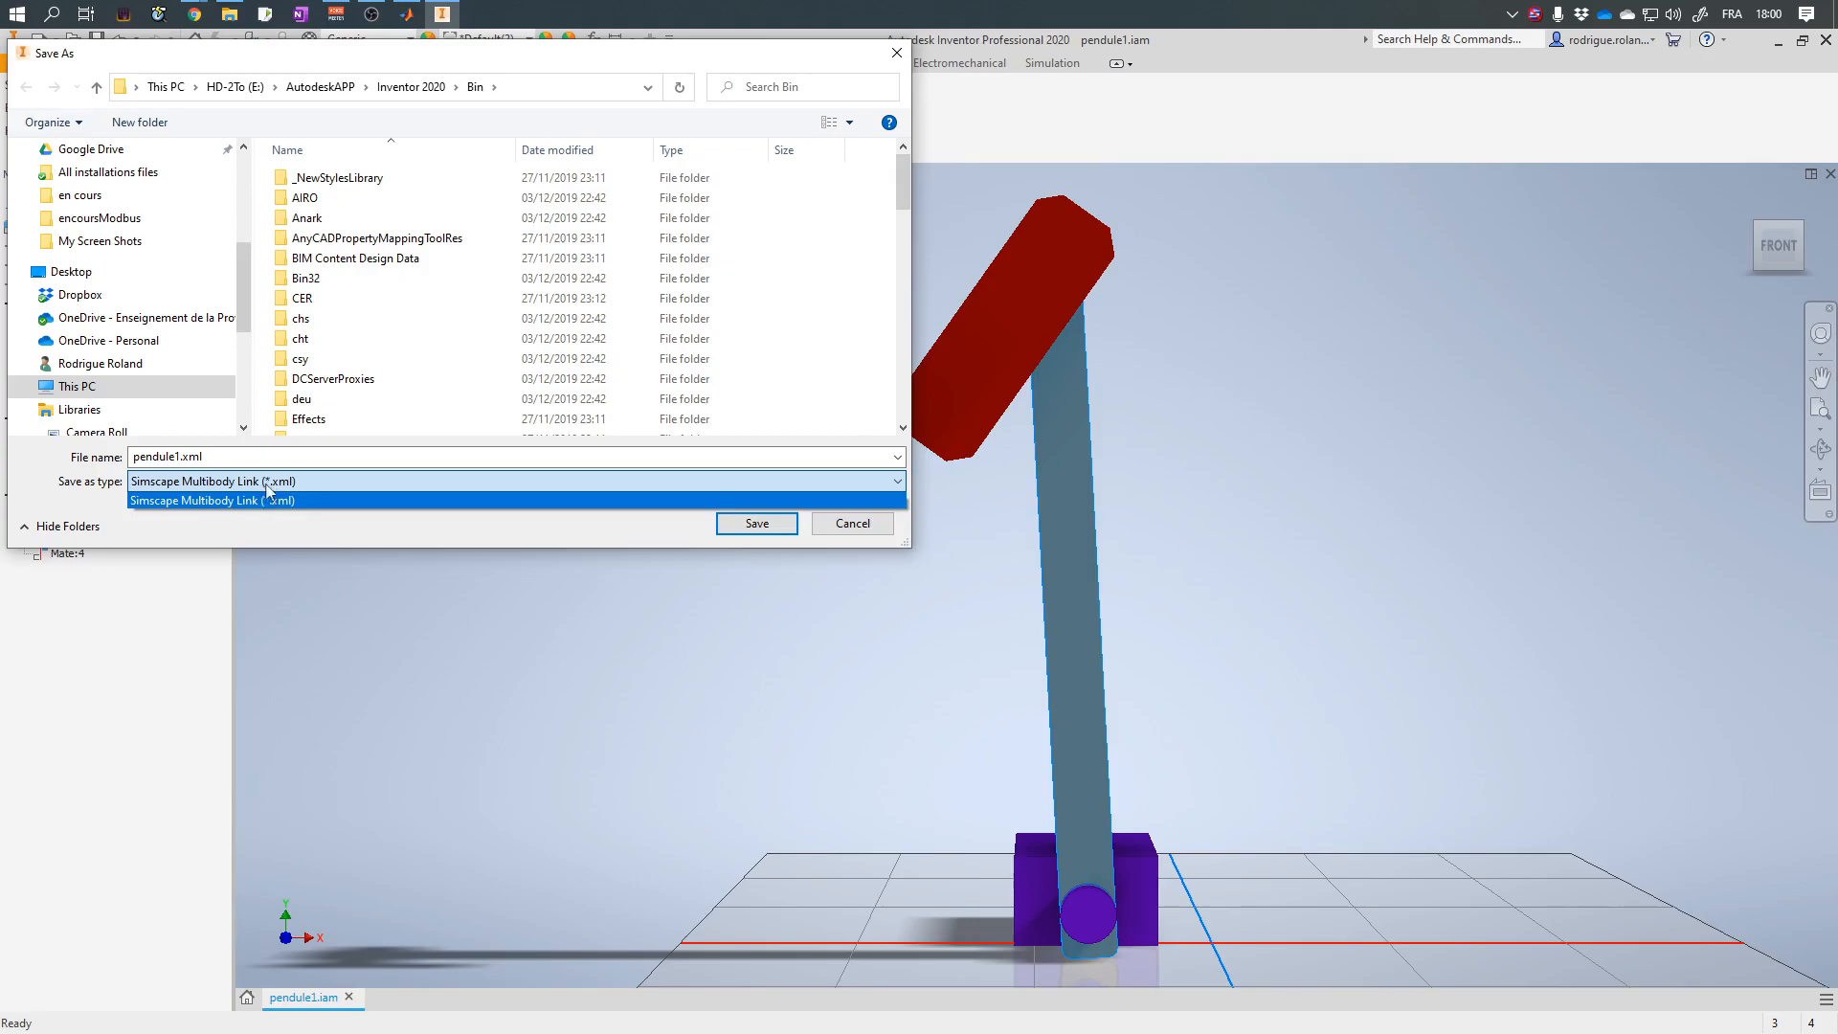
left_click(283, 482)
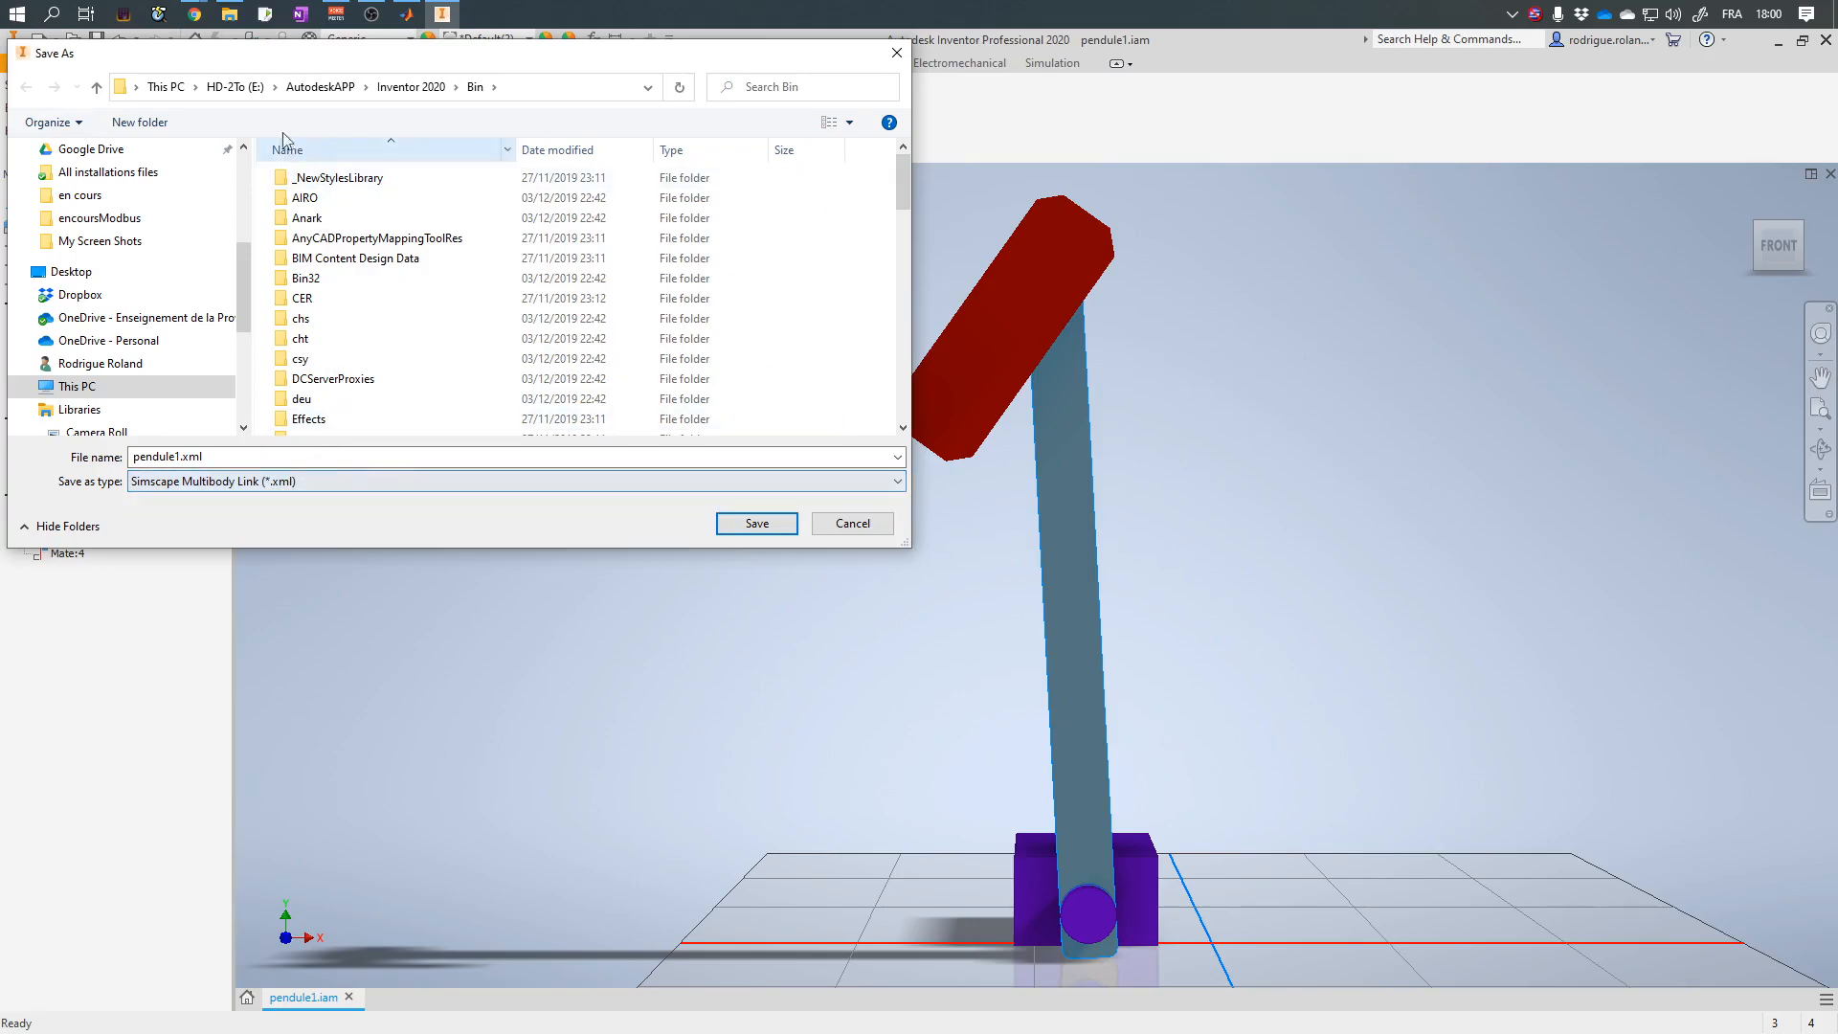
Switch to File Explorer, create a folder named PenduleSimpleExport inside simMechanics Multibody\pendule and open it.
mouse_move(235, 16)
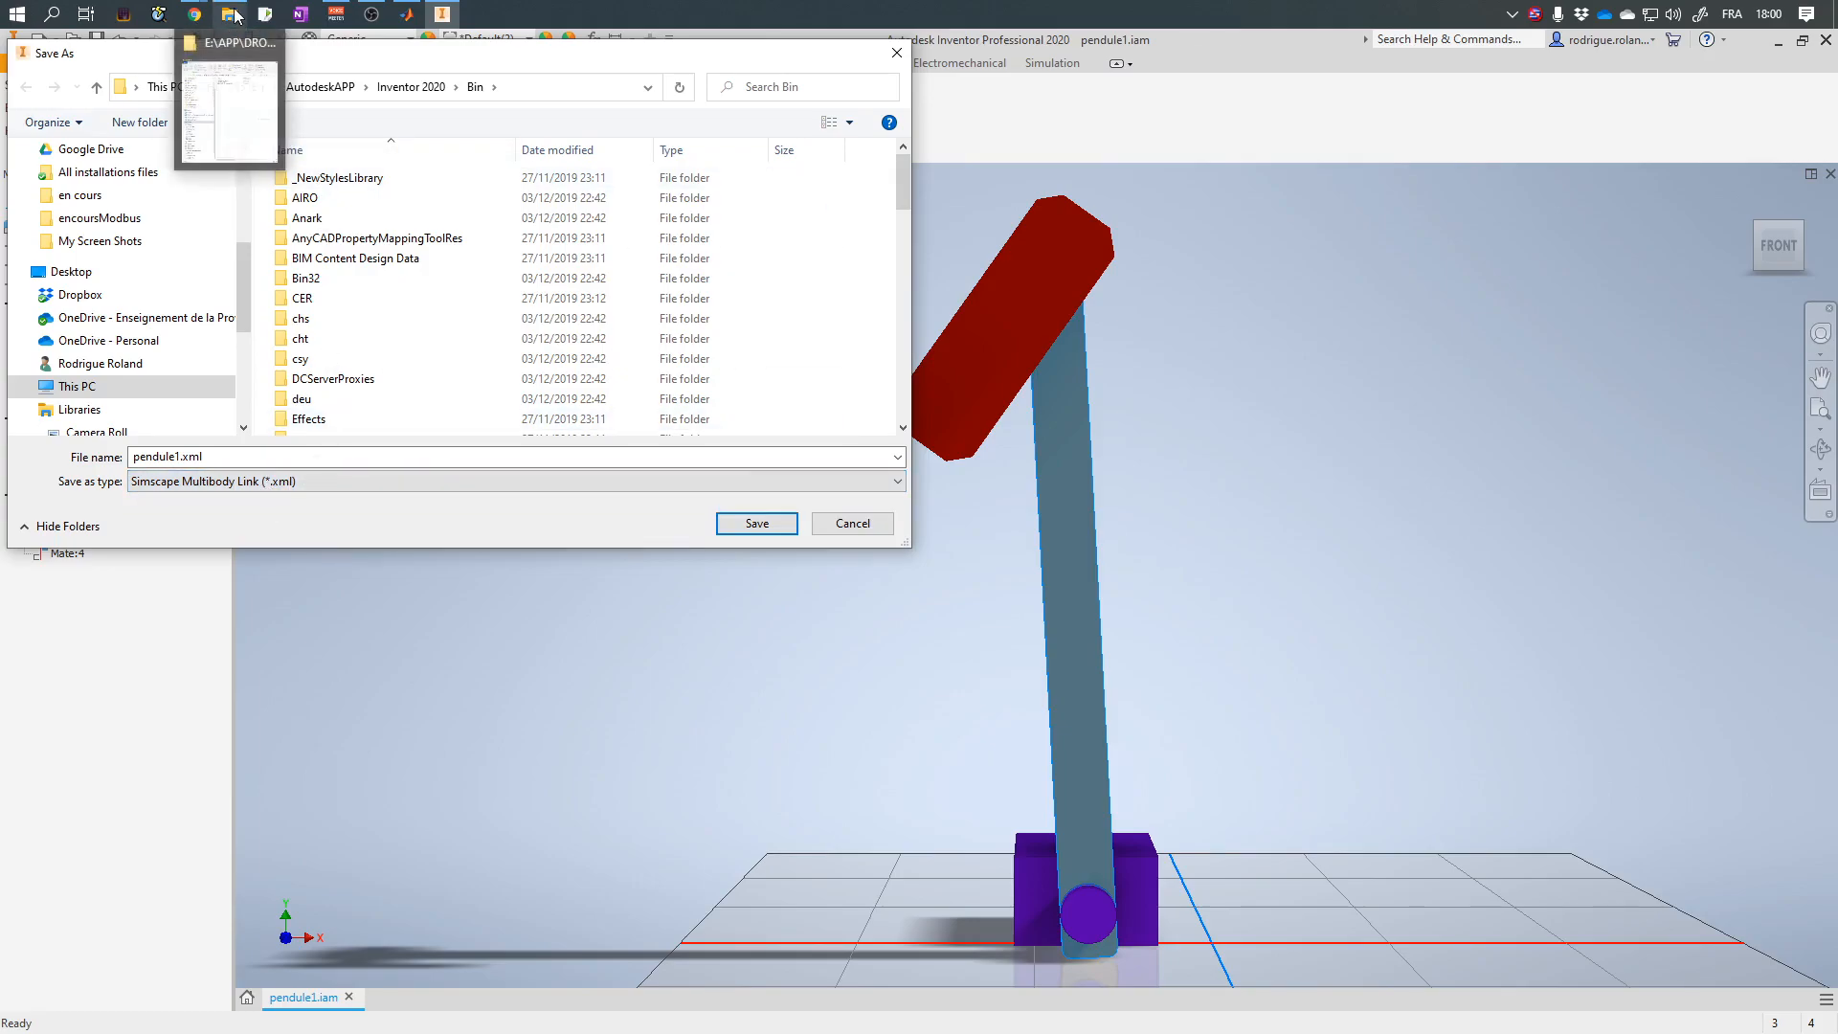
left_click(246, 110)
left_click(307, 189)
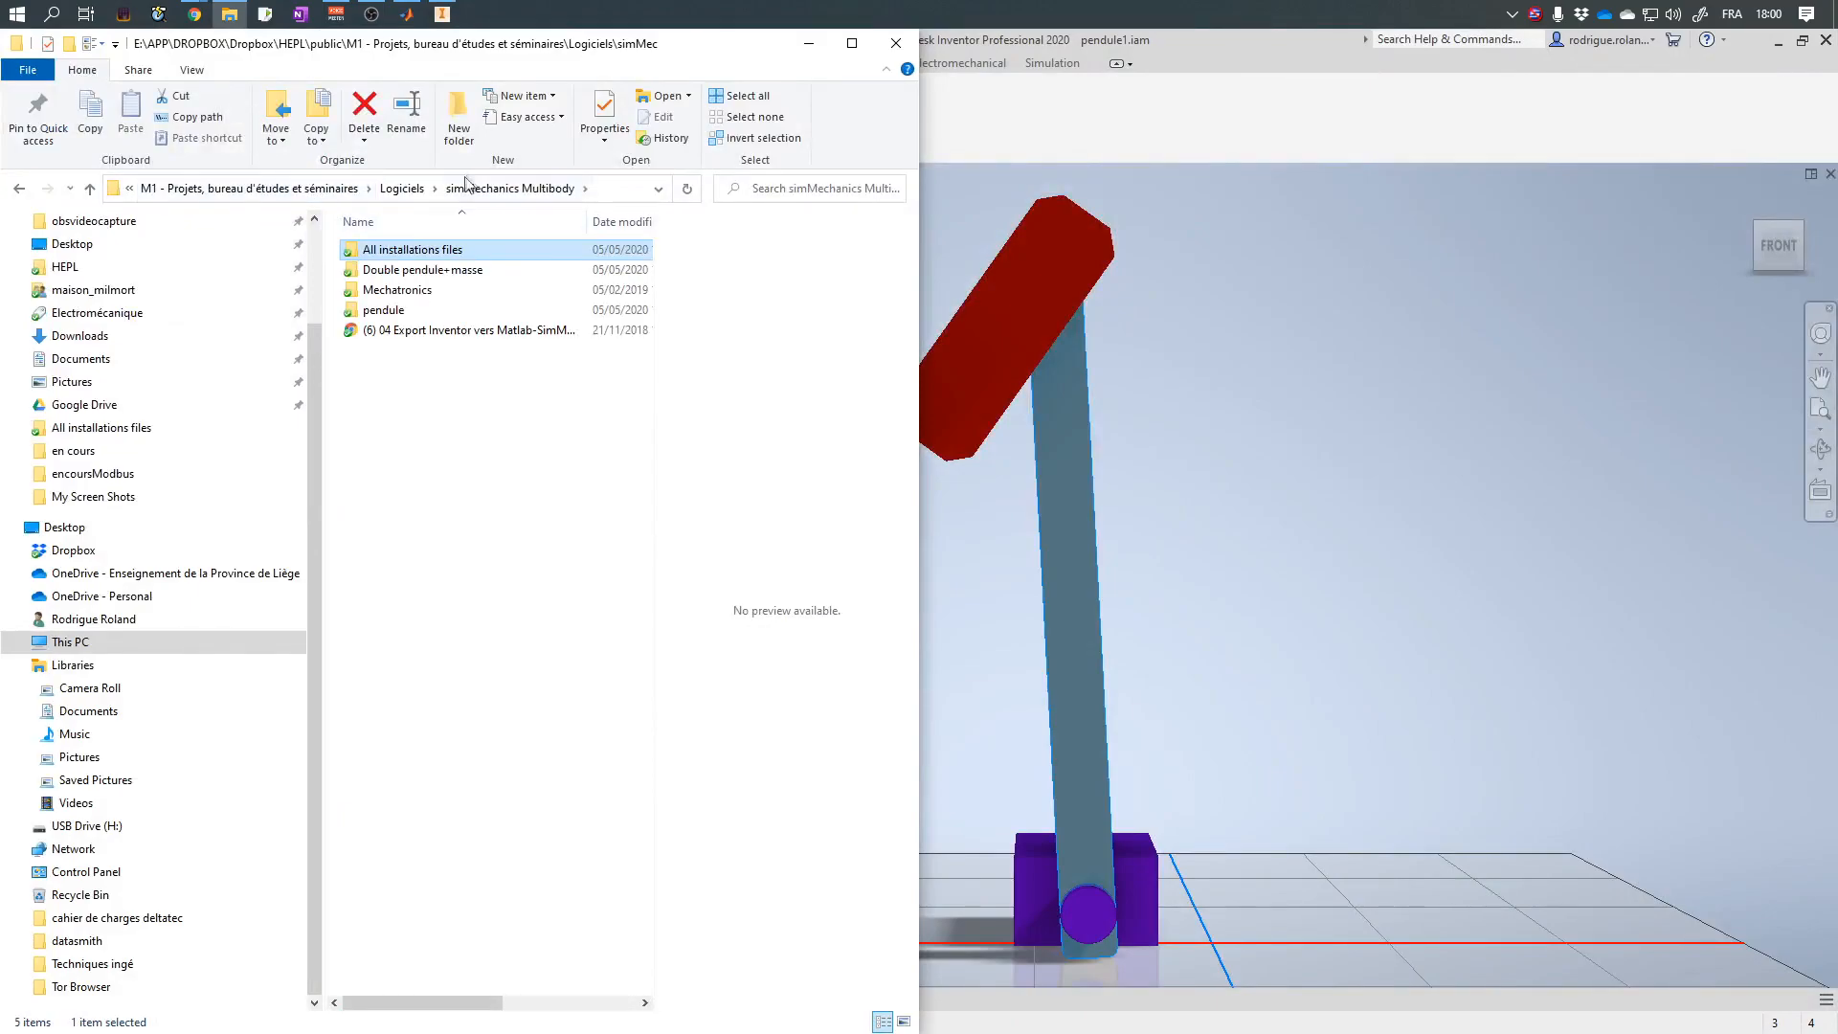
double_click(410, 310)
left_click(459, 117)
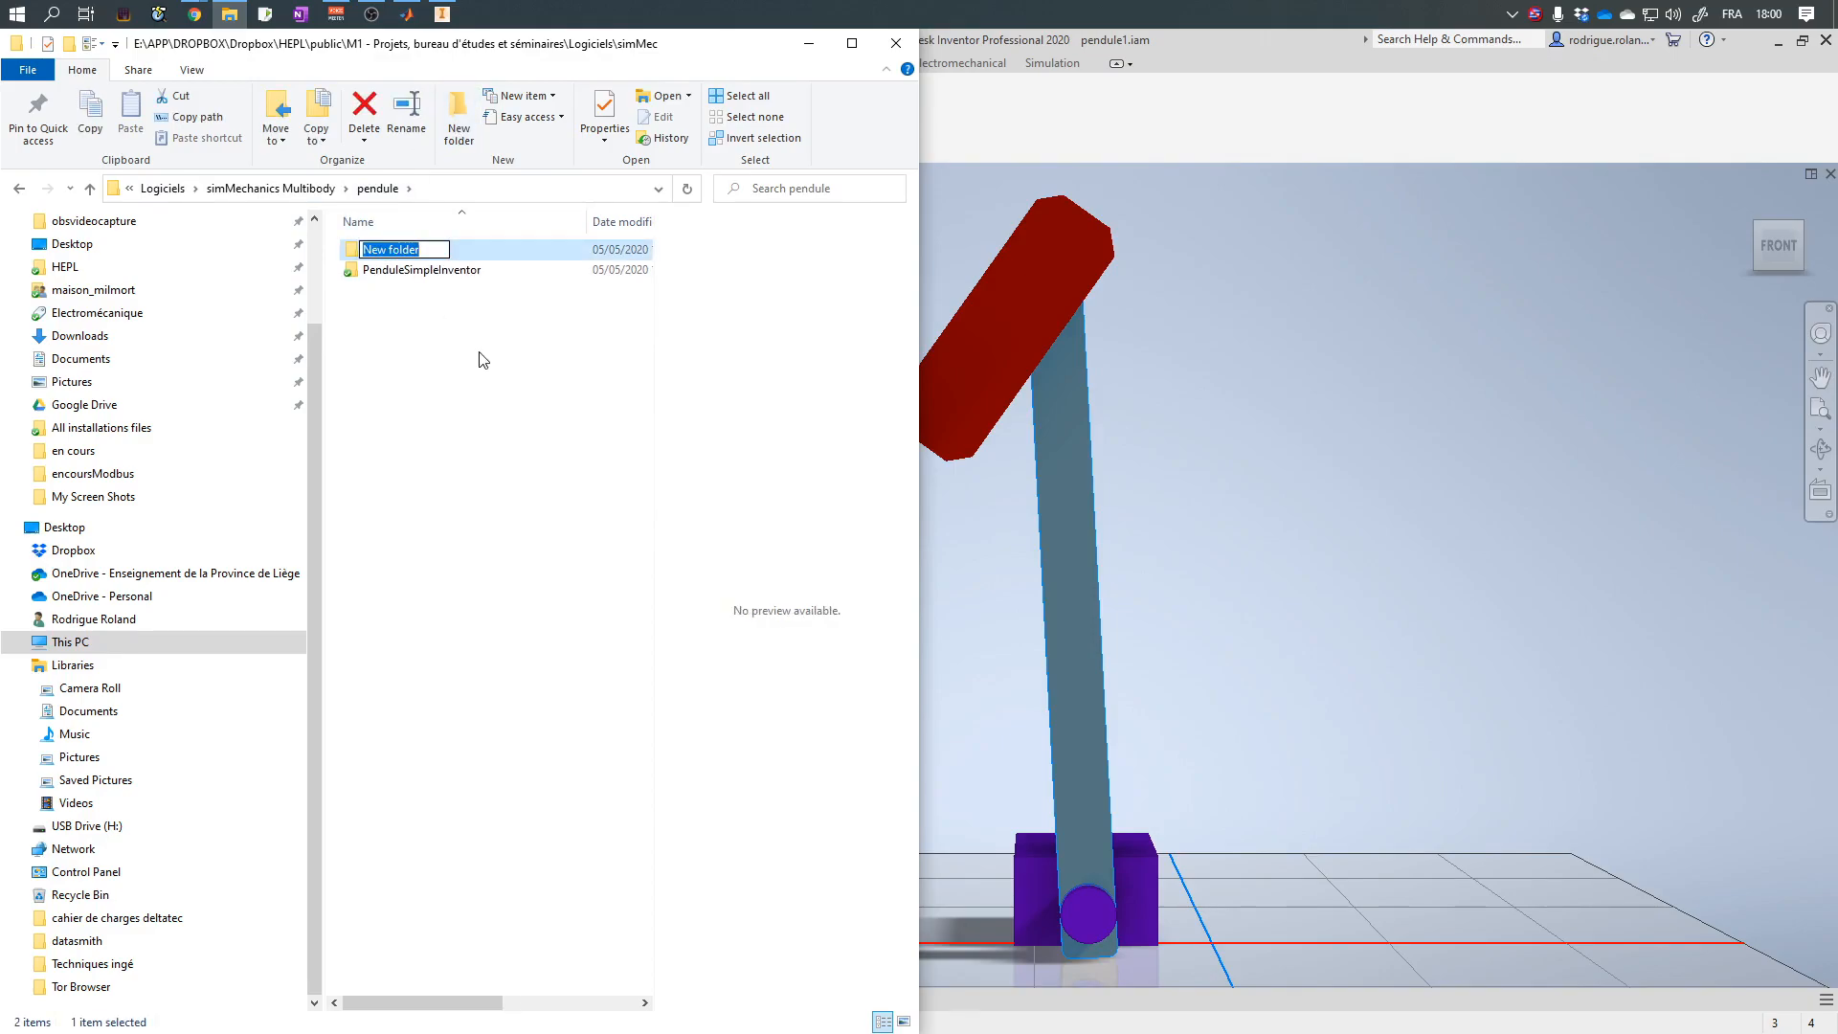
type("PenduleSimpleExport")
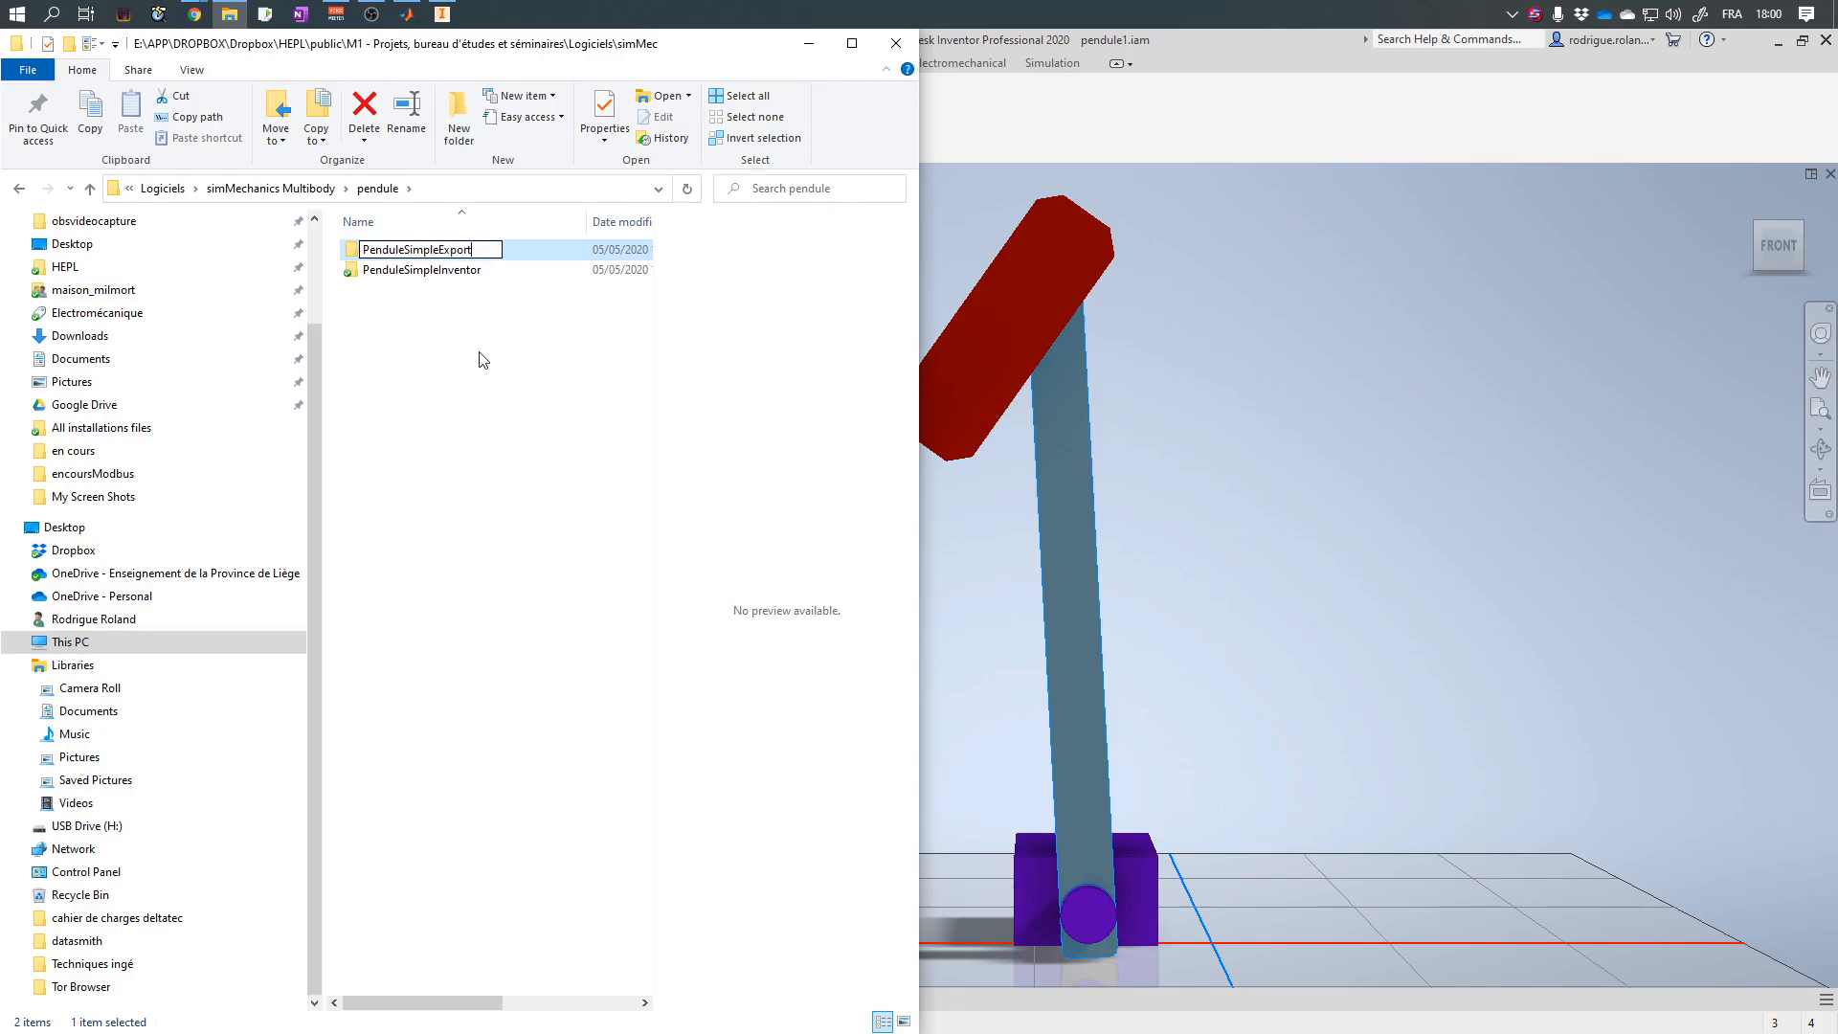
key("Return")
key("Return")
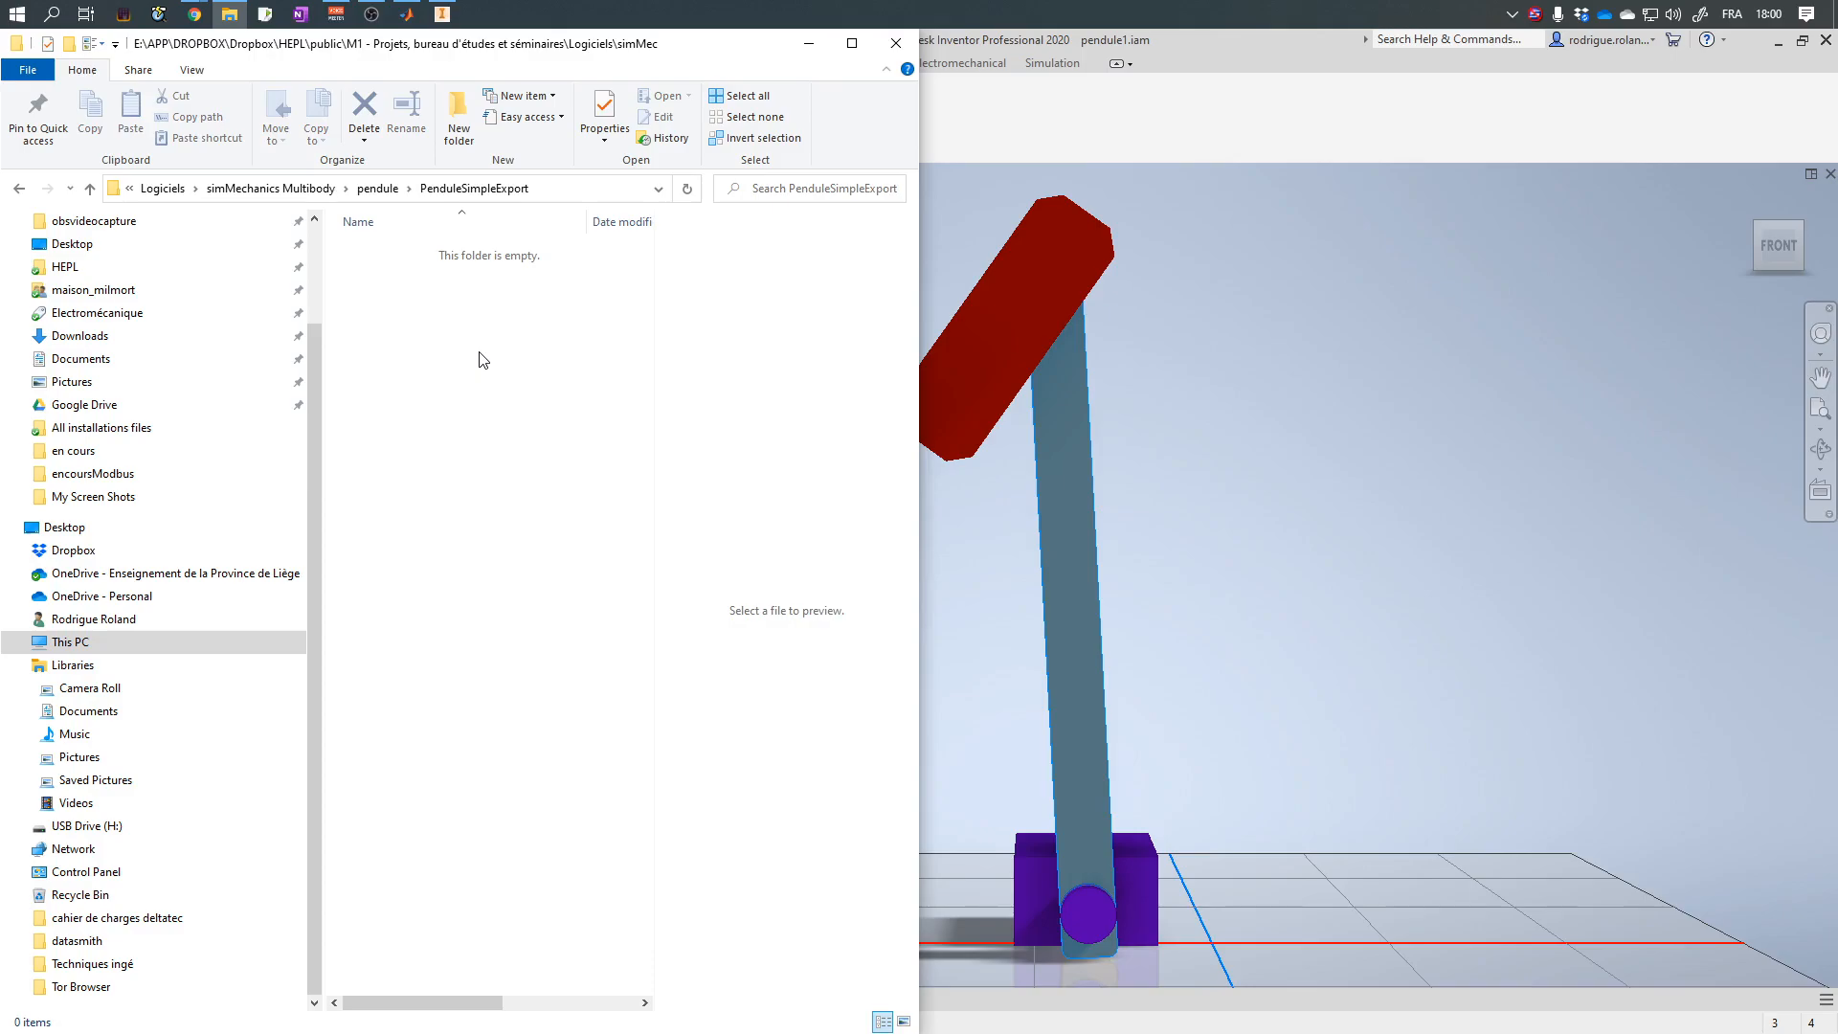
Copy the PenduleSimpleExport folder path and make it the save location in Inventor's export dialog.
left_click(599, 189)
key("ctrl+c")
left_click(1232, 389)
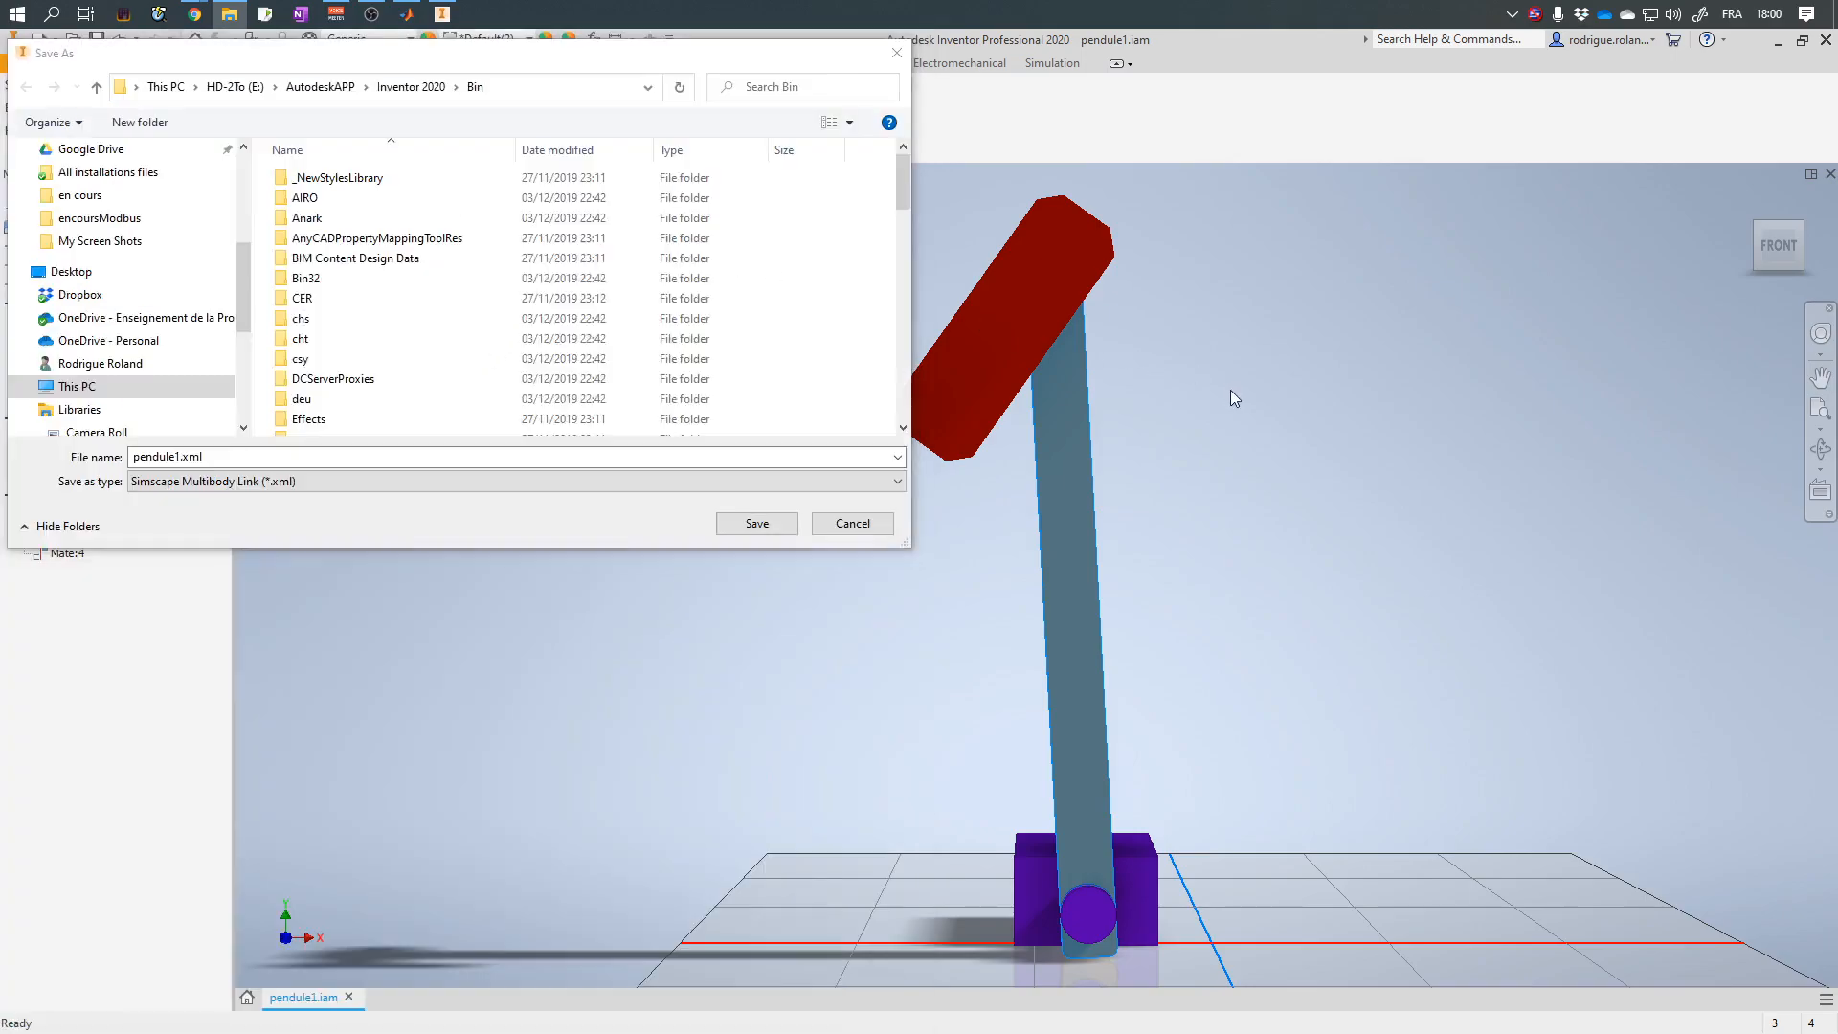
left_click(224, 456)
left_click(219, 456)
left_click_drag(251, 457, 132, 458)
key("ctrl+v")
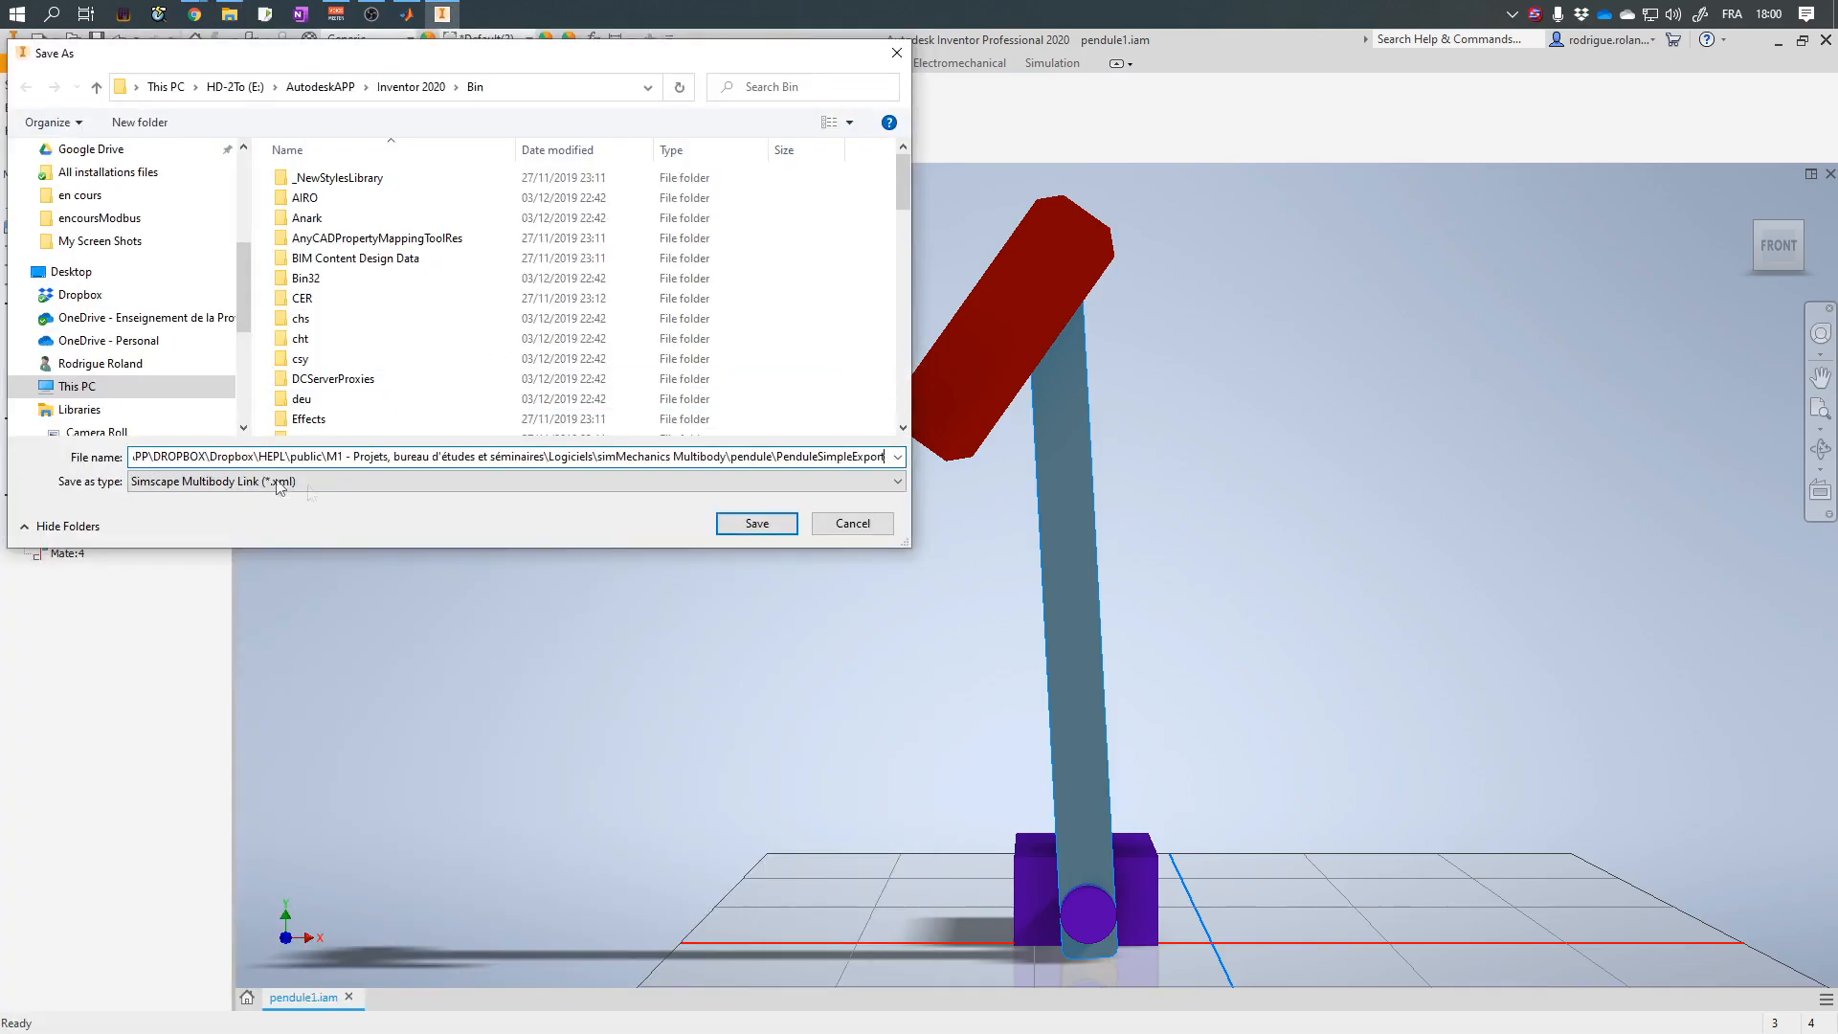
left_click(756, 524)
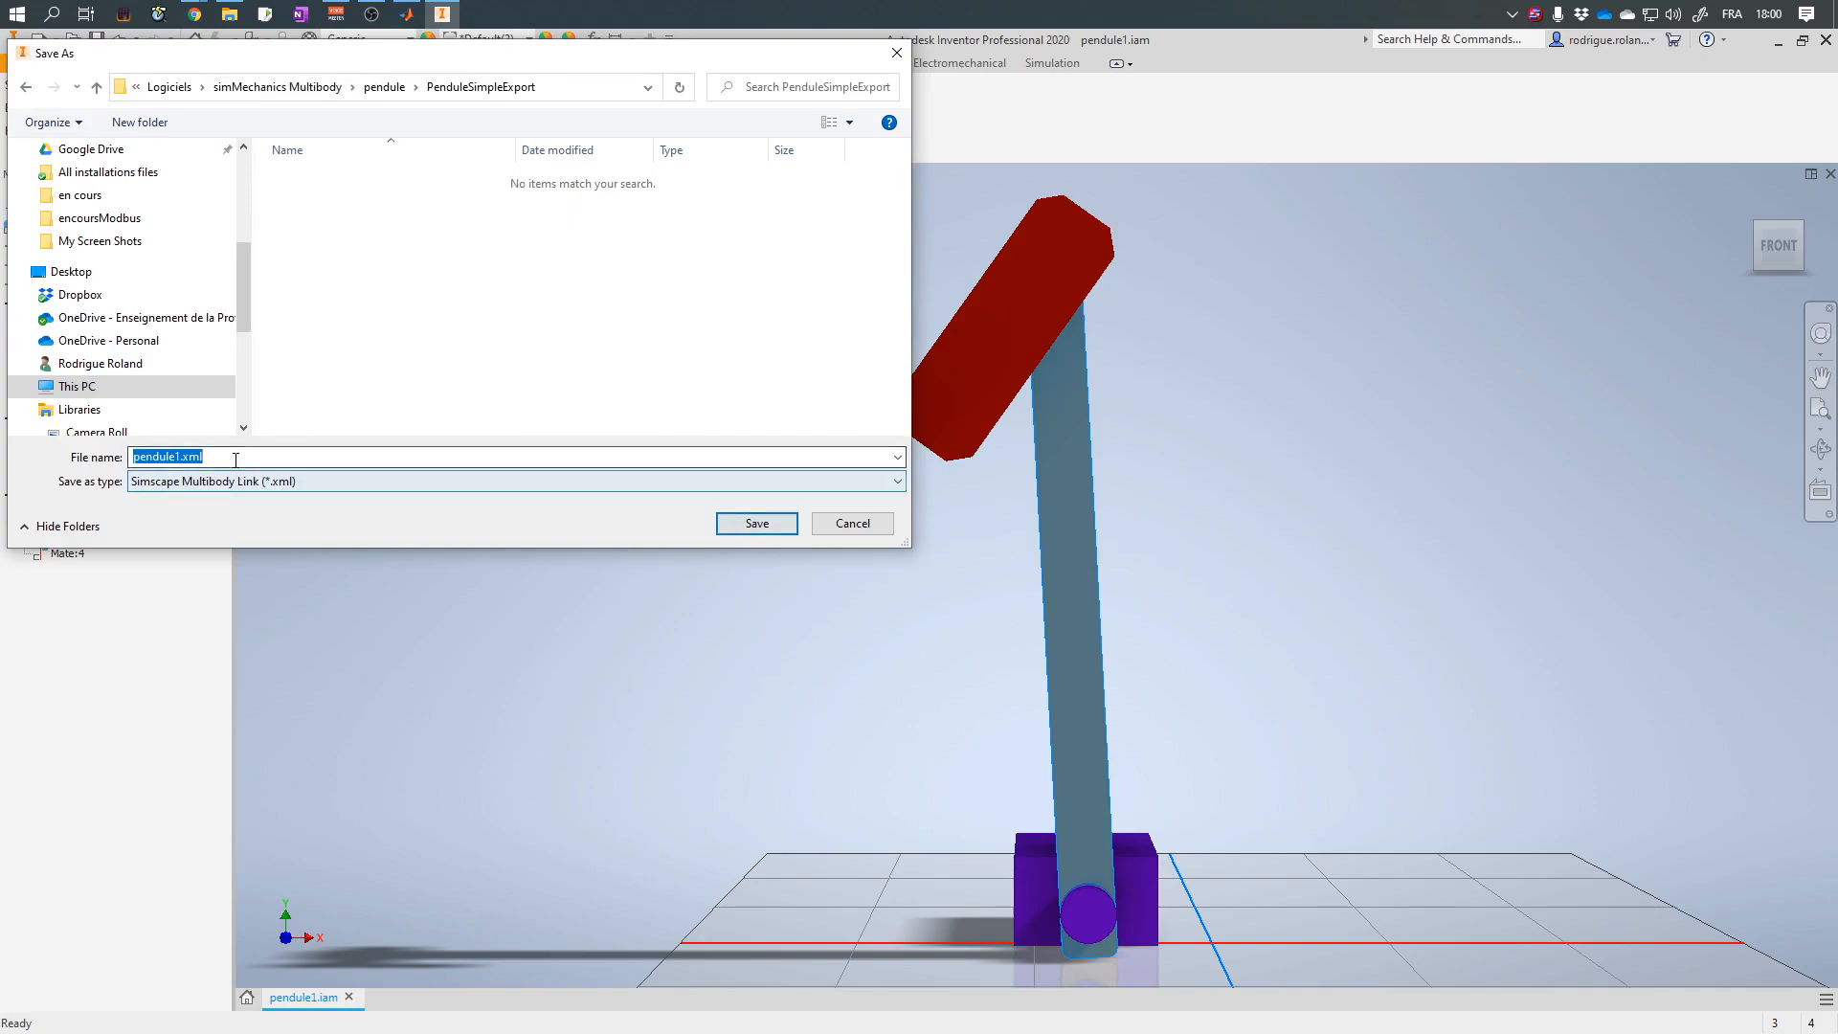
Save the export as pendulesimple, then switch to File Explorer and arrange its window to show the files in PenduleSimpleExport.
type("pendulesimple")
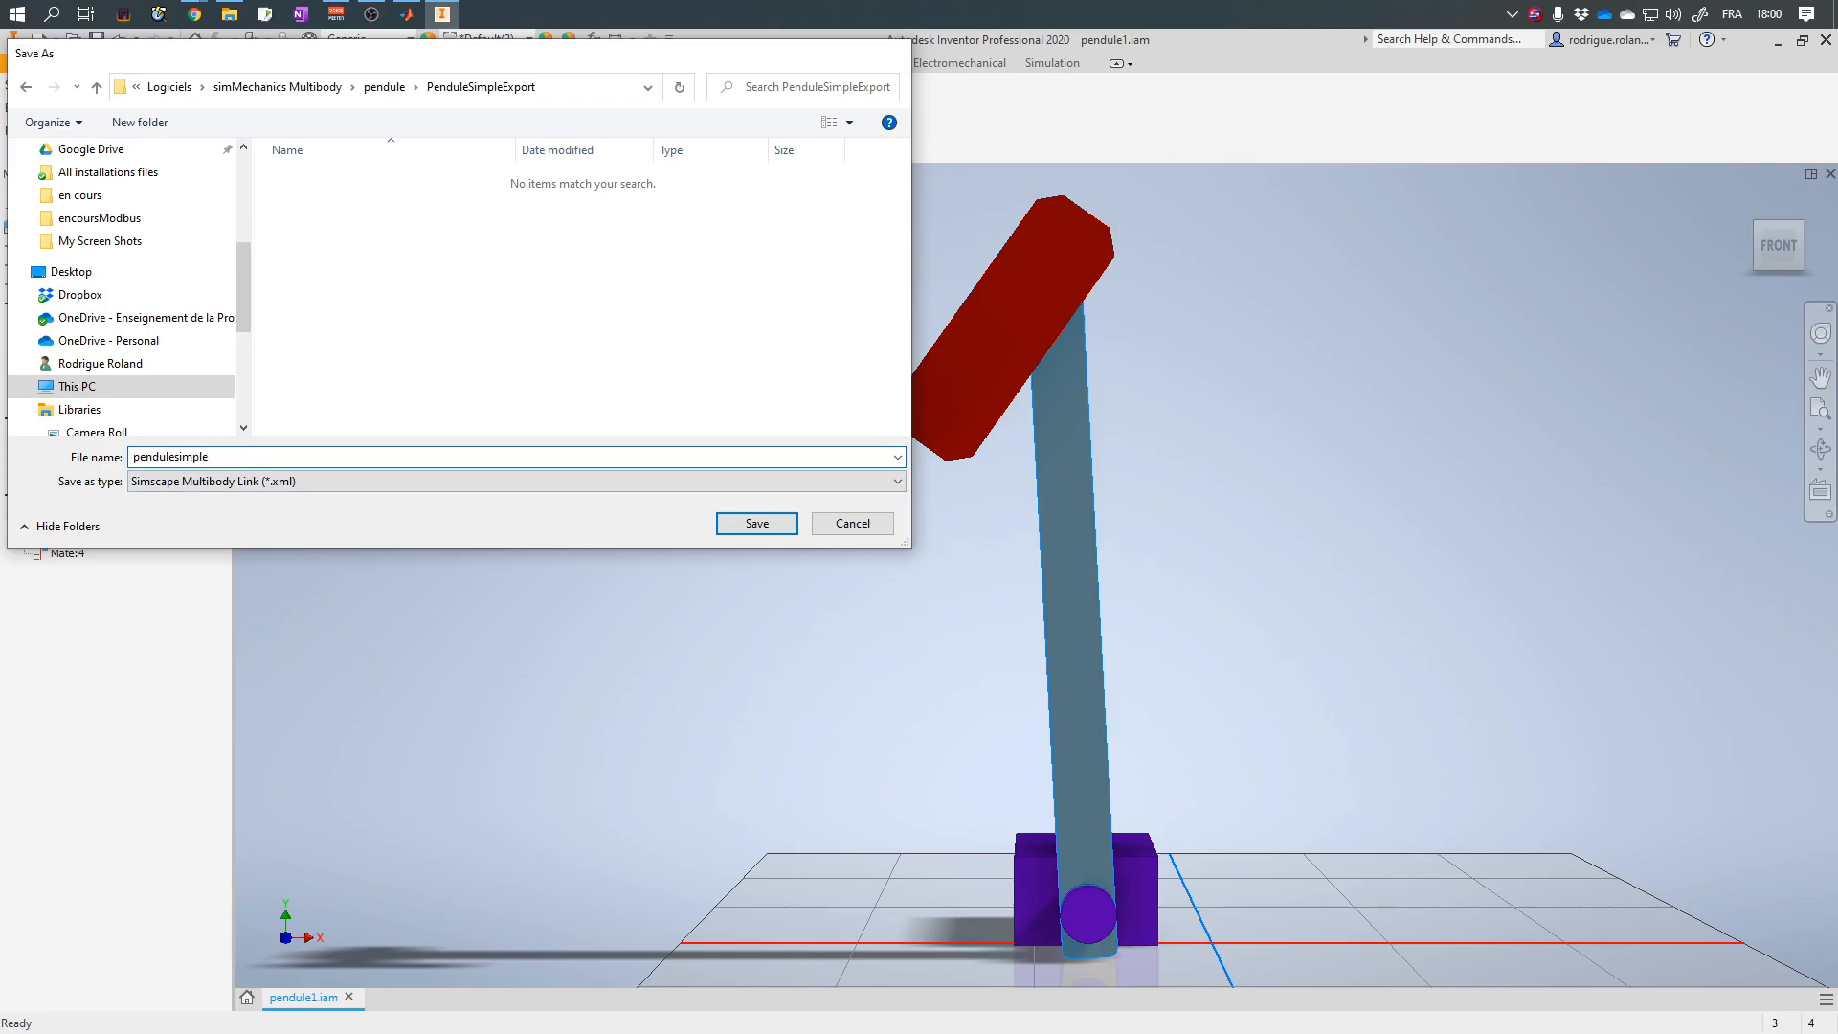
key("Return")
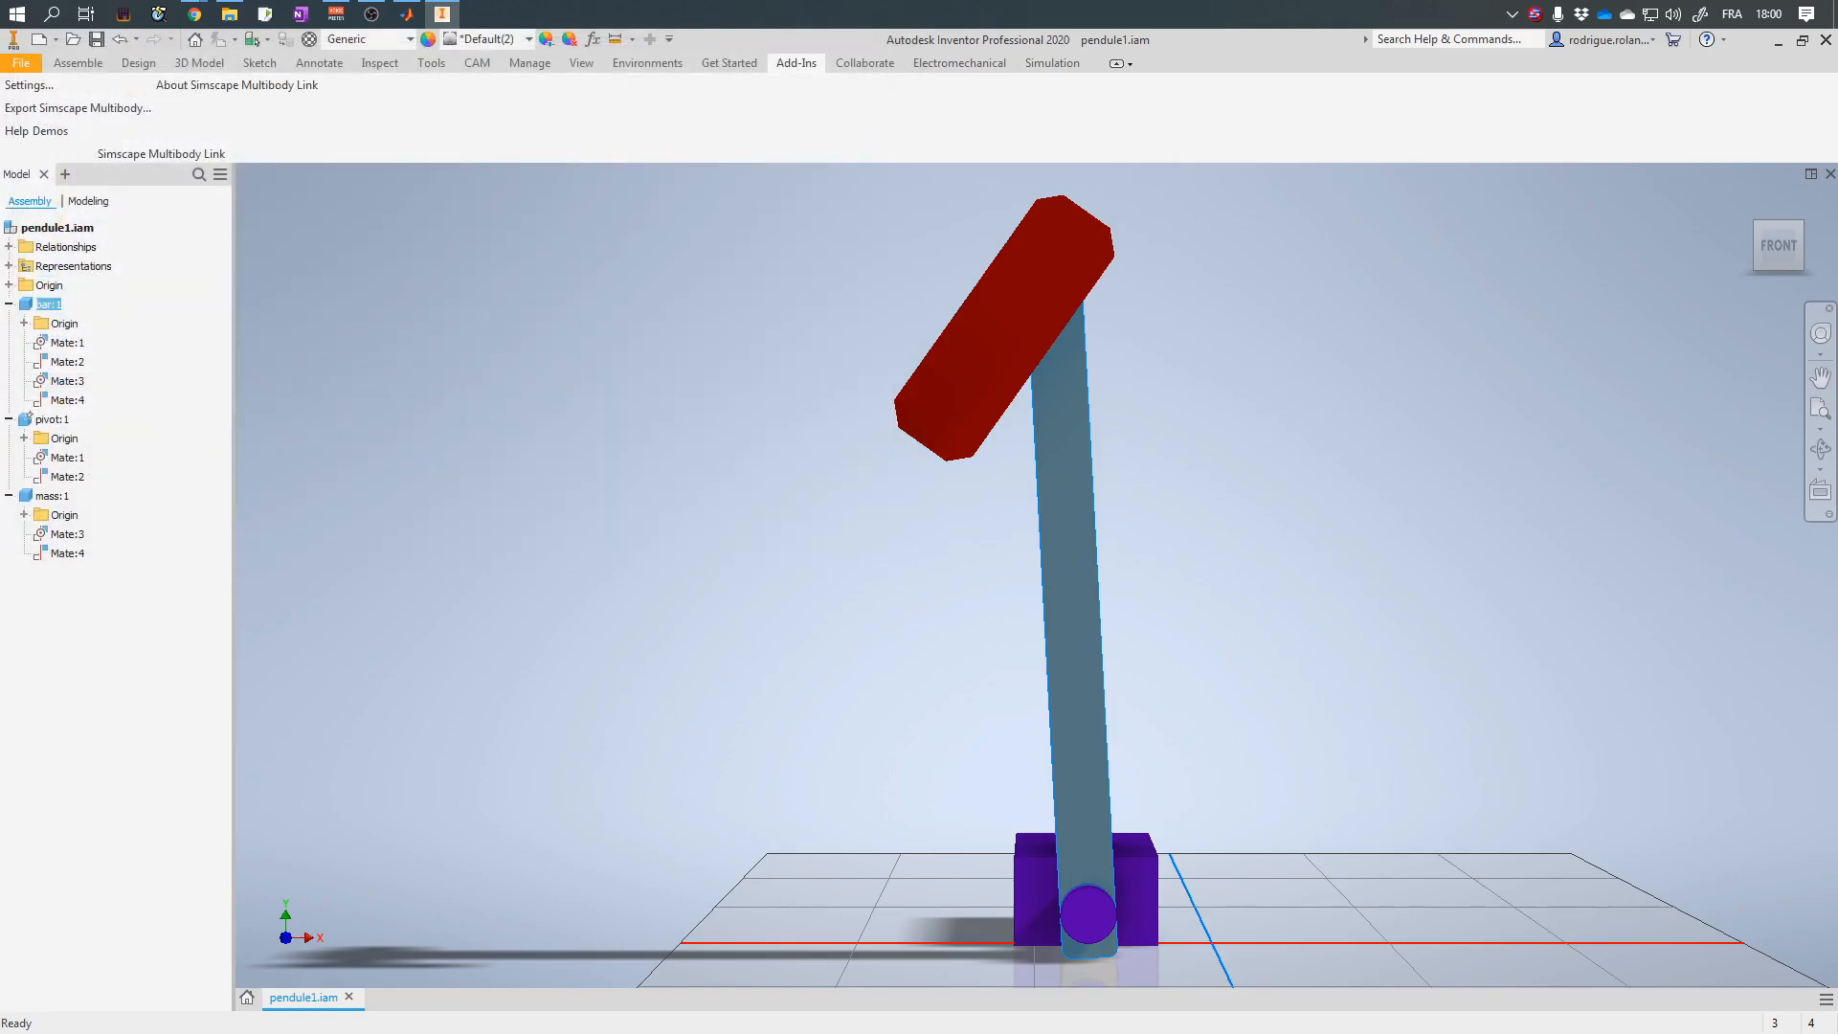
key("alt+Tab")
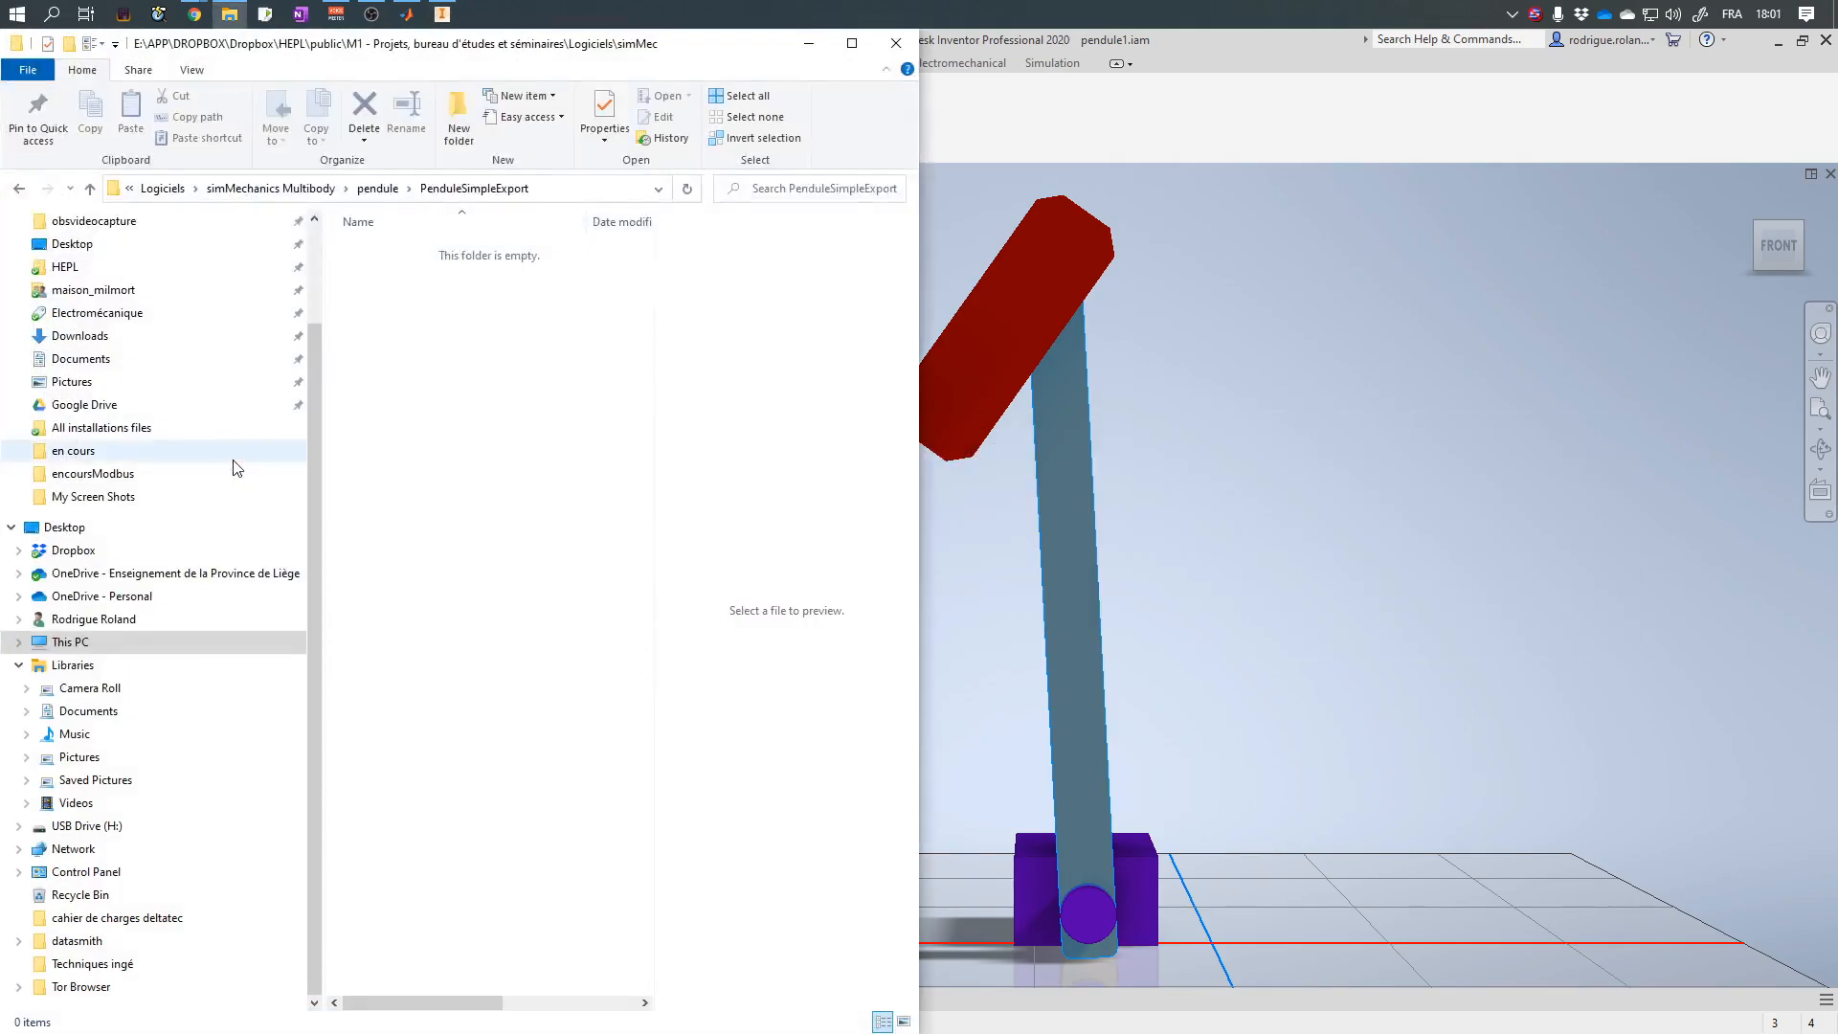
left_click_drag(456, 43, 765, 372)
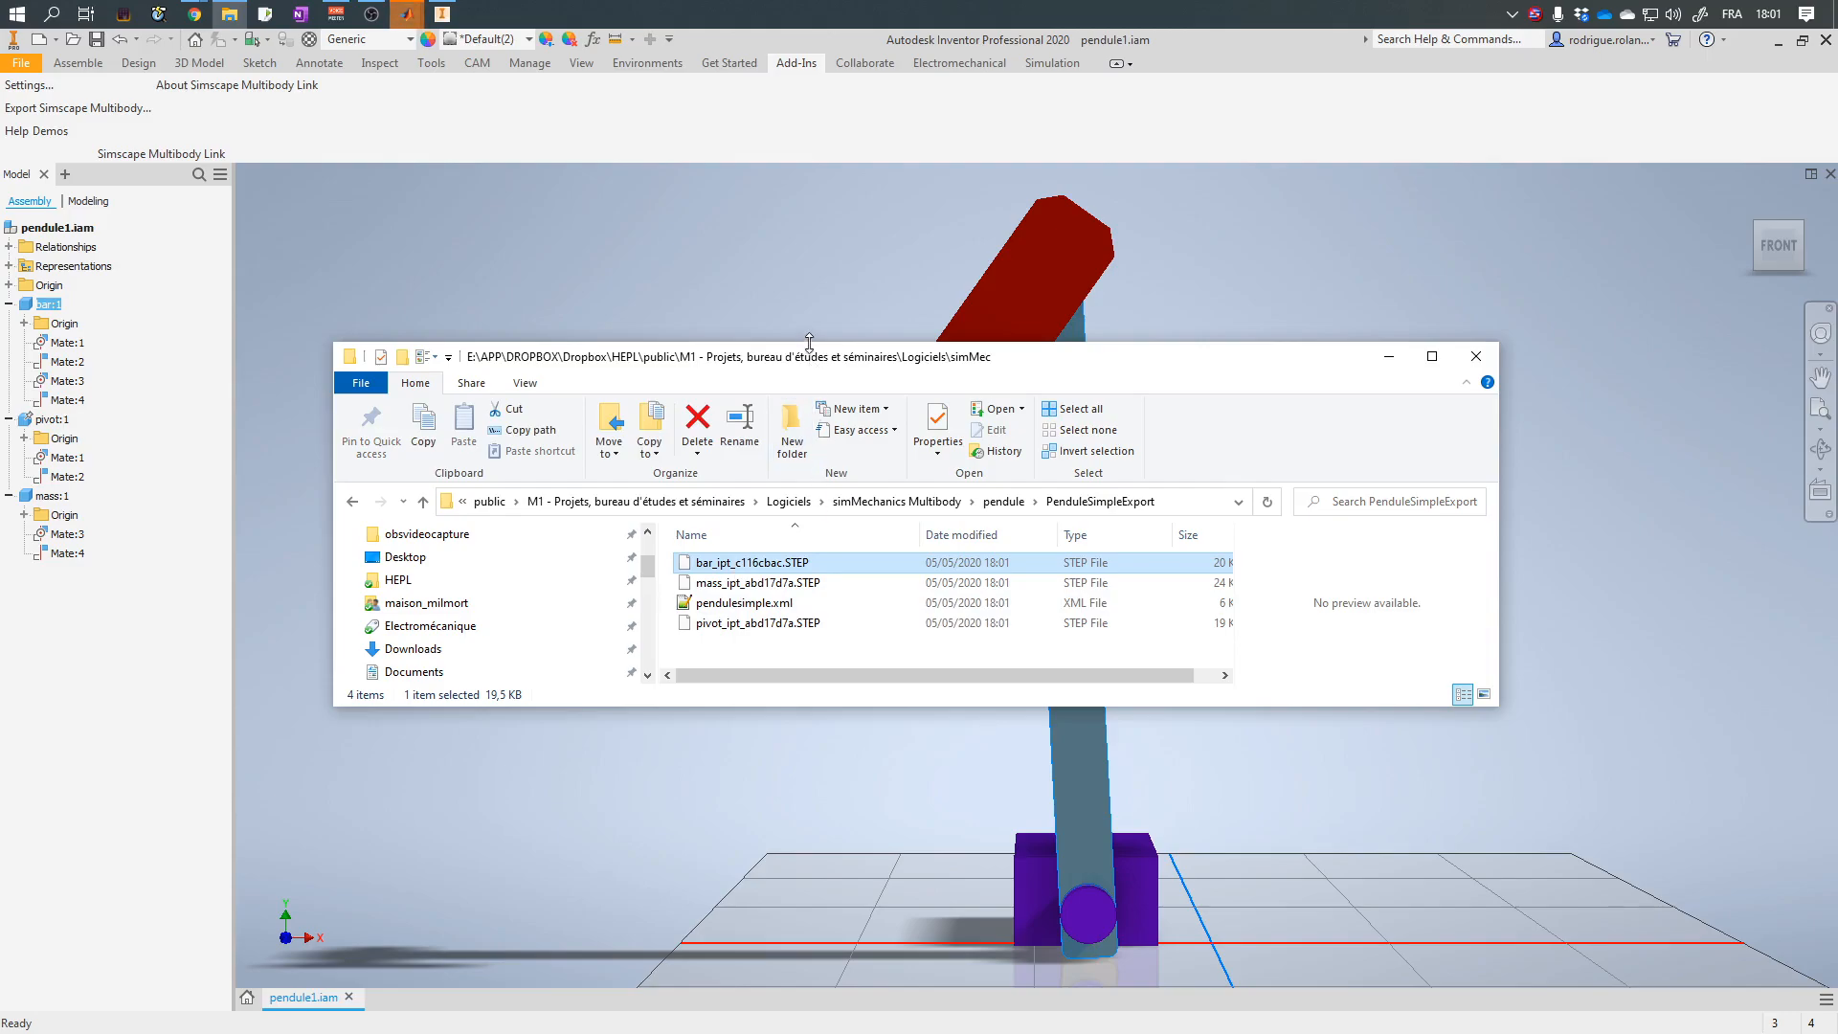
left_click_drag(809, 342, 803, 159)
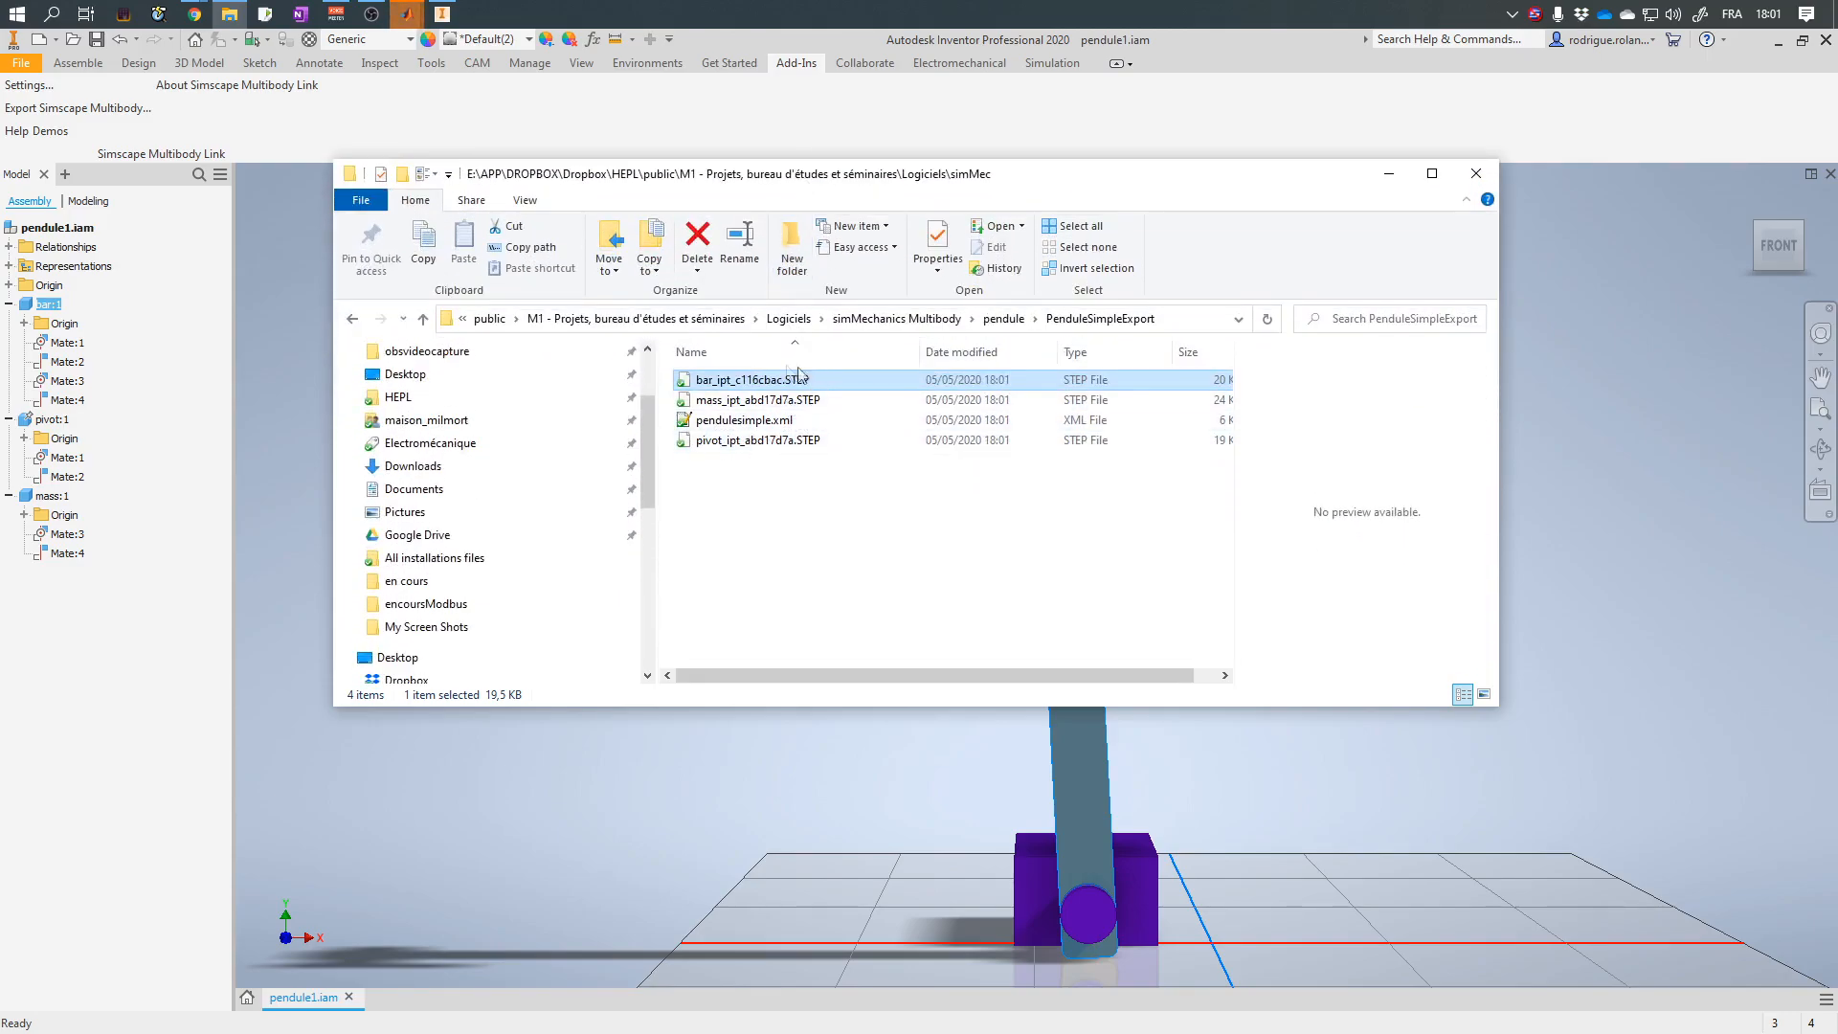
left_click_drag(1022, 187, 744, 176)
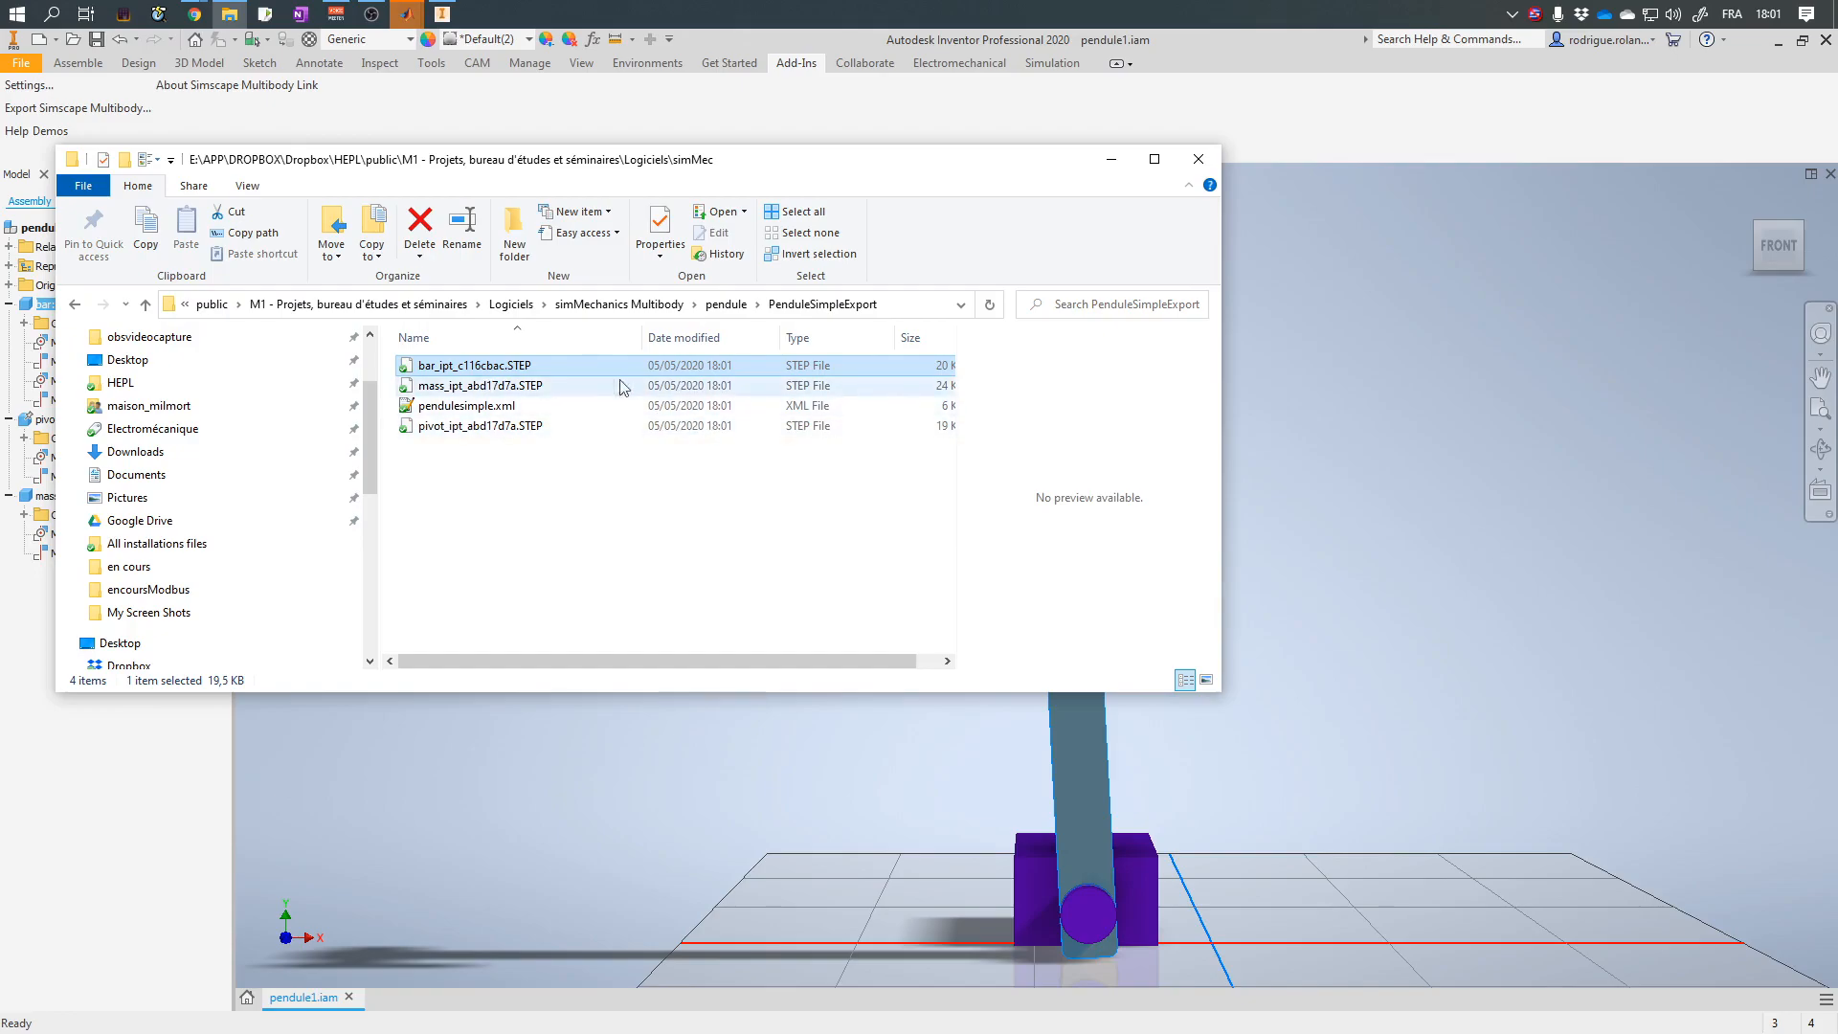
Open pendulesimple.xml in Notepad++ and examine its instances, mate constraints and the mass properties of bar.ipt.
left_click(460, 410)
double_click(457, 407)
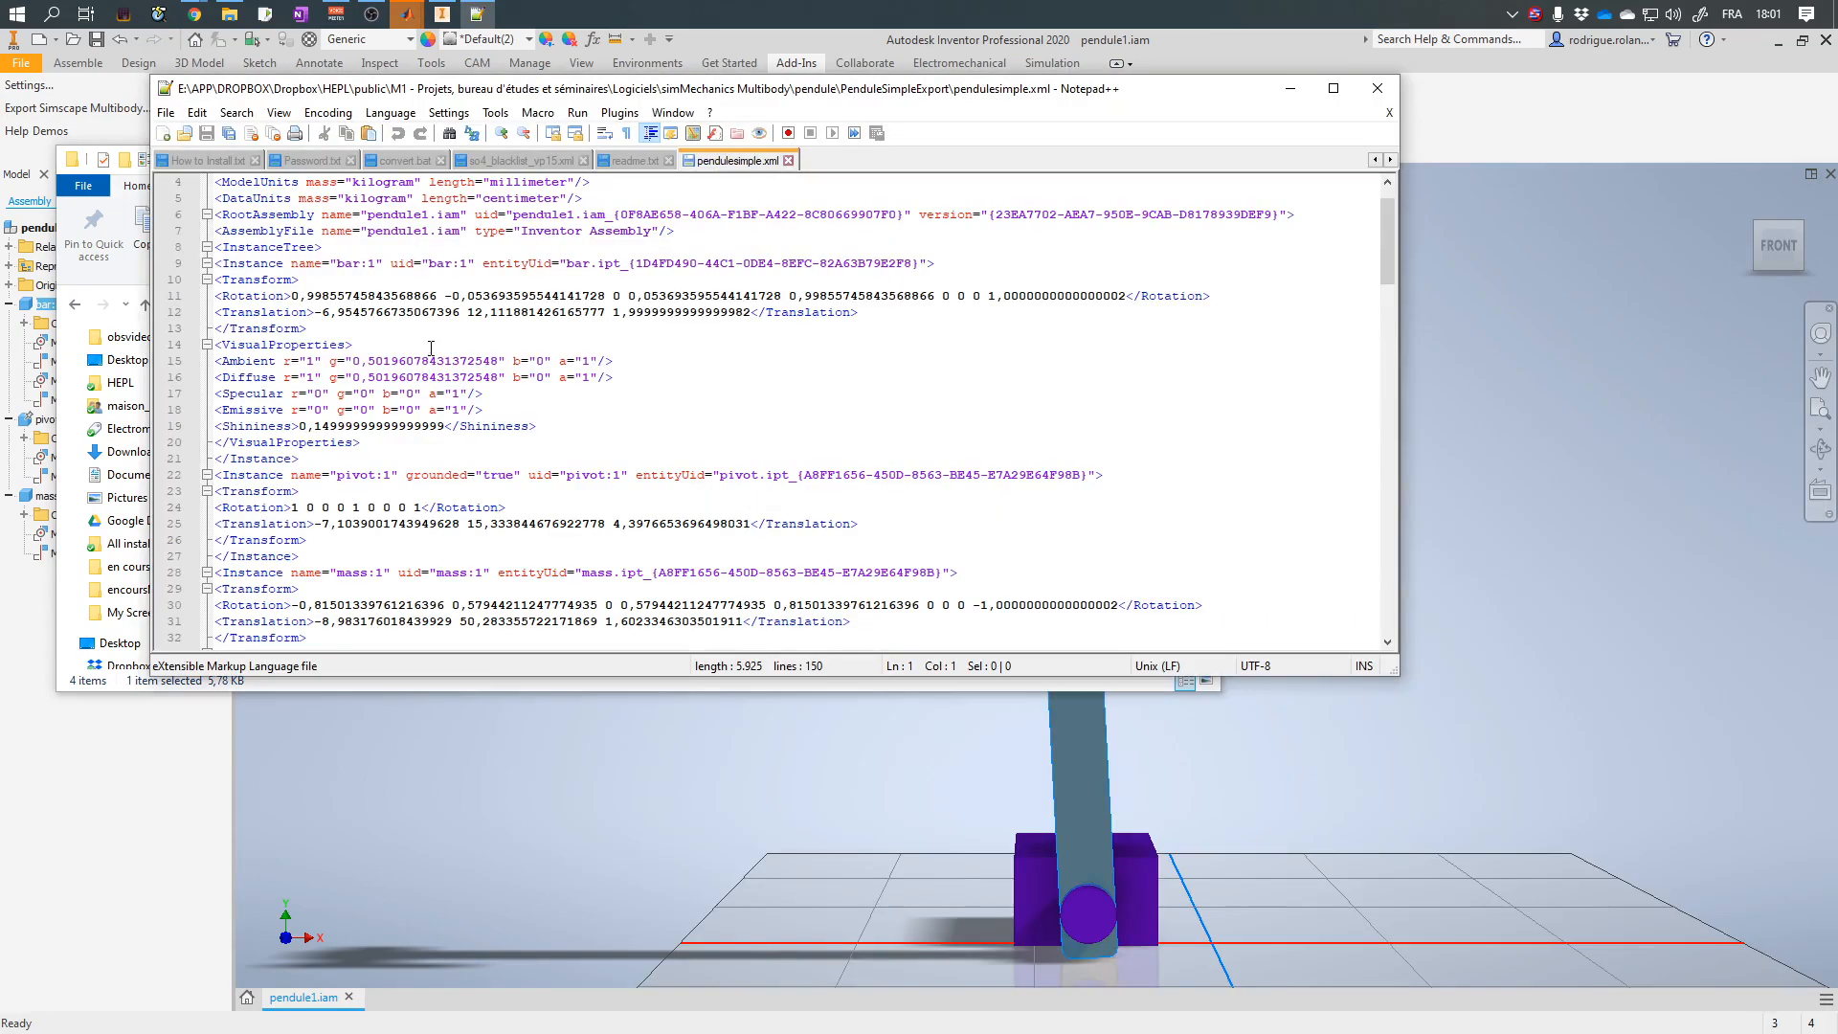
scroll(447, 392, "down", 7)
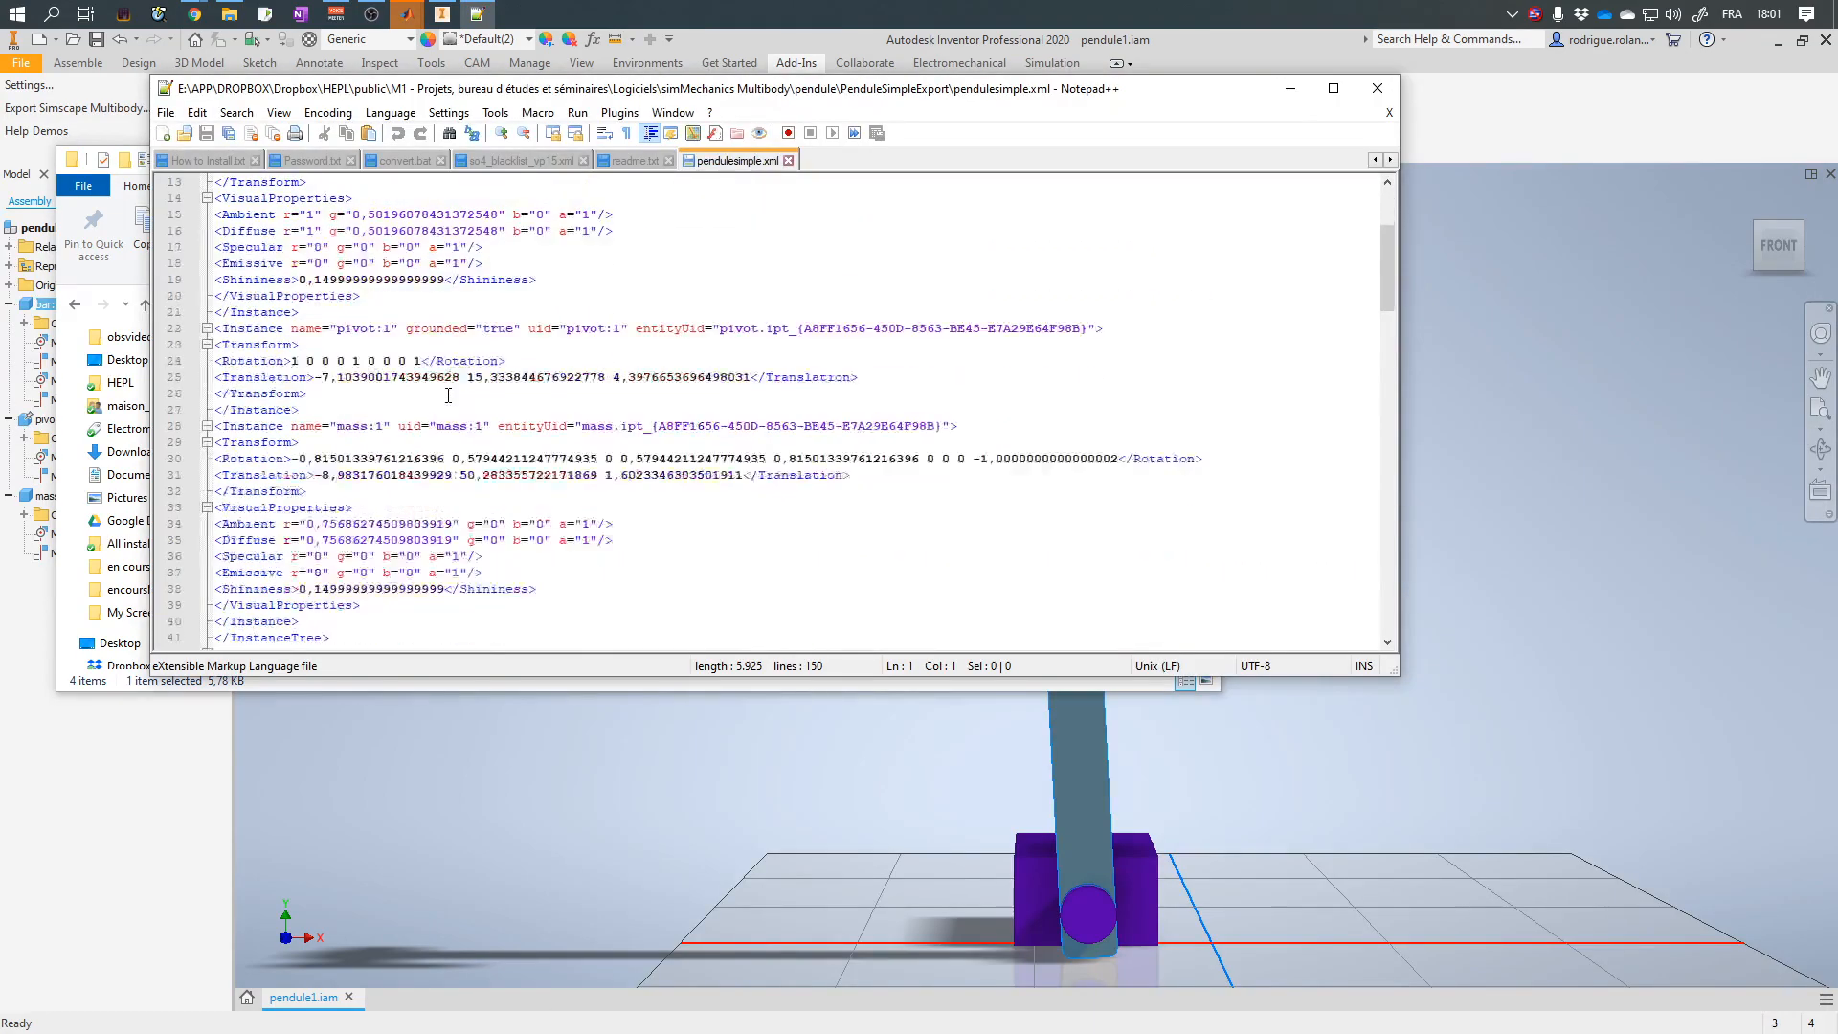
scroll(447, 395, "down", 6)
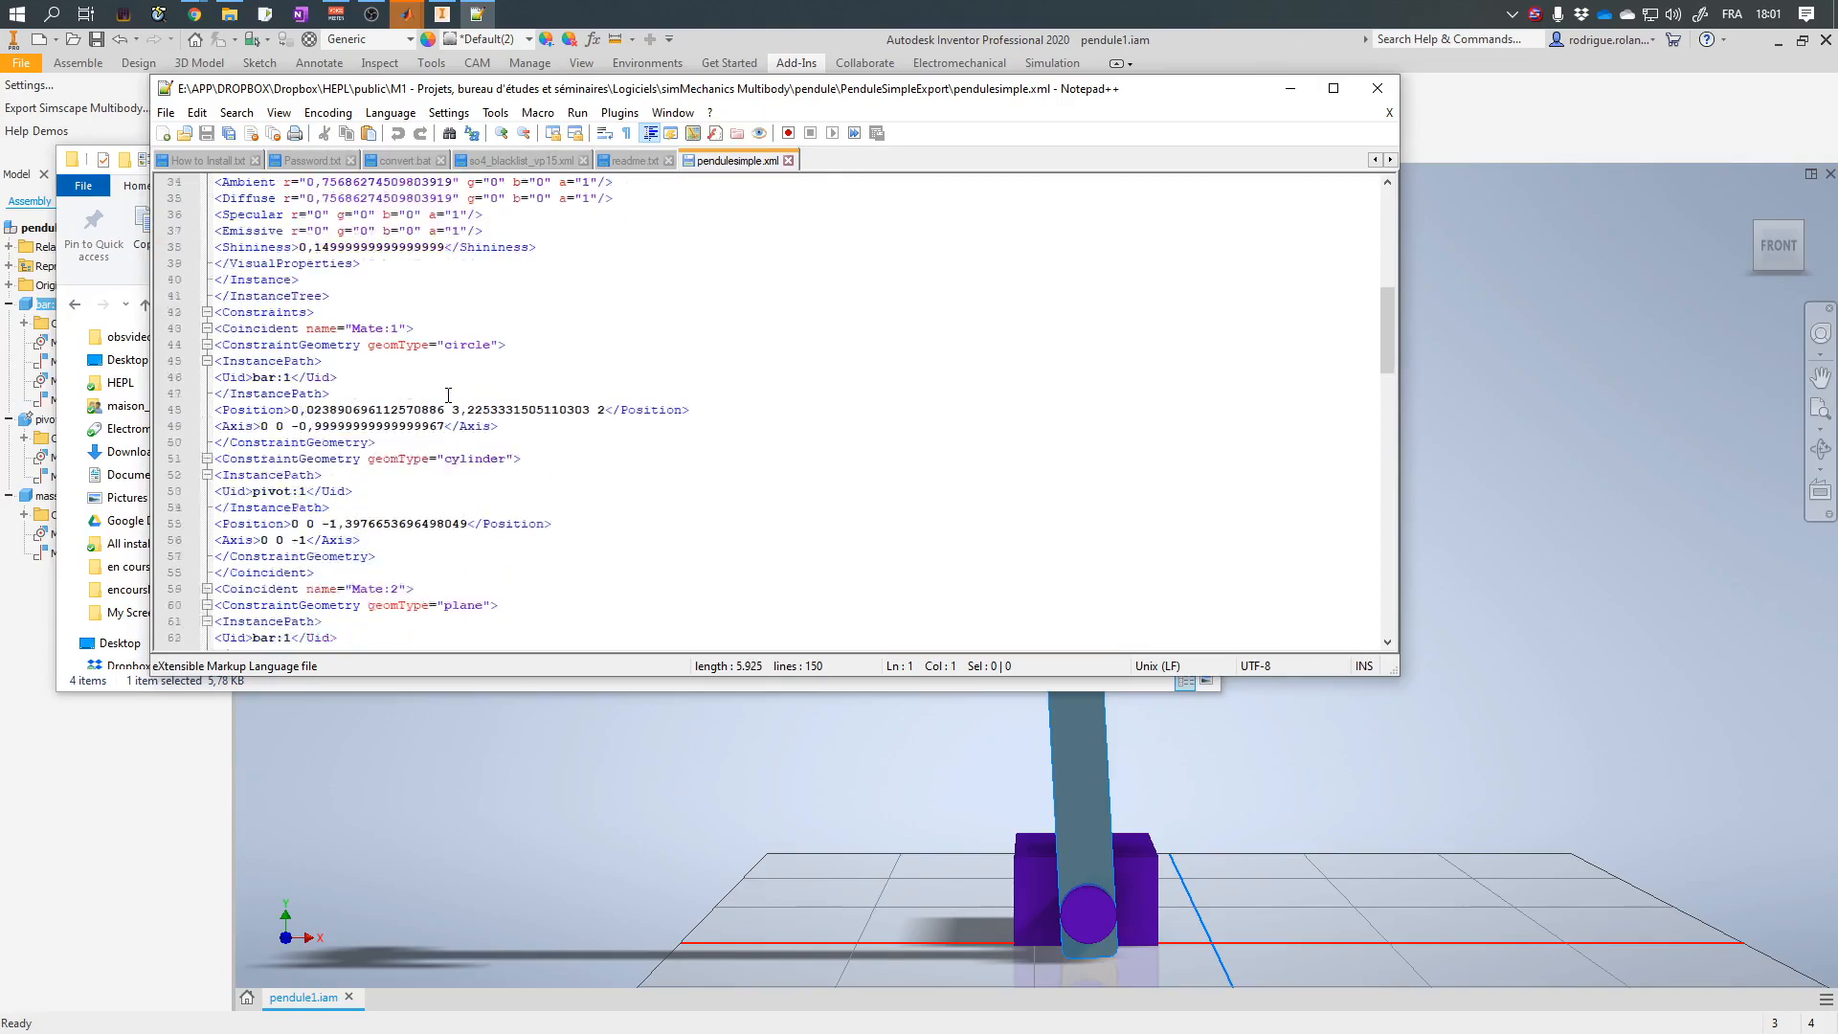
scroll(448, 394, "down", 11)
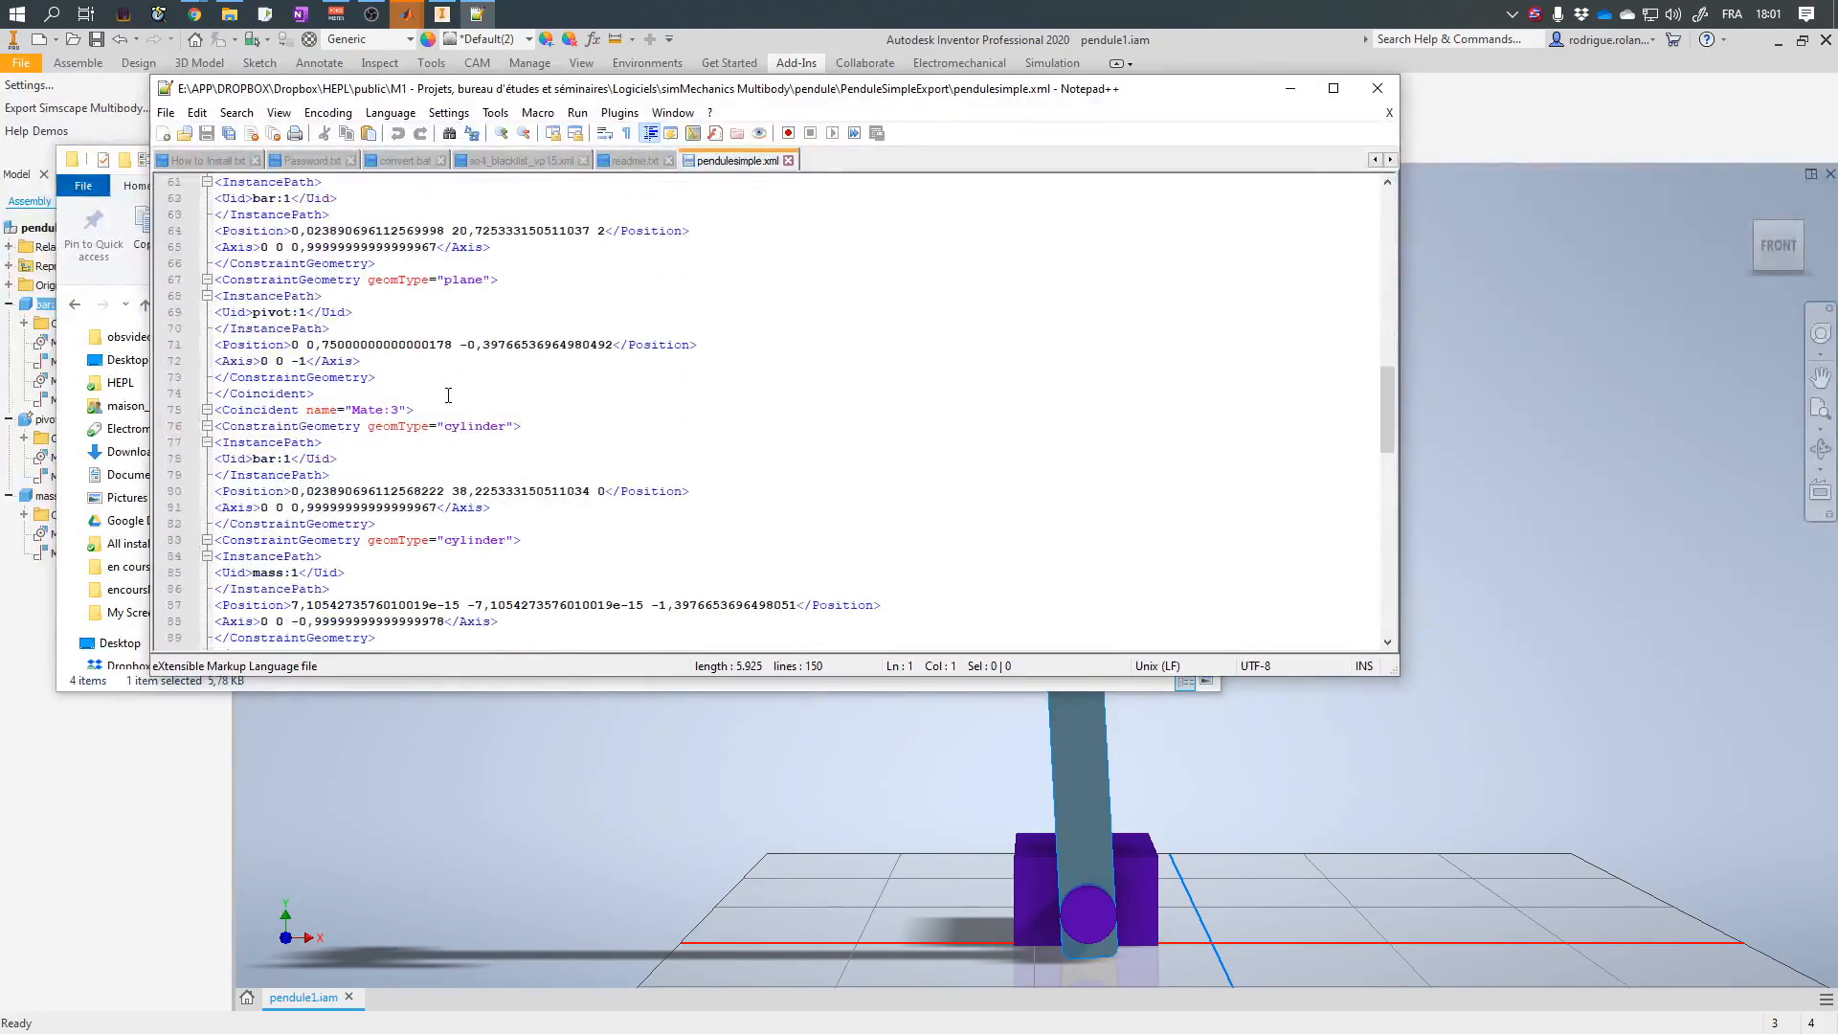
scroll(449, 395, "down", 8)
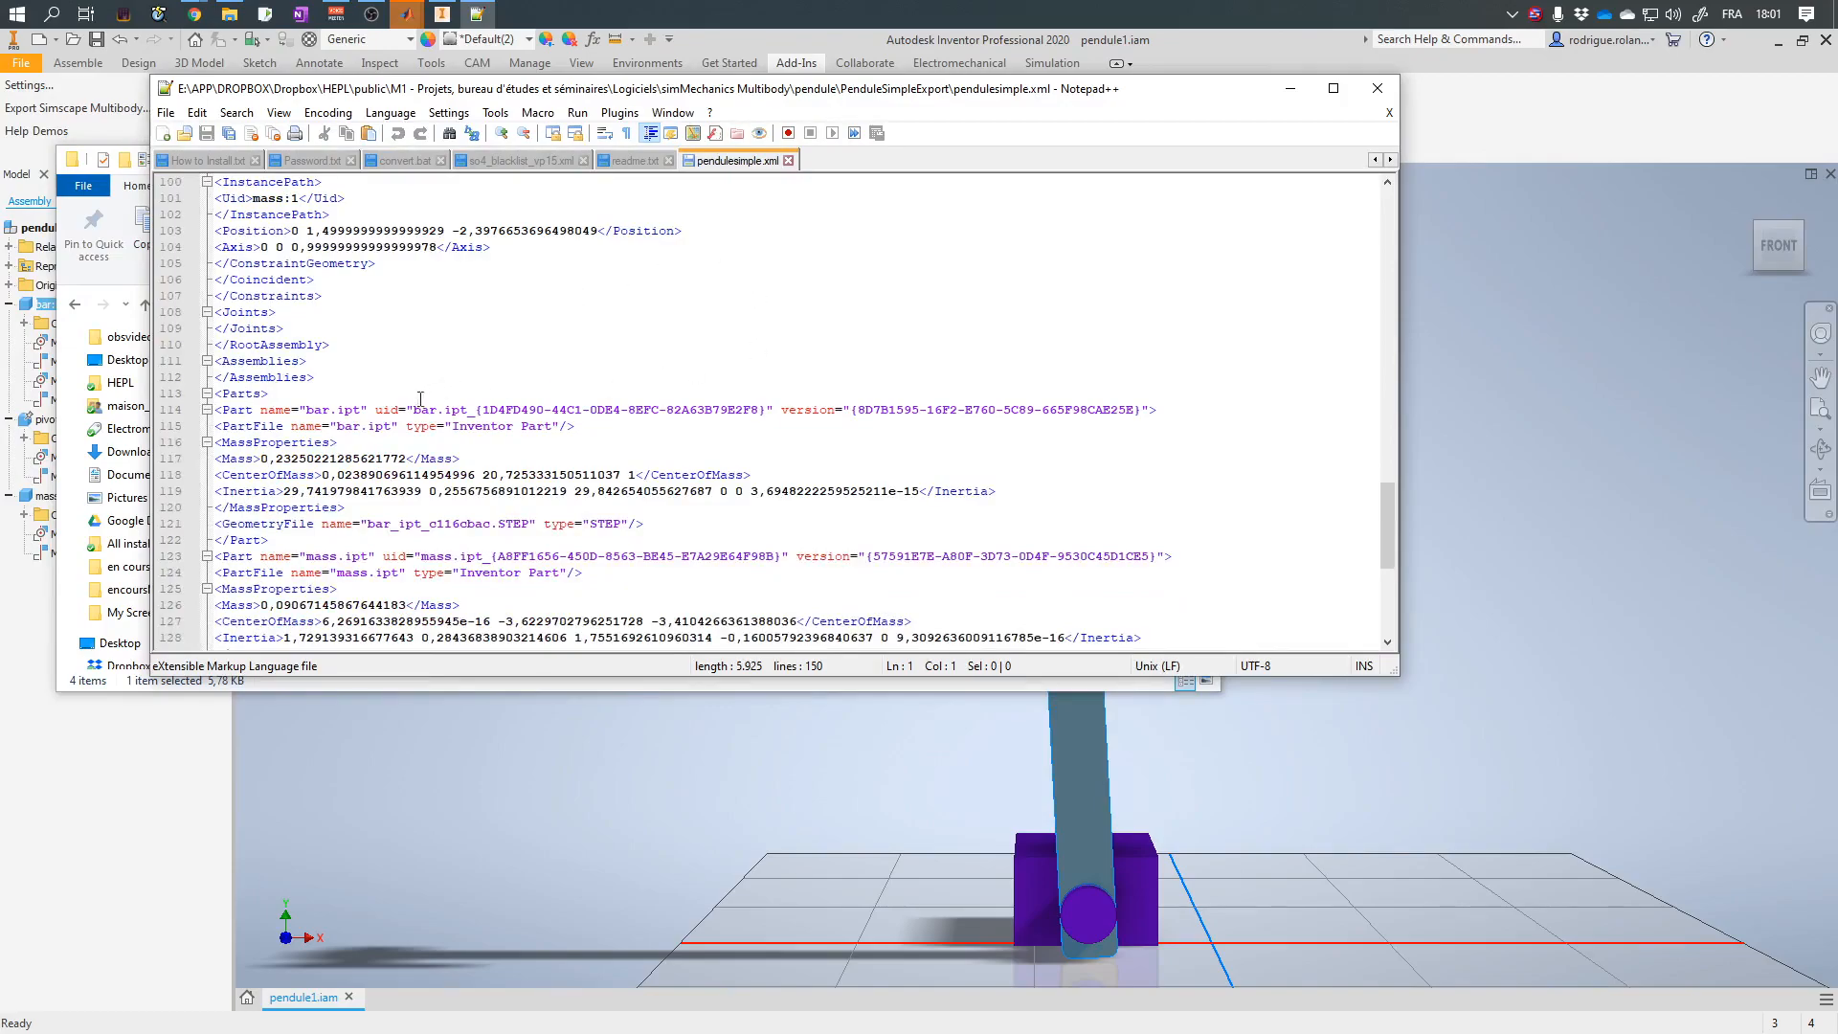
left_click_drag(411, 458, 253, 459)
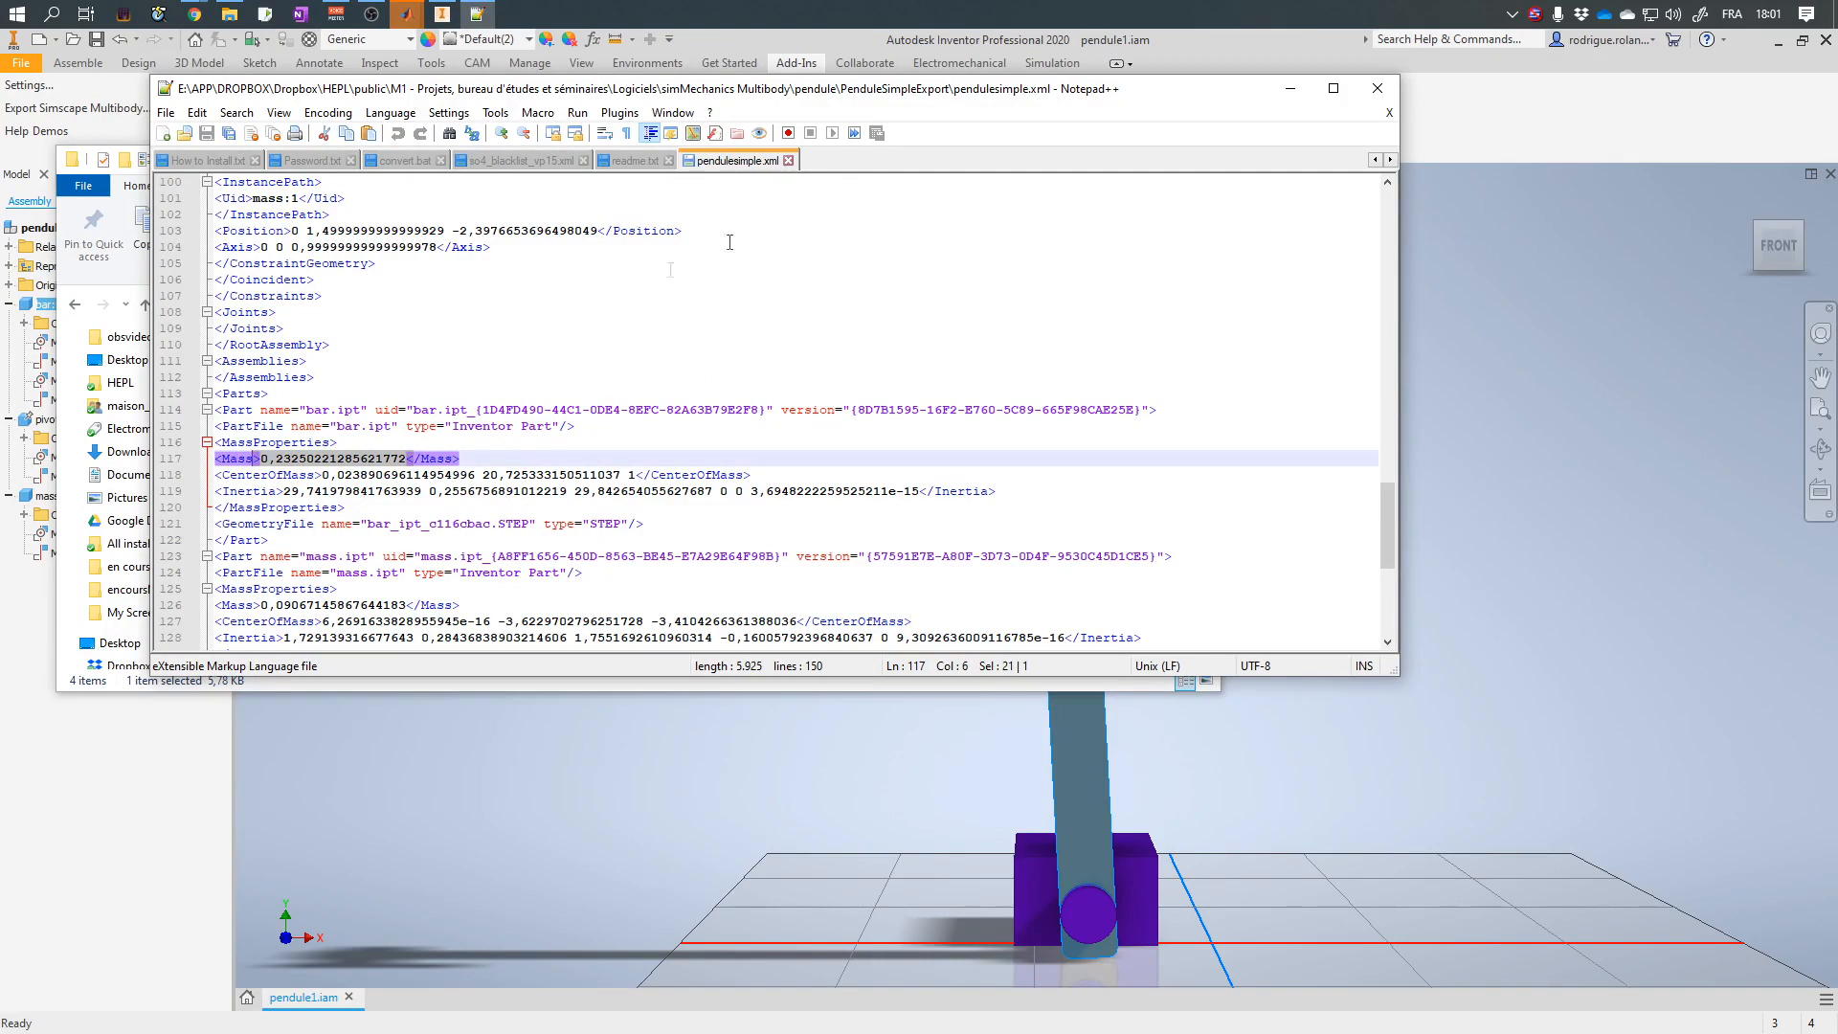
left_click(367, 426)
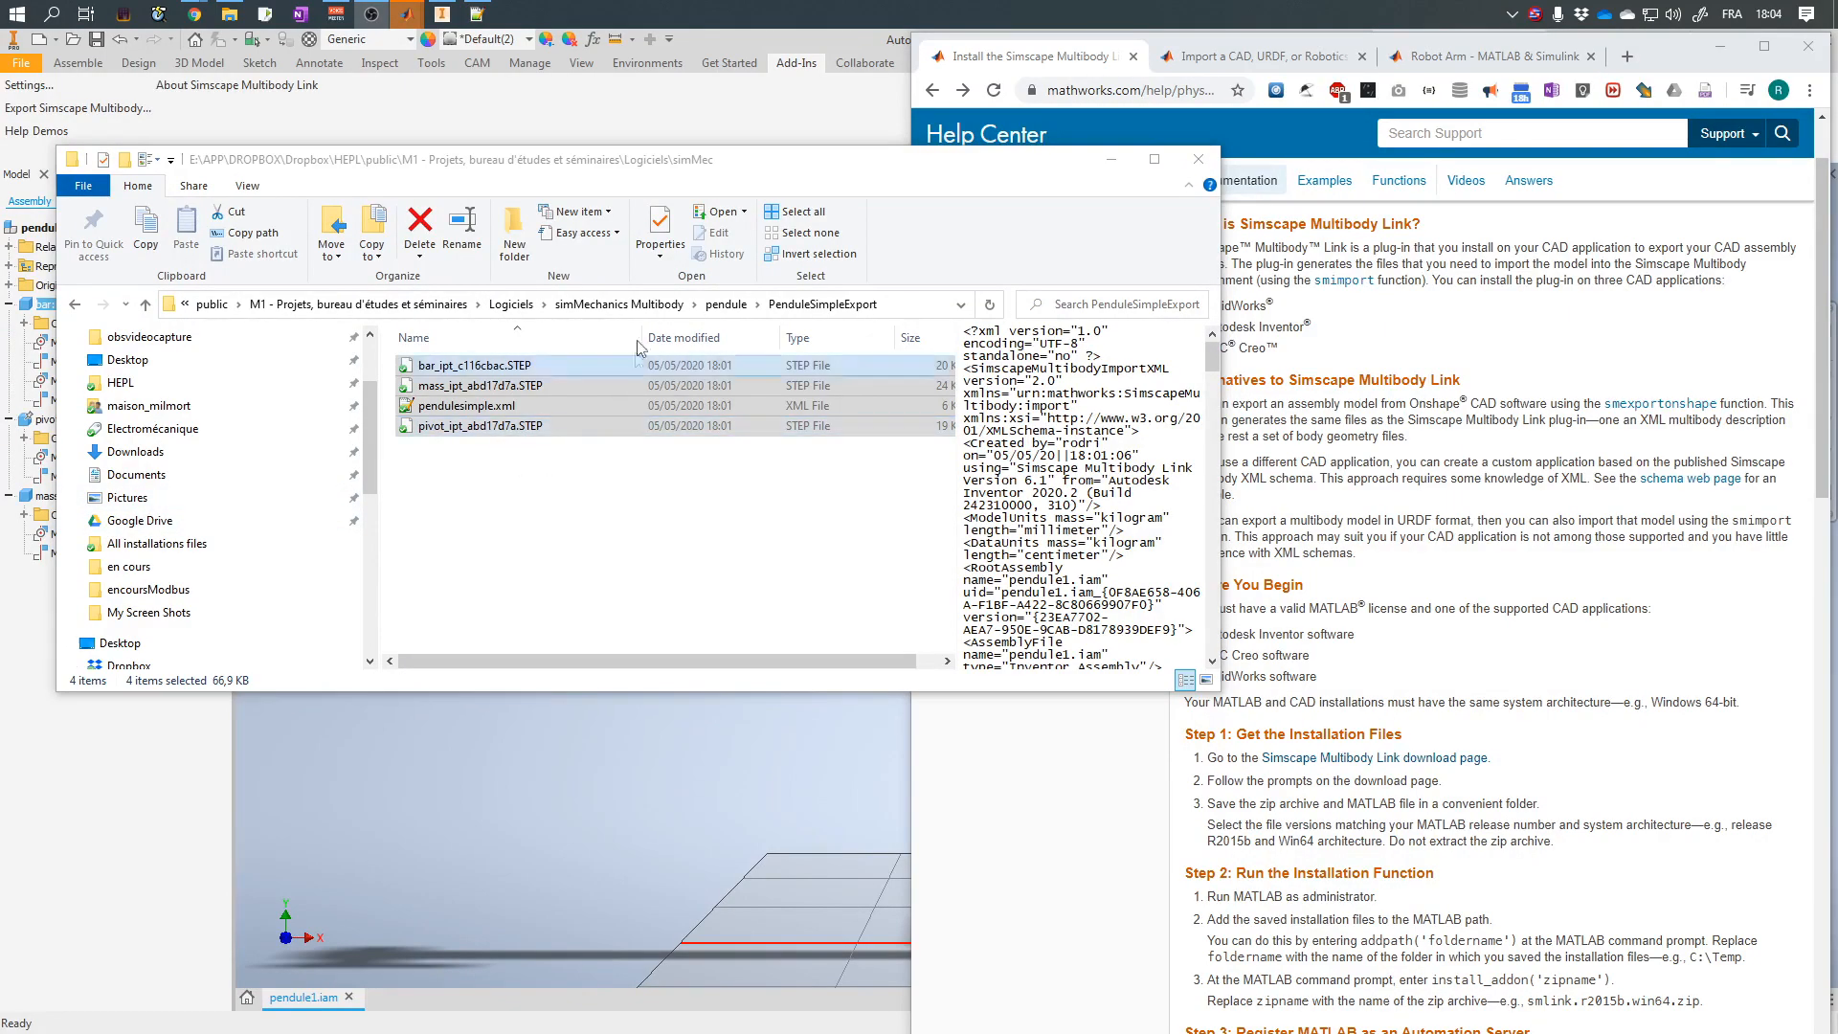
Copy the PenduleSimpleExport folder path from File Explorer and make it MATLAB's current folder.
left_click(898, 307)
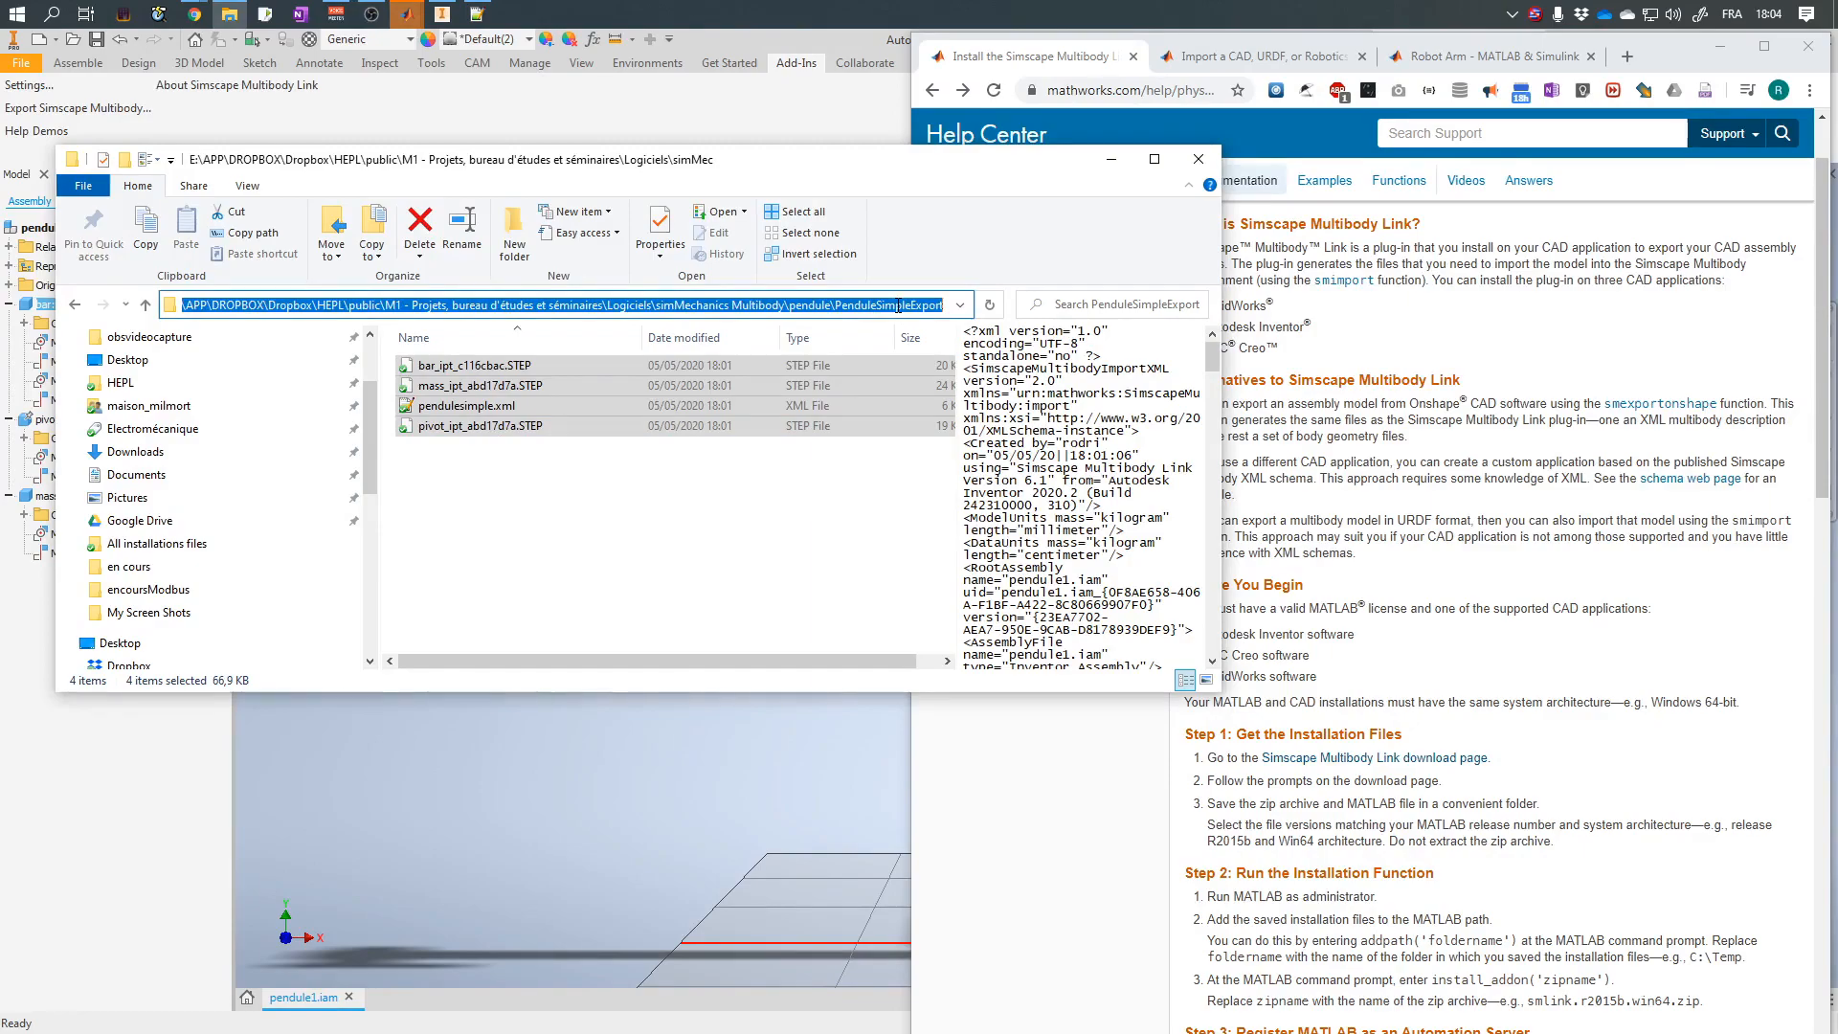
left_click(407, 13)
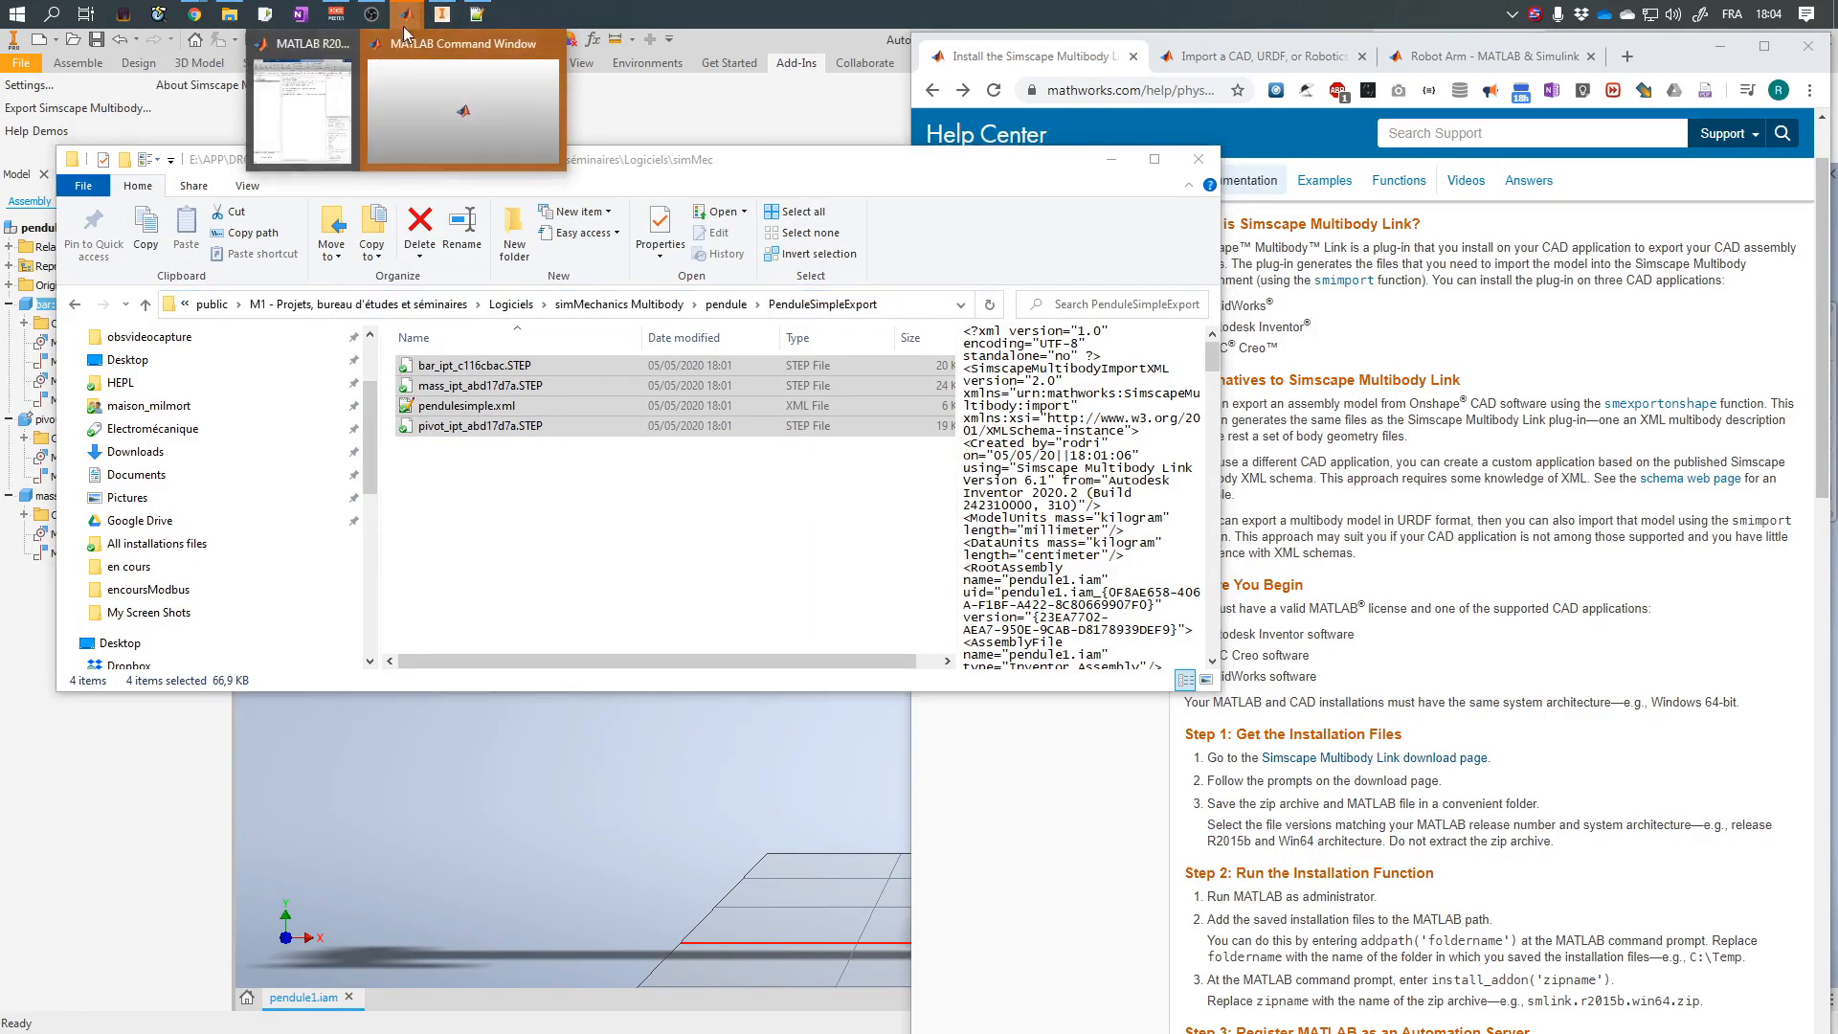
left_click(319, 137)
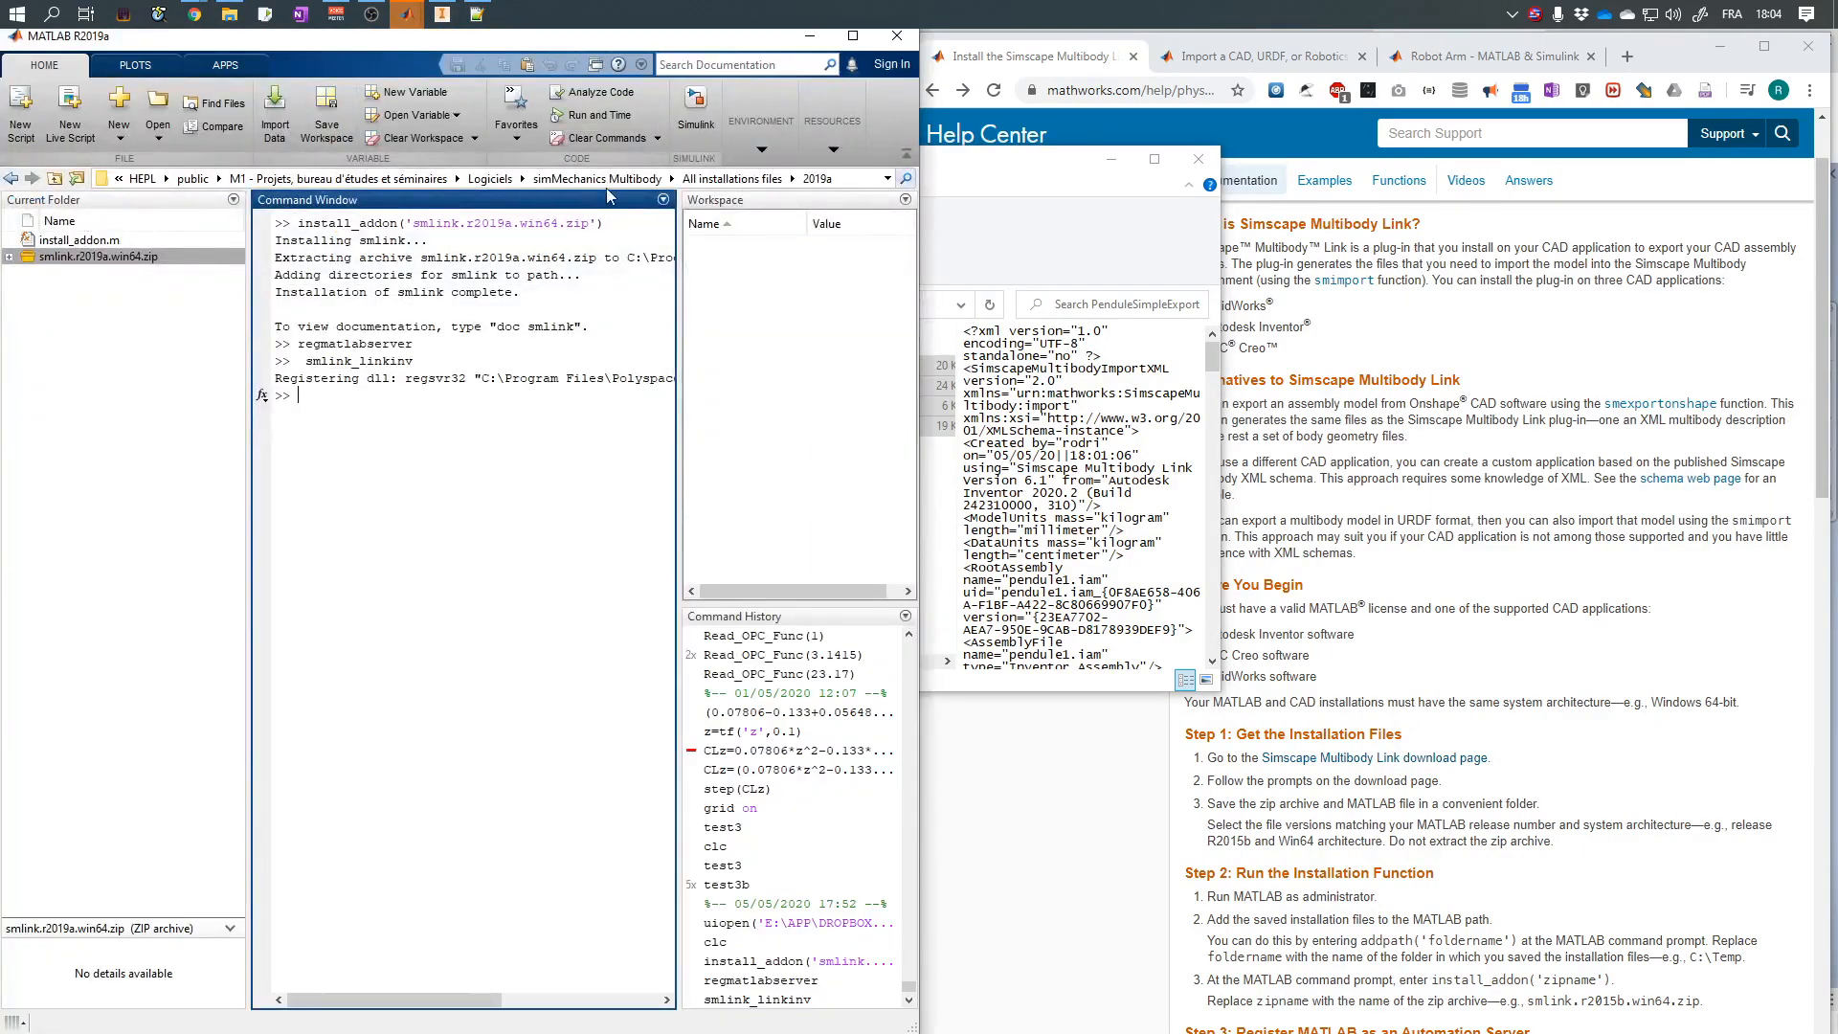
left_click(845, 180)
key("ctrl+v")
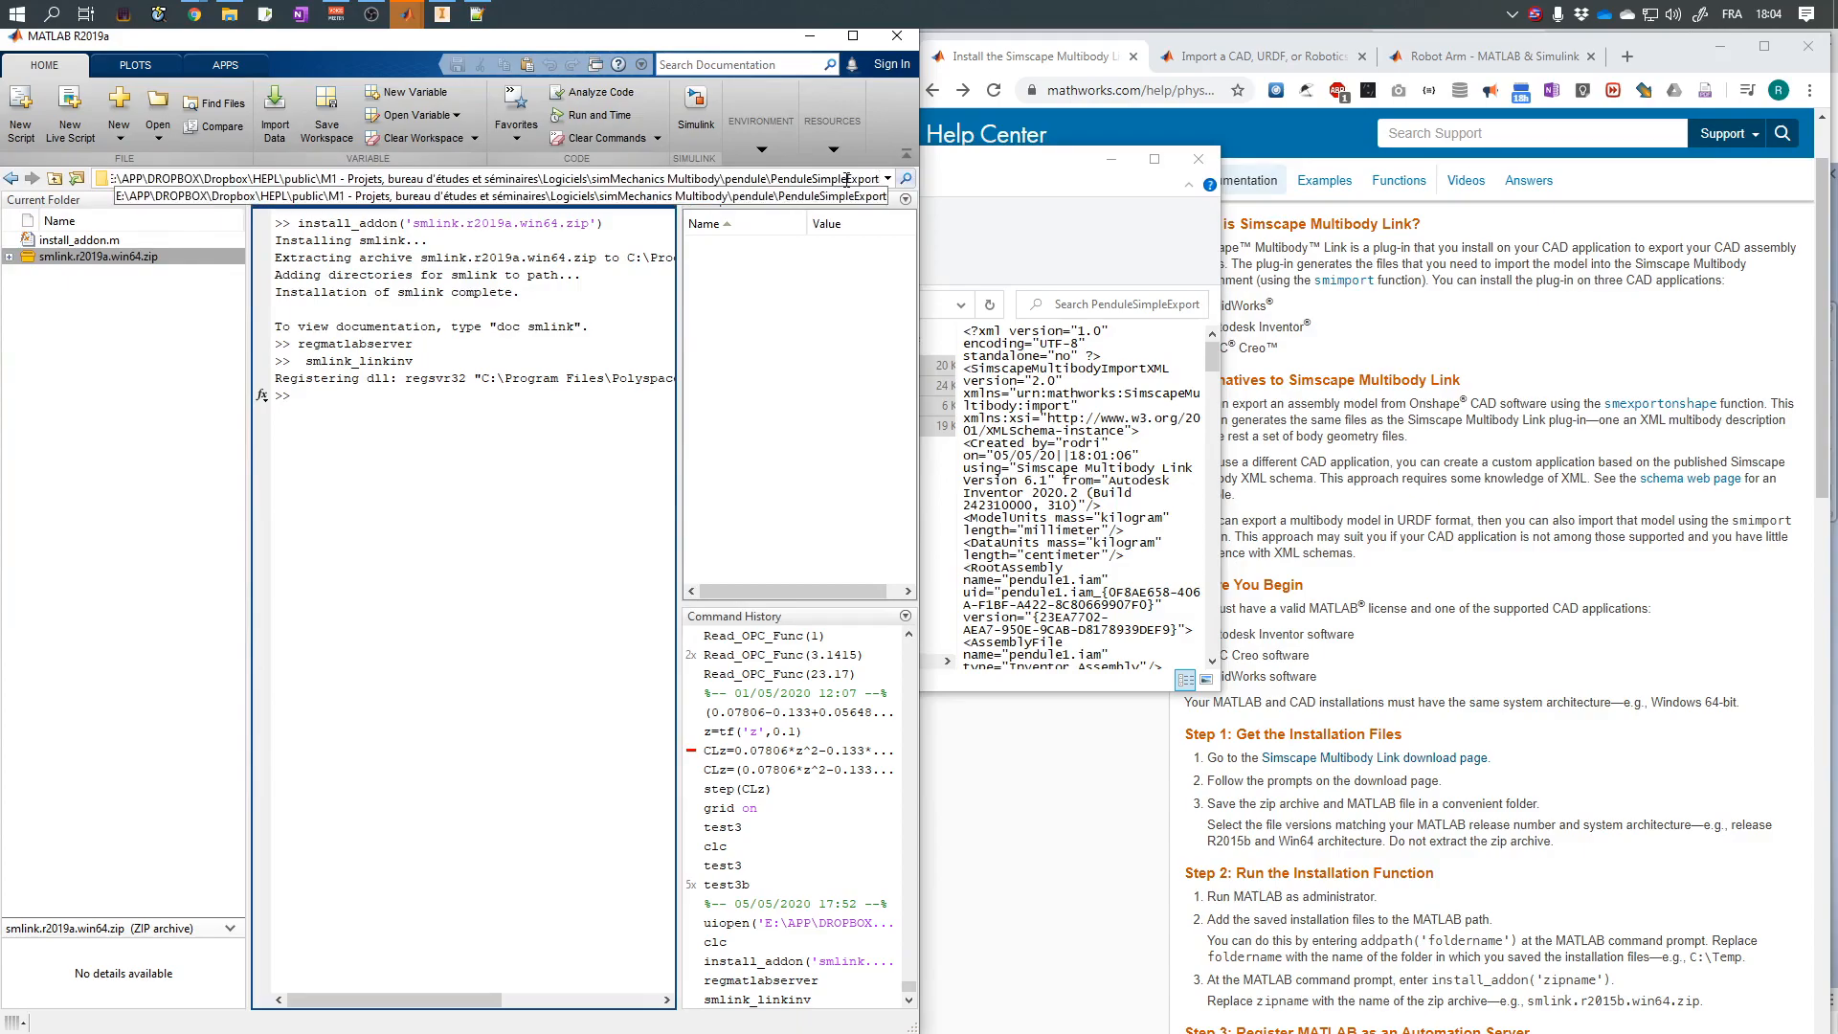
key("Return")
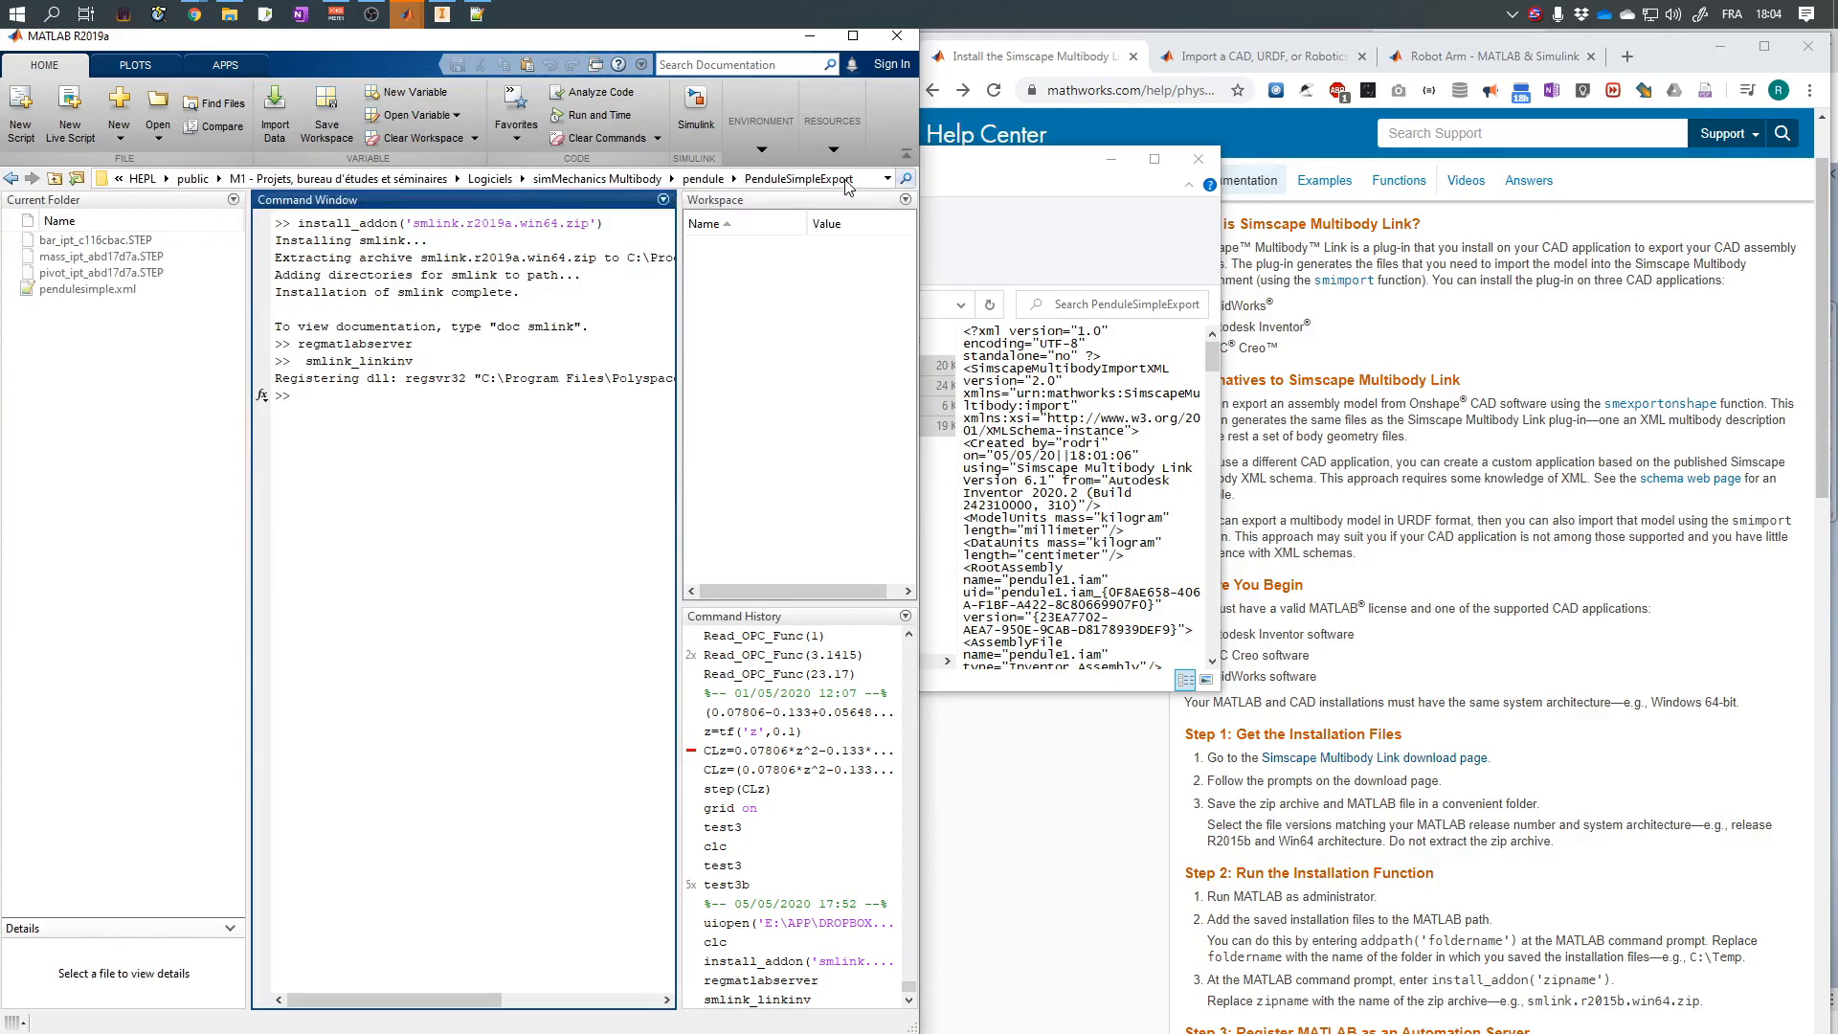
Select pendulesimple.xml in the current folder and clear the MATLAB command window with clc.
left_click(96, 292)
left_click(337, 431)
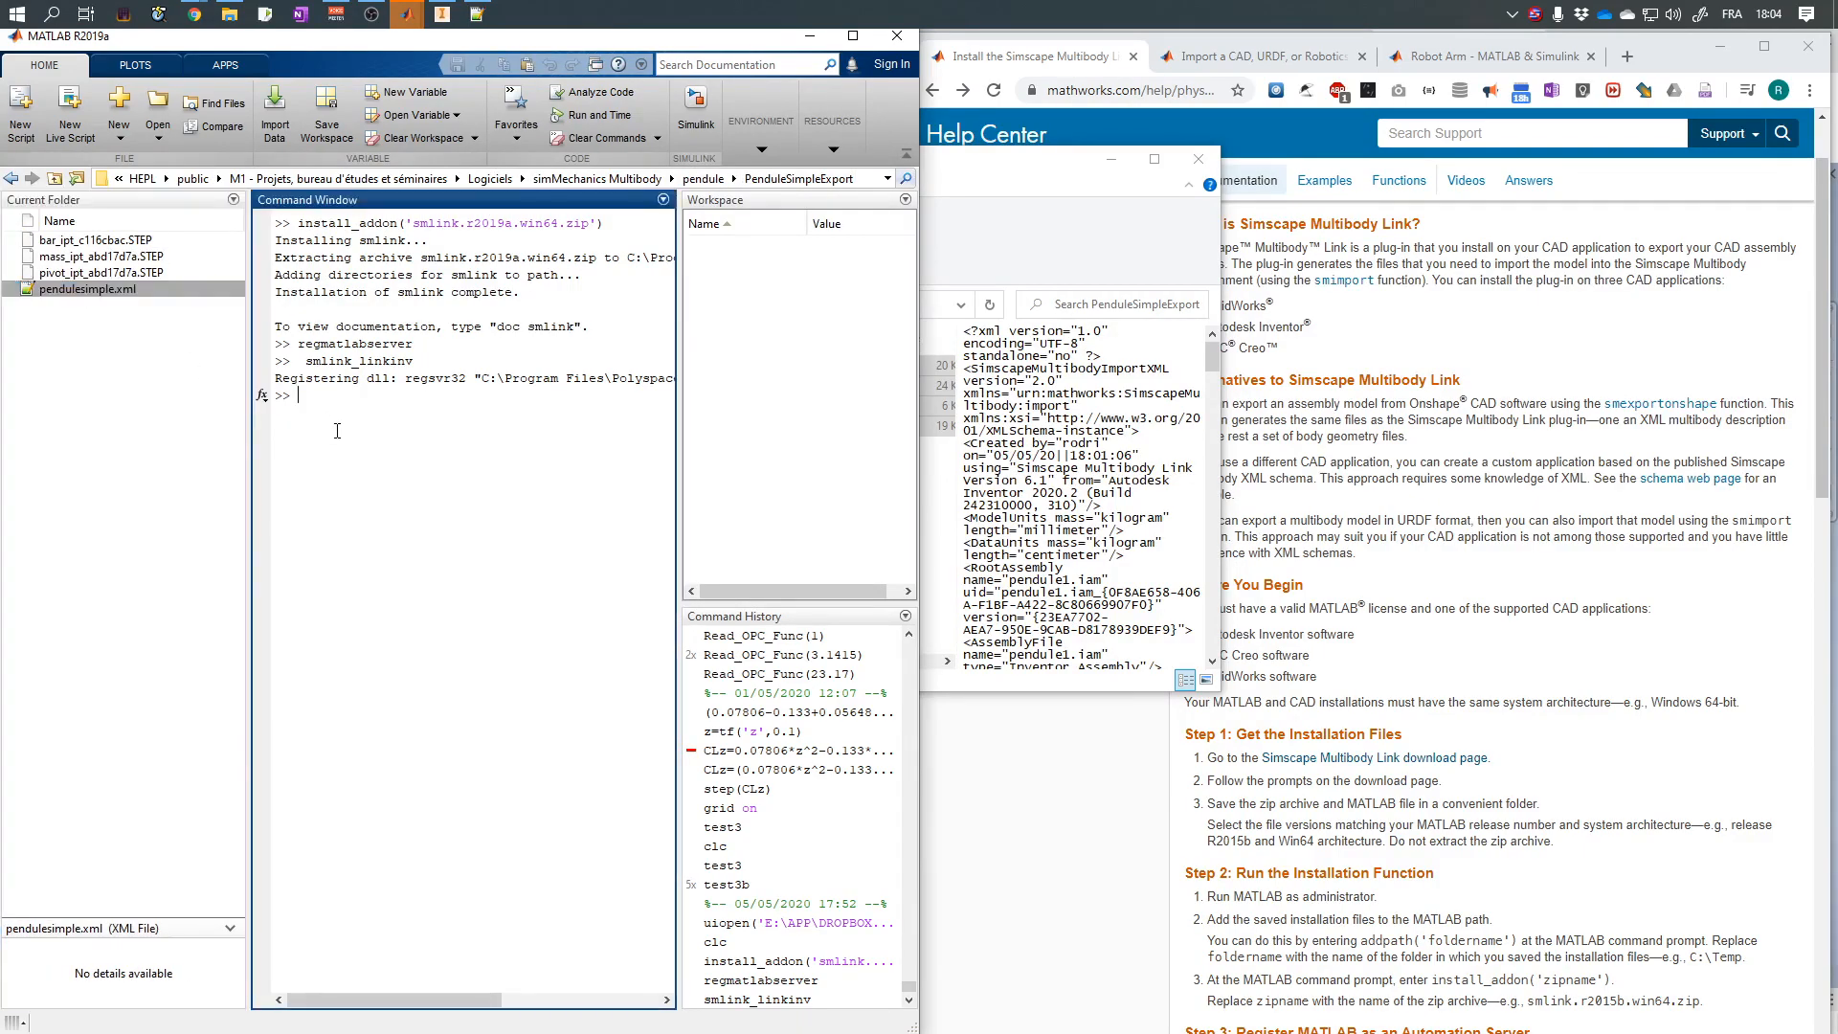
type("clc")
key("Return")
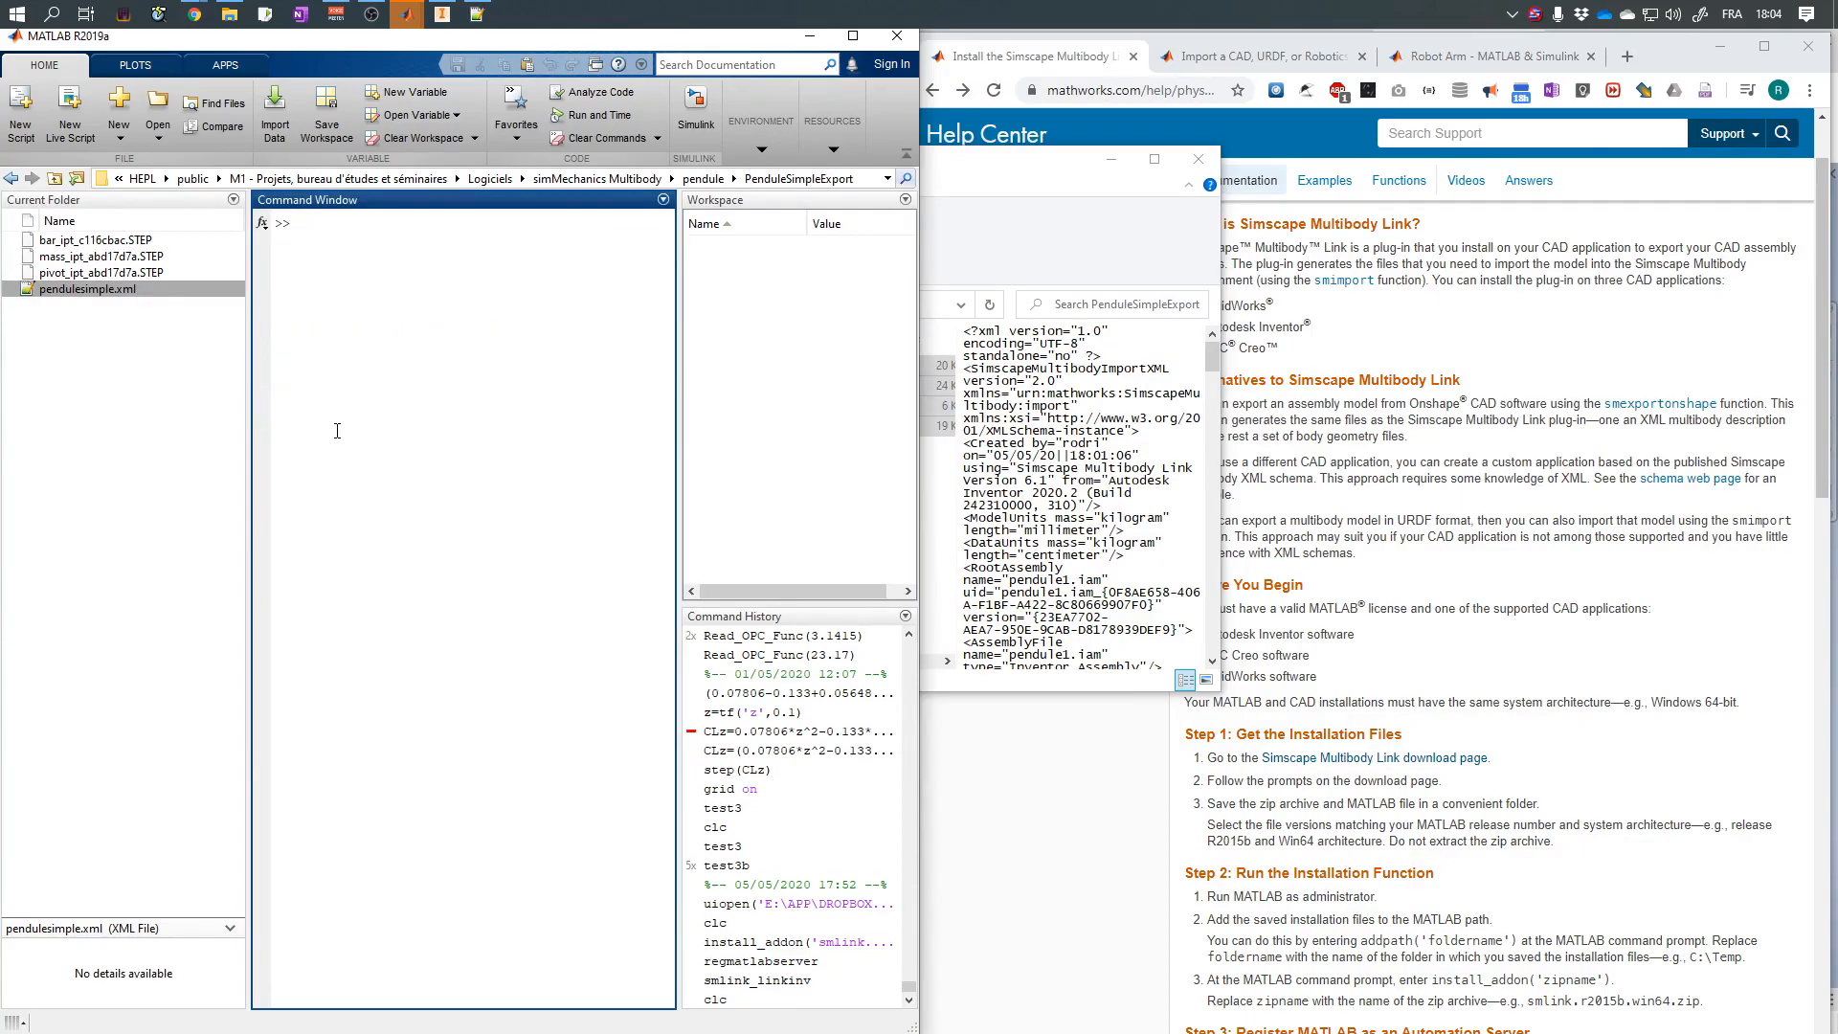
Consult the smimport documentation in the browser, then try to import the pendulum in MATLAB with smimport('pendulesimple.xml').
left_click(1245, 57)
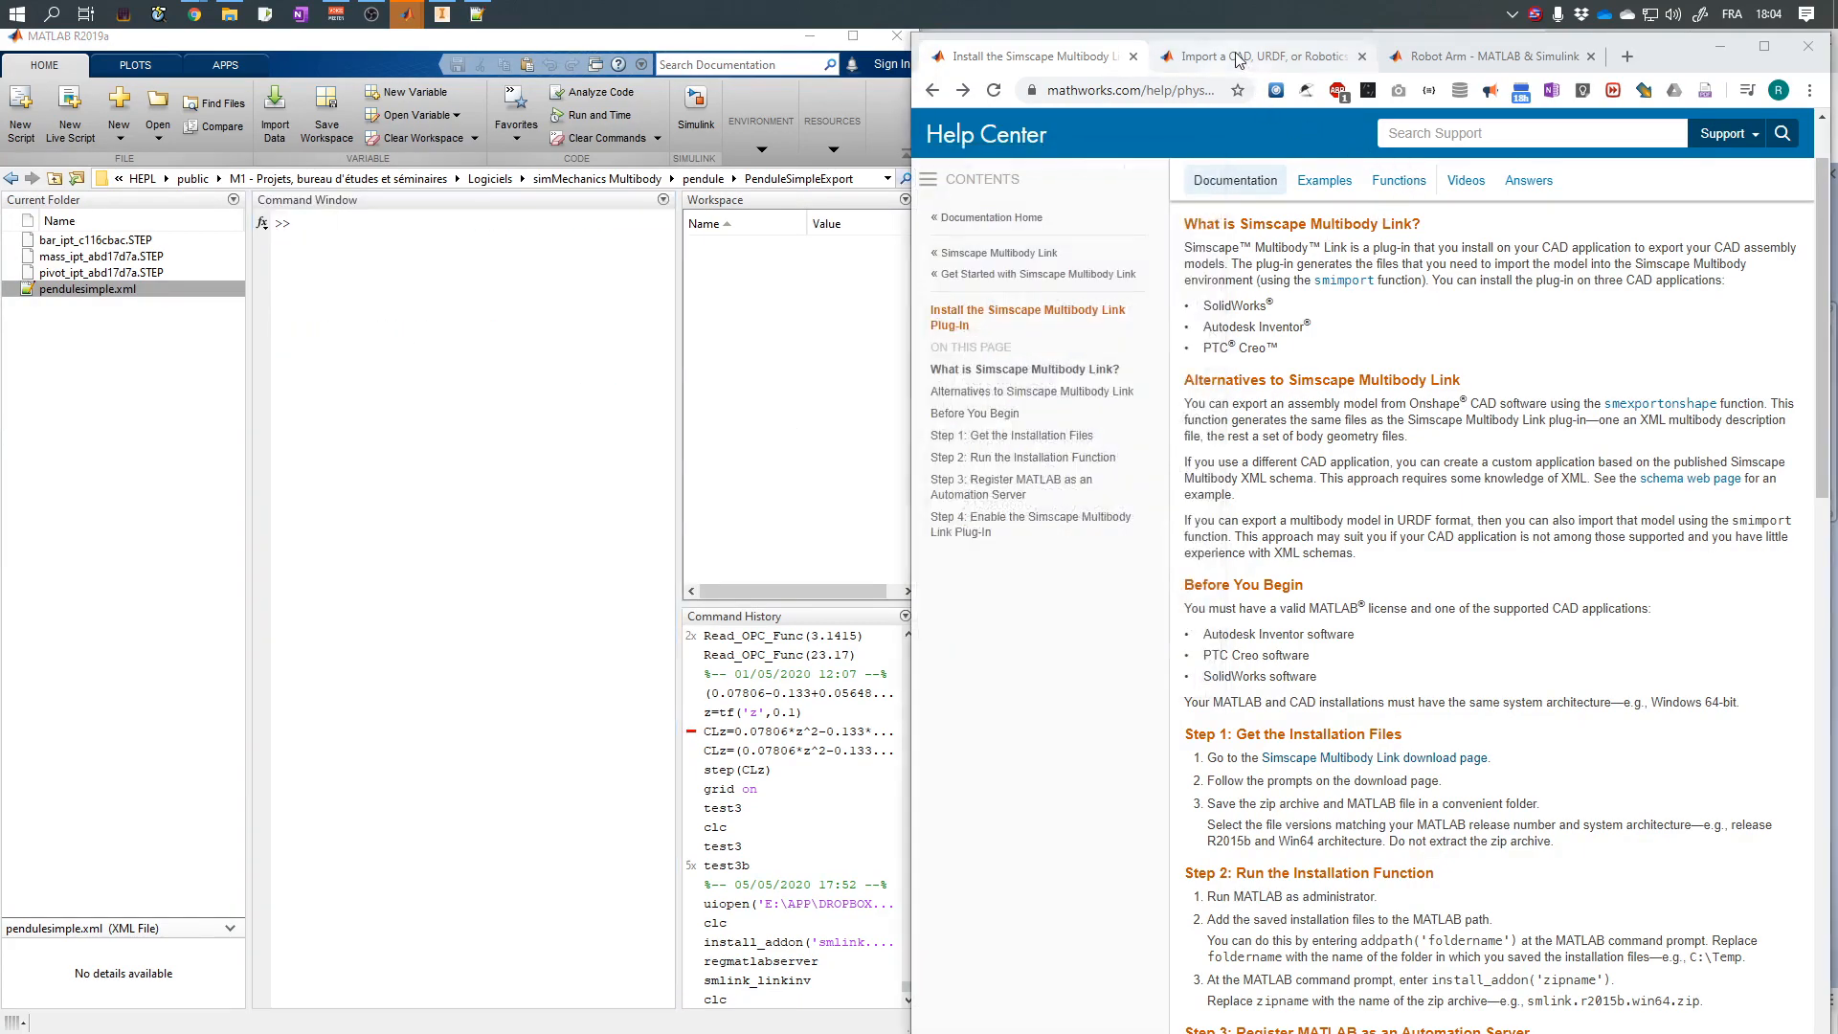
scroll(1431, 606, "up", 1)
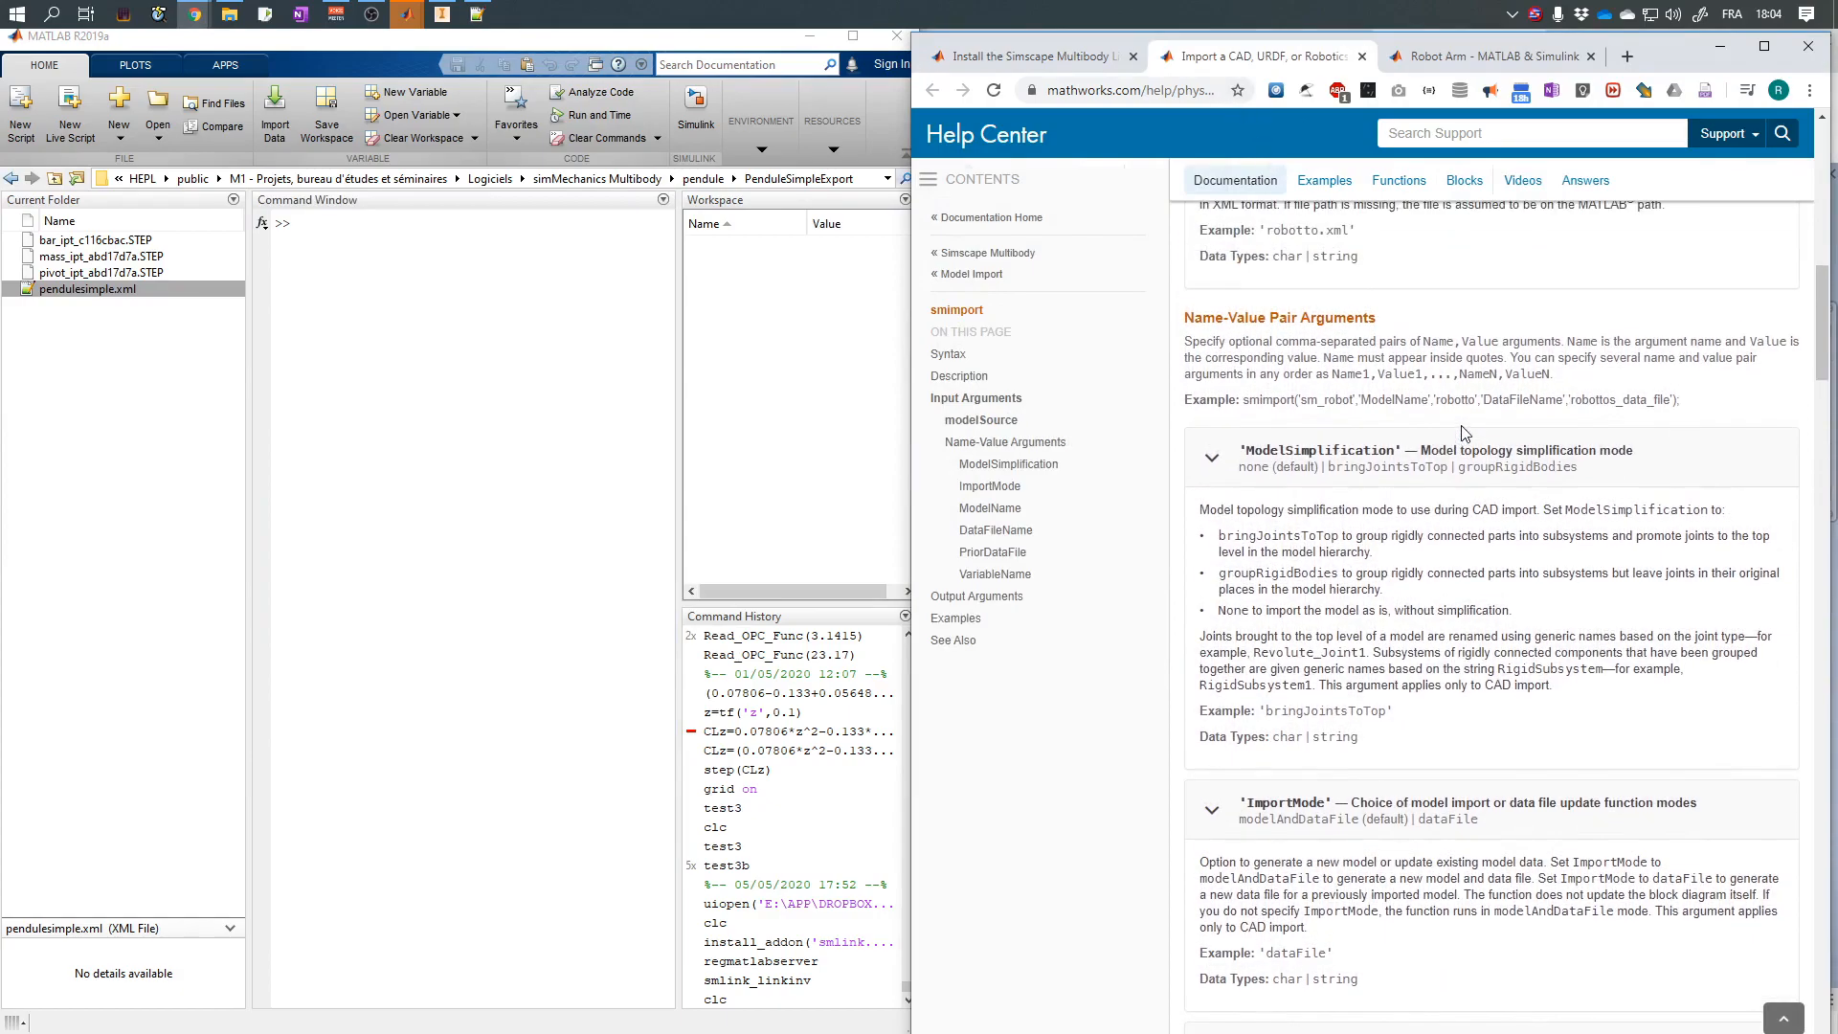
left_click(472, 388)
type("smimport('pendulesi")
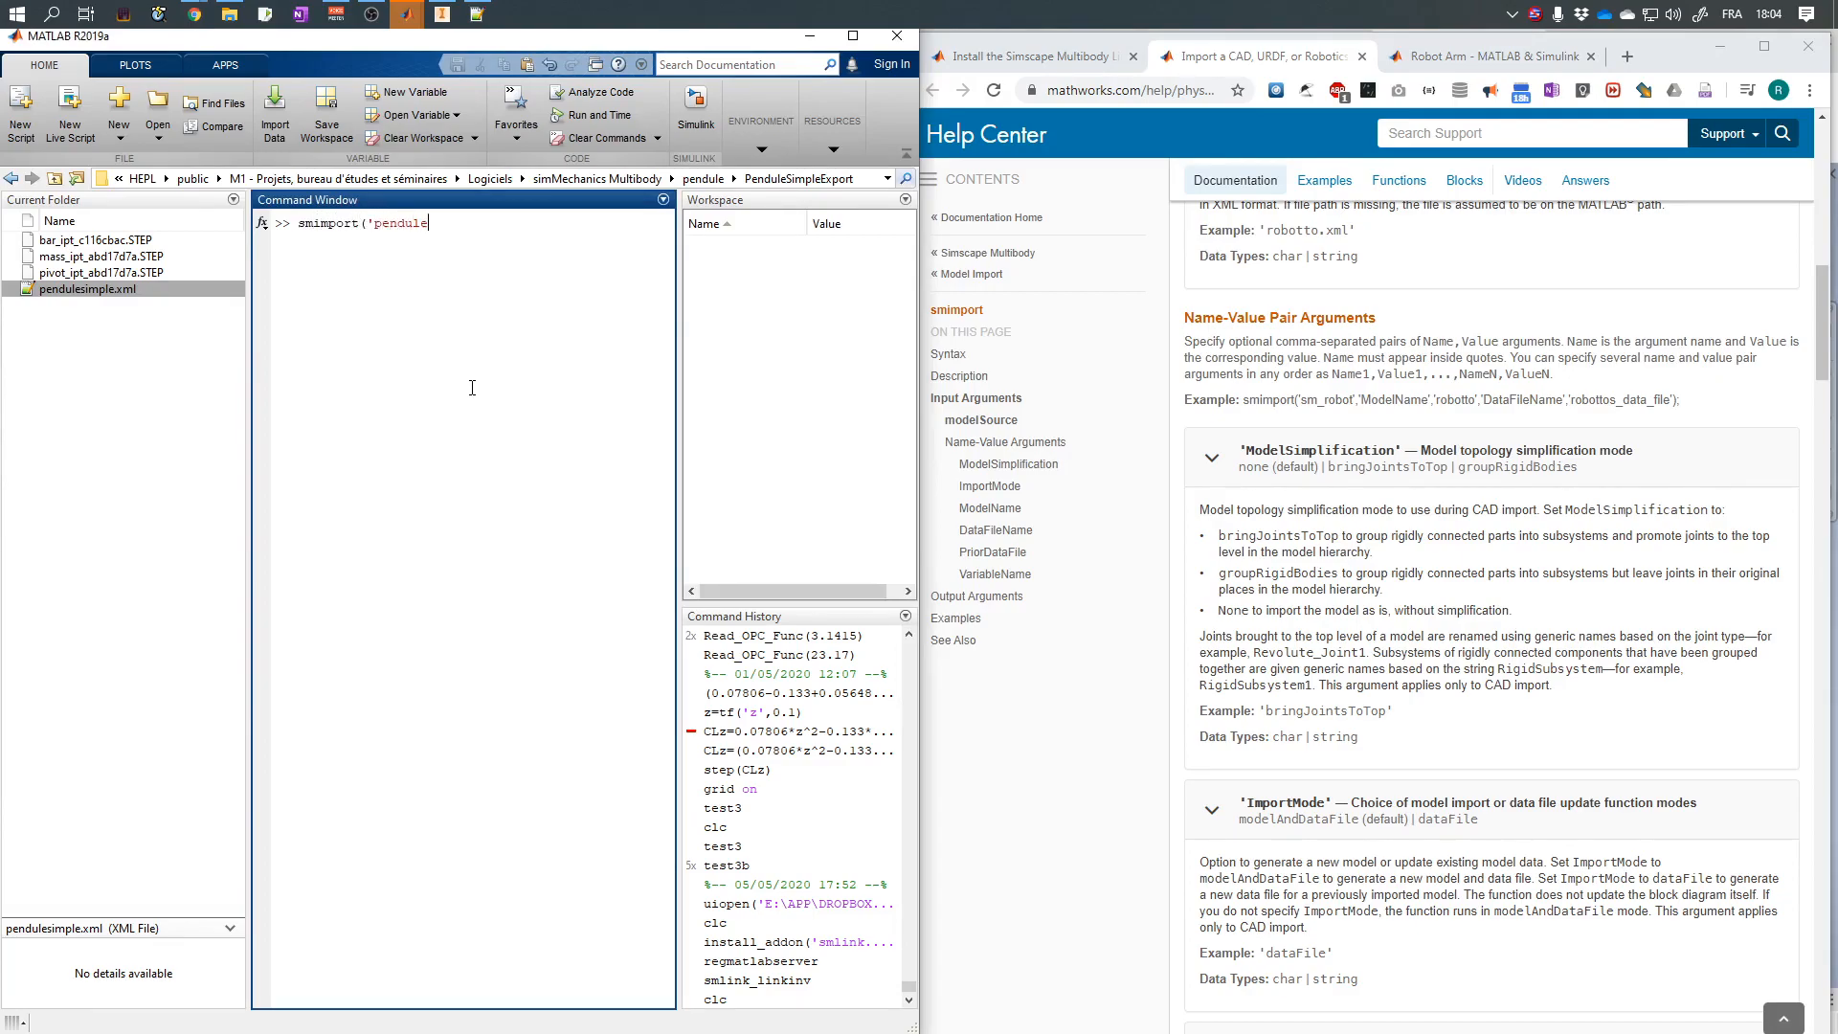
type("mple.xml')")
key("Return")
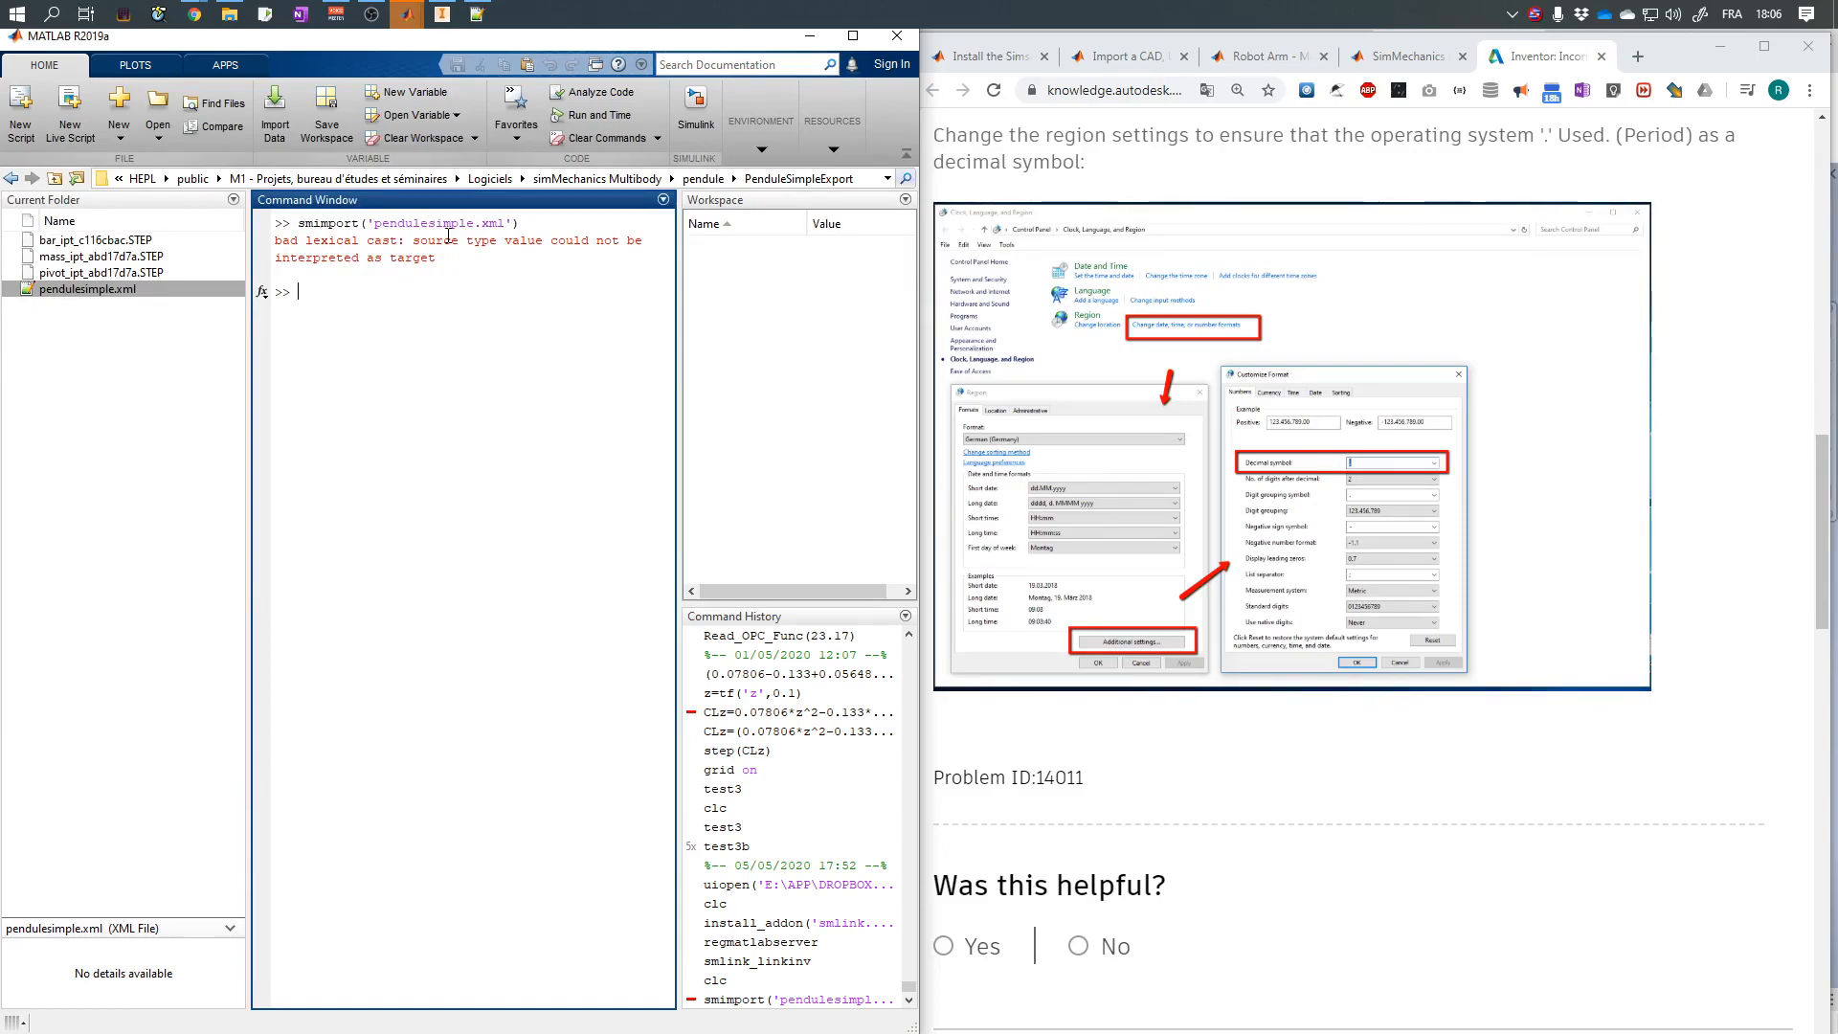
Check the Autodesk article's decimal symbol advice, then open the Windows region settings and the Control Panel's Region formats dialog.
left_click_drag(513, 224, 379, 229)
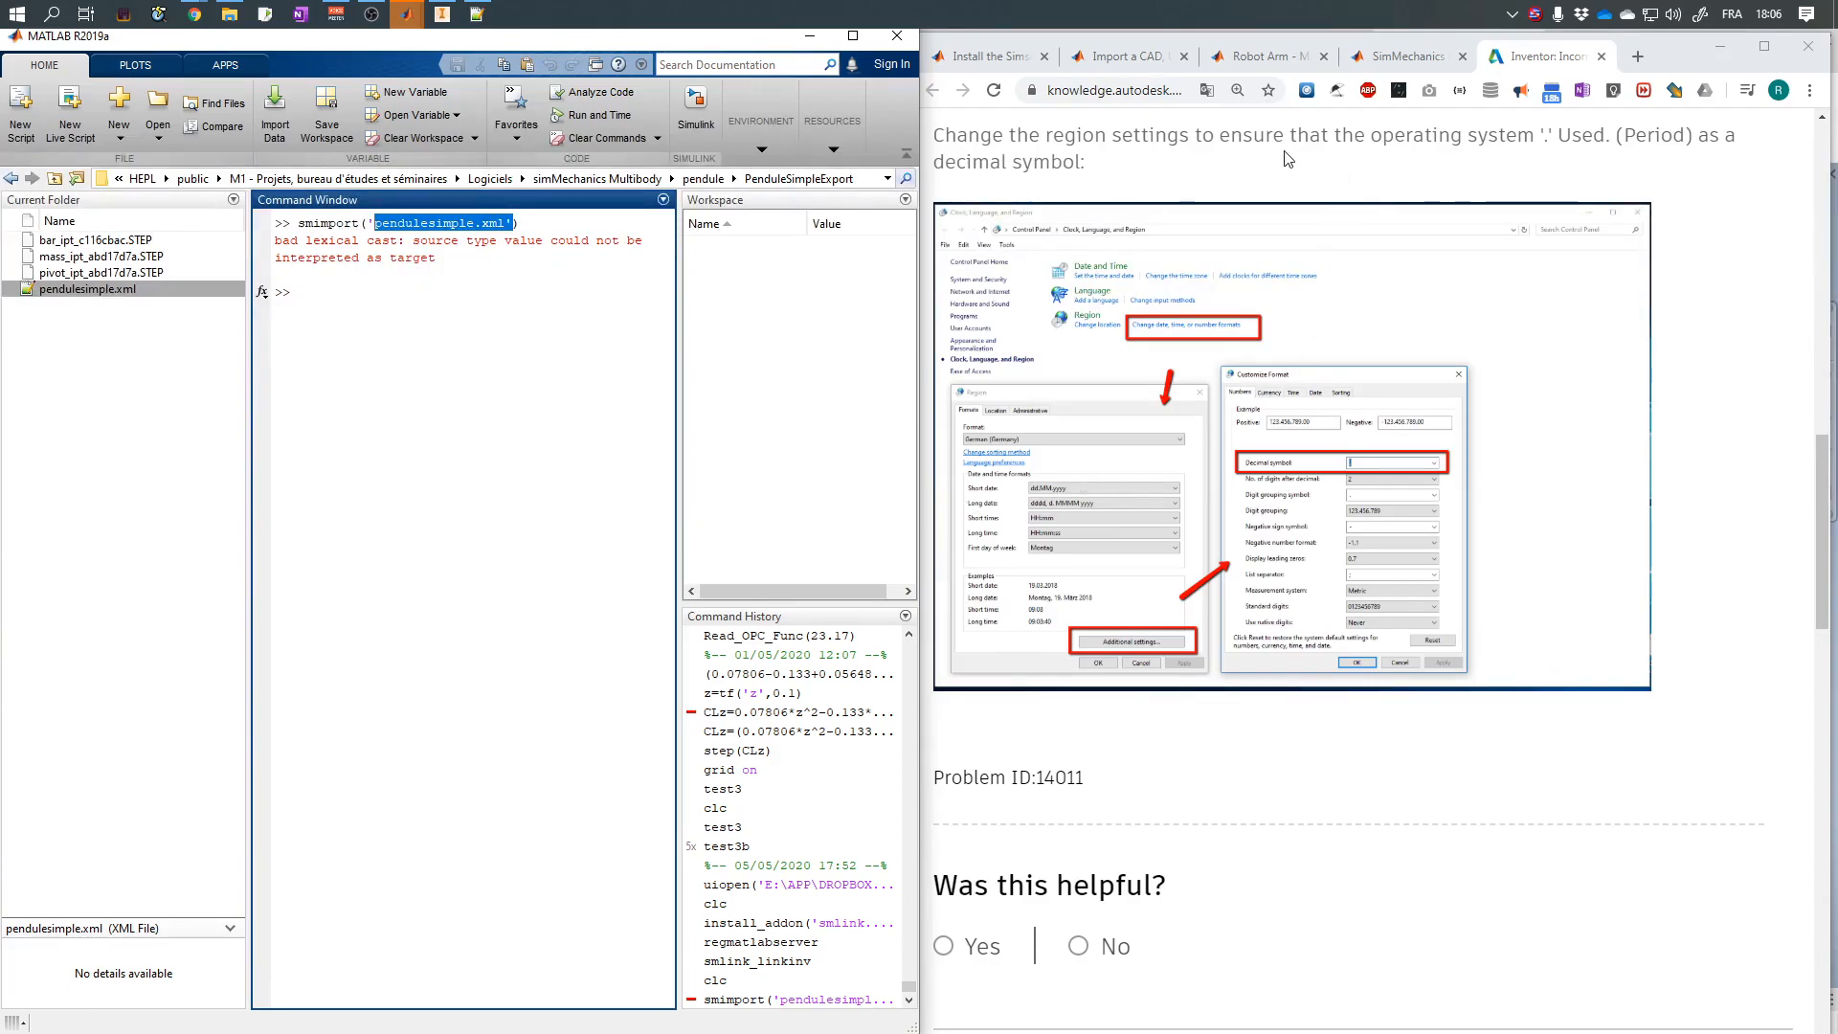
left_click_drag(1122, 134, 1020, 132)
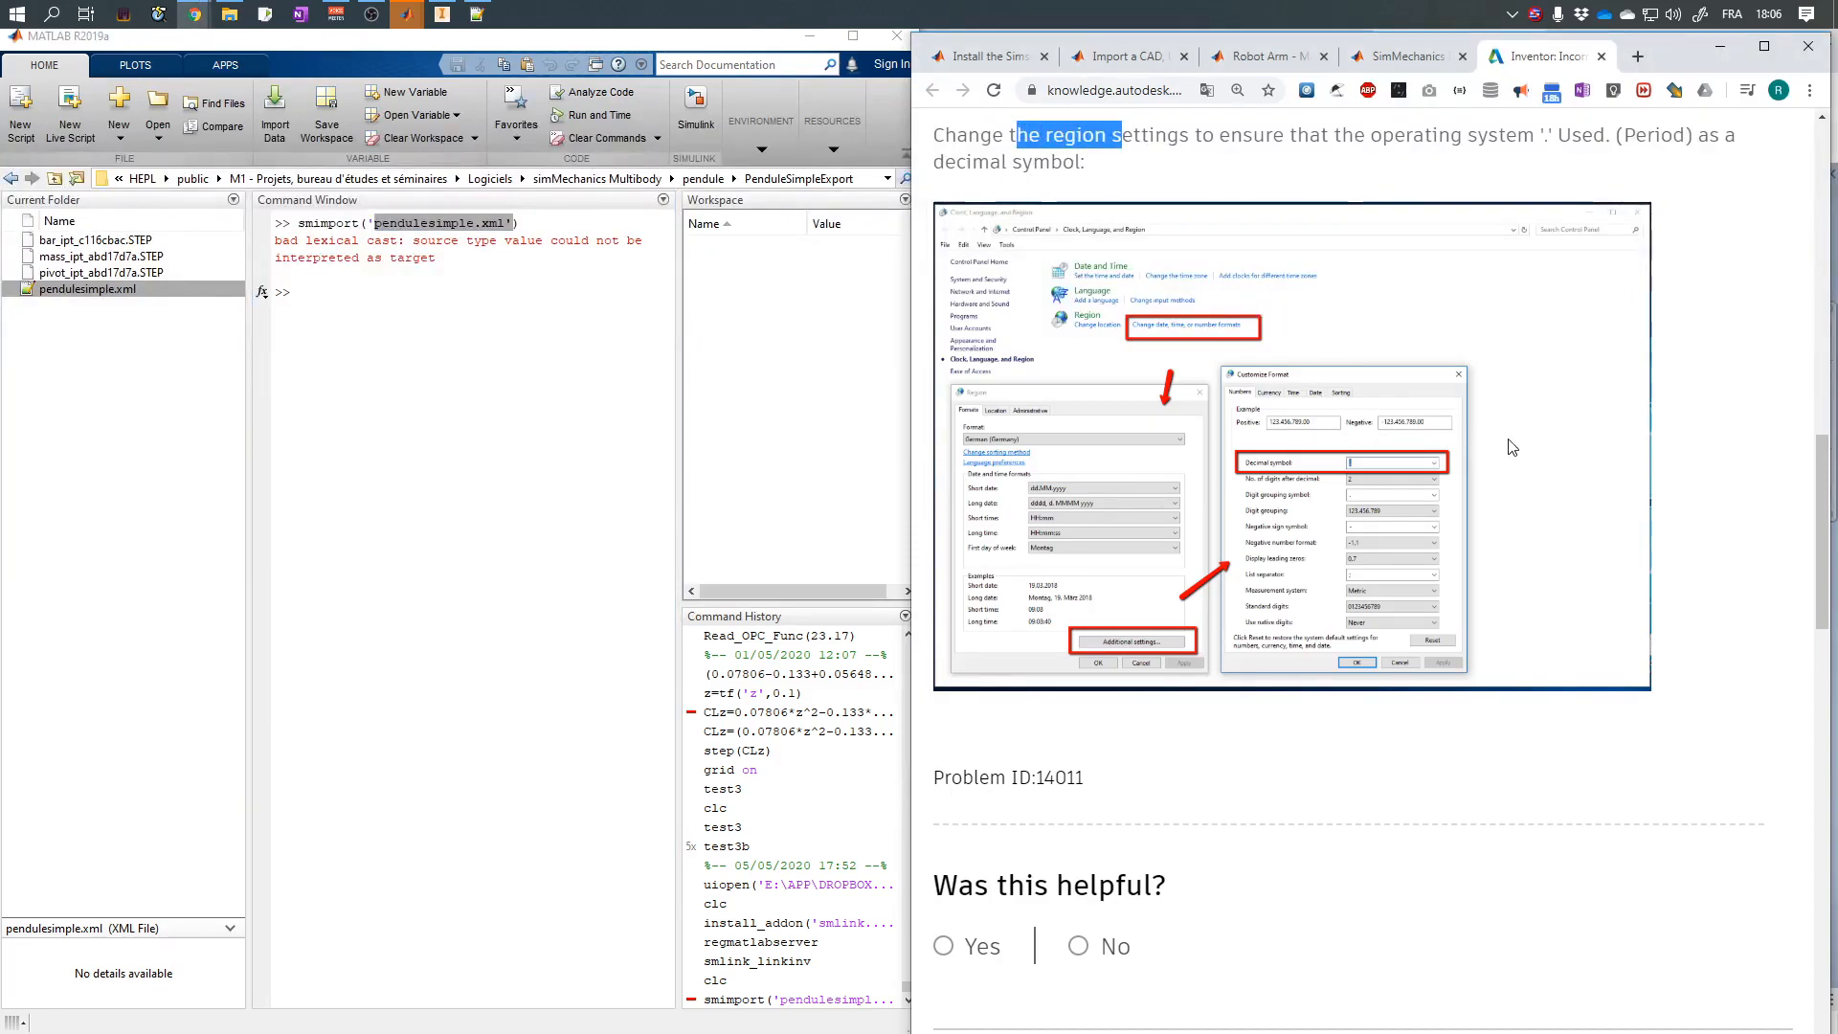
key("super")
type("region")
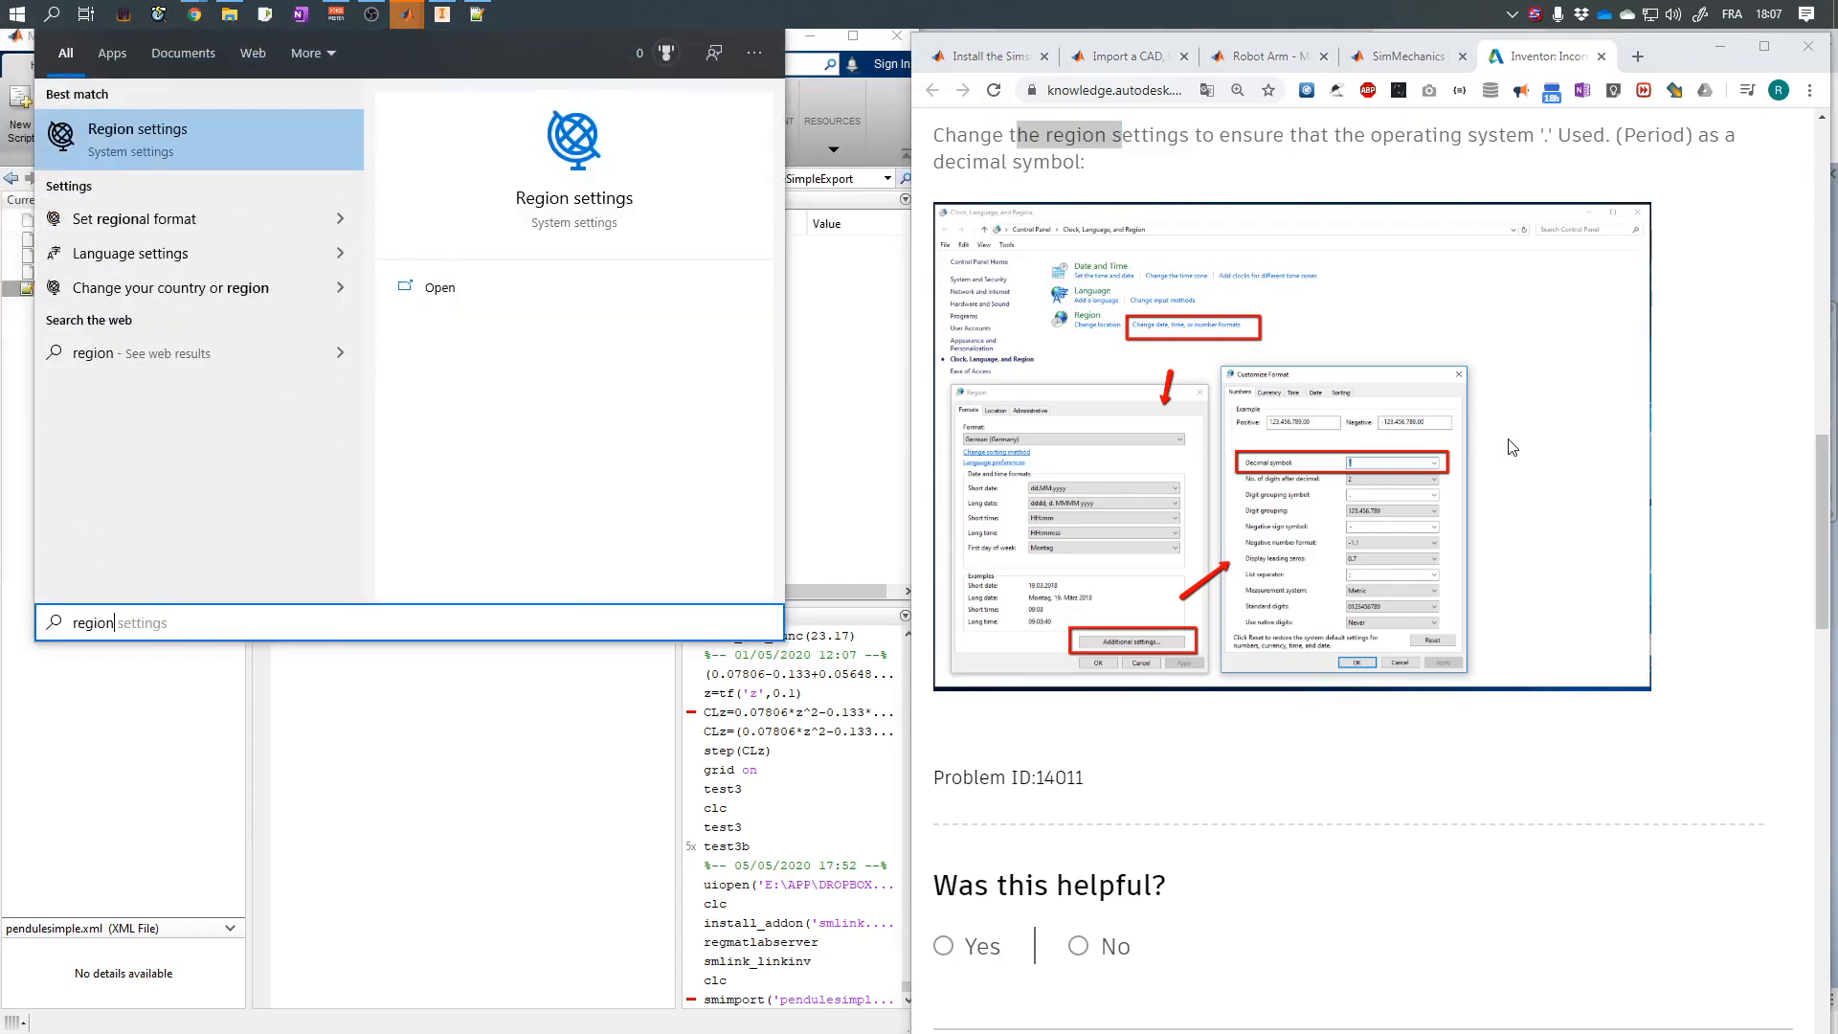
key("Return")
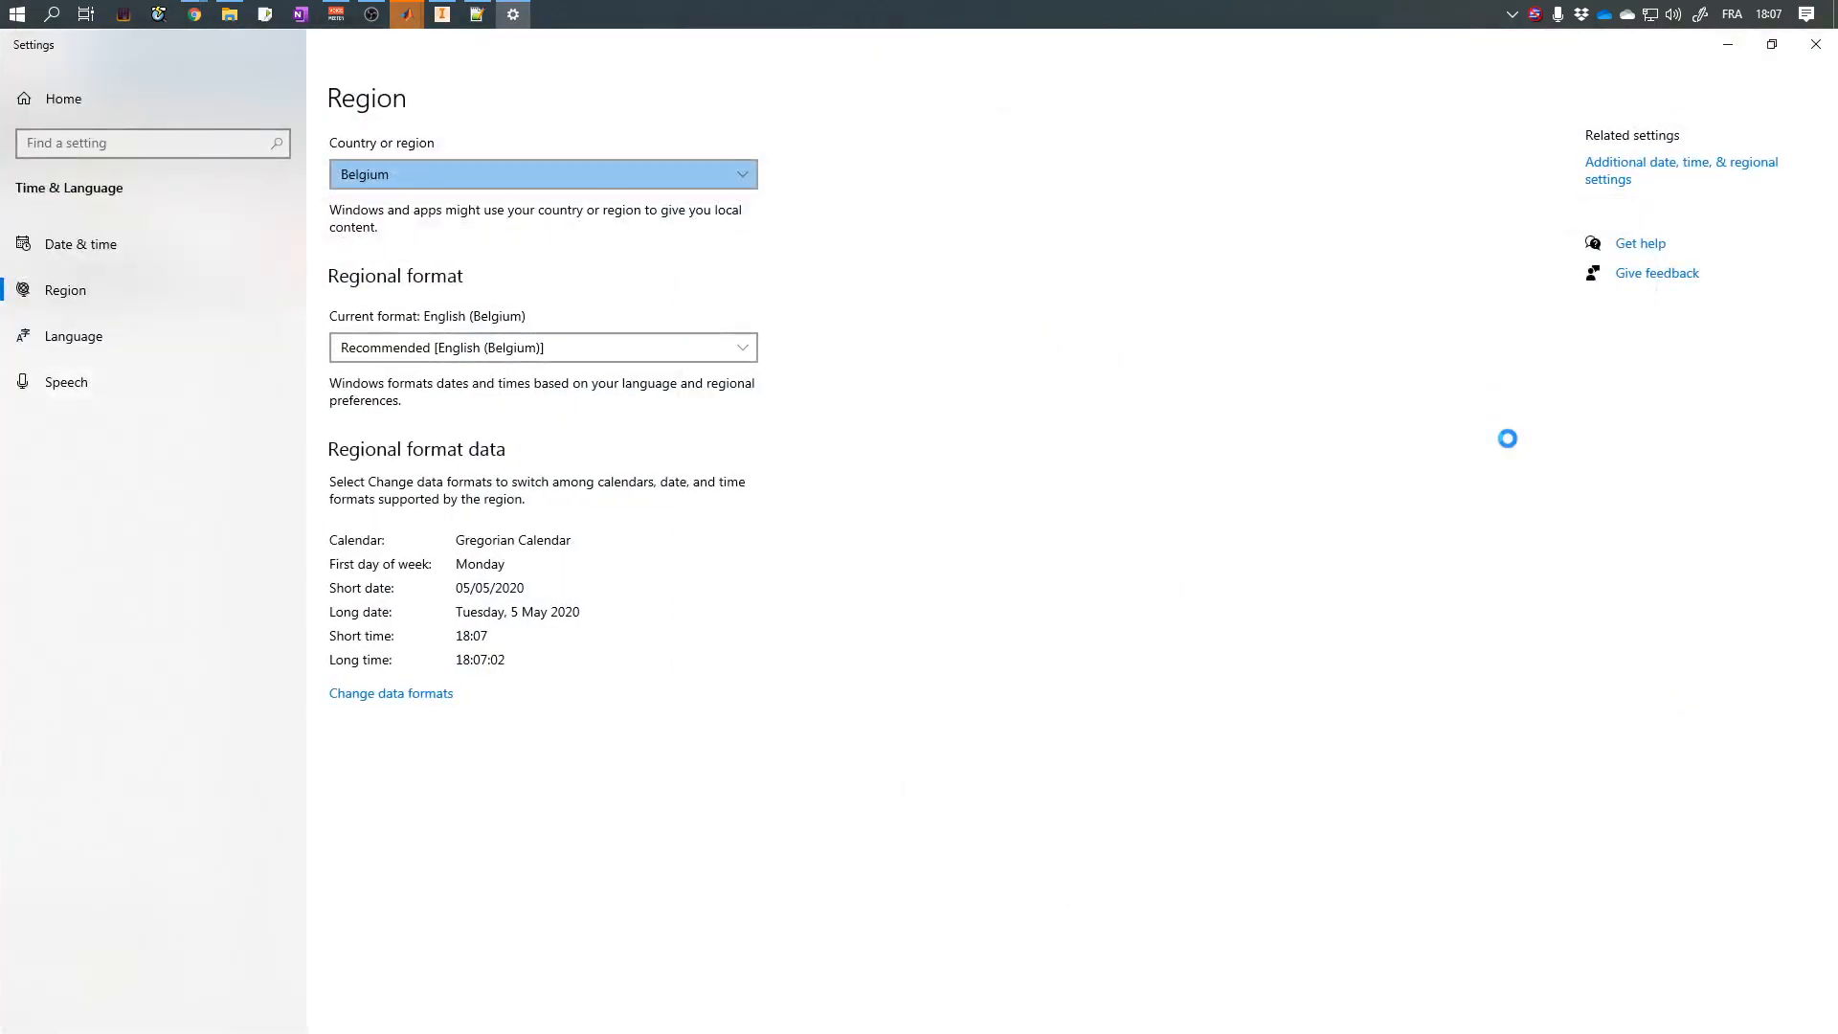
left_click(1621, 173)
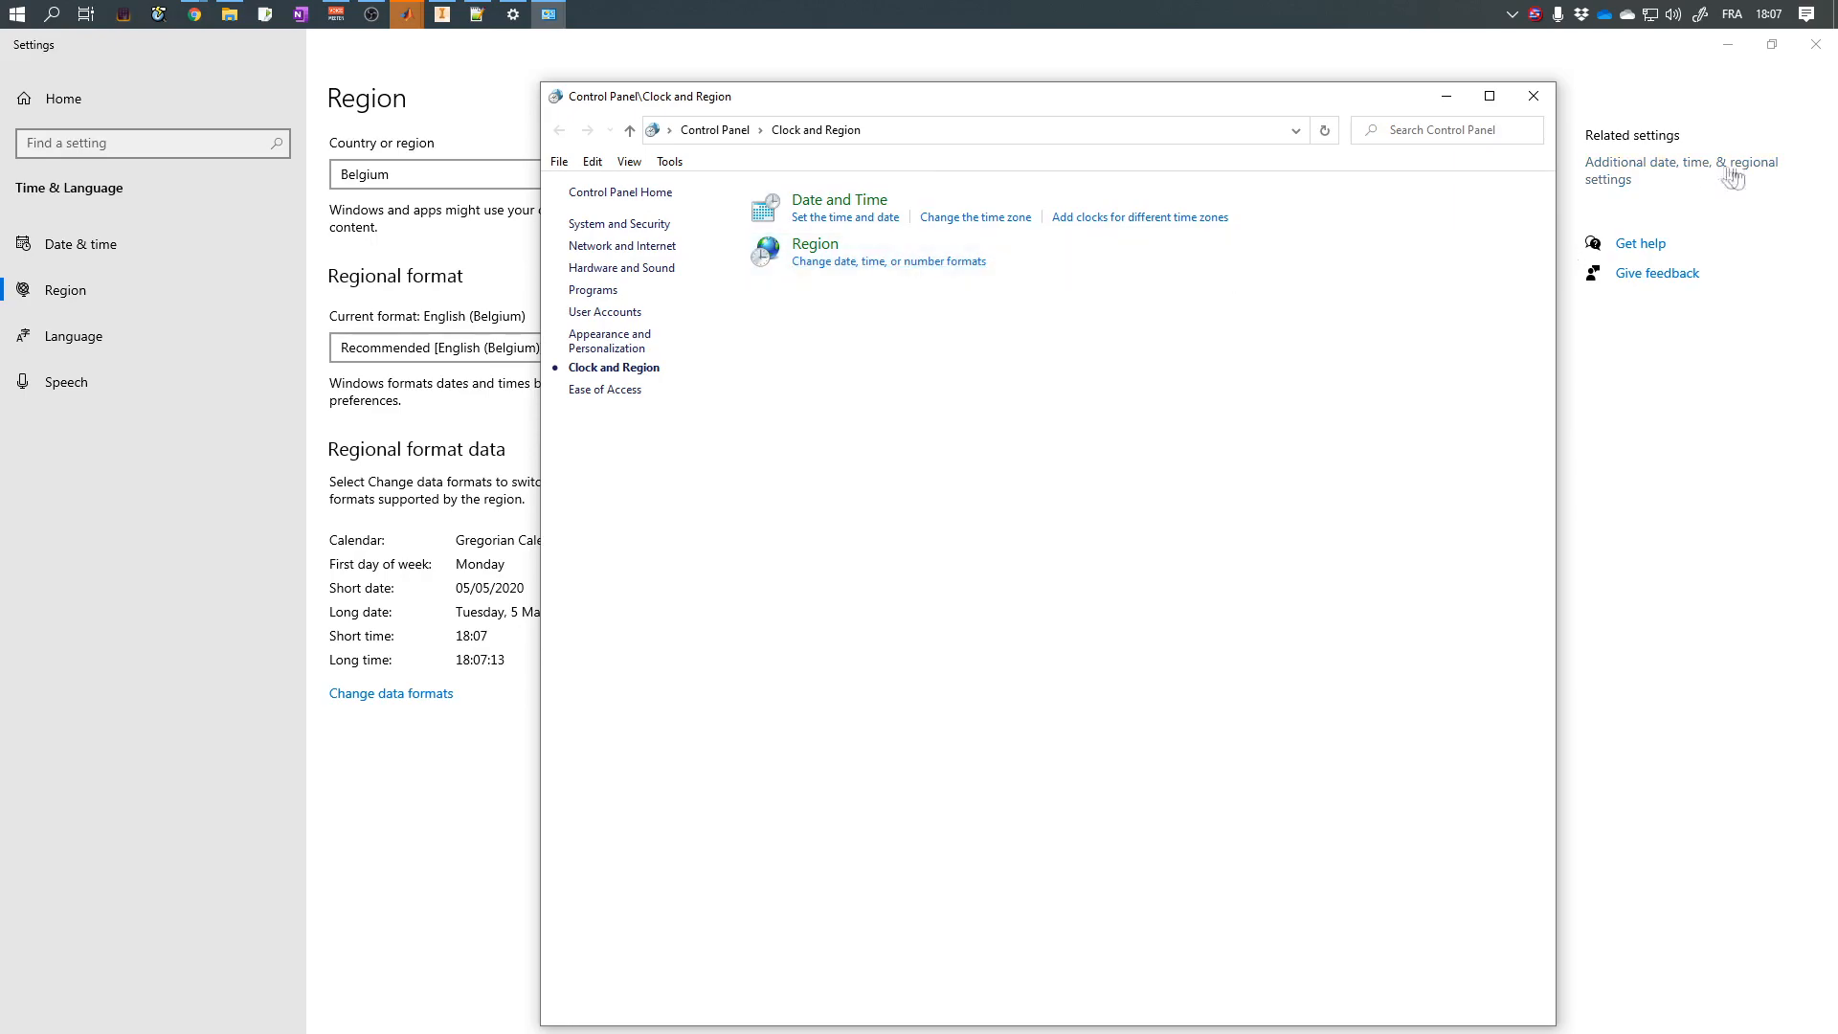
left_click(824, 268)
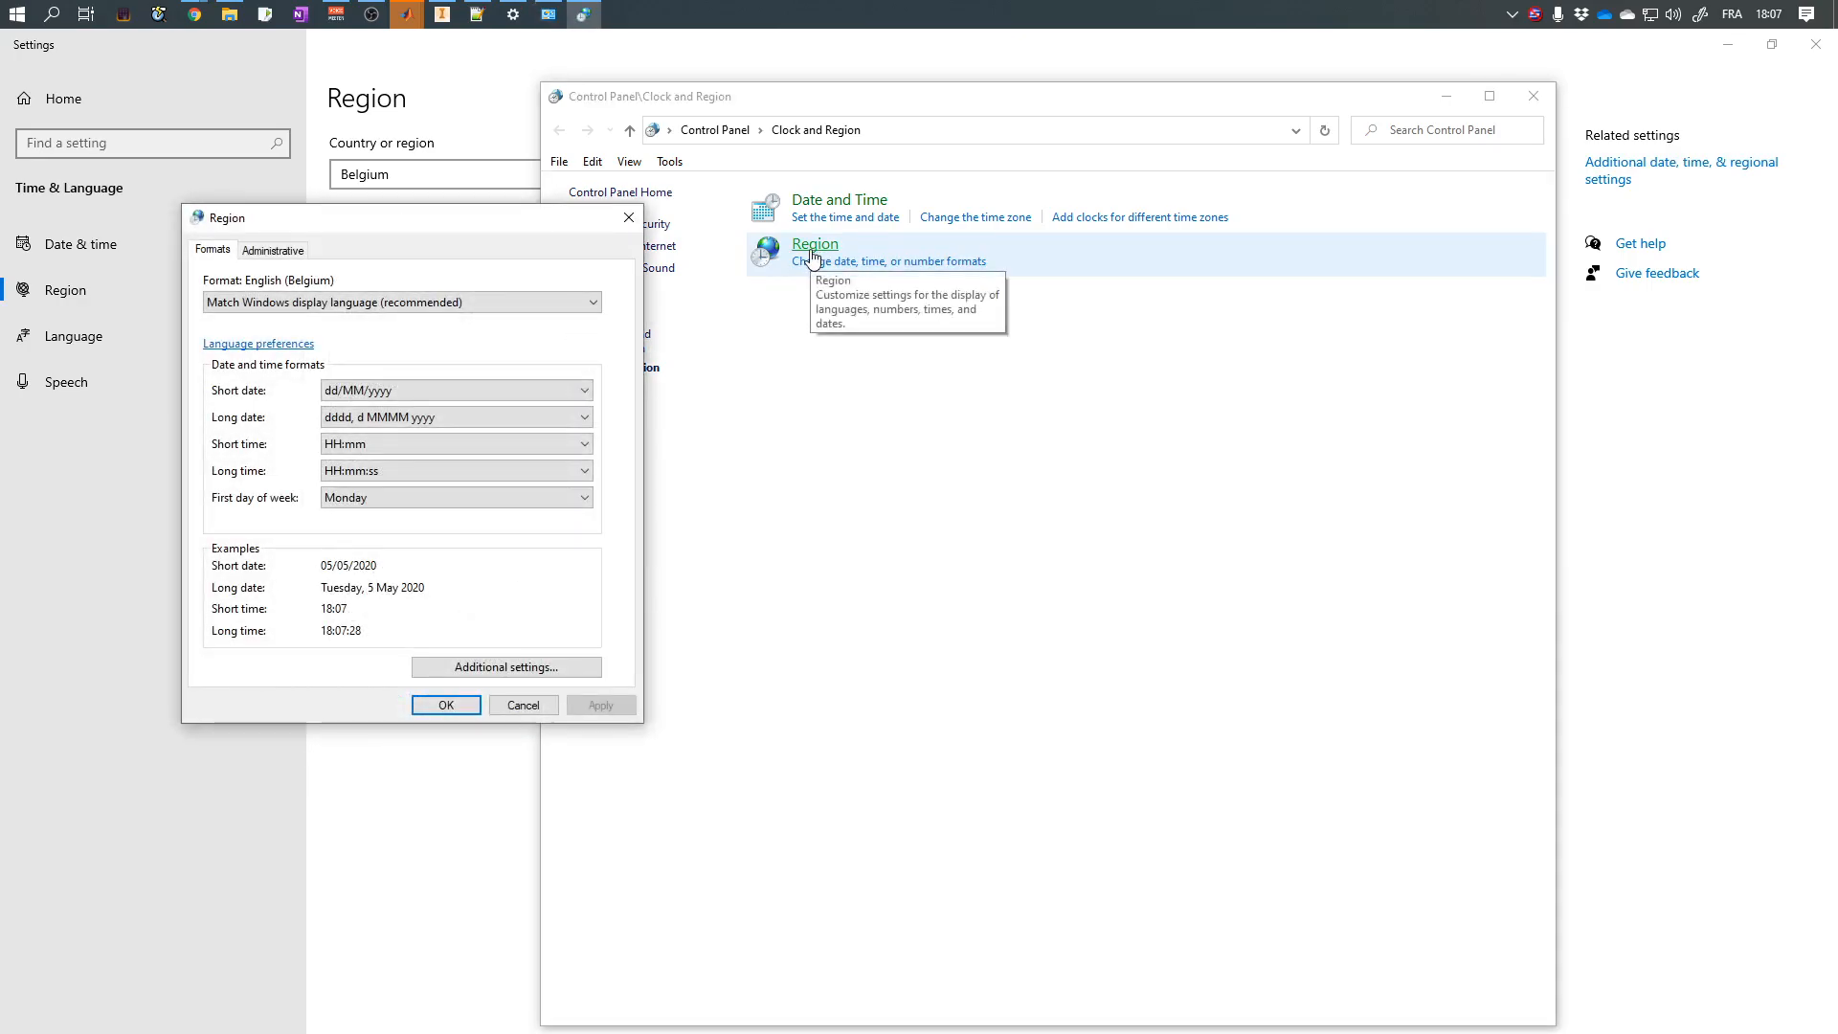
Following the Autodesk article, set the Windows decimal symbol to a period in the additional number format settings, accept and close Control Panel.
key("alt+Tab")
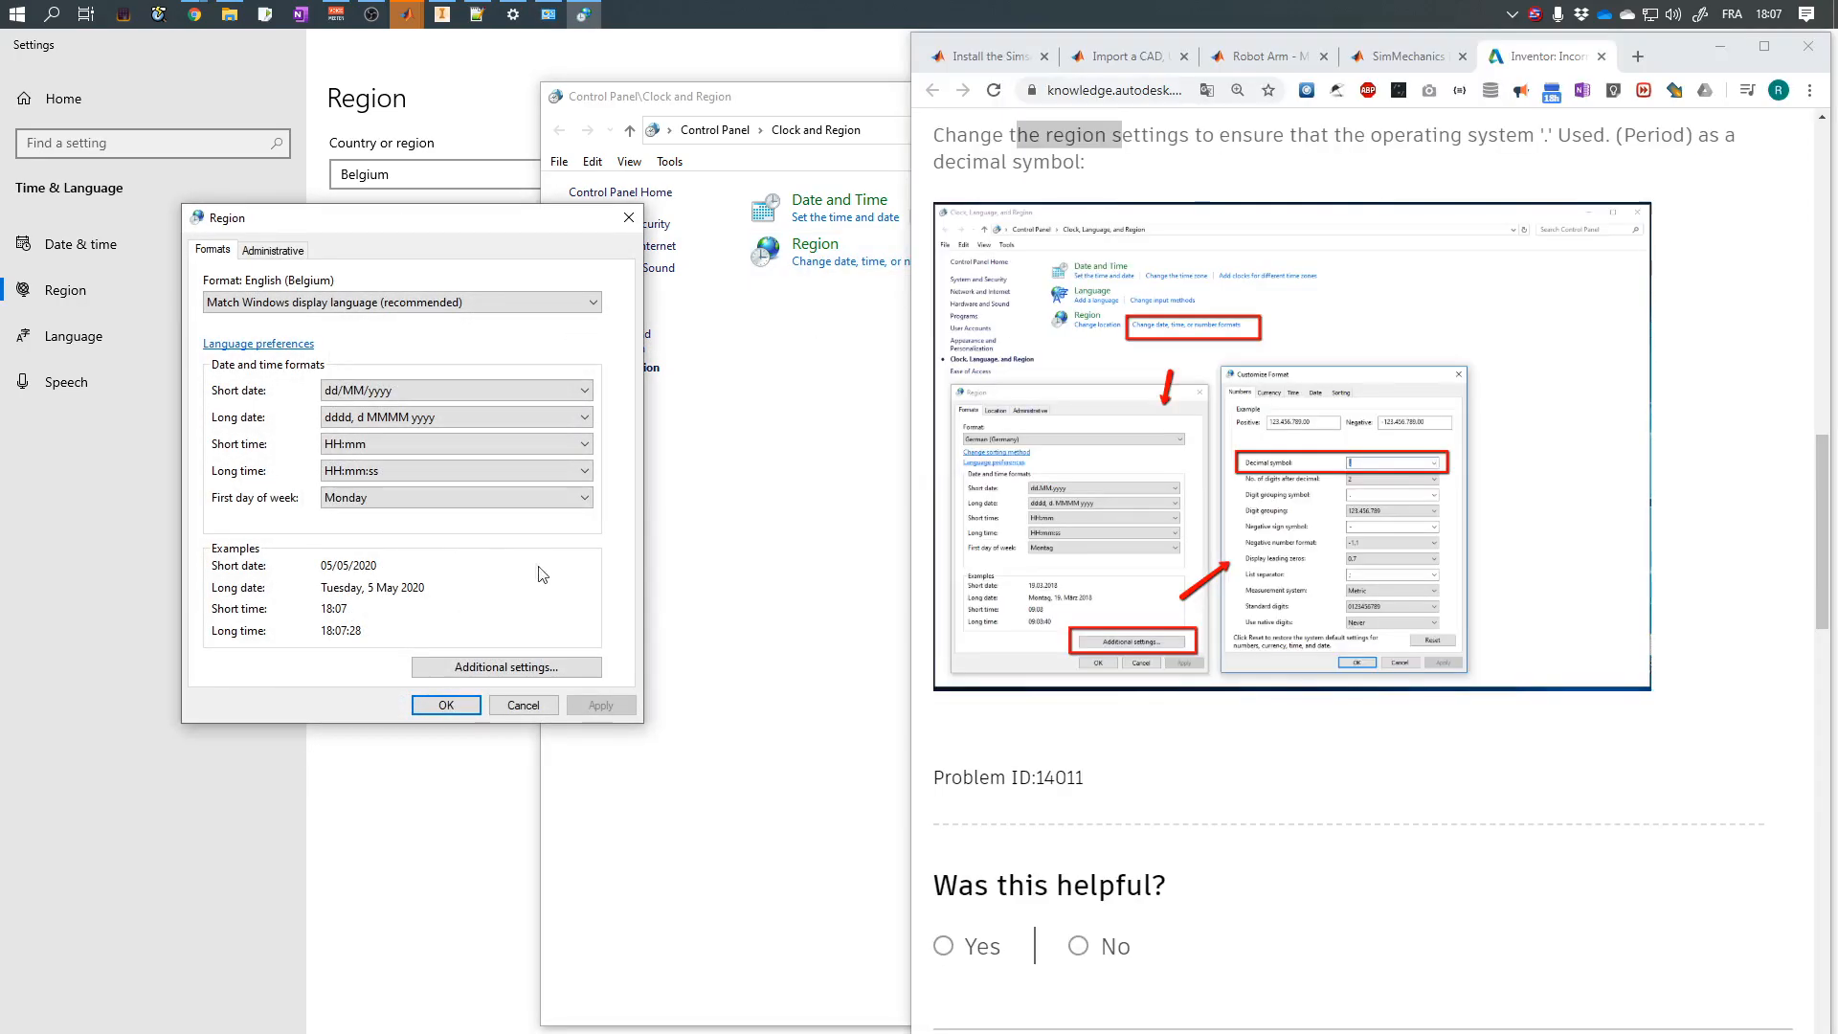
left_click(505, 668)
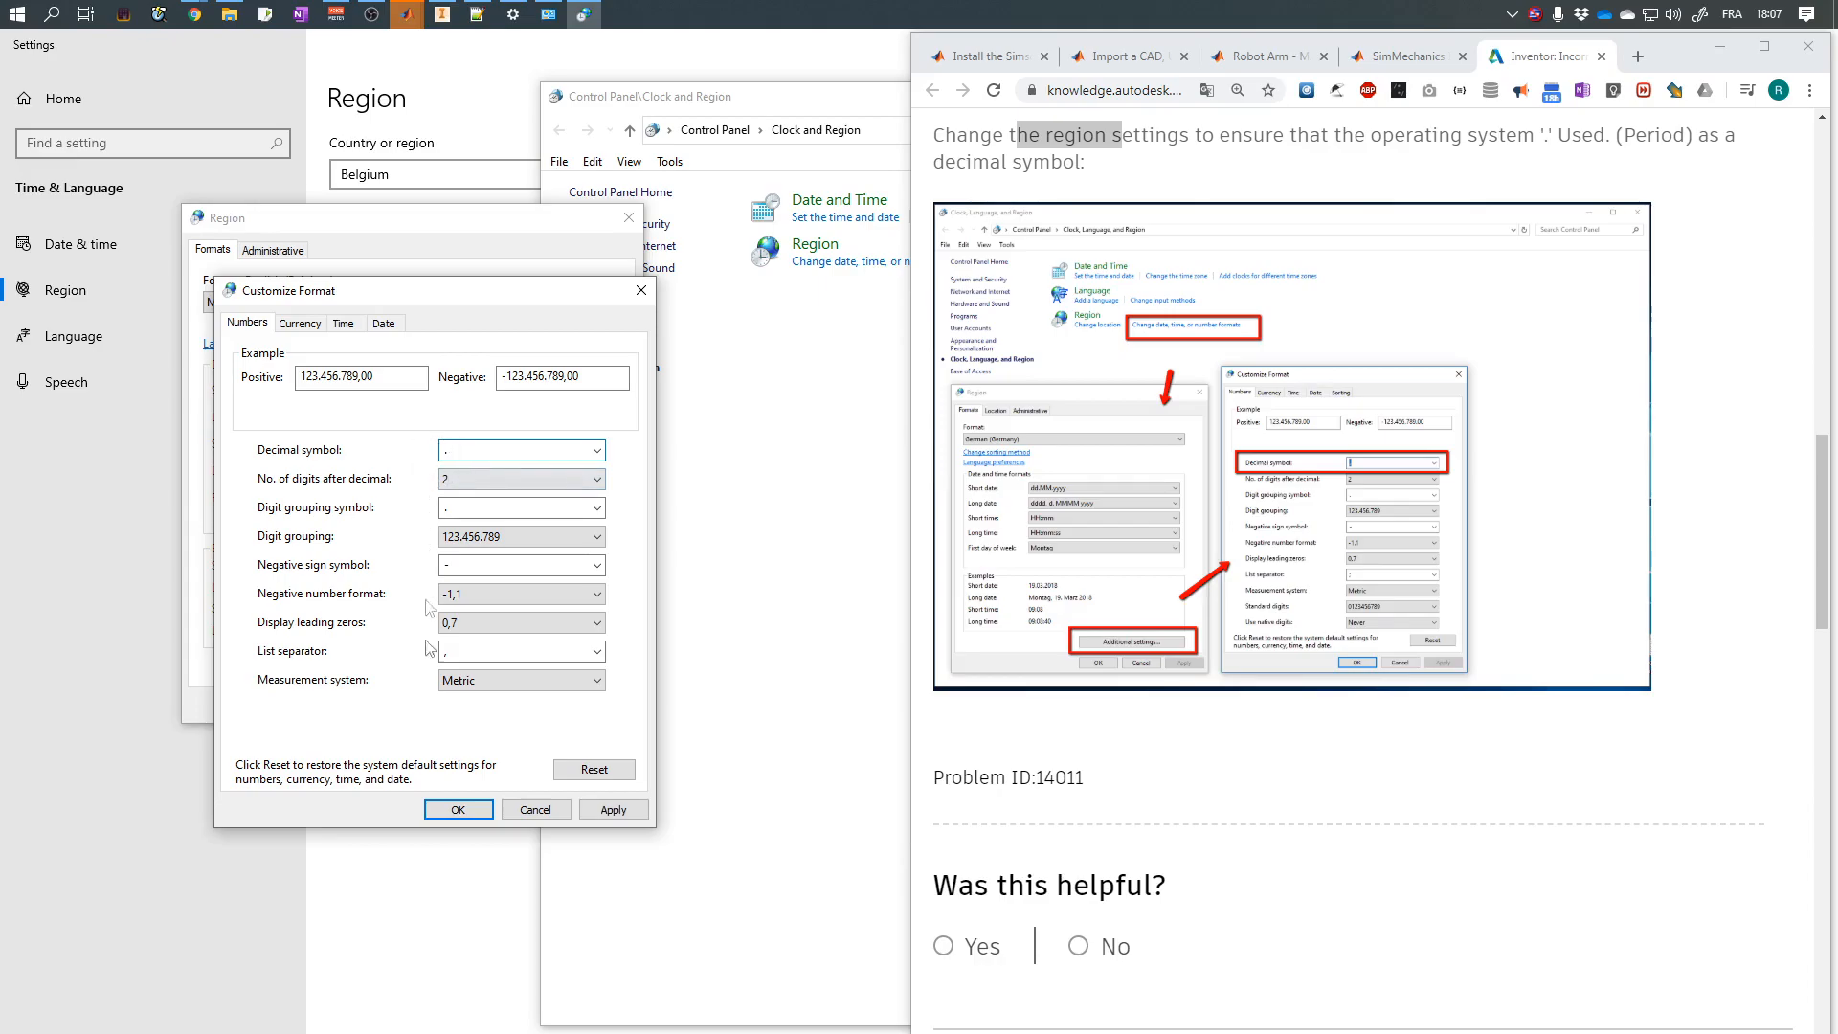
left_click(458, 809)
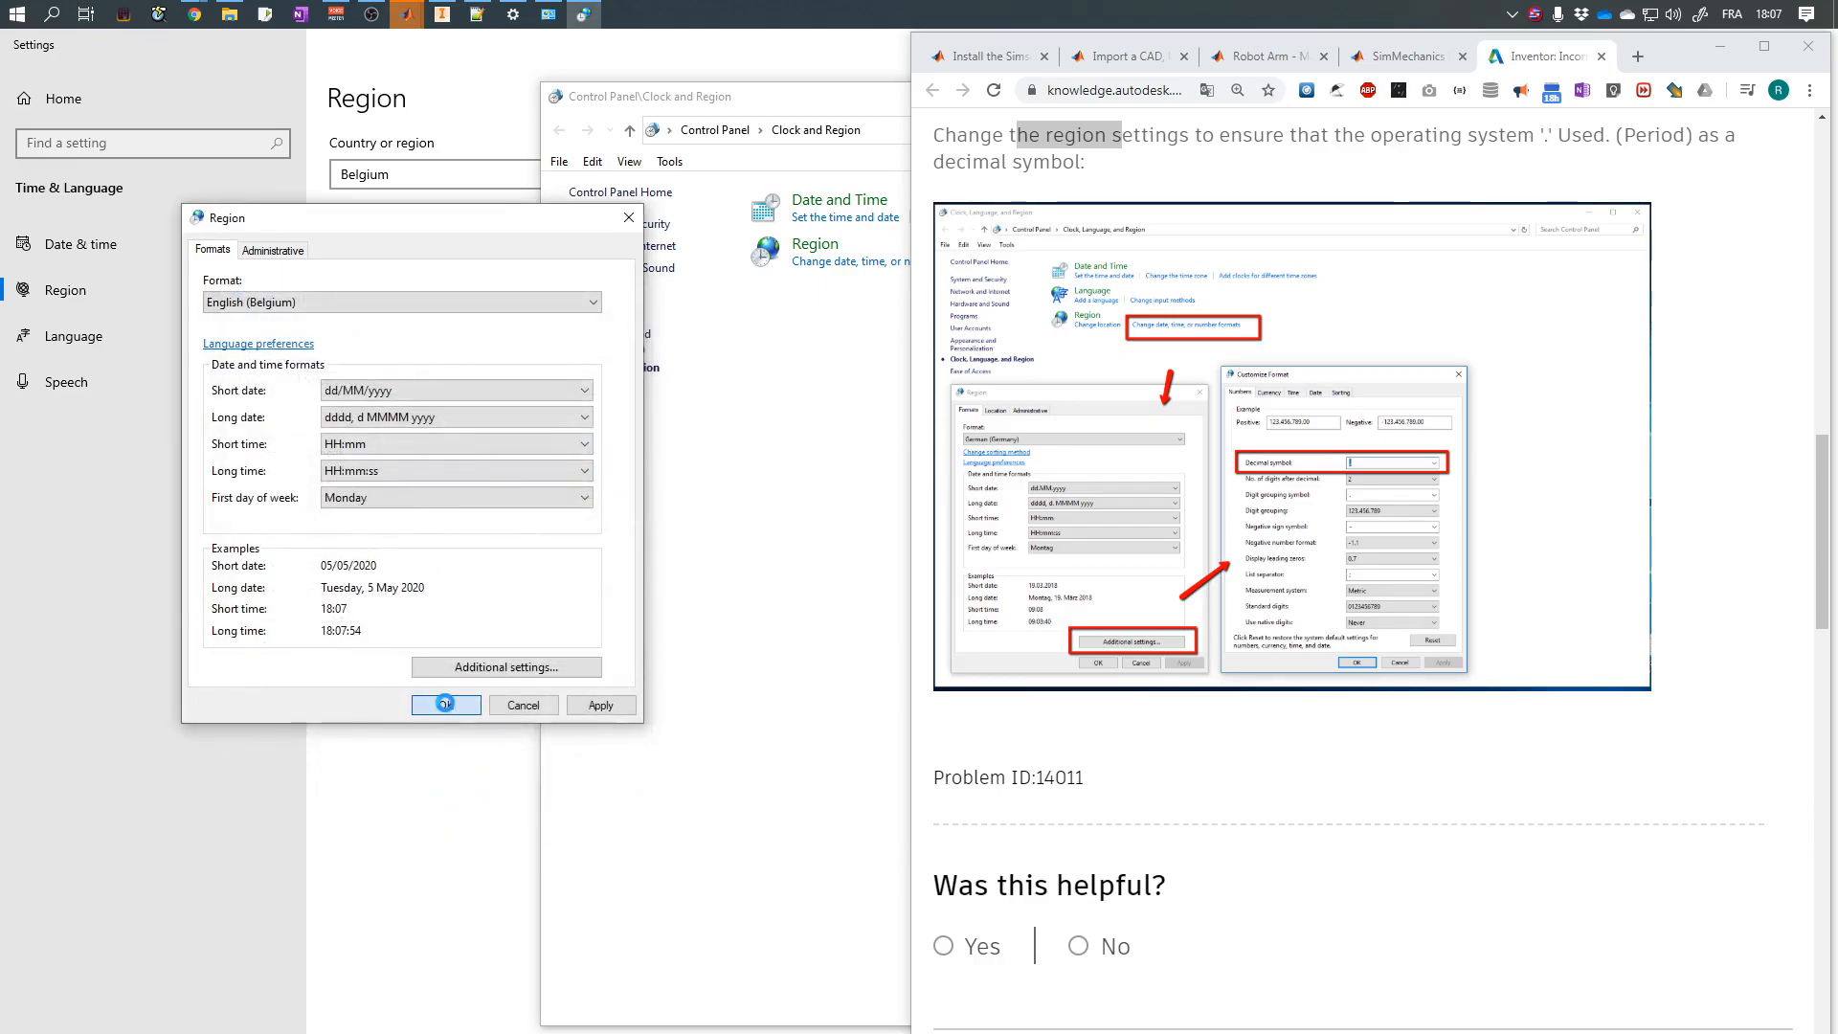
left_click(446, 705)
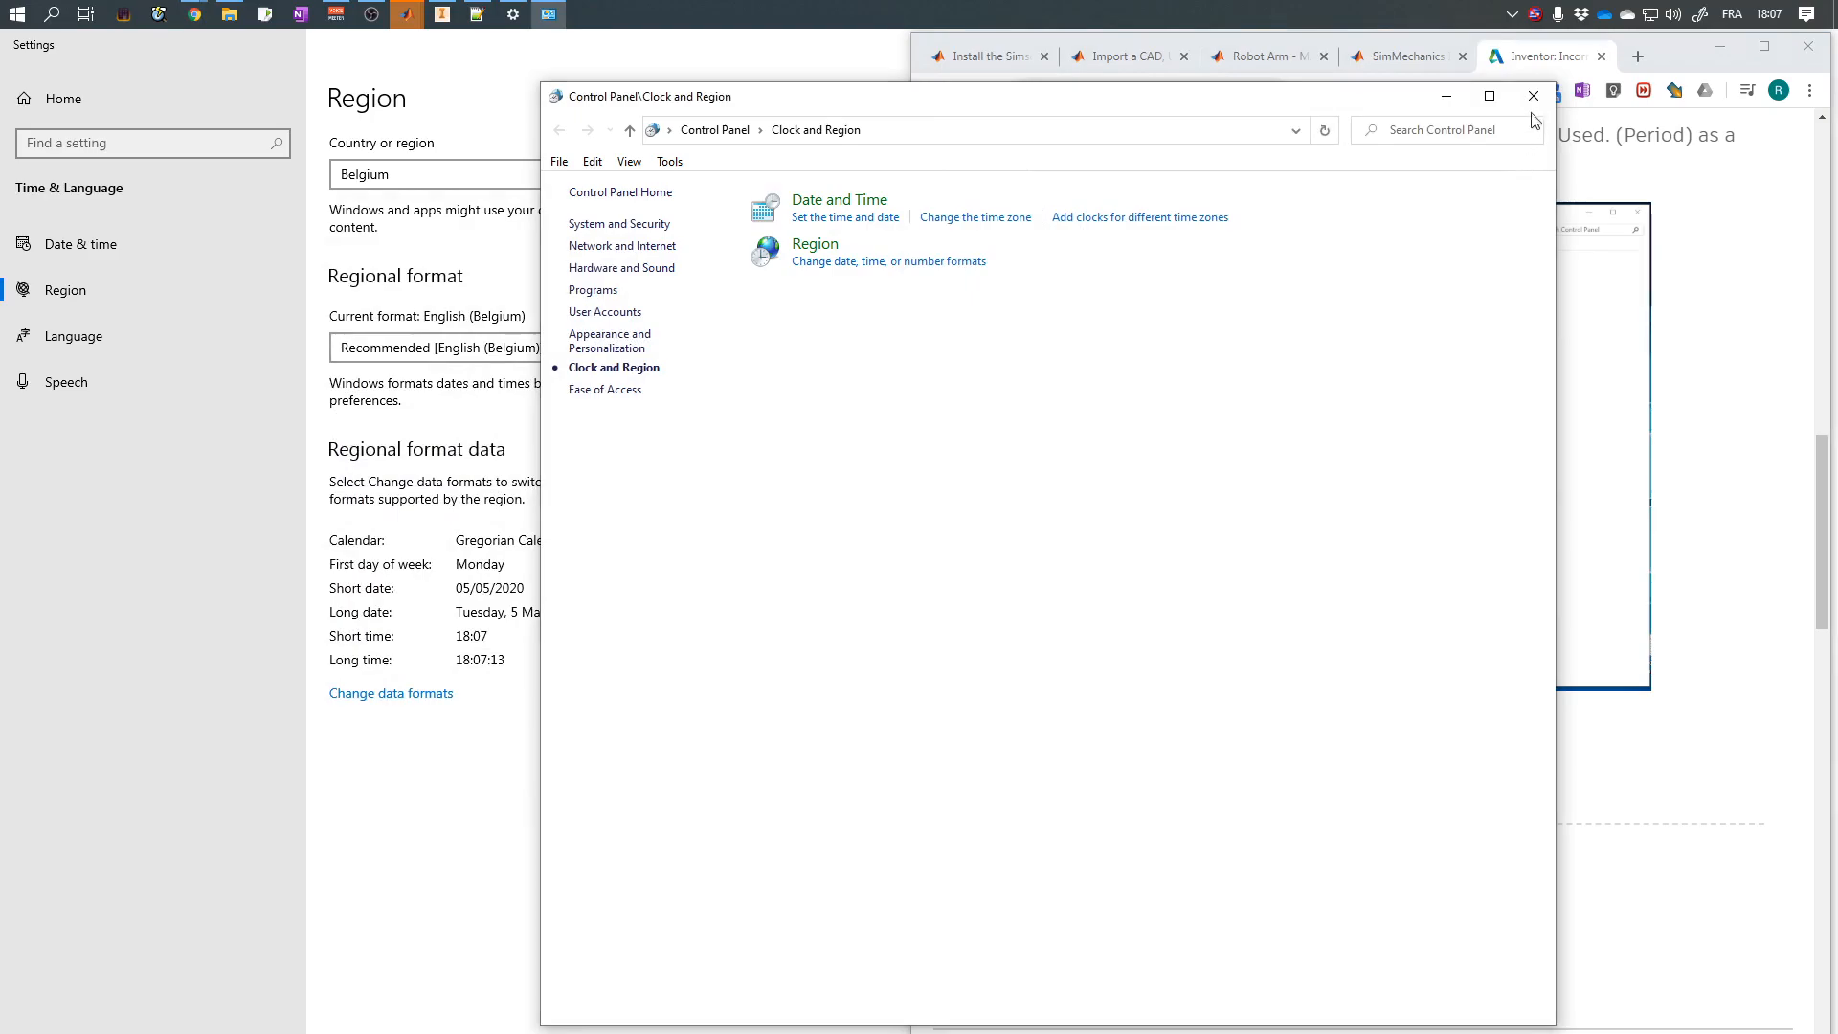
left_click(1536, 96)
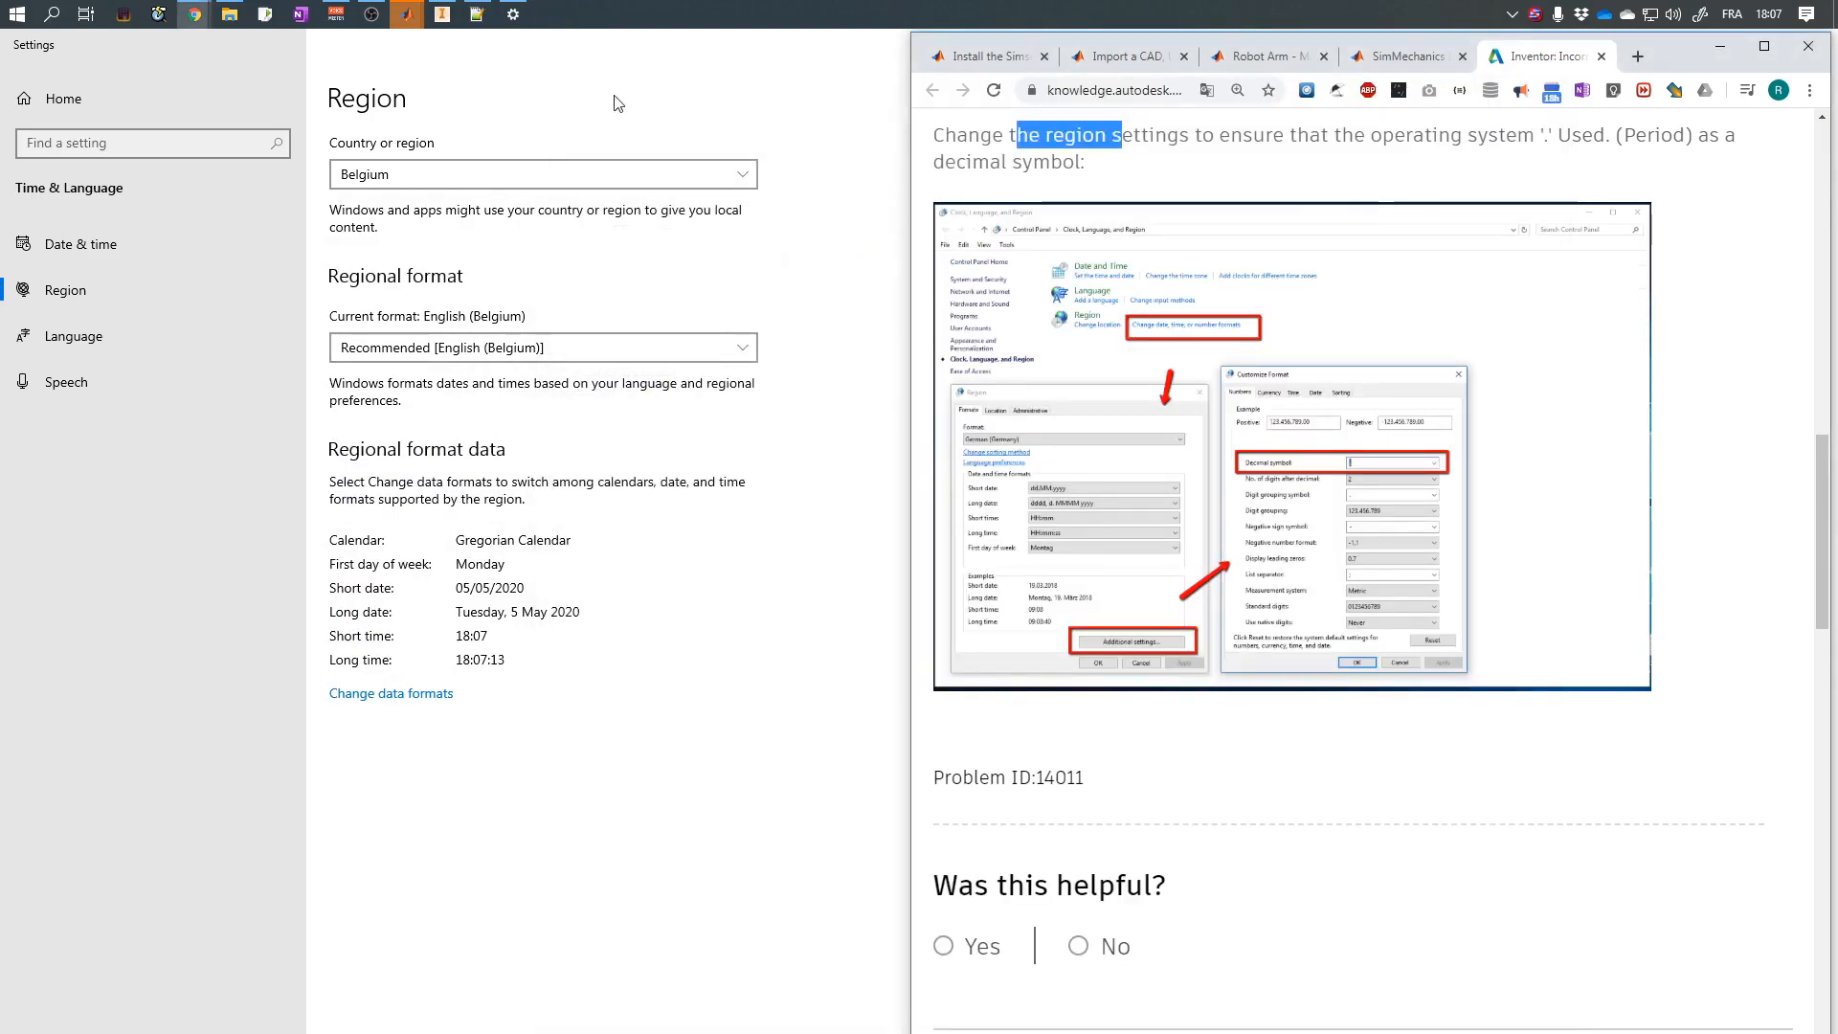
Switch to Inventor and re-export the pendule1 assembly through Simscape Multibody Link, overwriting pendulesimple.xml in the PenduleSimpleExport folder.
left_click(578, 91)
left_click(446, 20)
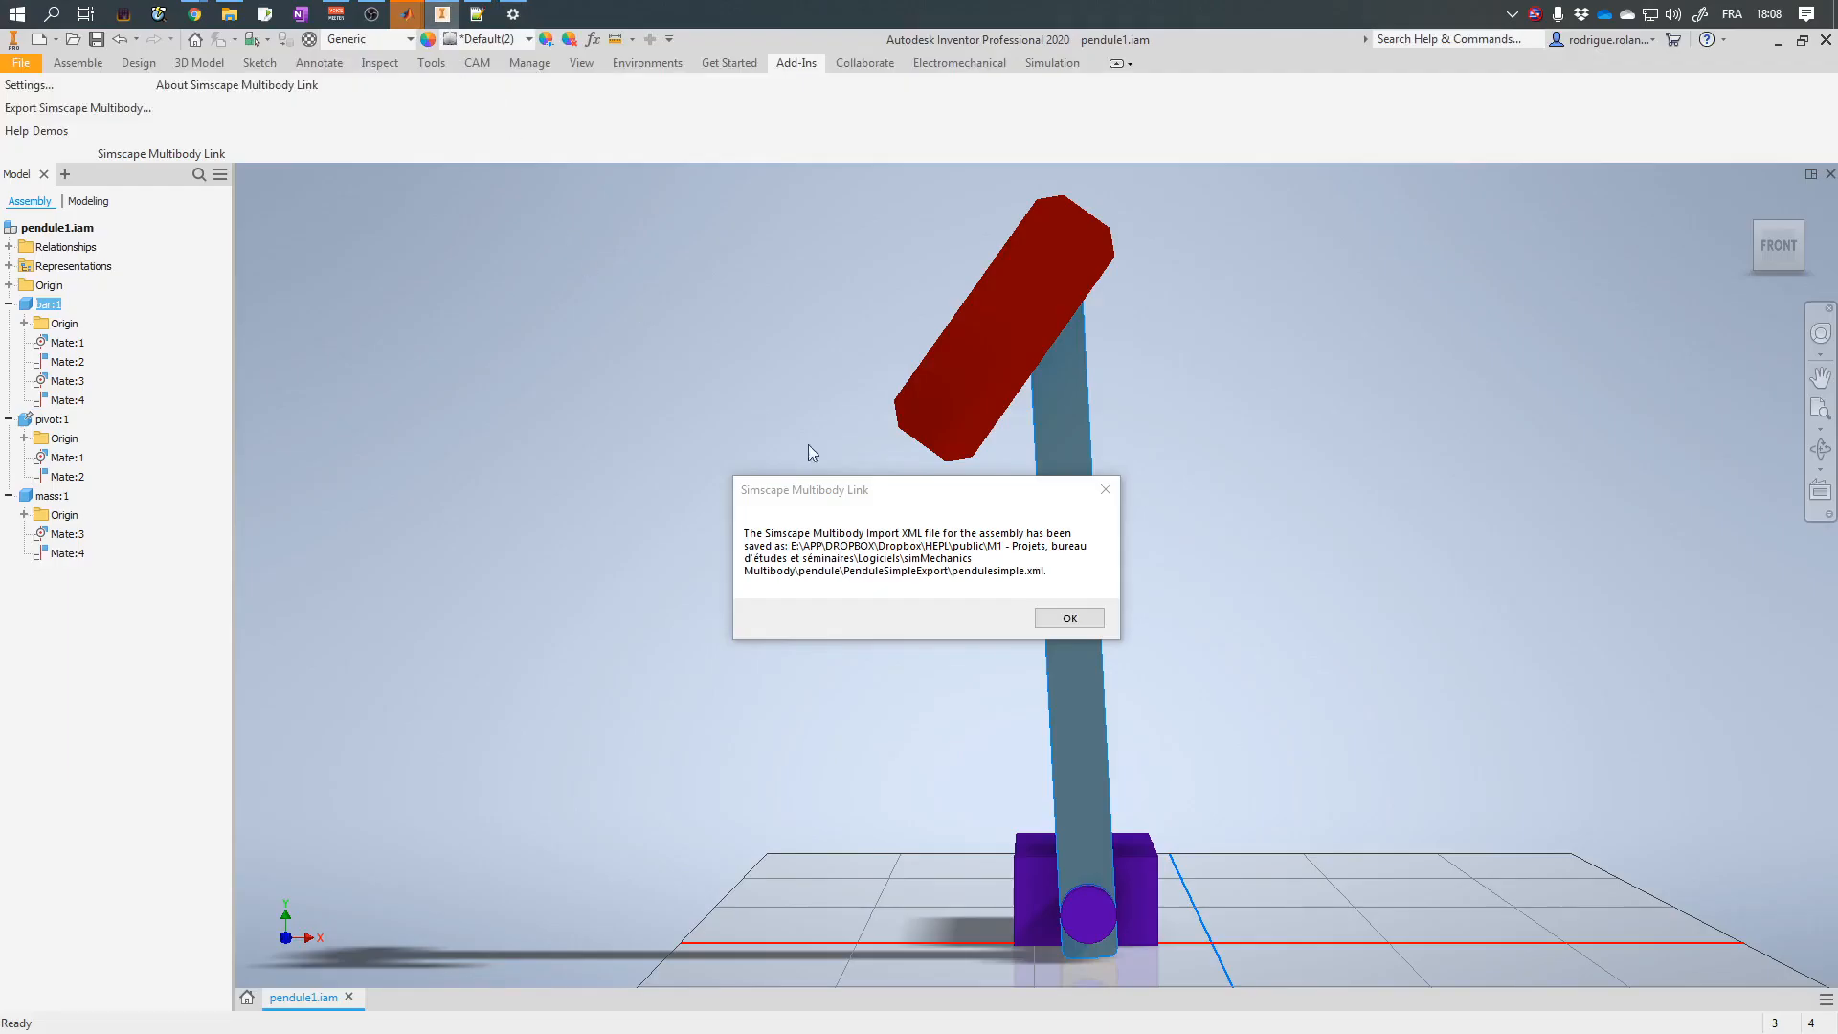
left_click(1061, 617)
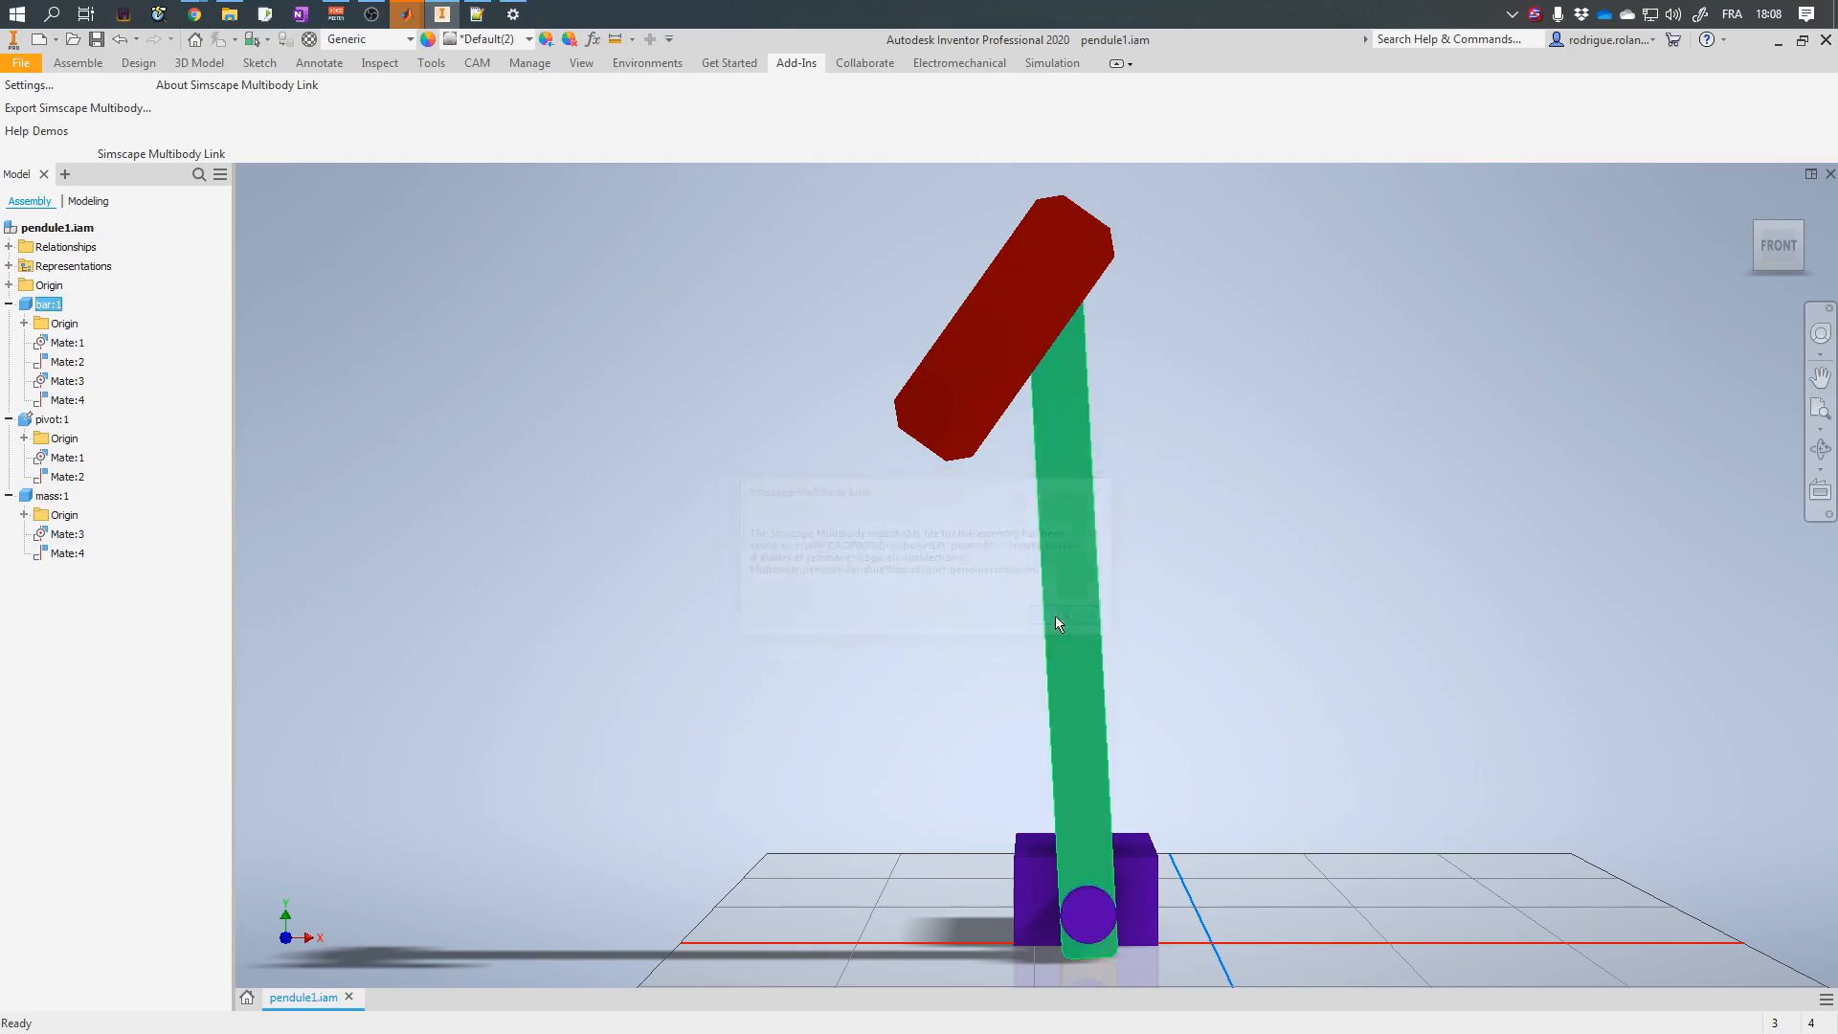
left_click(34, 111)
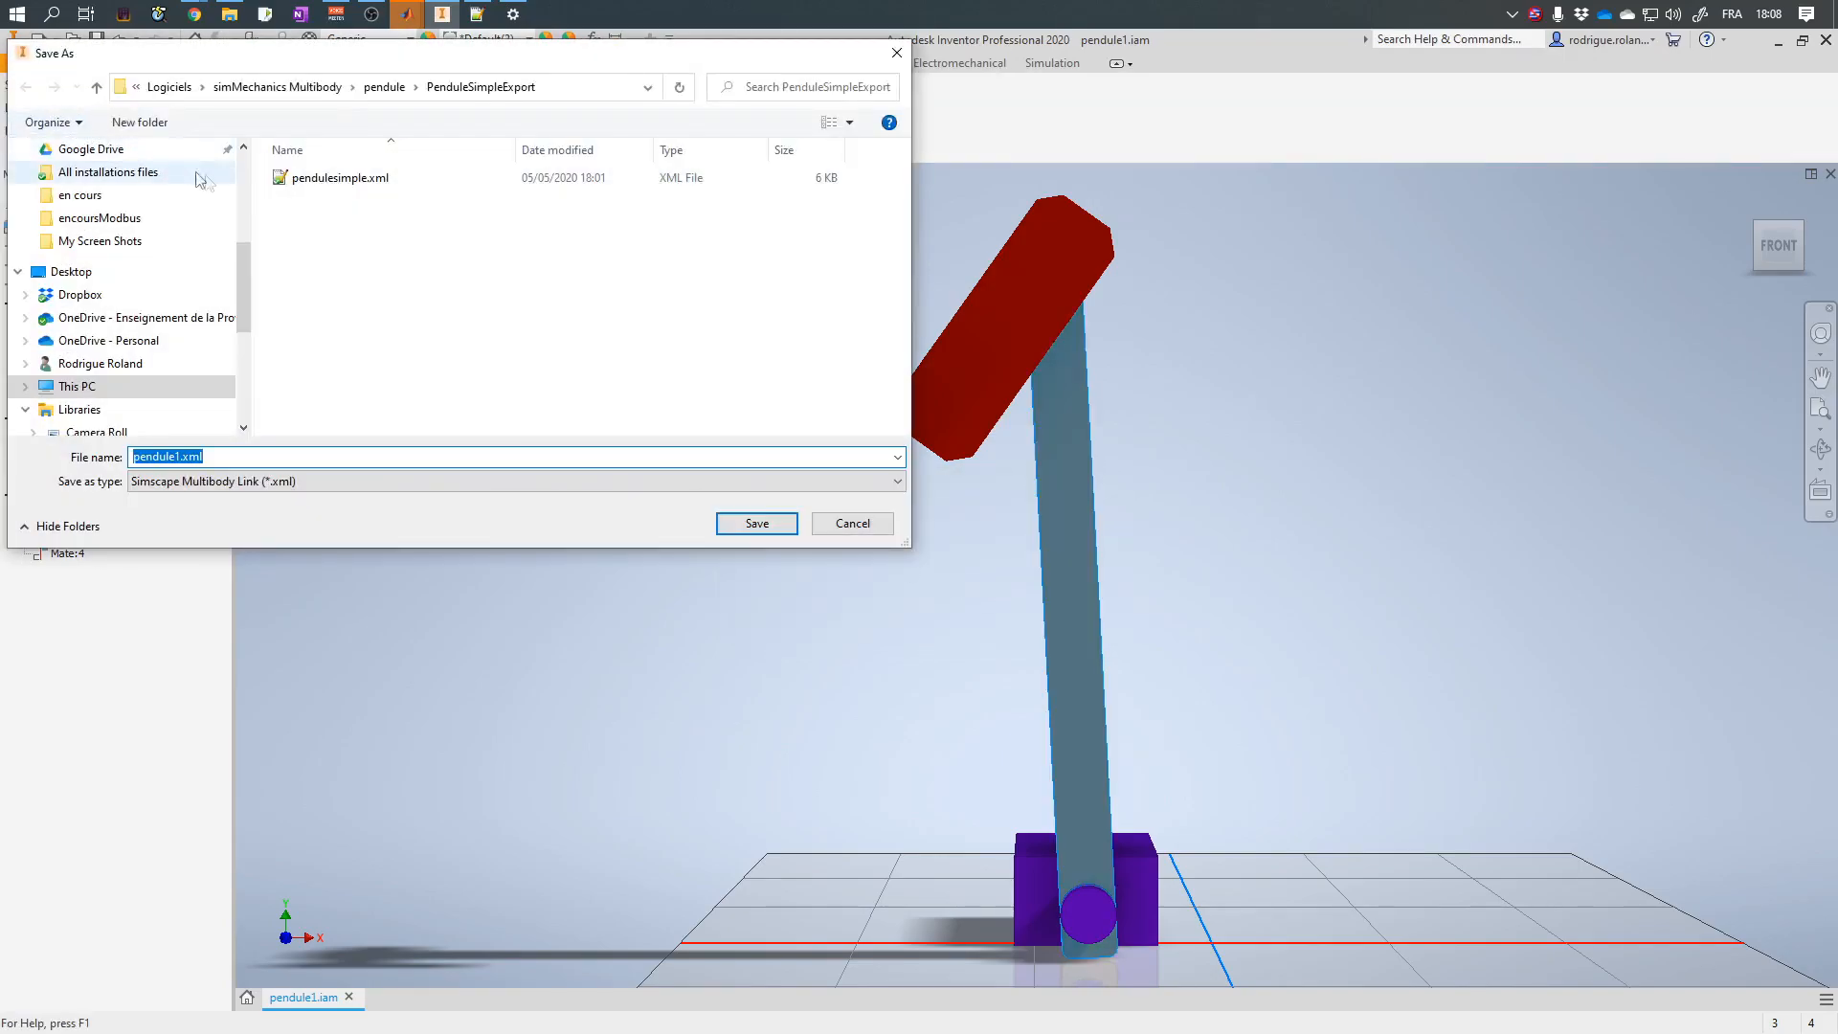
double_click(334, 181)
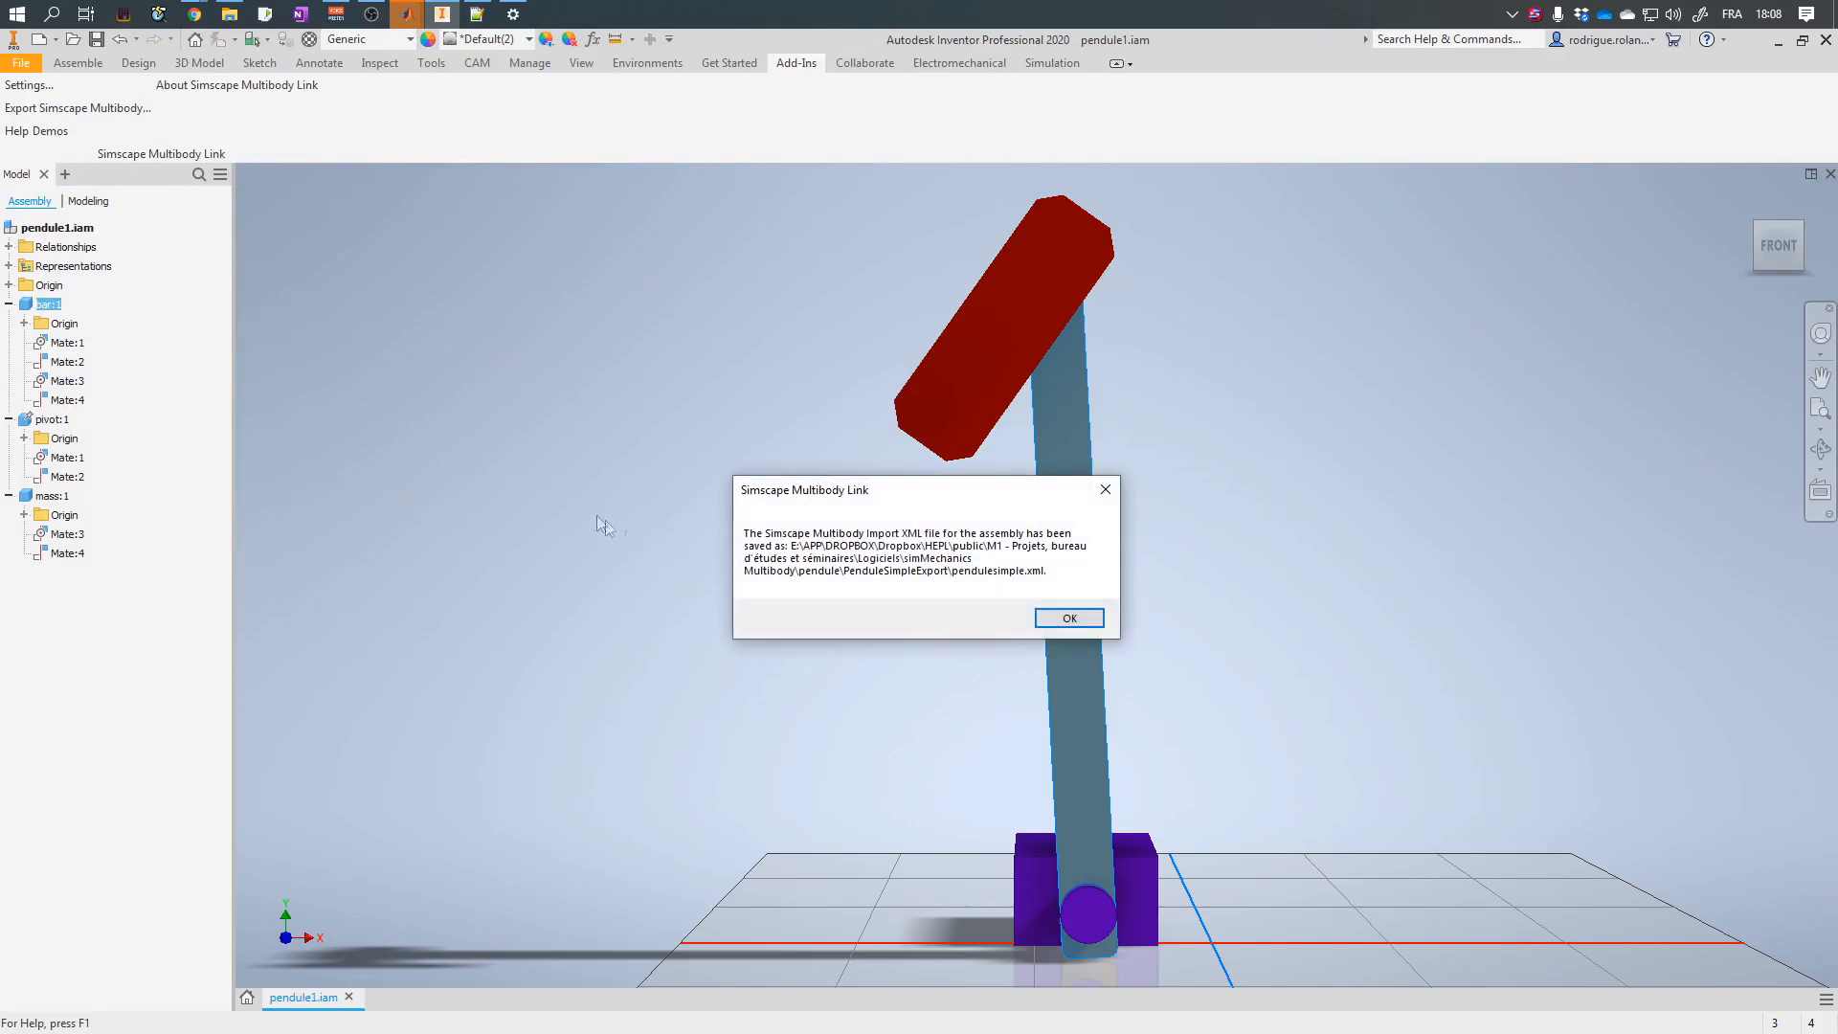
left_click(1061, 618)
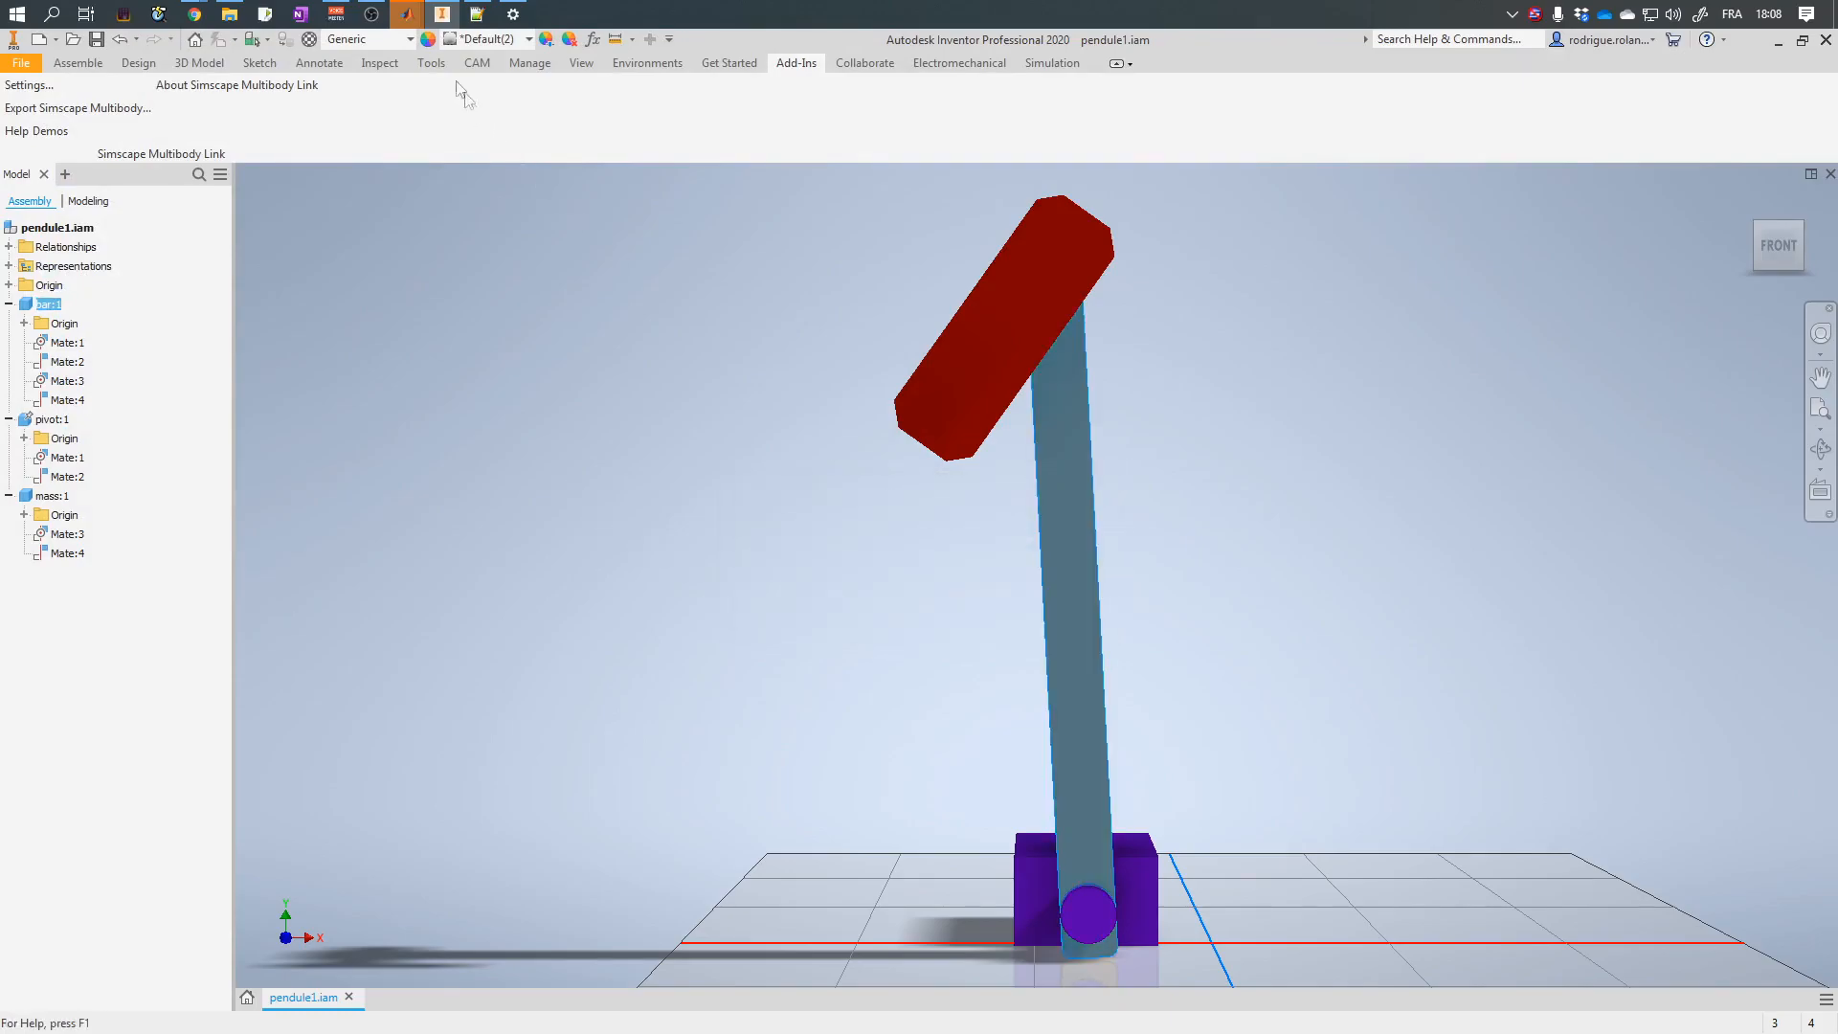
Switch to MATLAB and rerun the import with smimport('pendulesimple.xml').
mouse_move(398, 24)
left_click(308, 105)
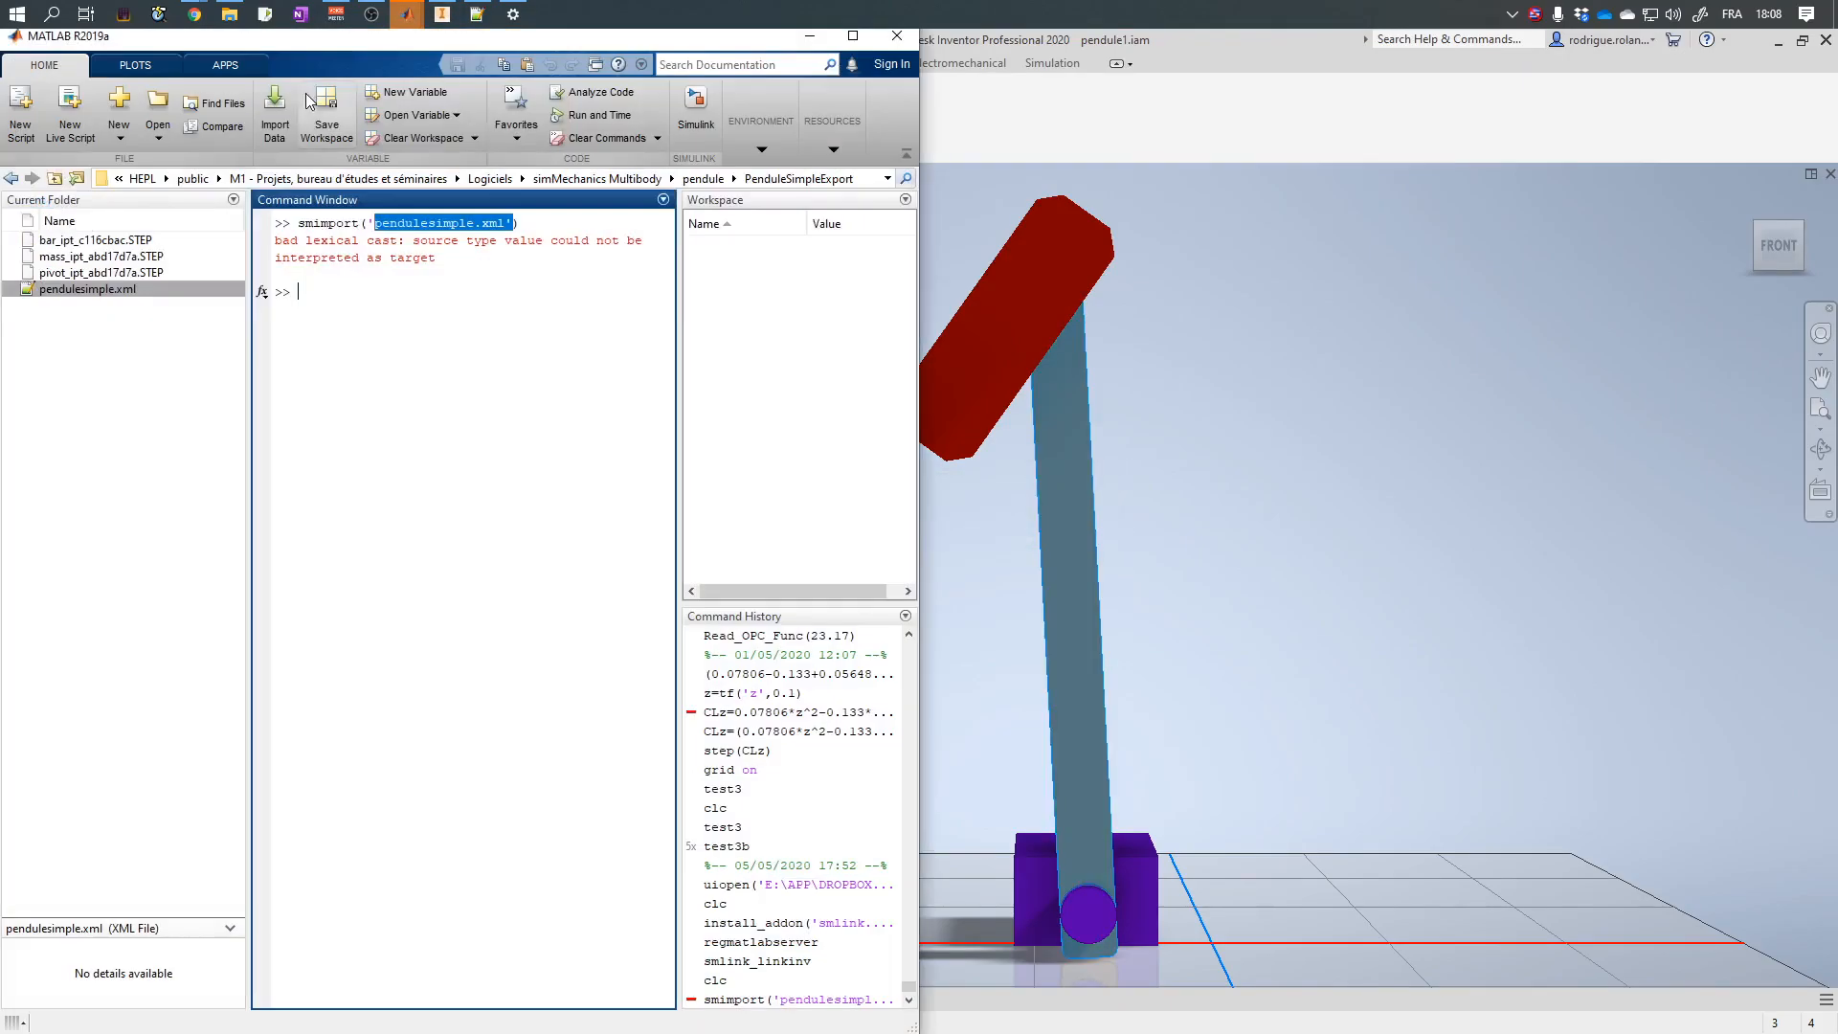
left_click(420, 389)
key("Up")
key("Return")
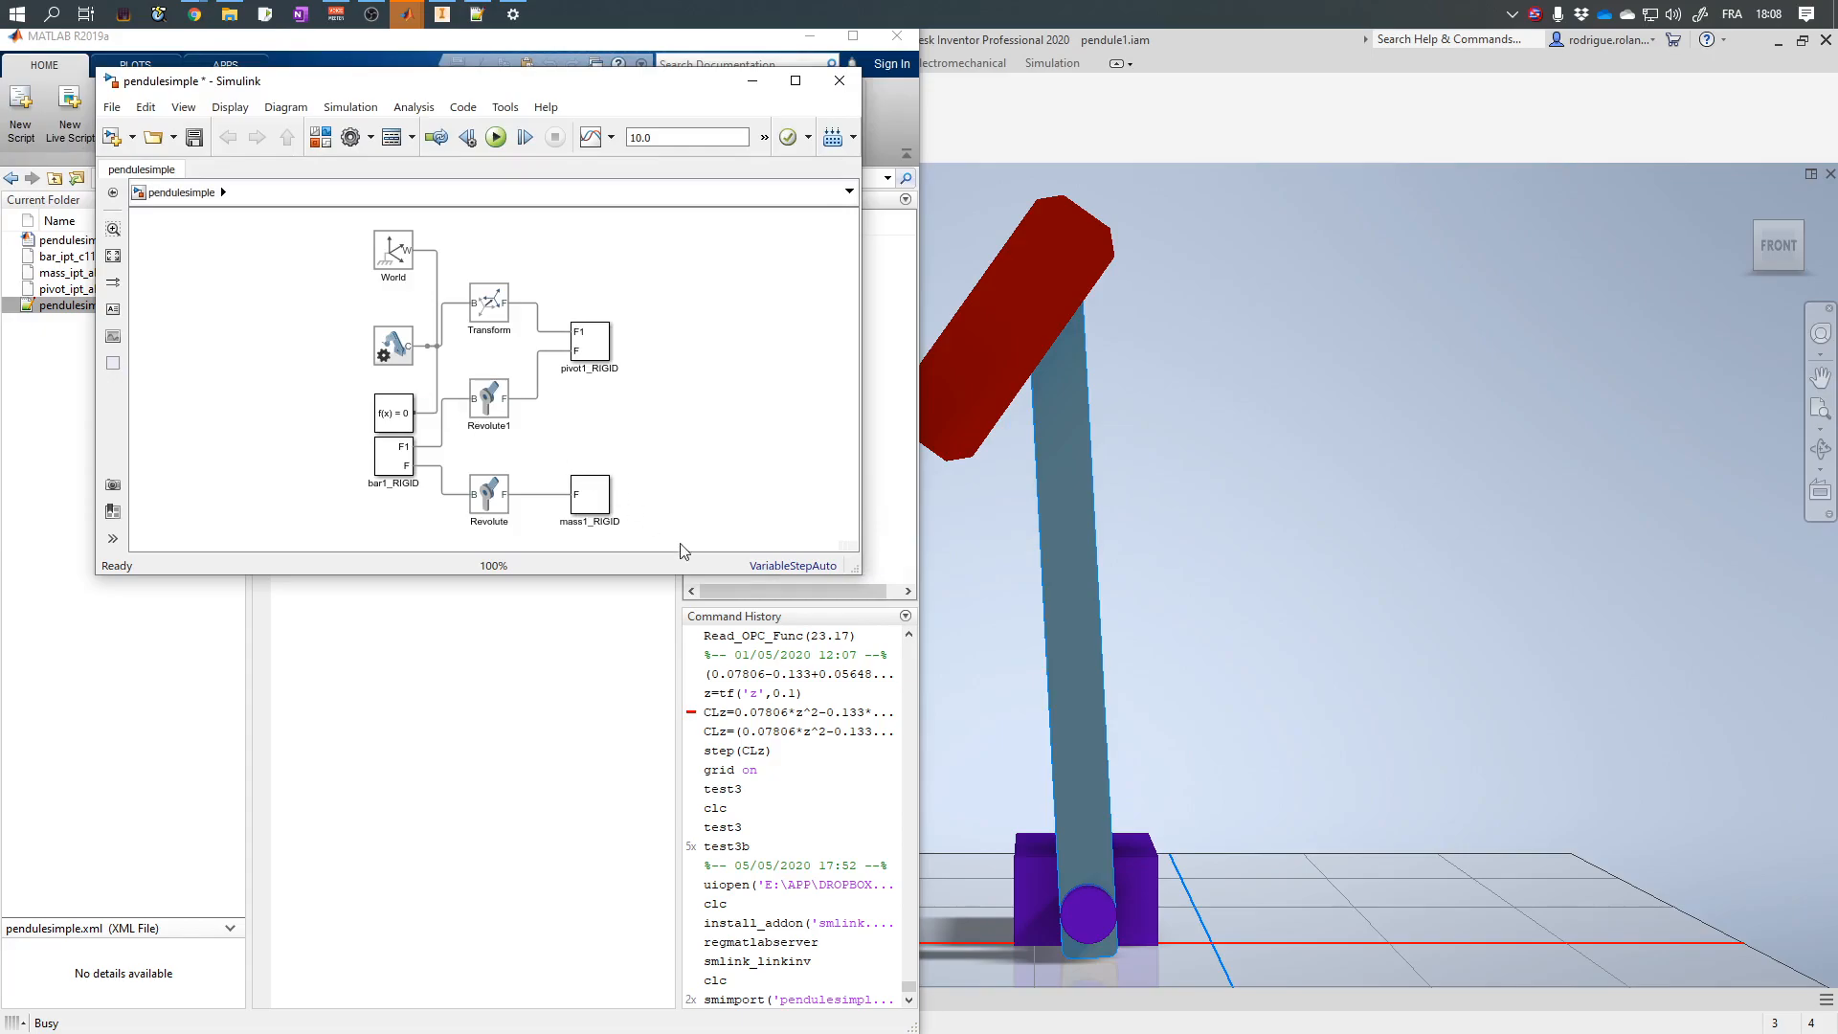
Enlarge the Simulink window, enter the bar1_RIGID subsystem and examine the geometry settings of its Solid block.
left_click_drag(853, 583, 1170, 855)
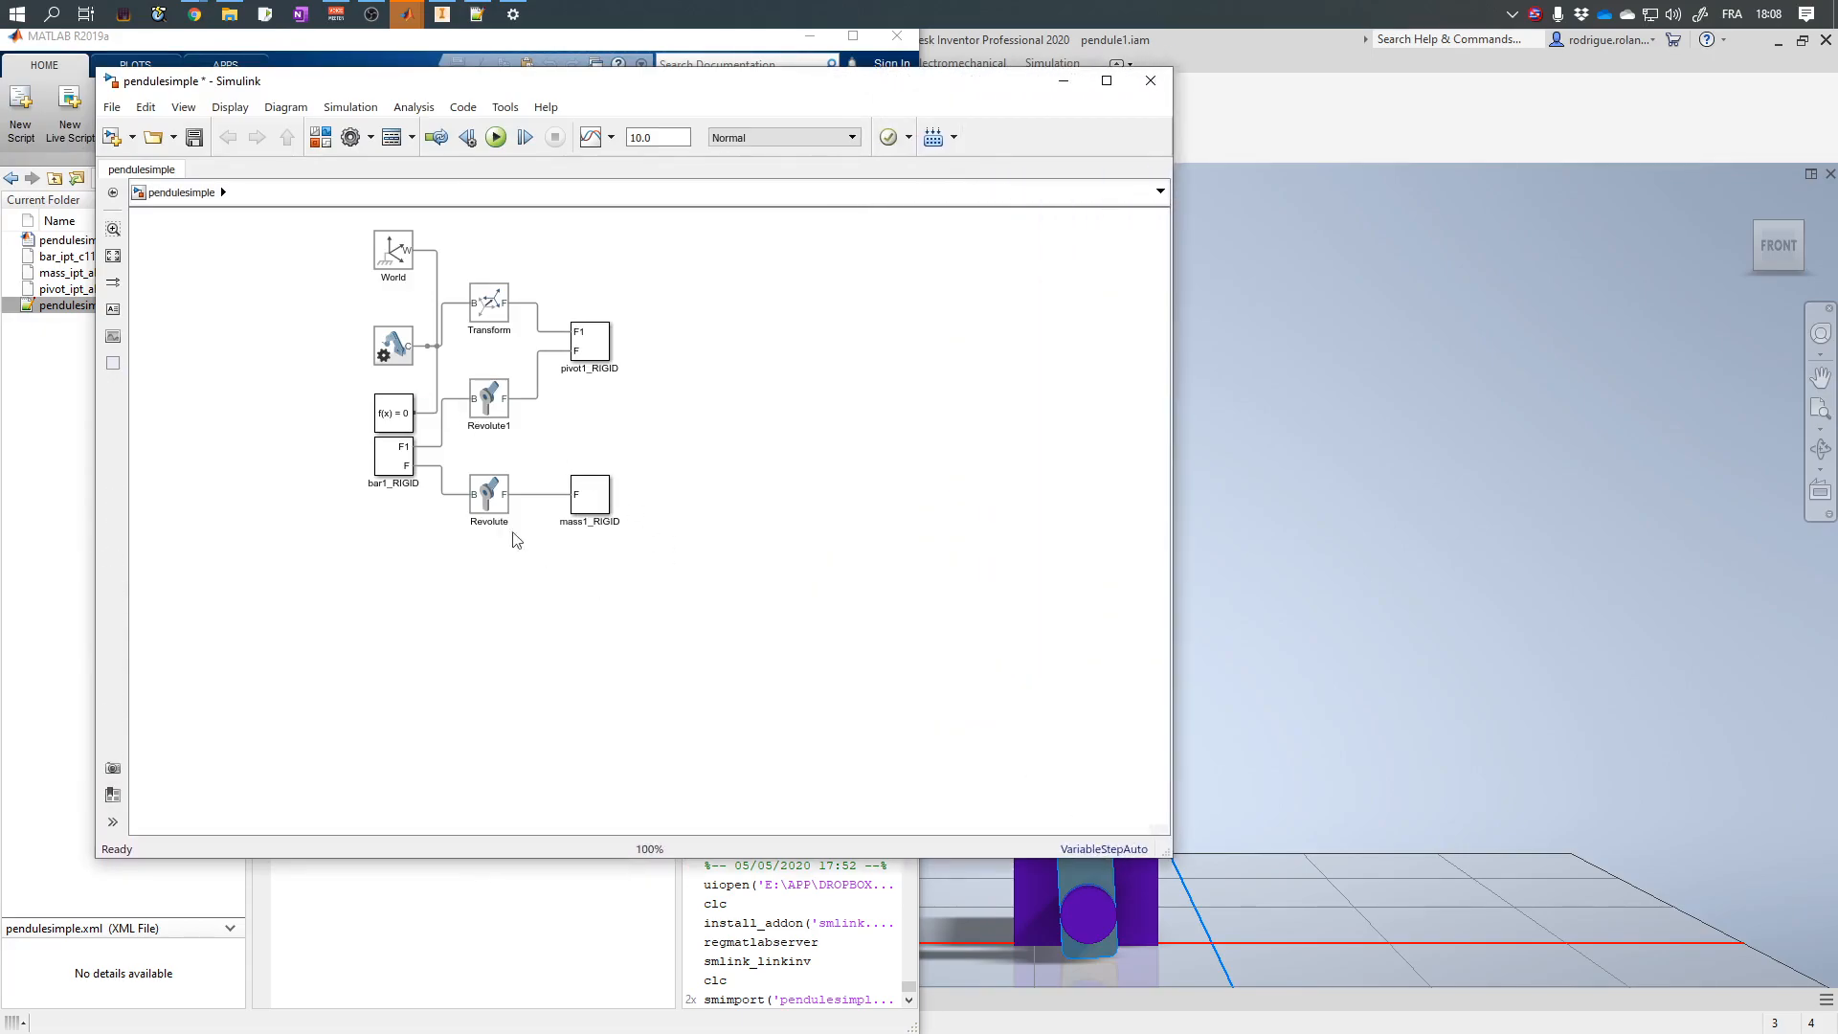
scroll(459, 417, "up", 1)
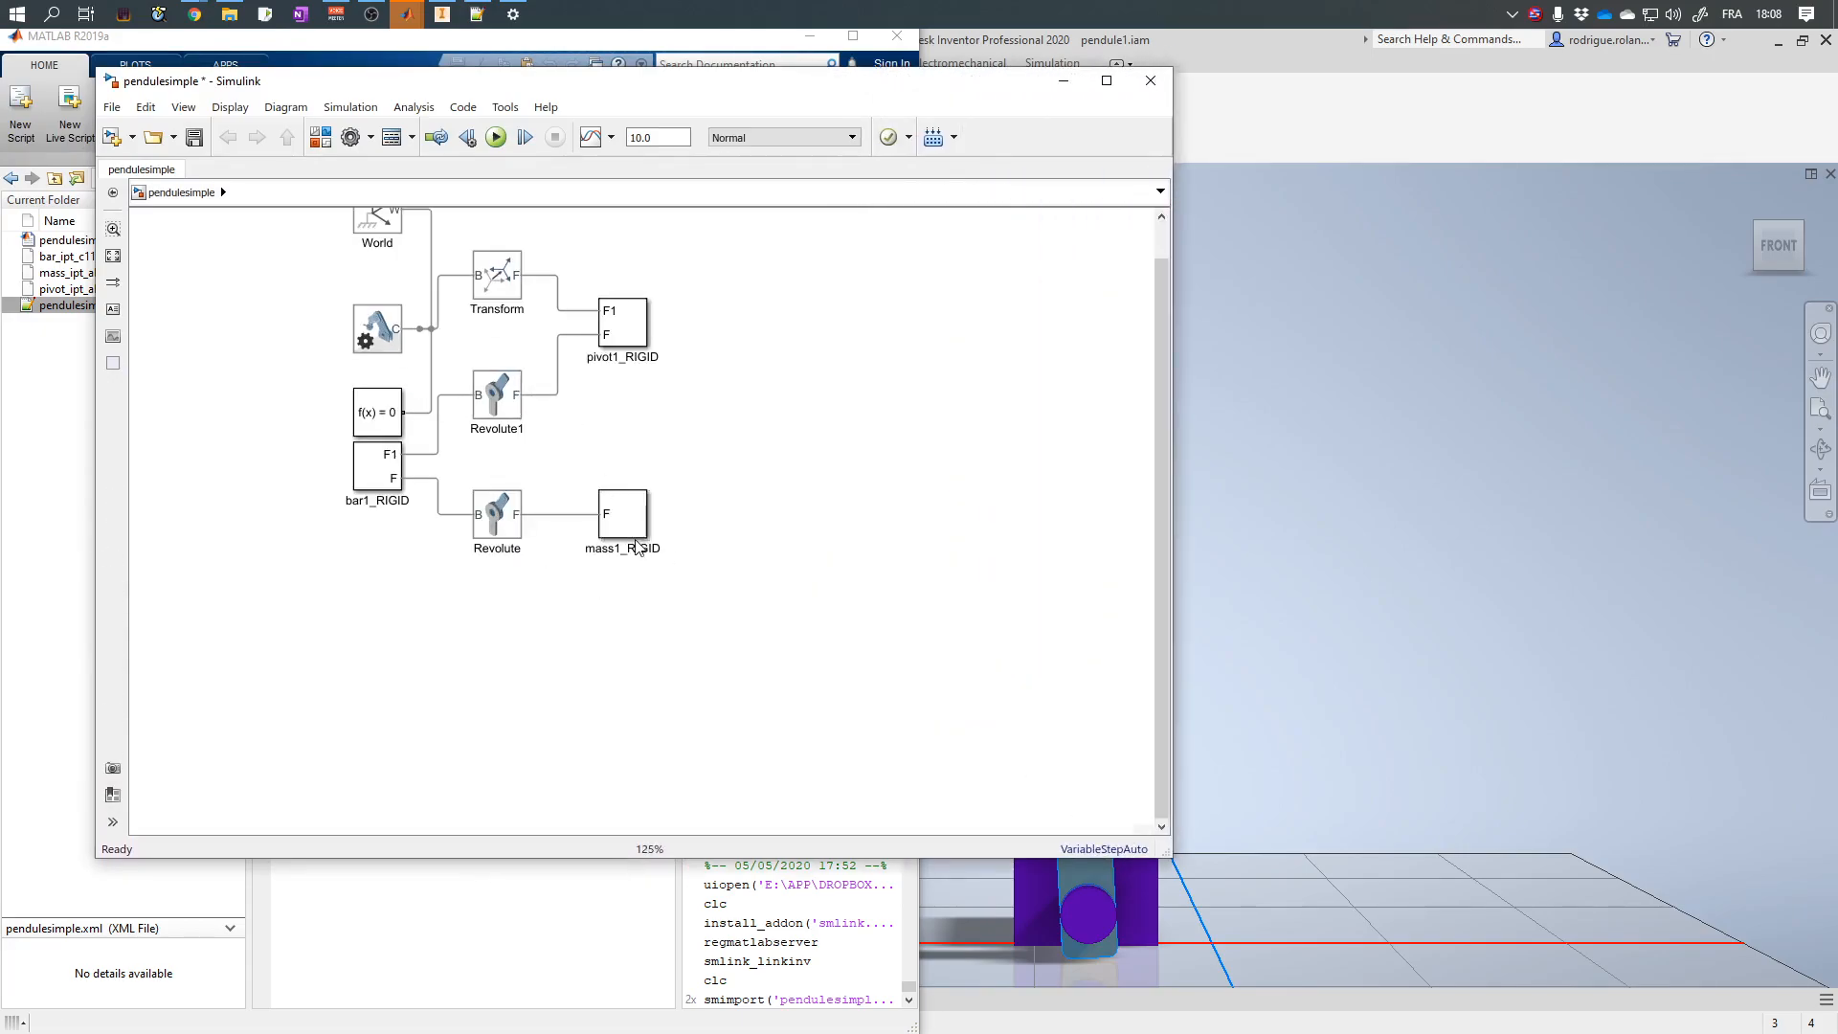
key("space")
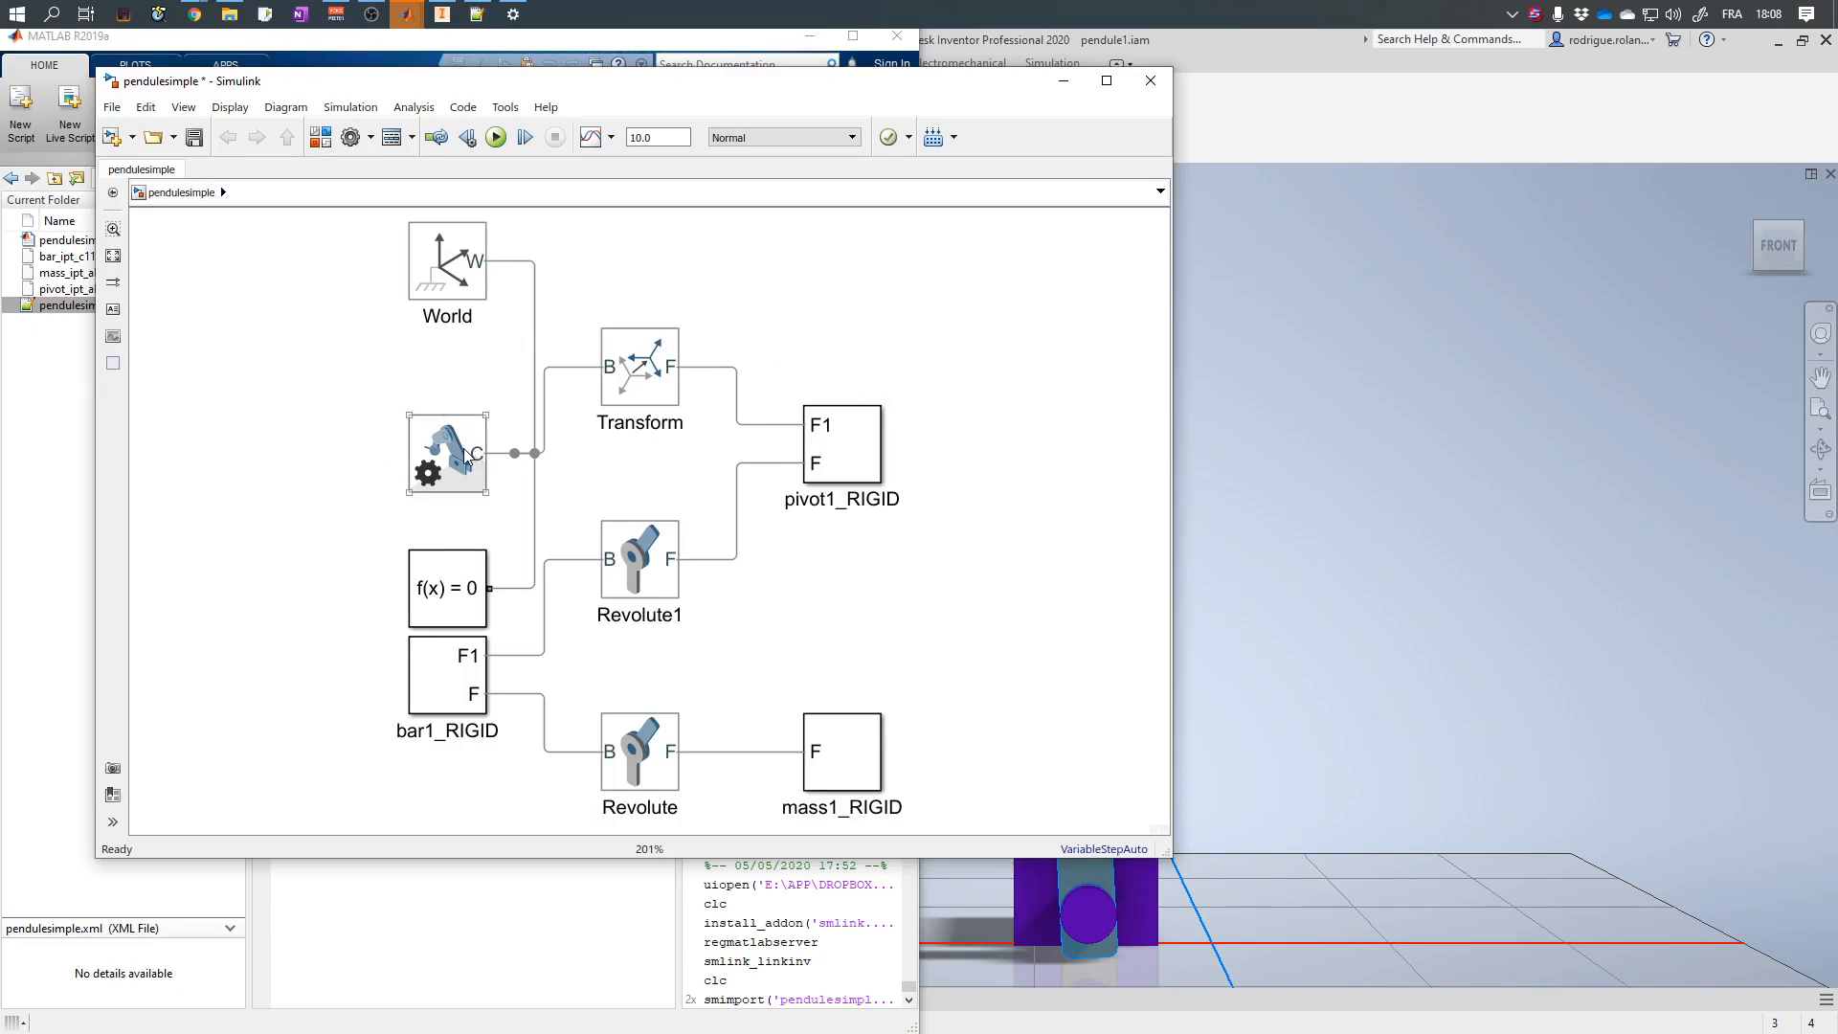
double_click(457, 693)
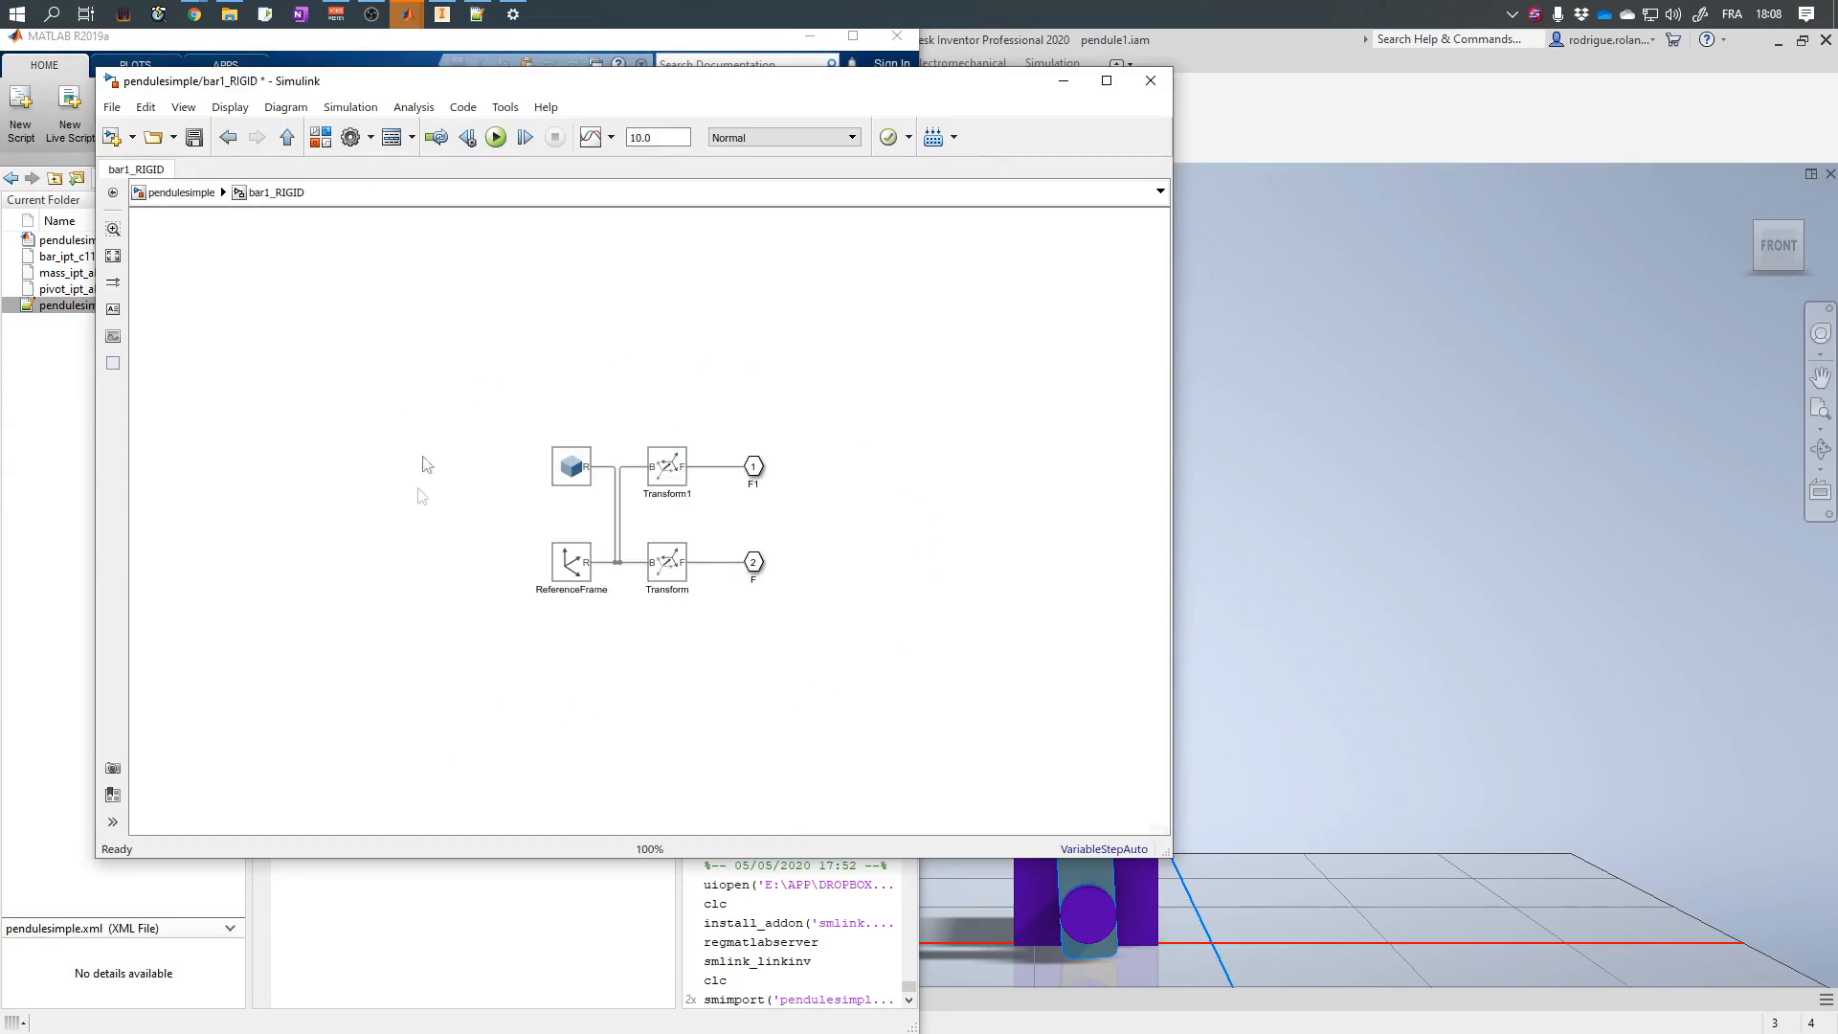
left_click(584, 467)
left_click(578, 567)
left_click(575, 468)
double_click(575, 468)
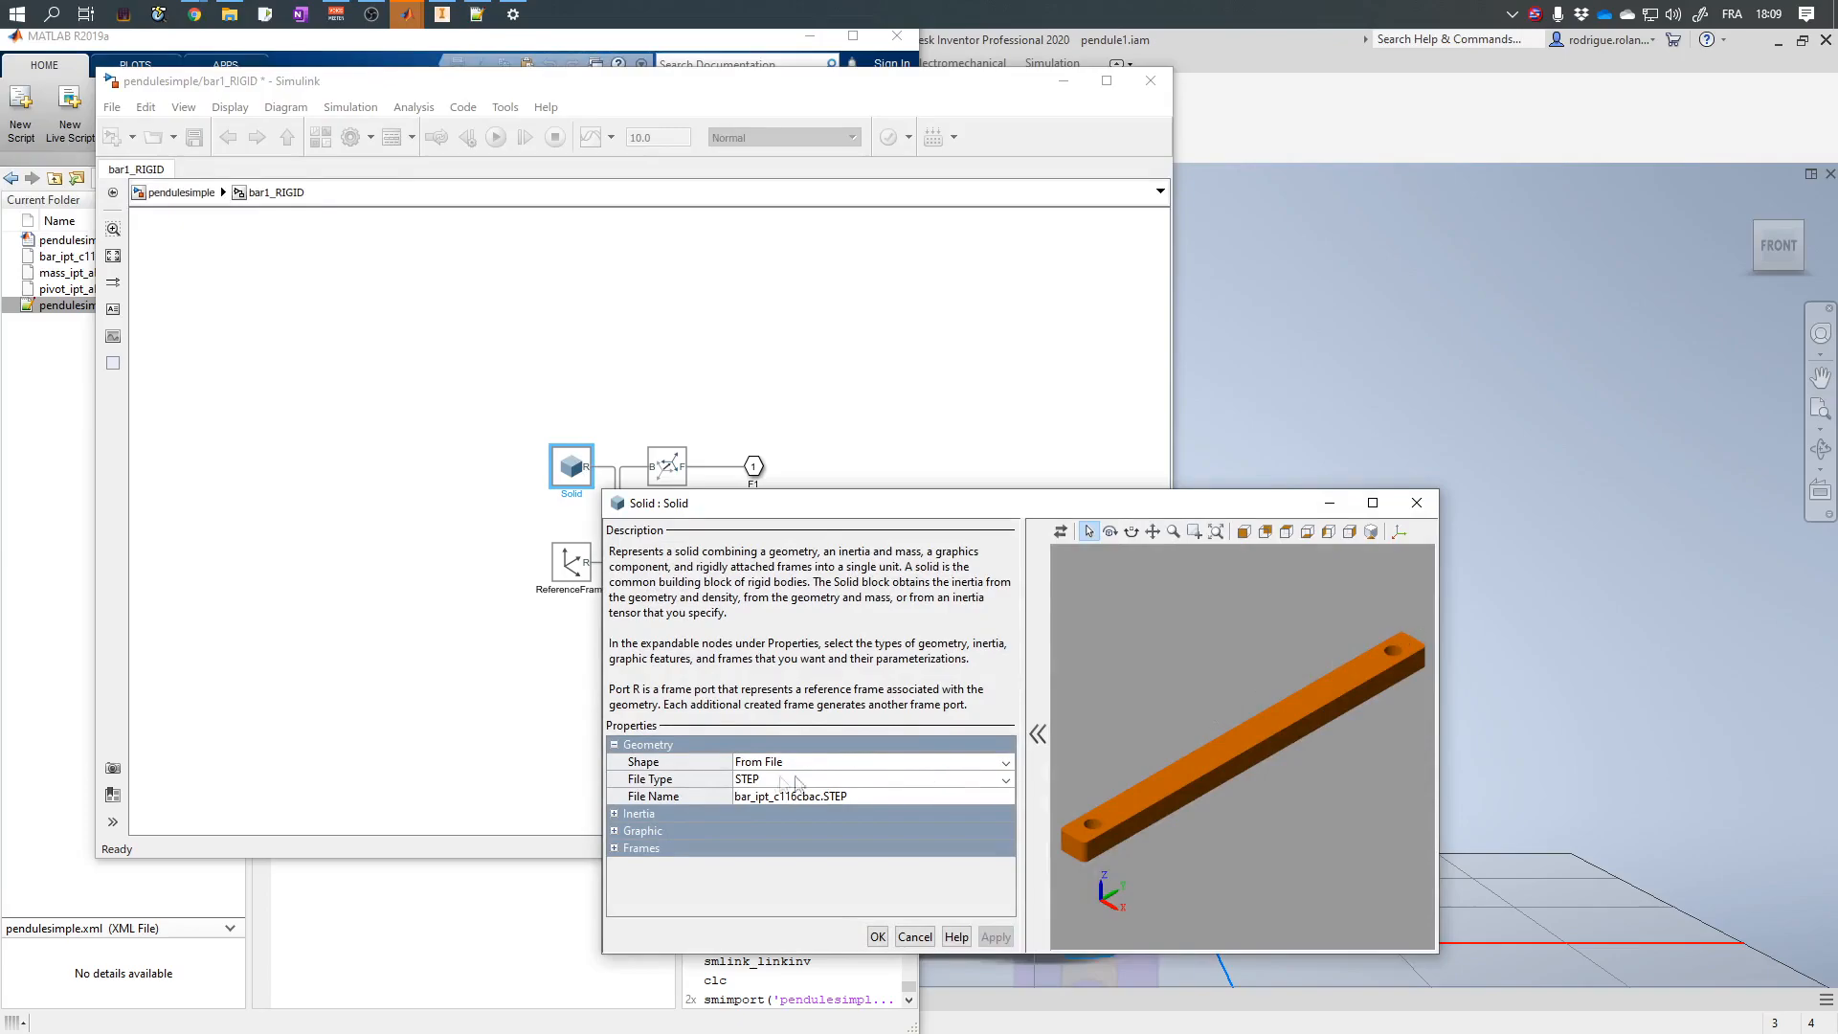
Compare the Solid block's bar with the pendulum assembly in Inventor's isometric view, minimize Inventor and close the block's properties.
left_click(442, 13)
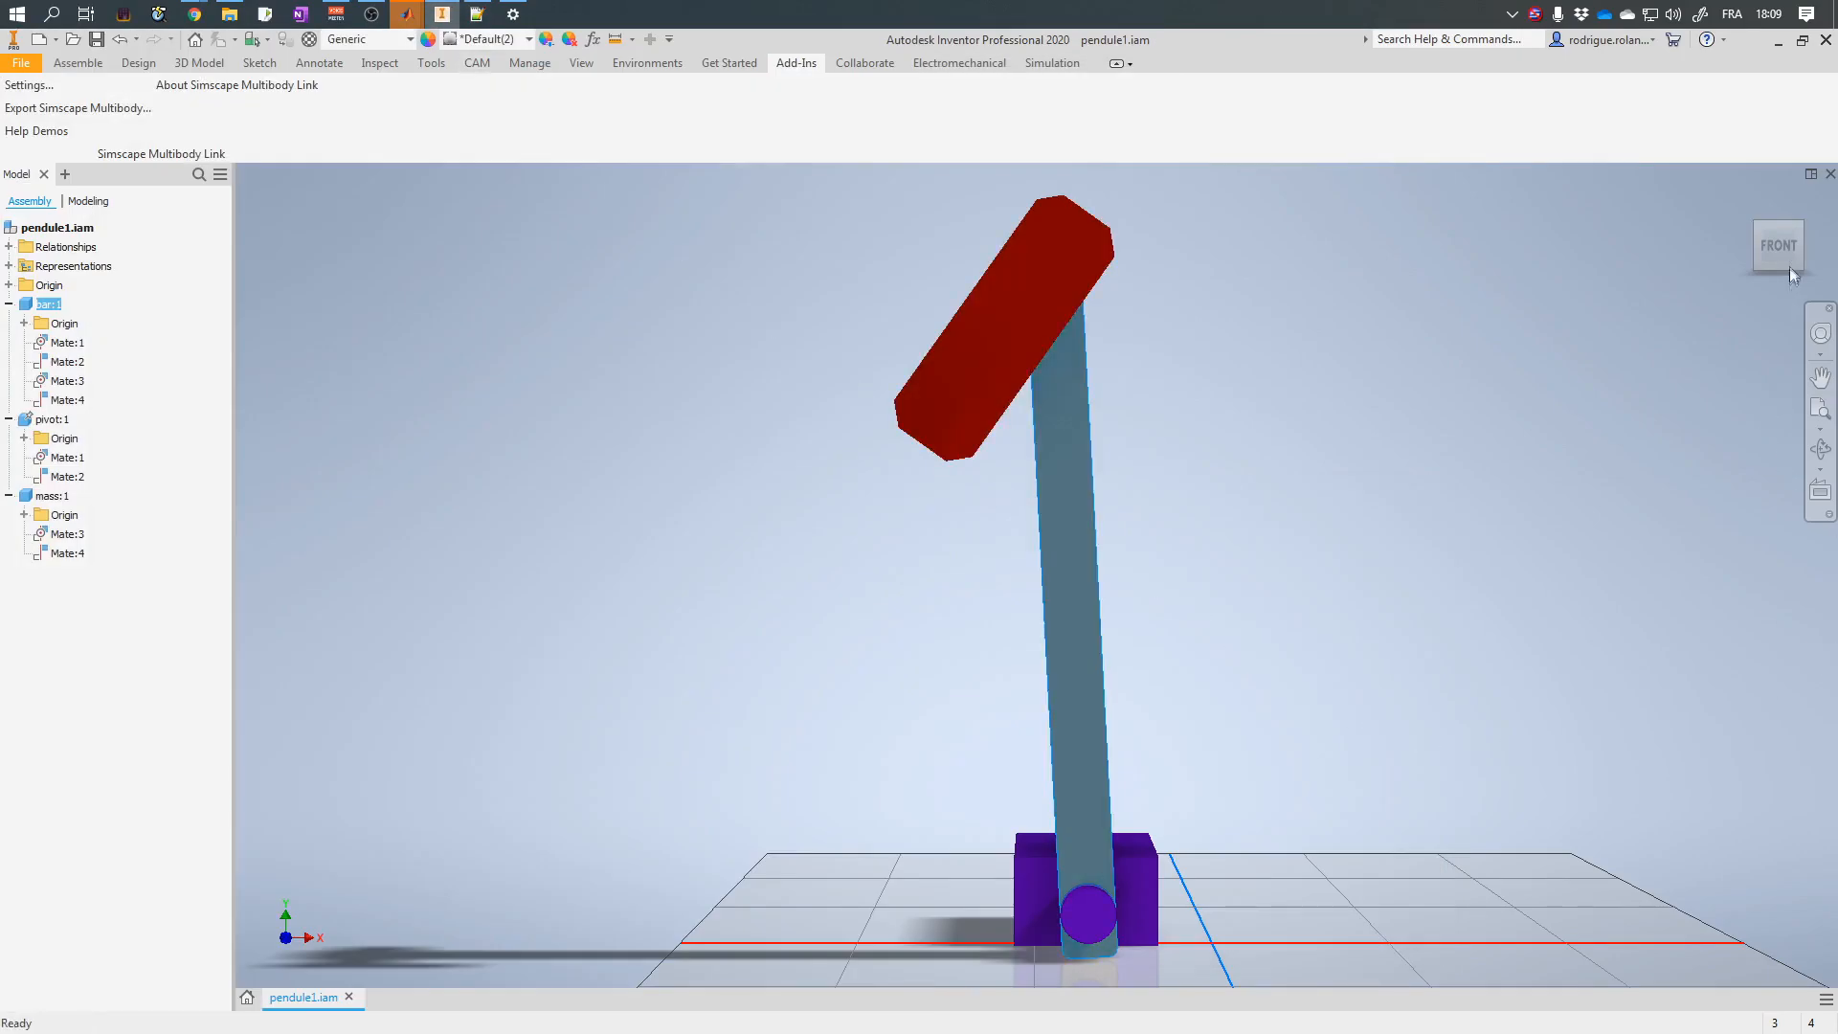
left_click(1803, 222)
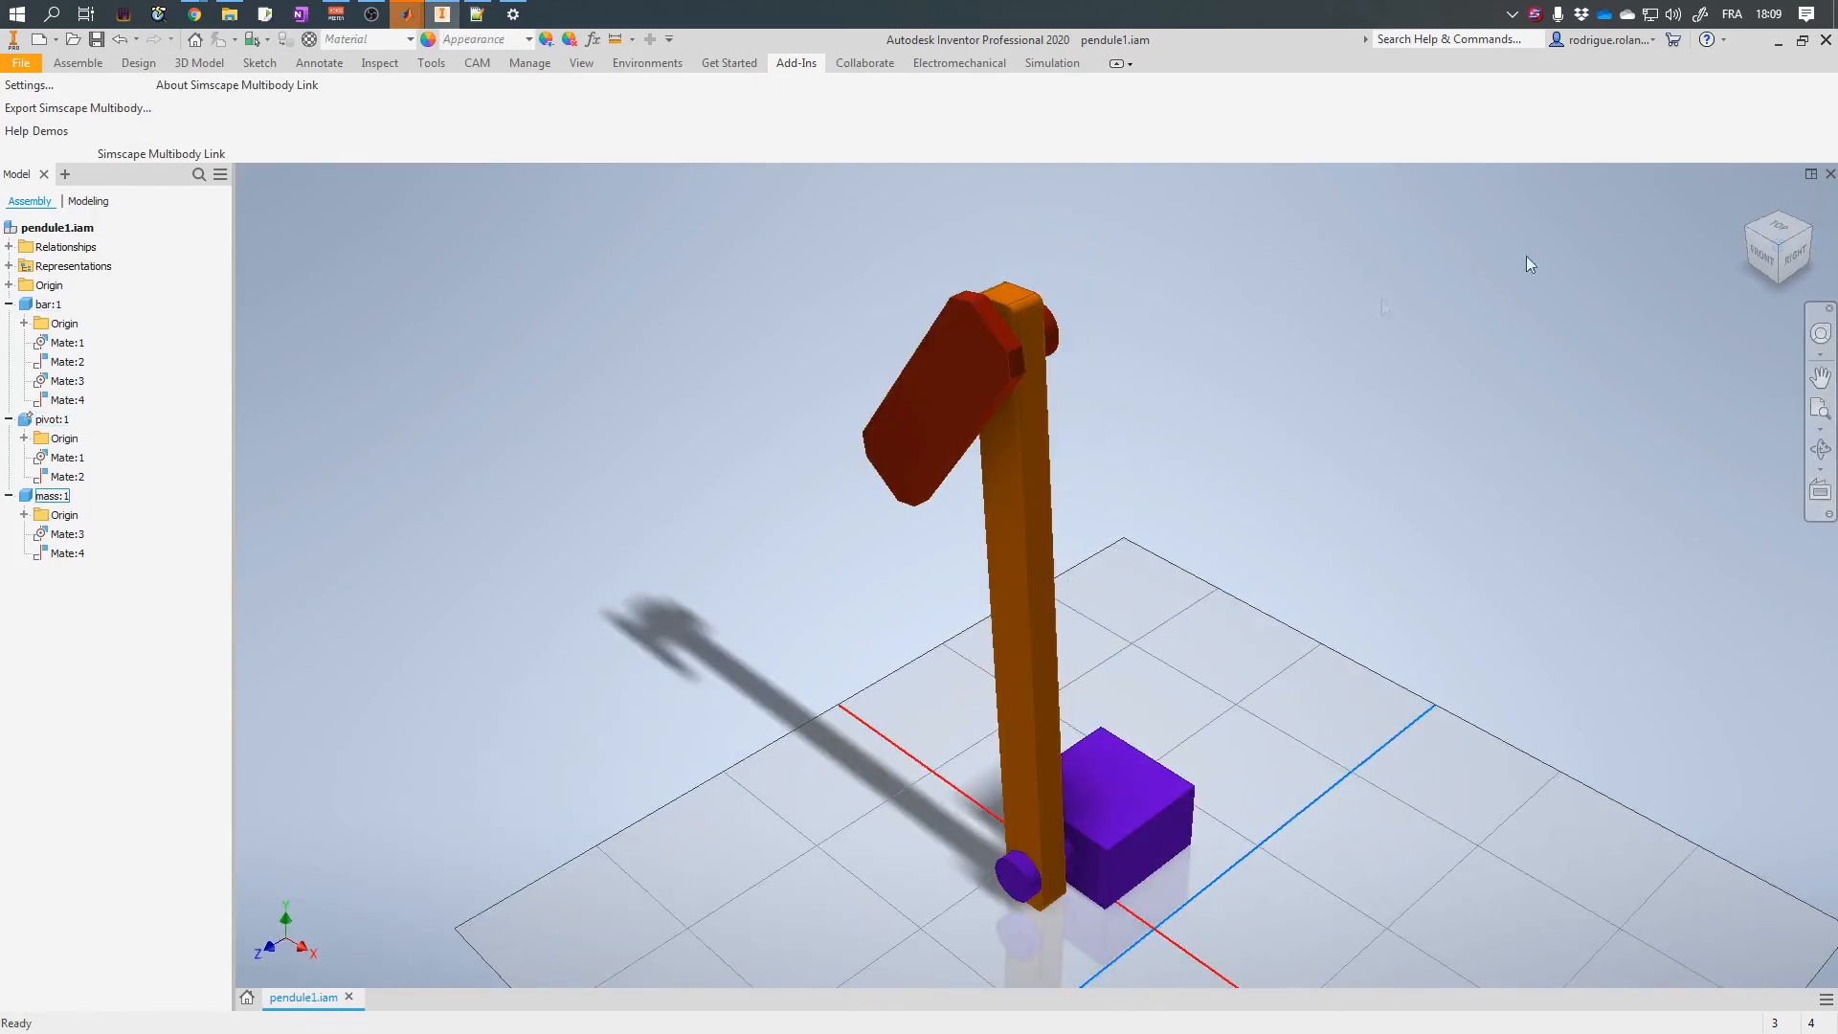
left_click(1779, 41)
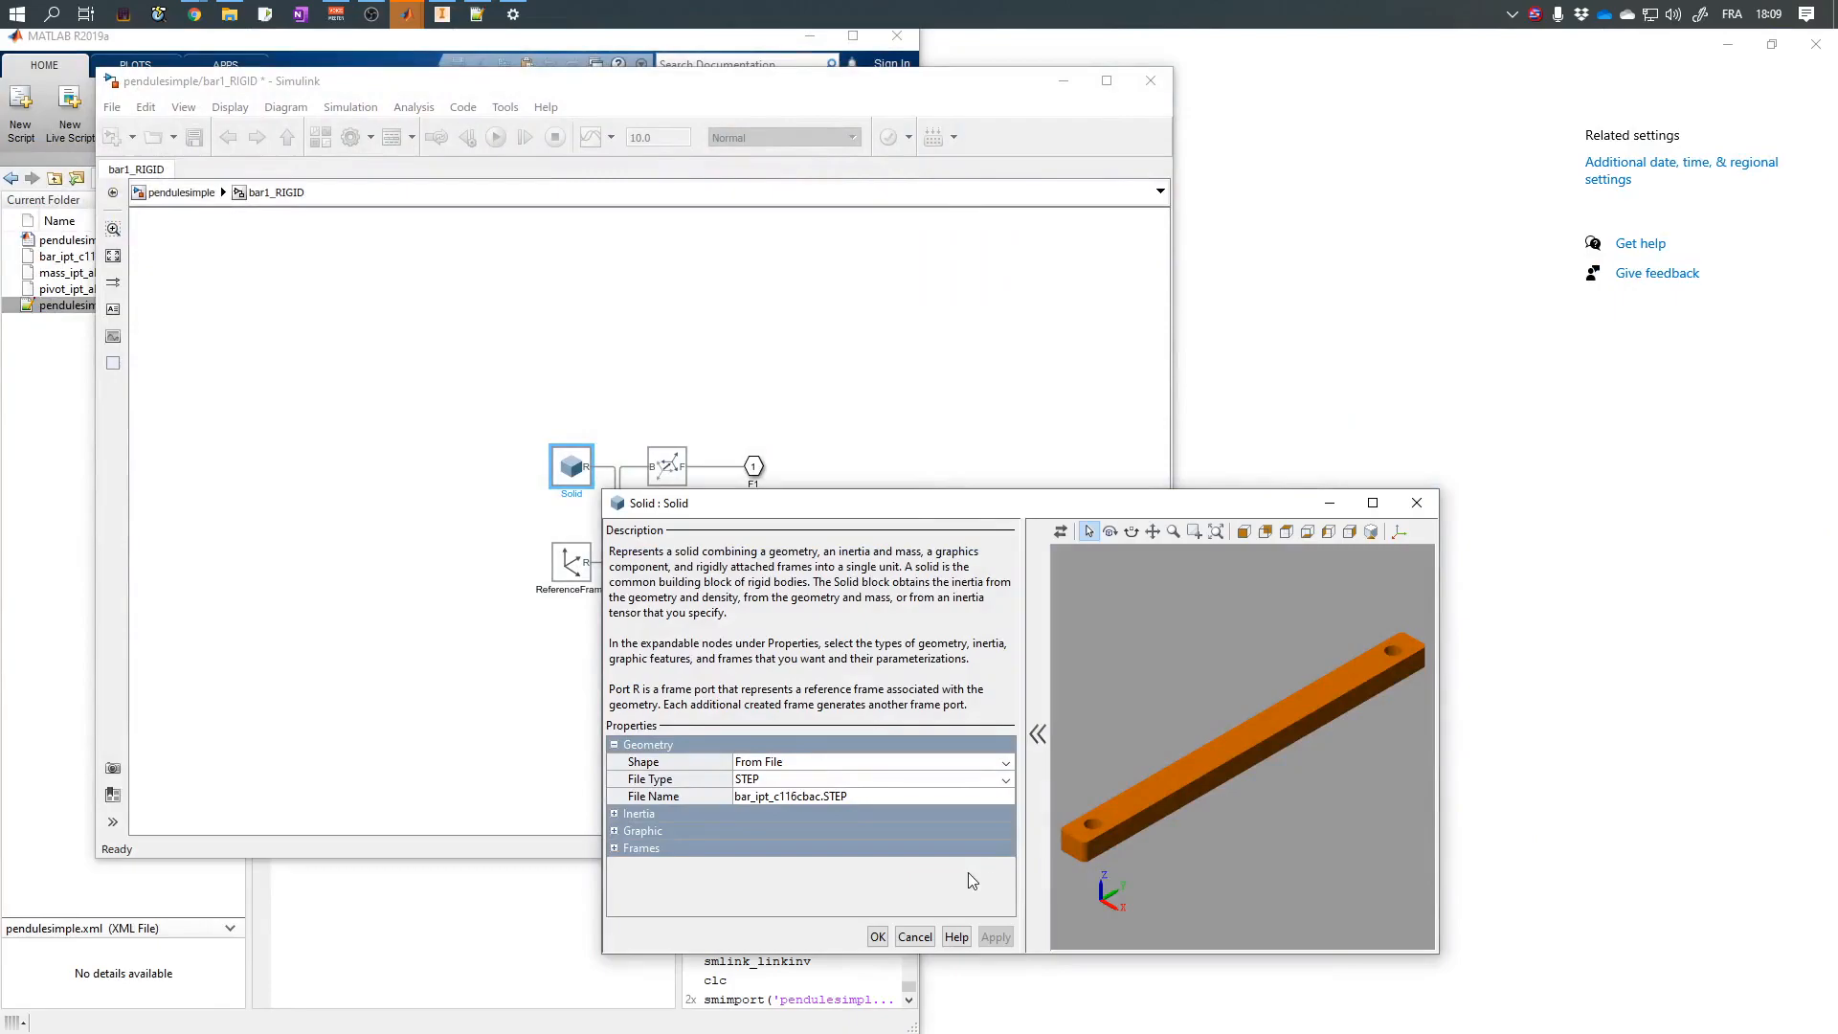
left_click(881, 937)
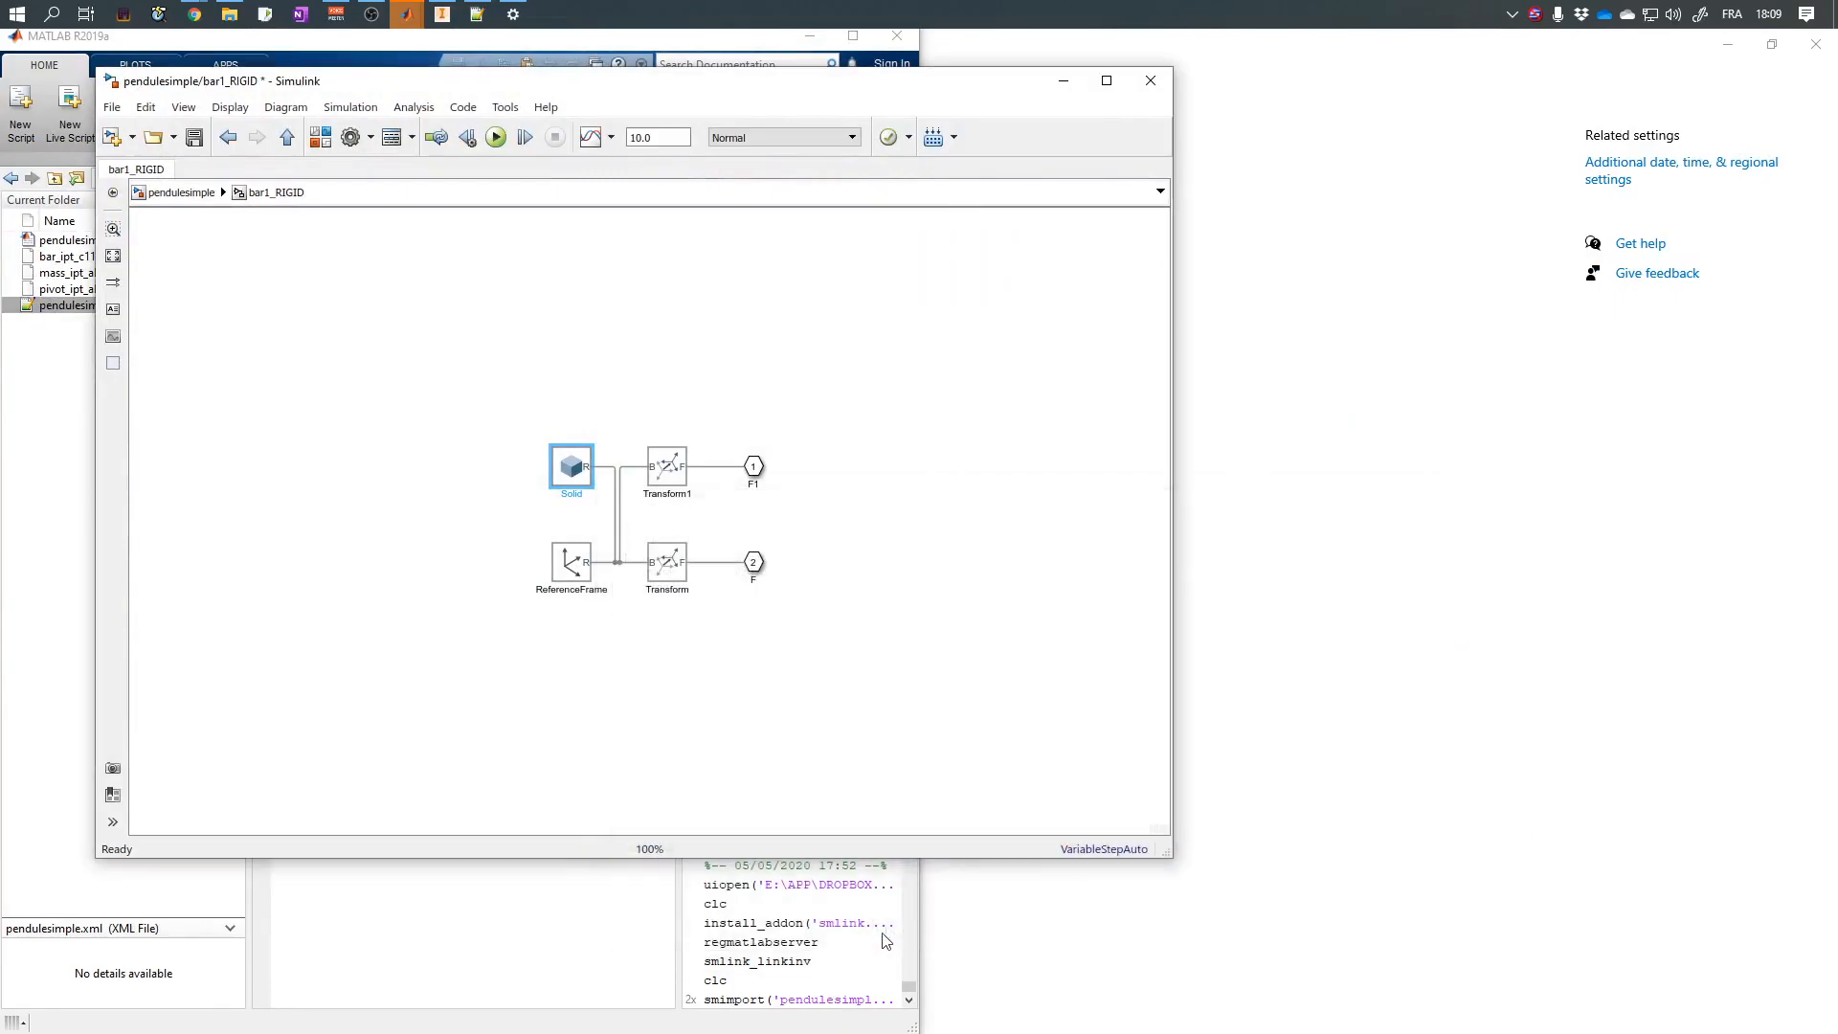
Examine the Inertia parameters of the bar's Solid block, close its properties and check the assembly in Inventor again.
double_click(573, 479)
left_click(614, 814)
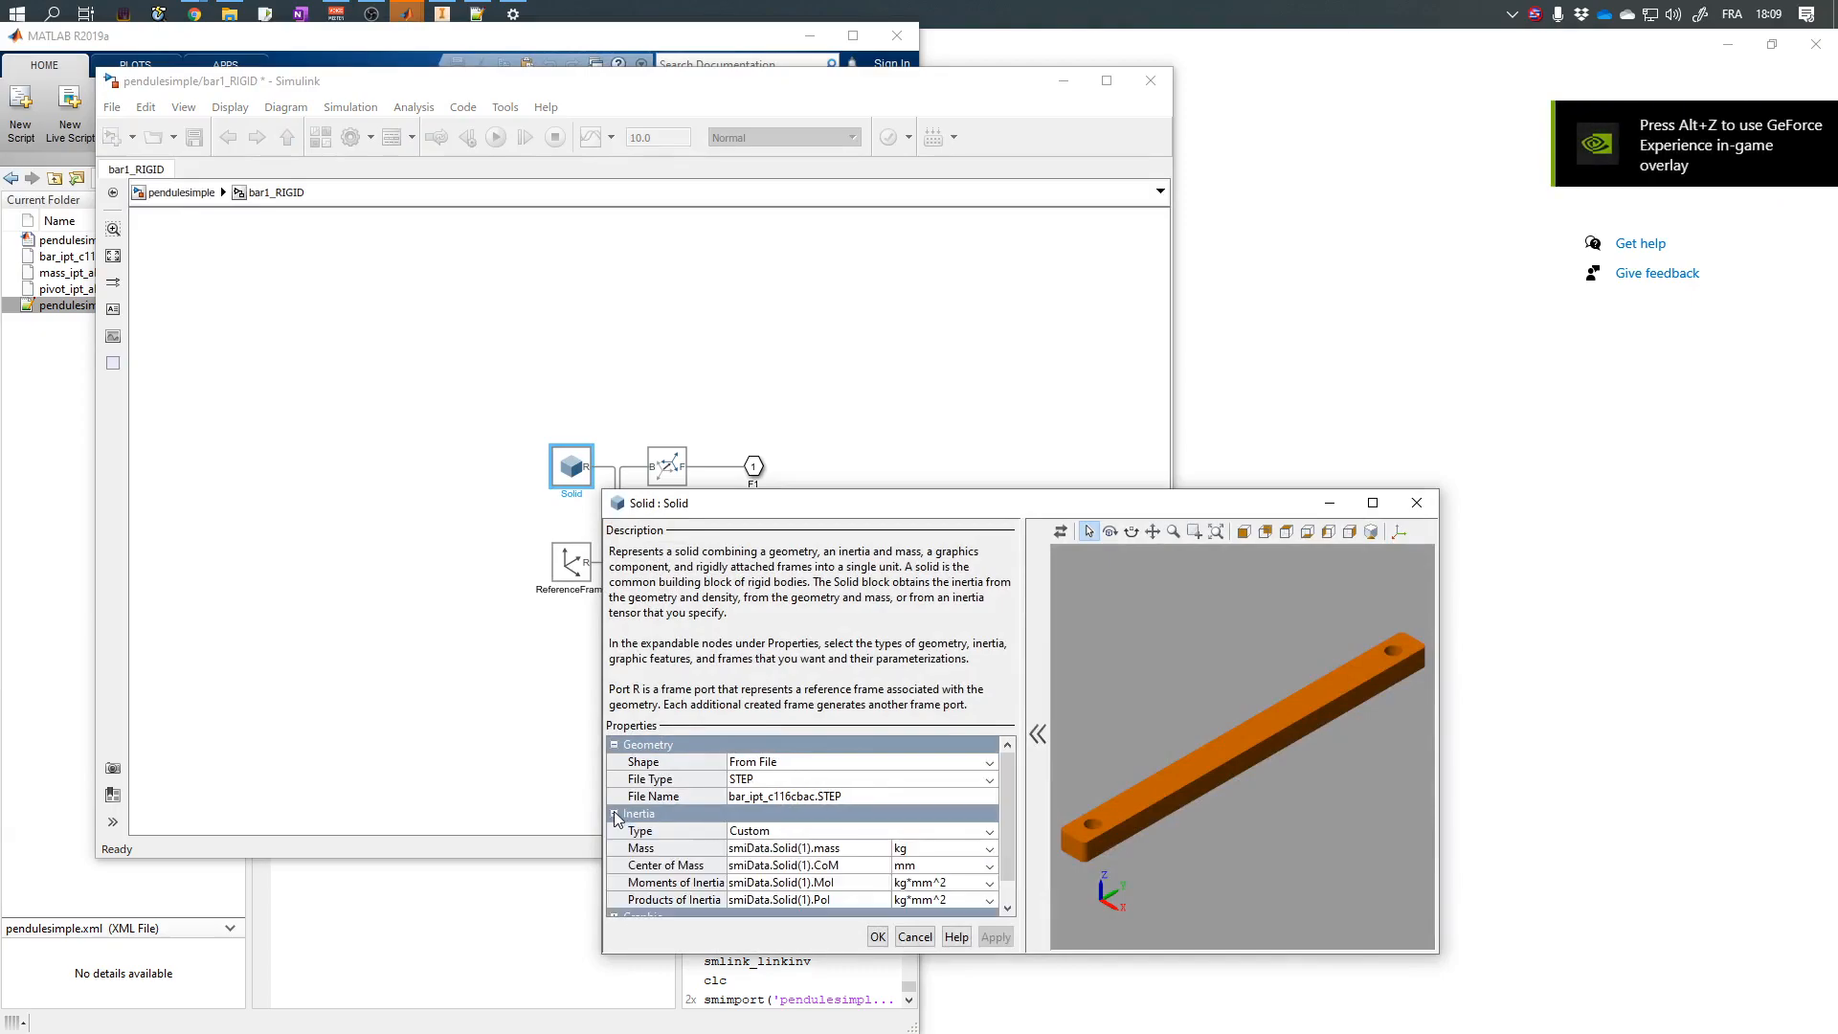
scroll(1013, 850, "down", 1)
scroll(1014, 850, "down", 1)
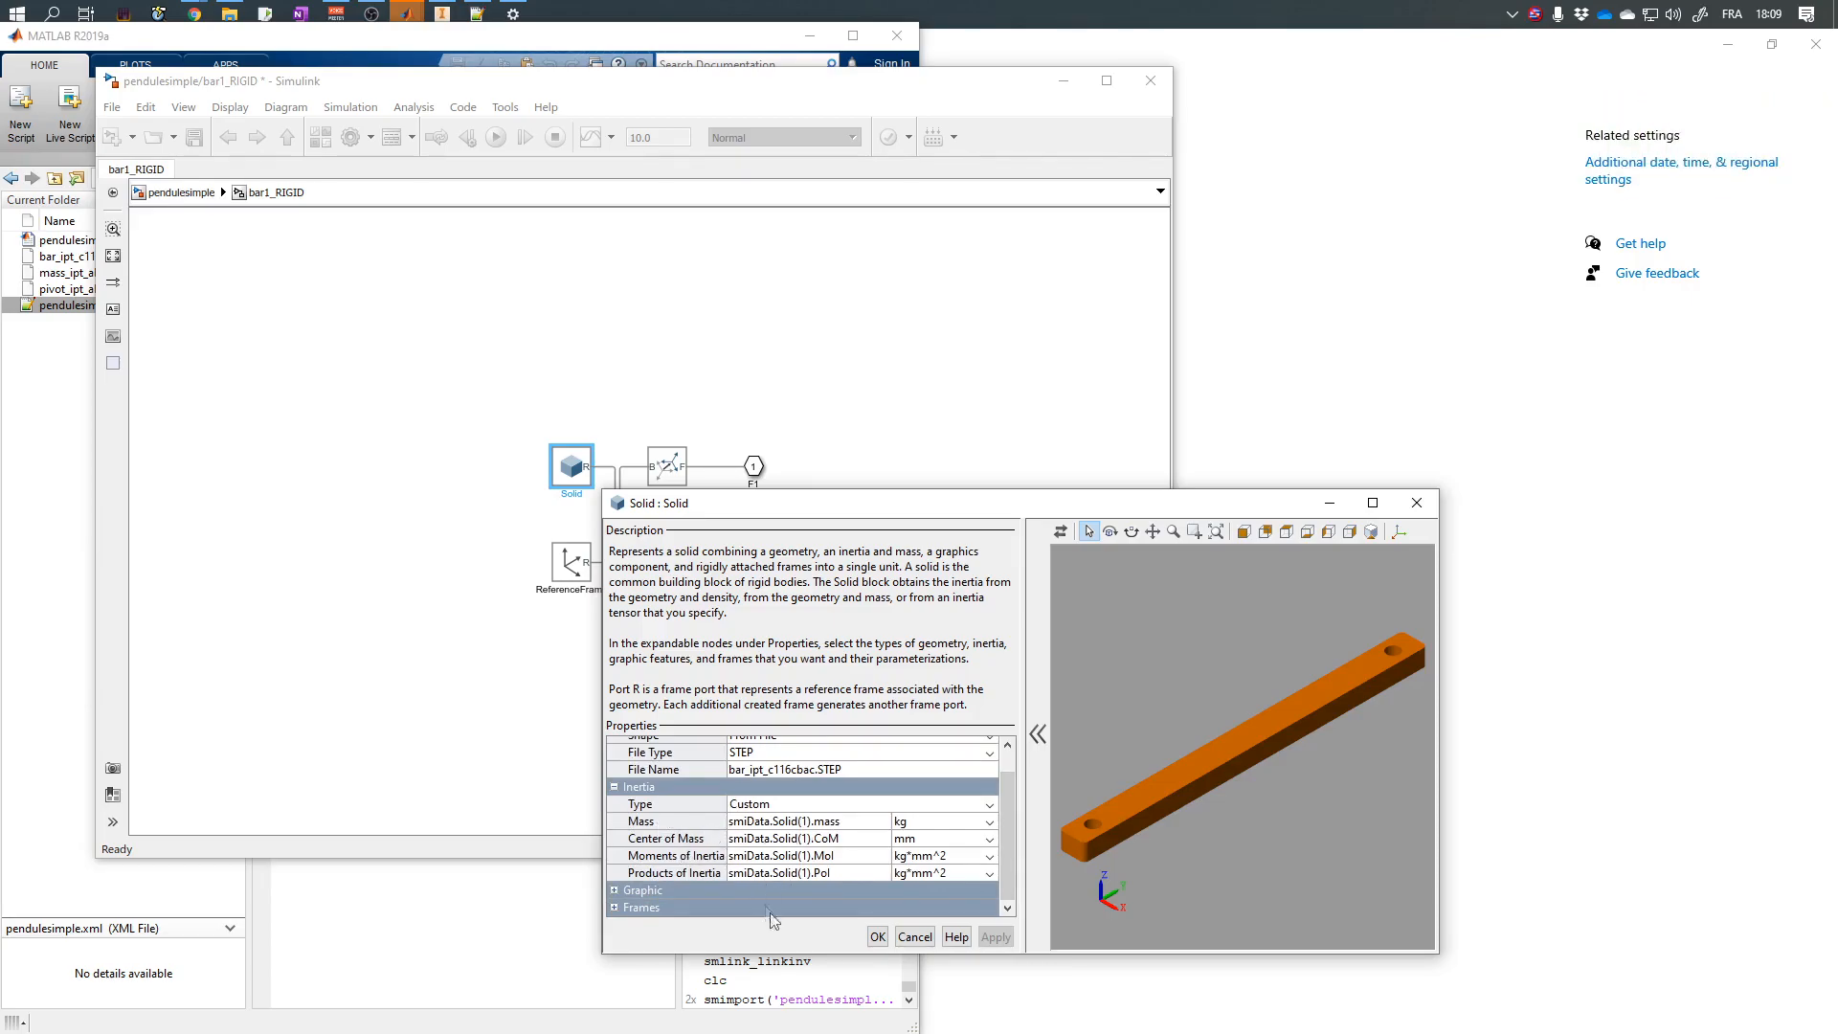
left_click(877, 938)
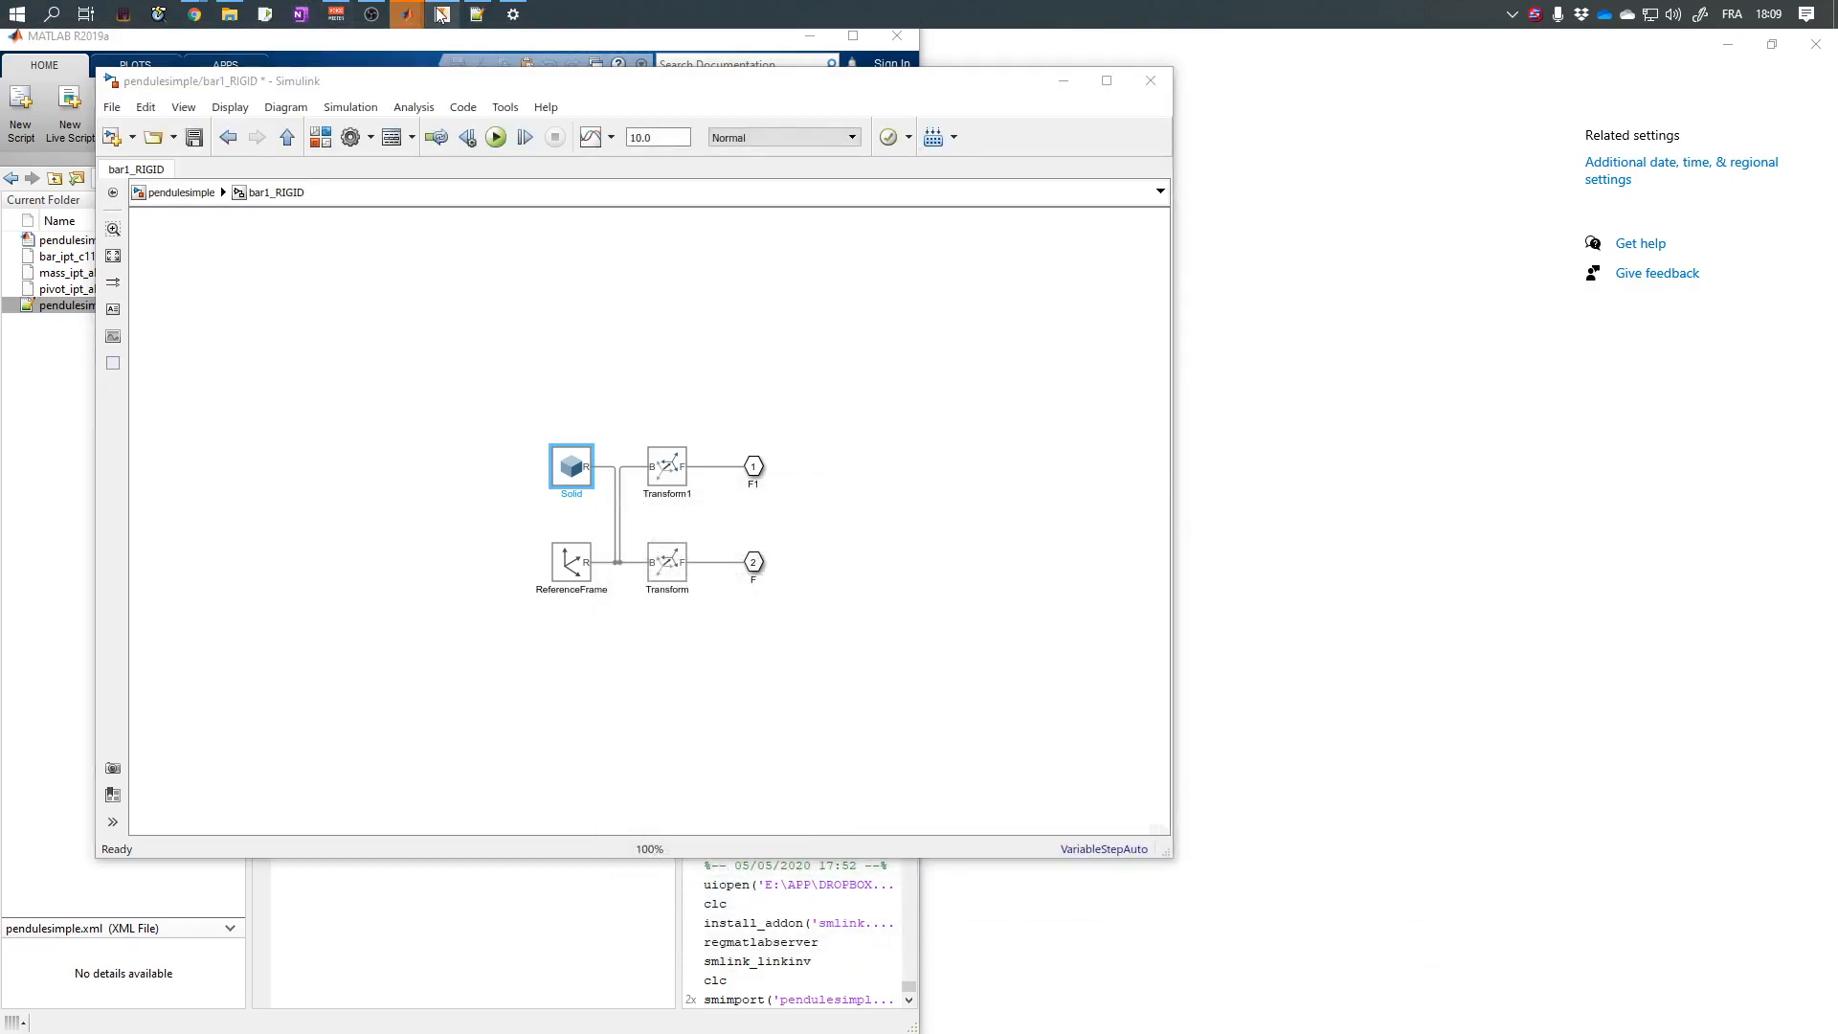
left_click(442, 13)
left_click(1010, 507)
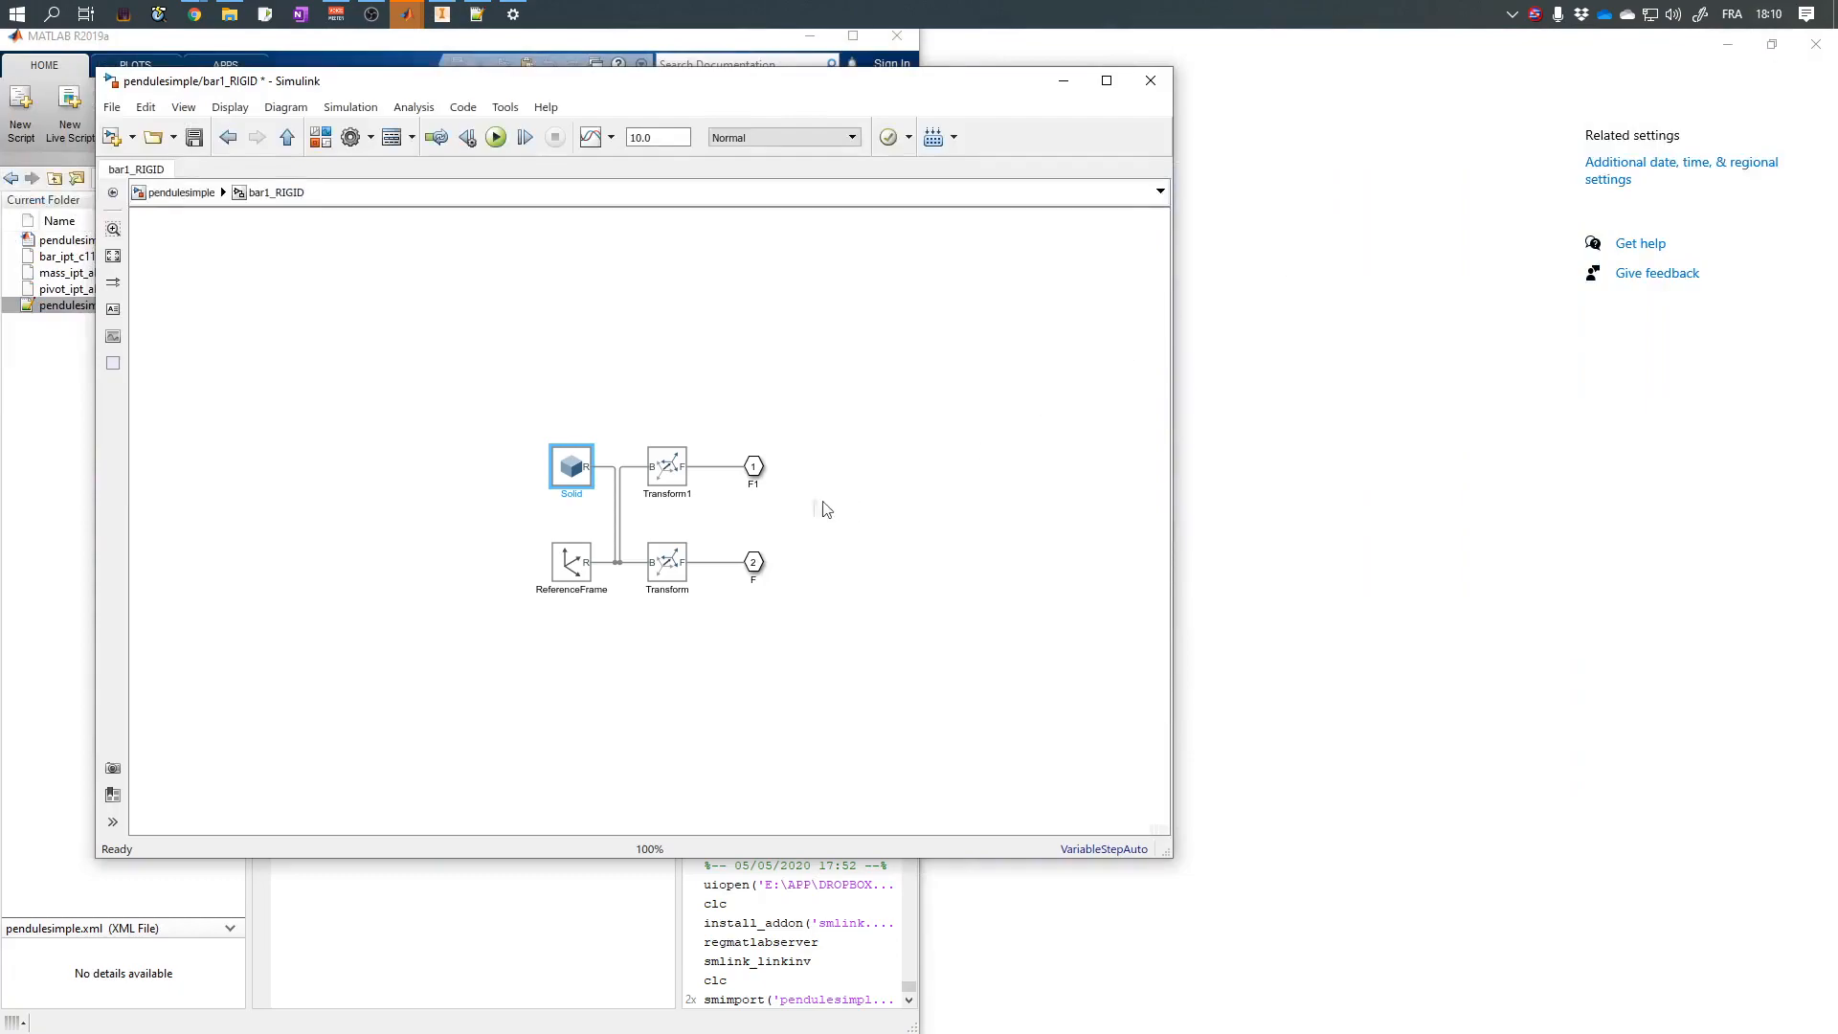
Return to the top level of the pendulesimple model and reposition the bar1_RIGID and Revolute1 blocks for a clearer layout.
left_click(182, 193)
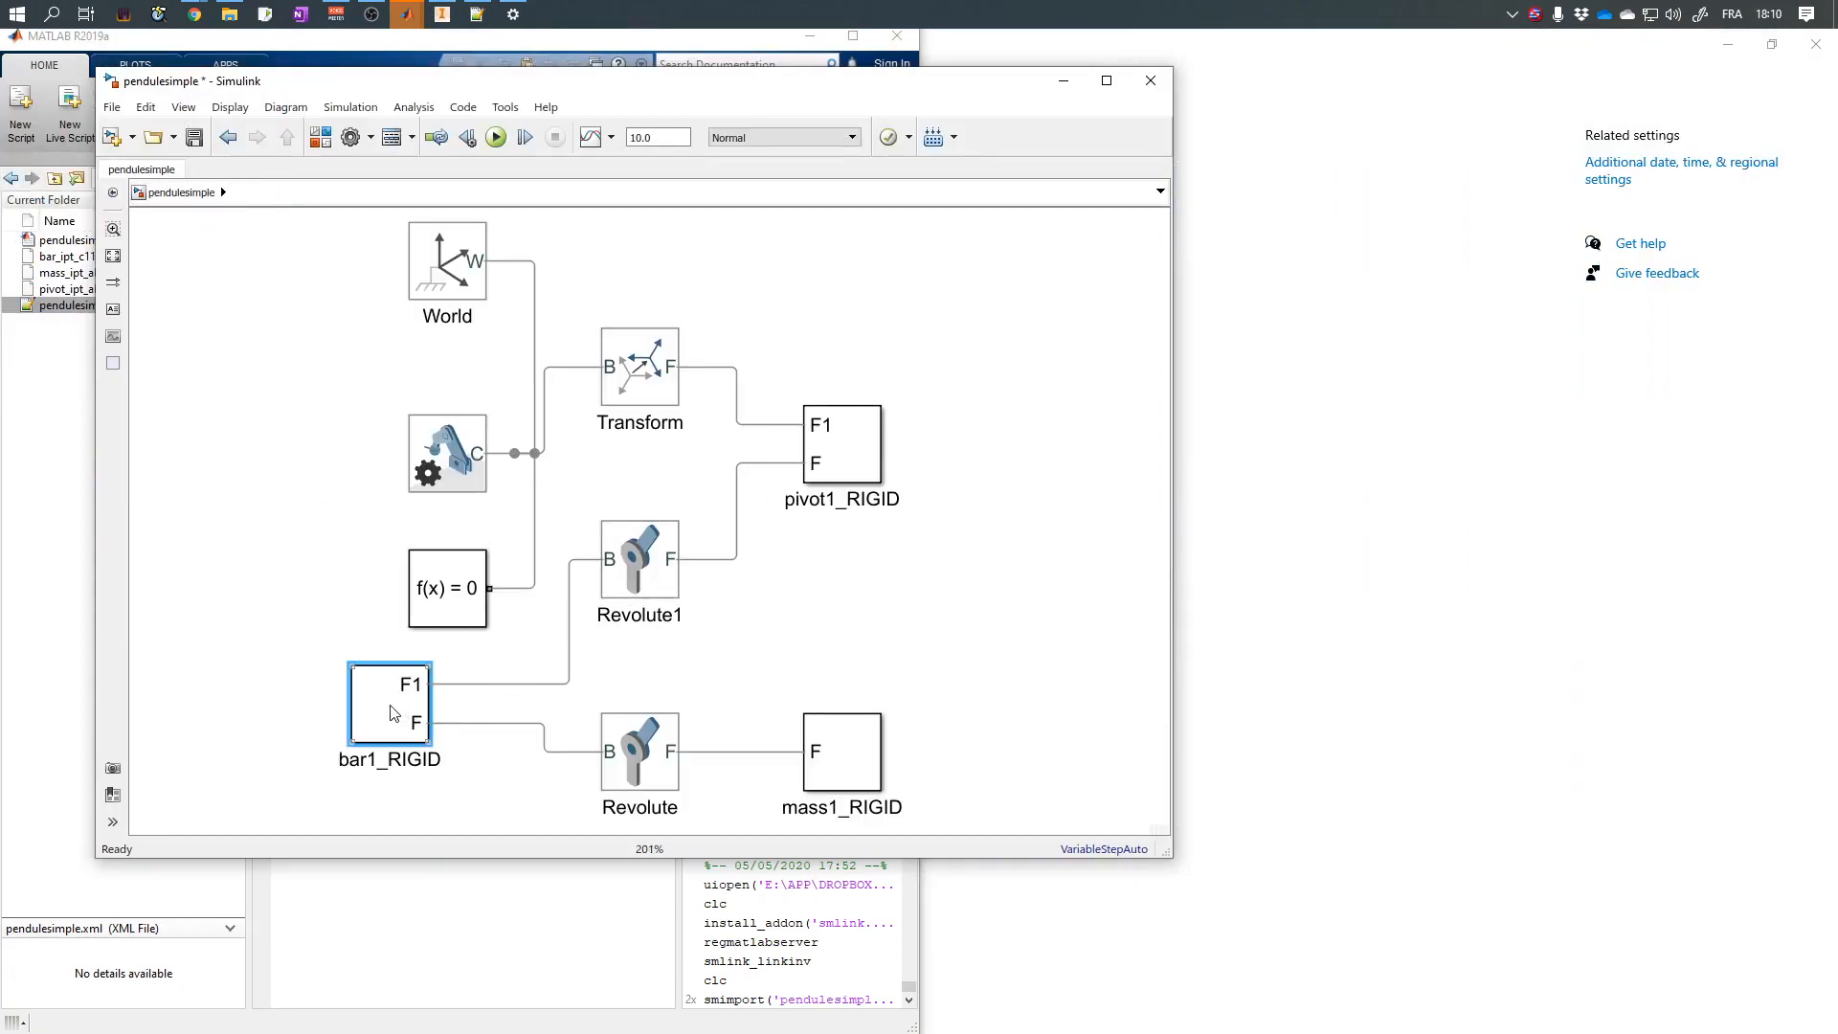
left_click(844, 469)
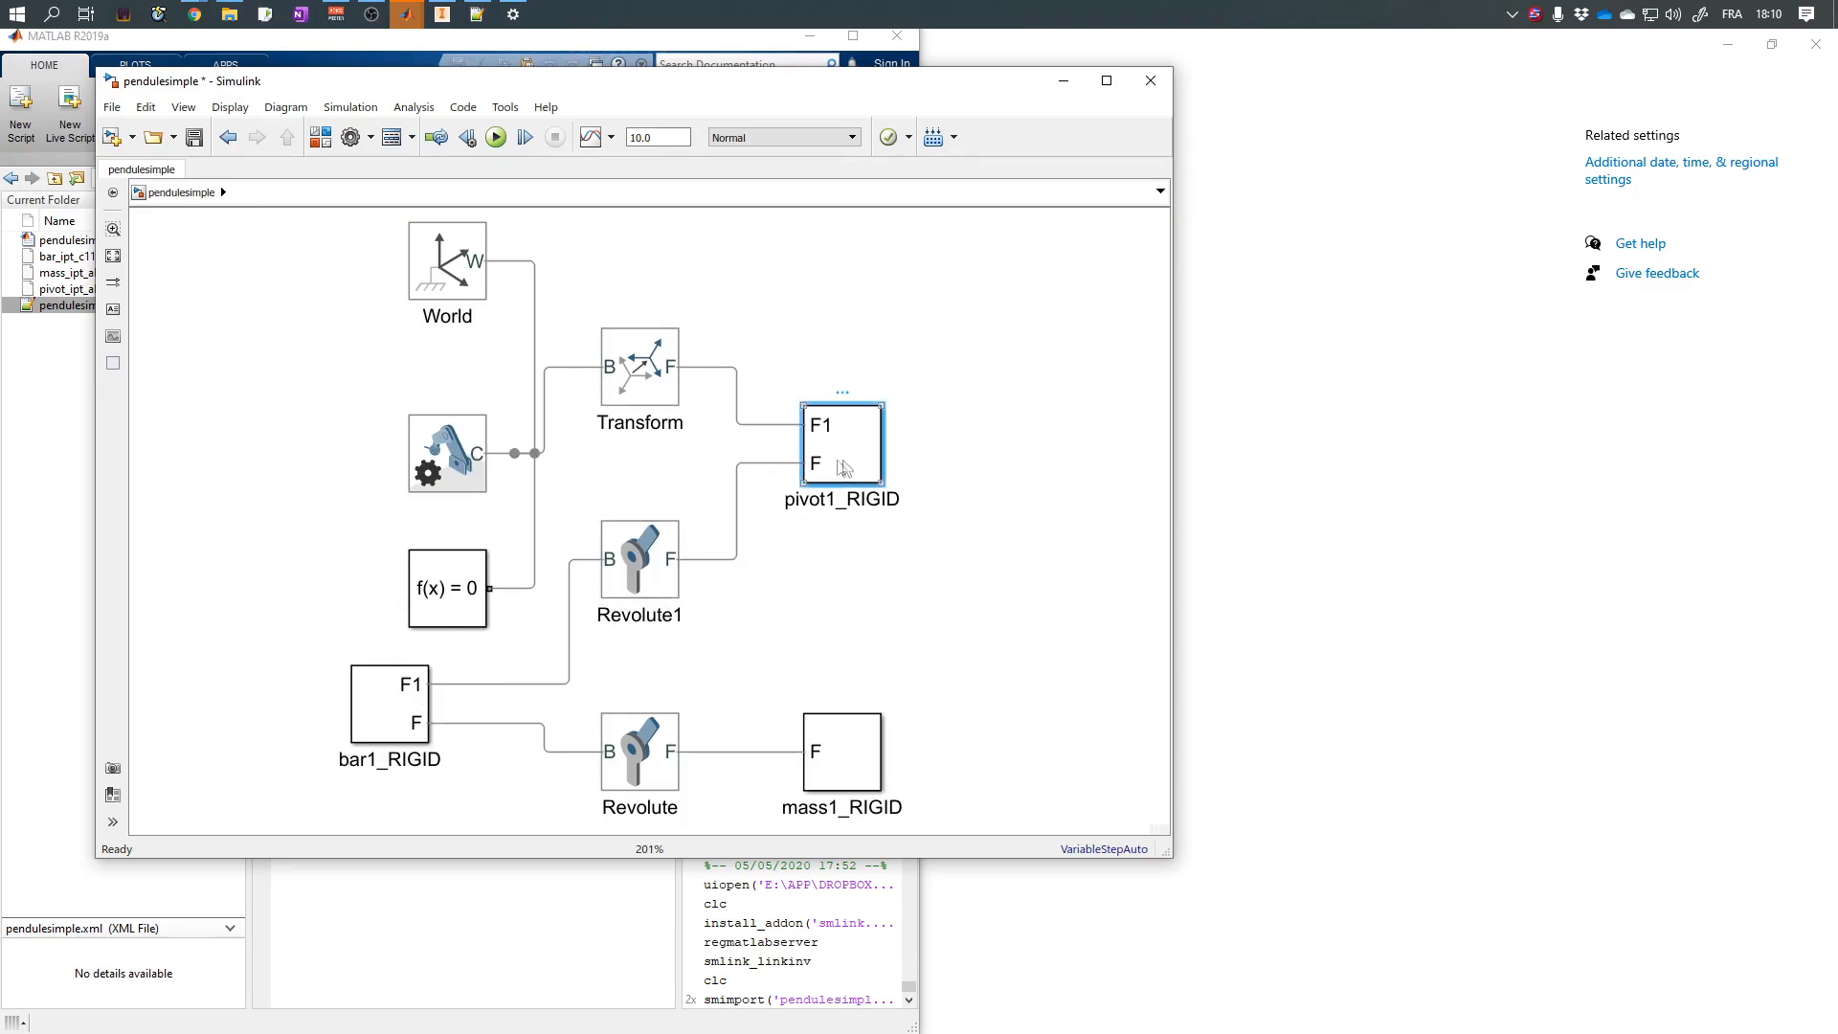
left_click_drag(642, 572, 642, 644)
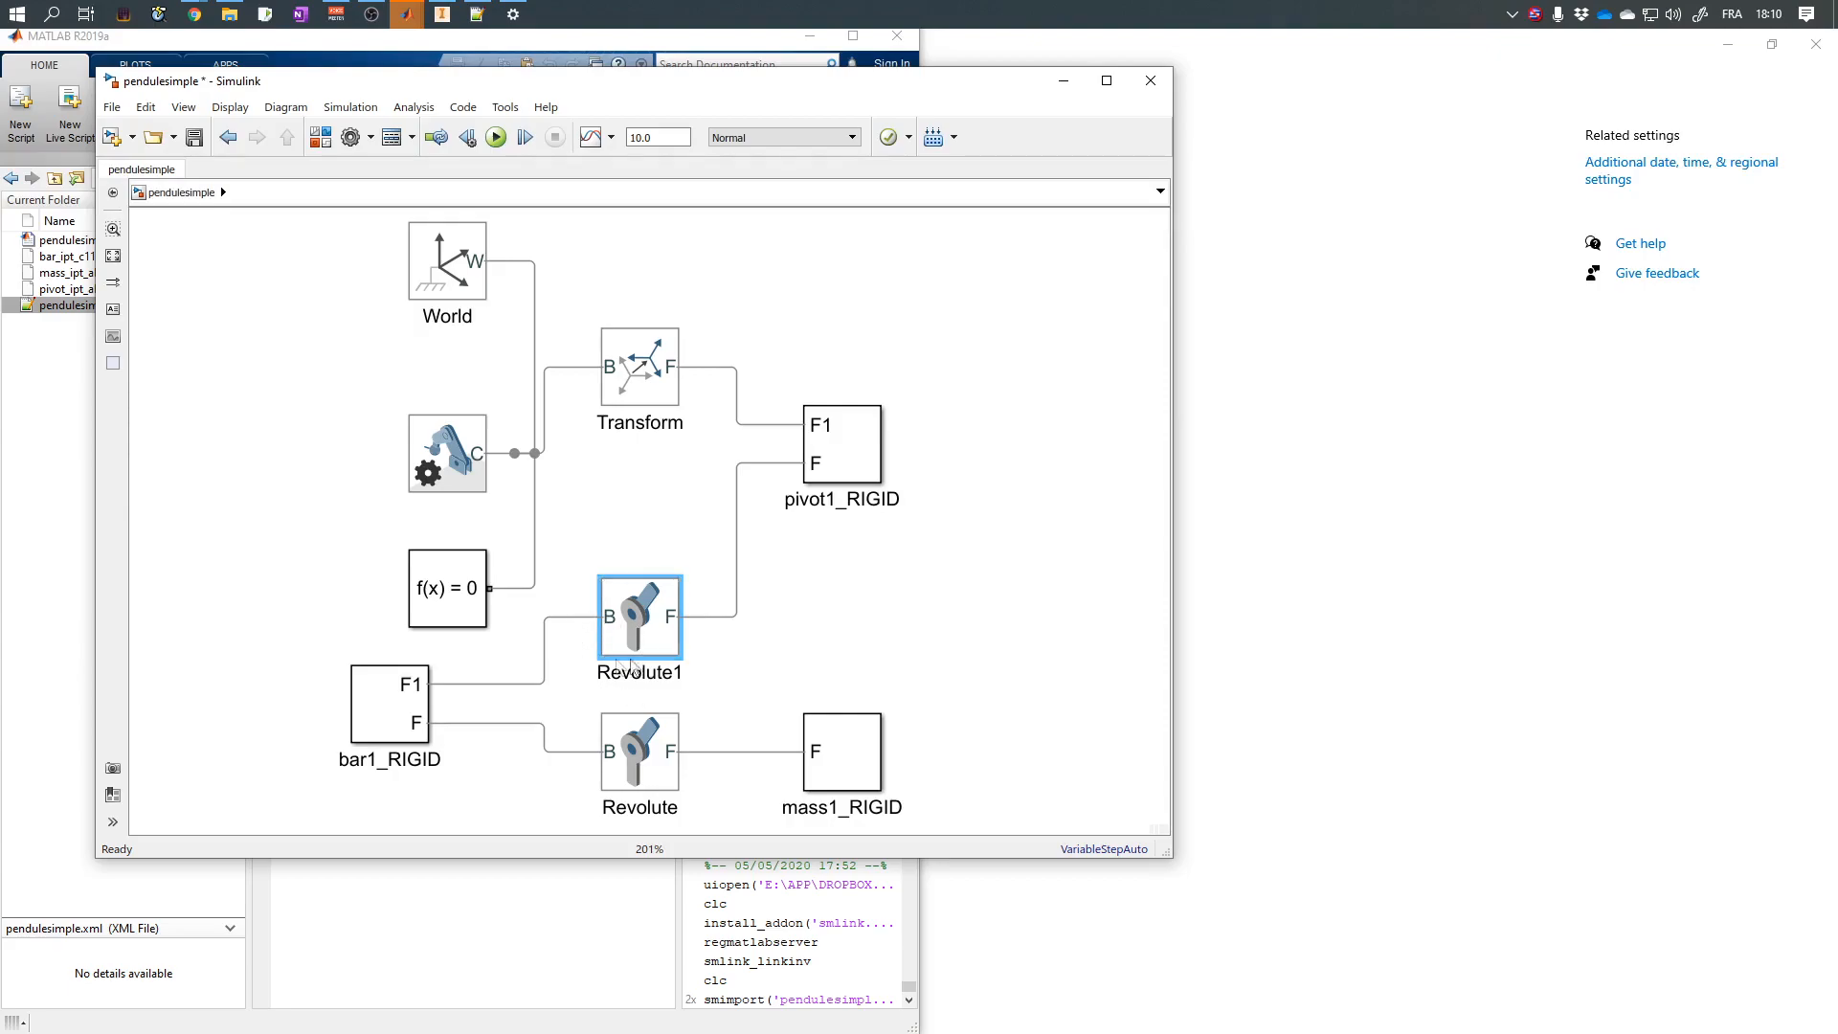
left_click_drag(635, 635, 635, 606)
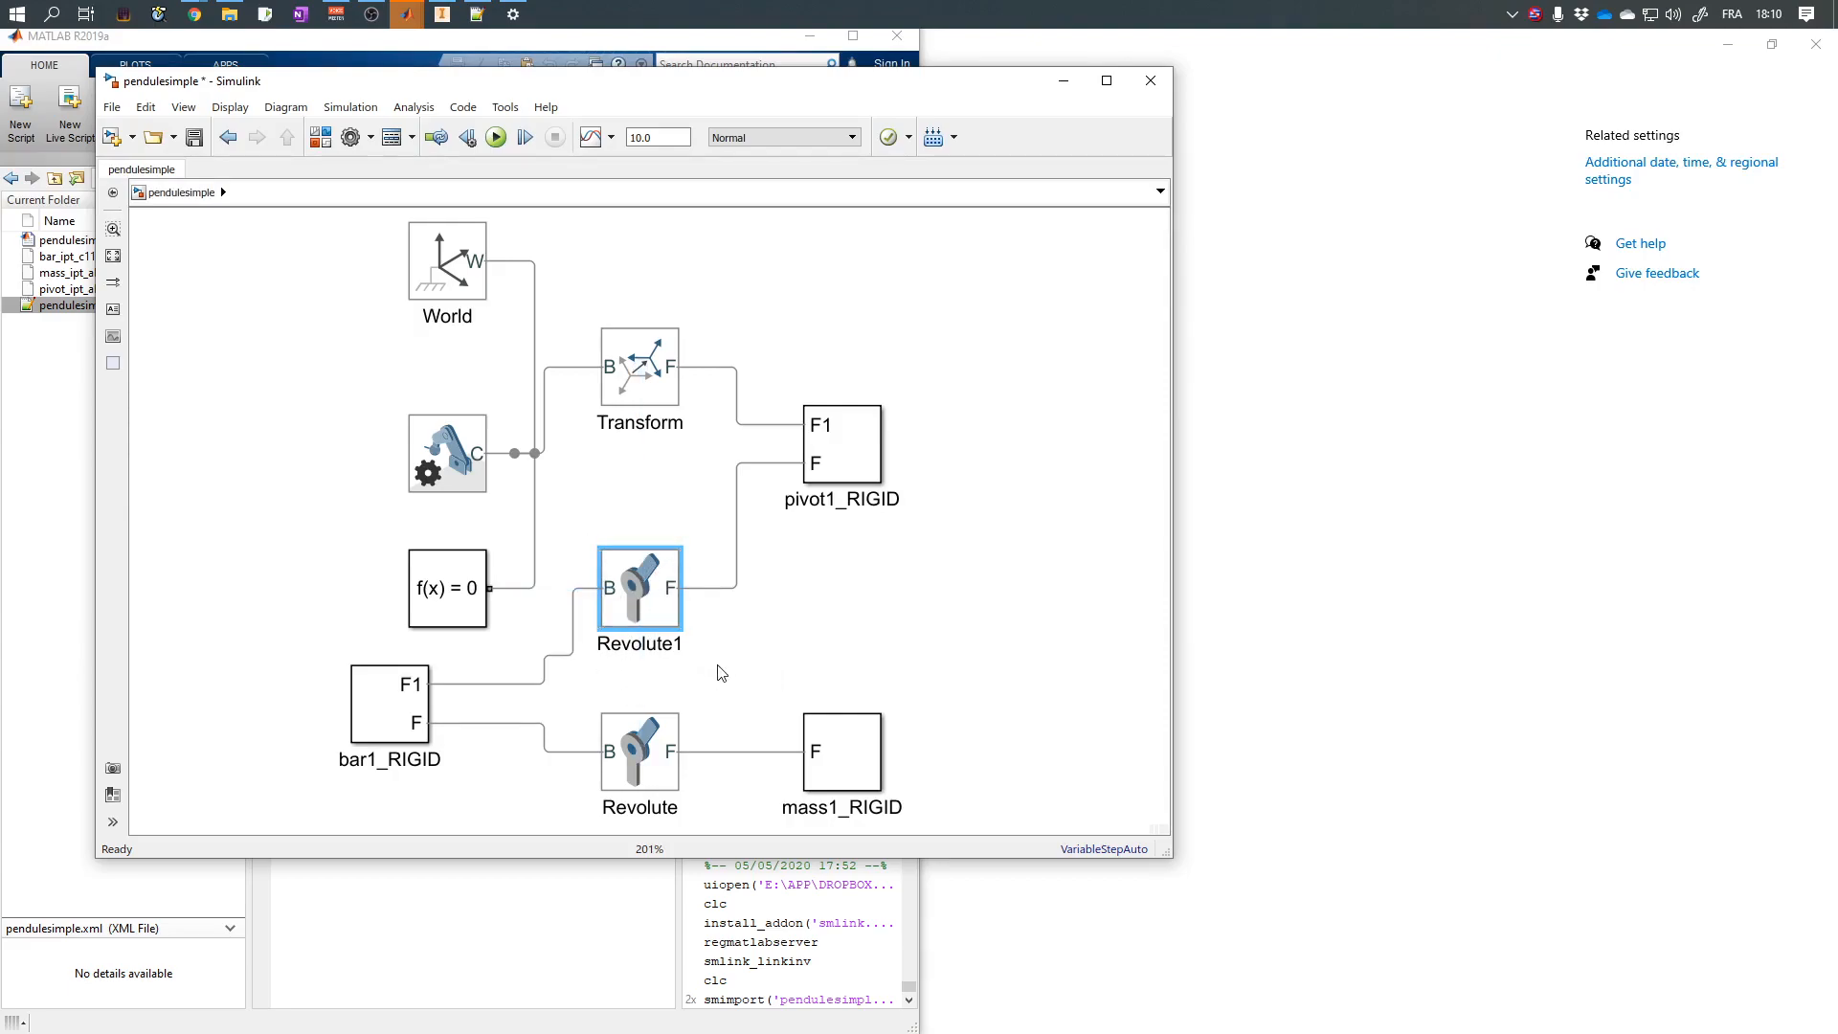
Examine the Revolute1 joint's state targets, internal mechanics, limits, actuation, sensing and composite force/torque sensing options, then close its properties.
double_click(642, 596)
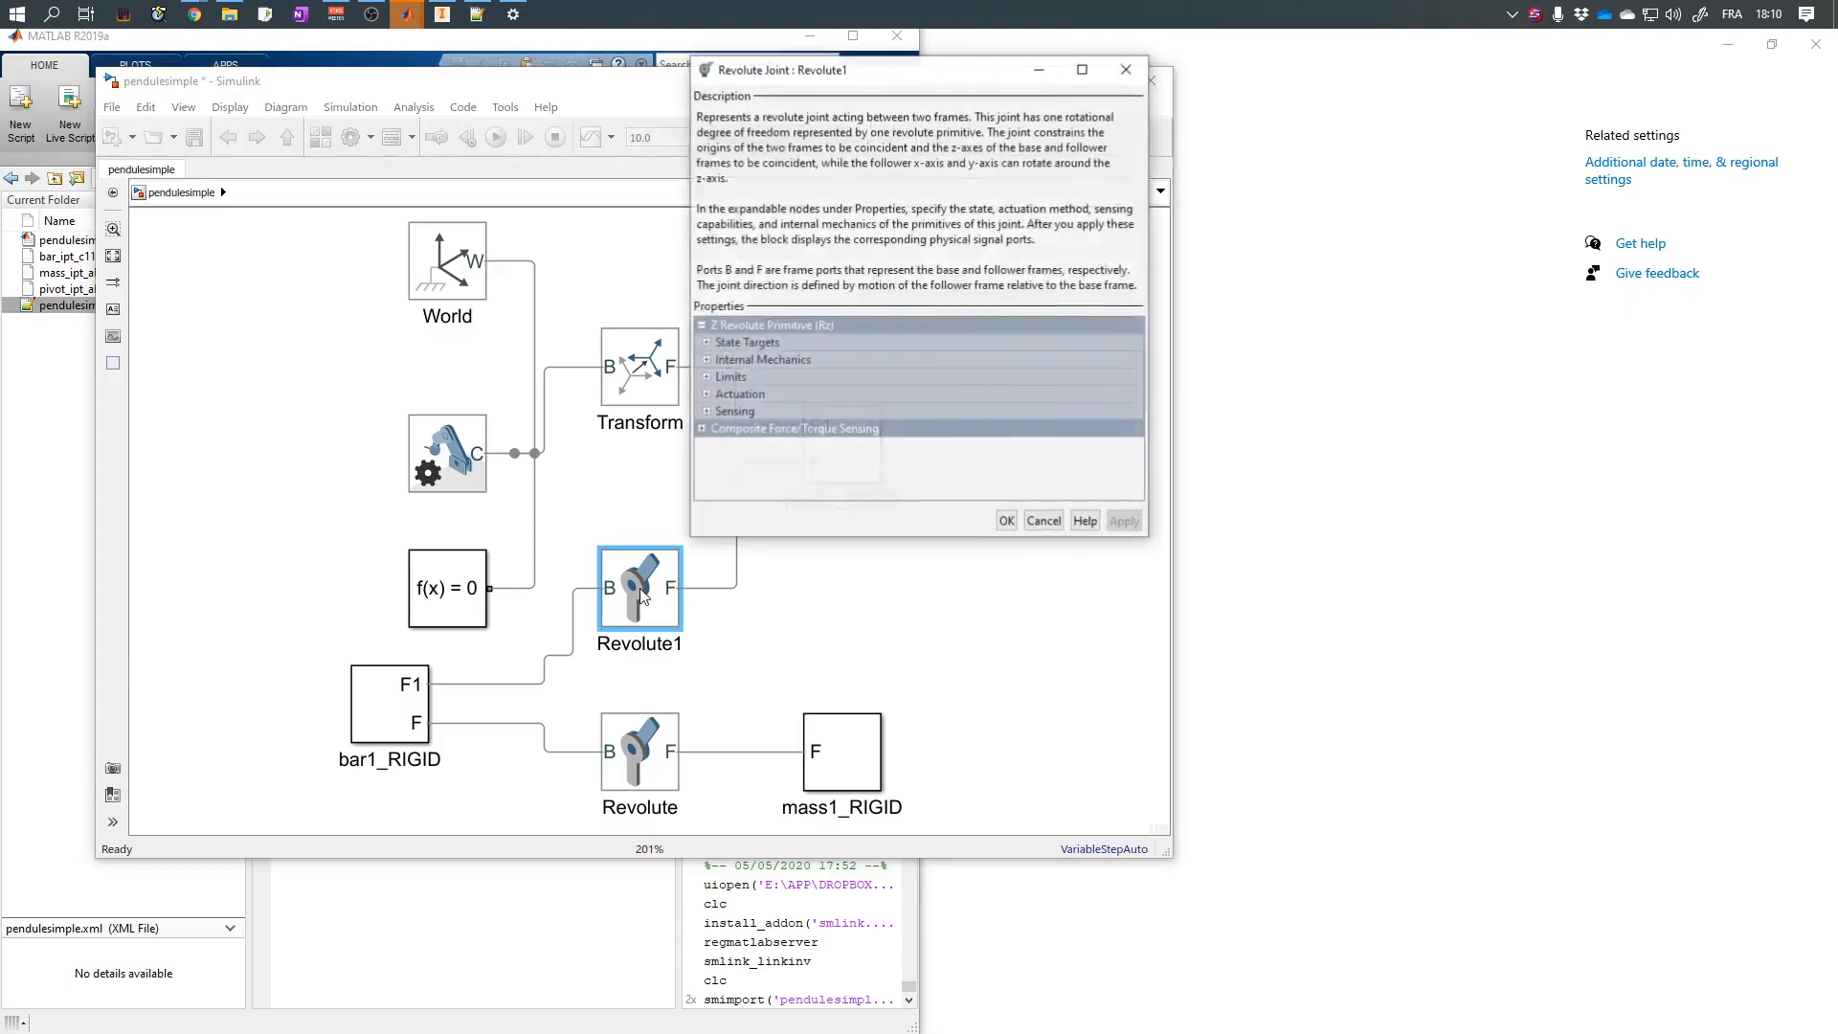
left_click(707, 342)
left_click(707, 394)
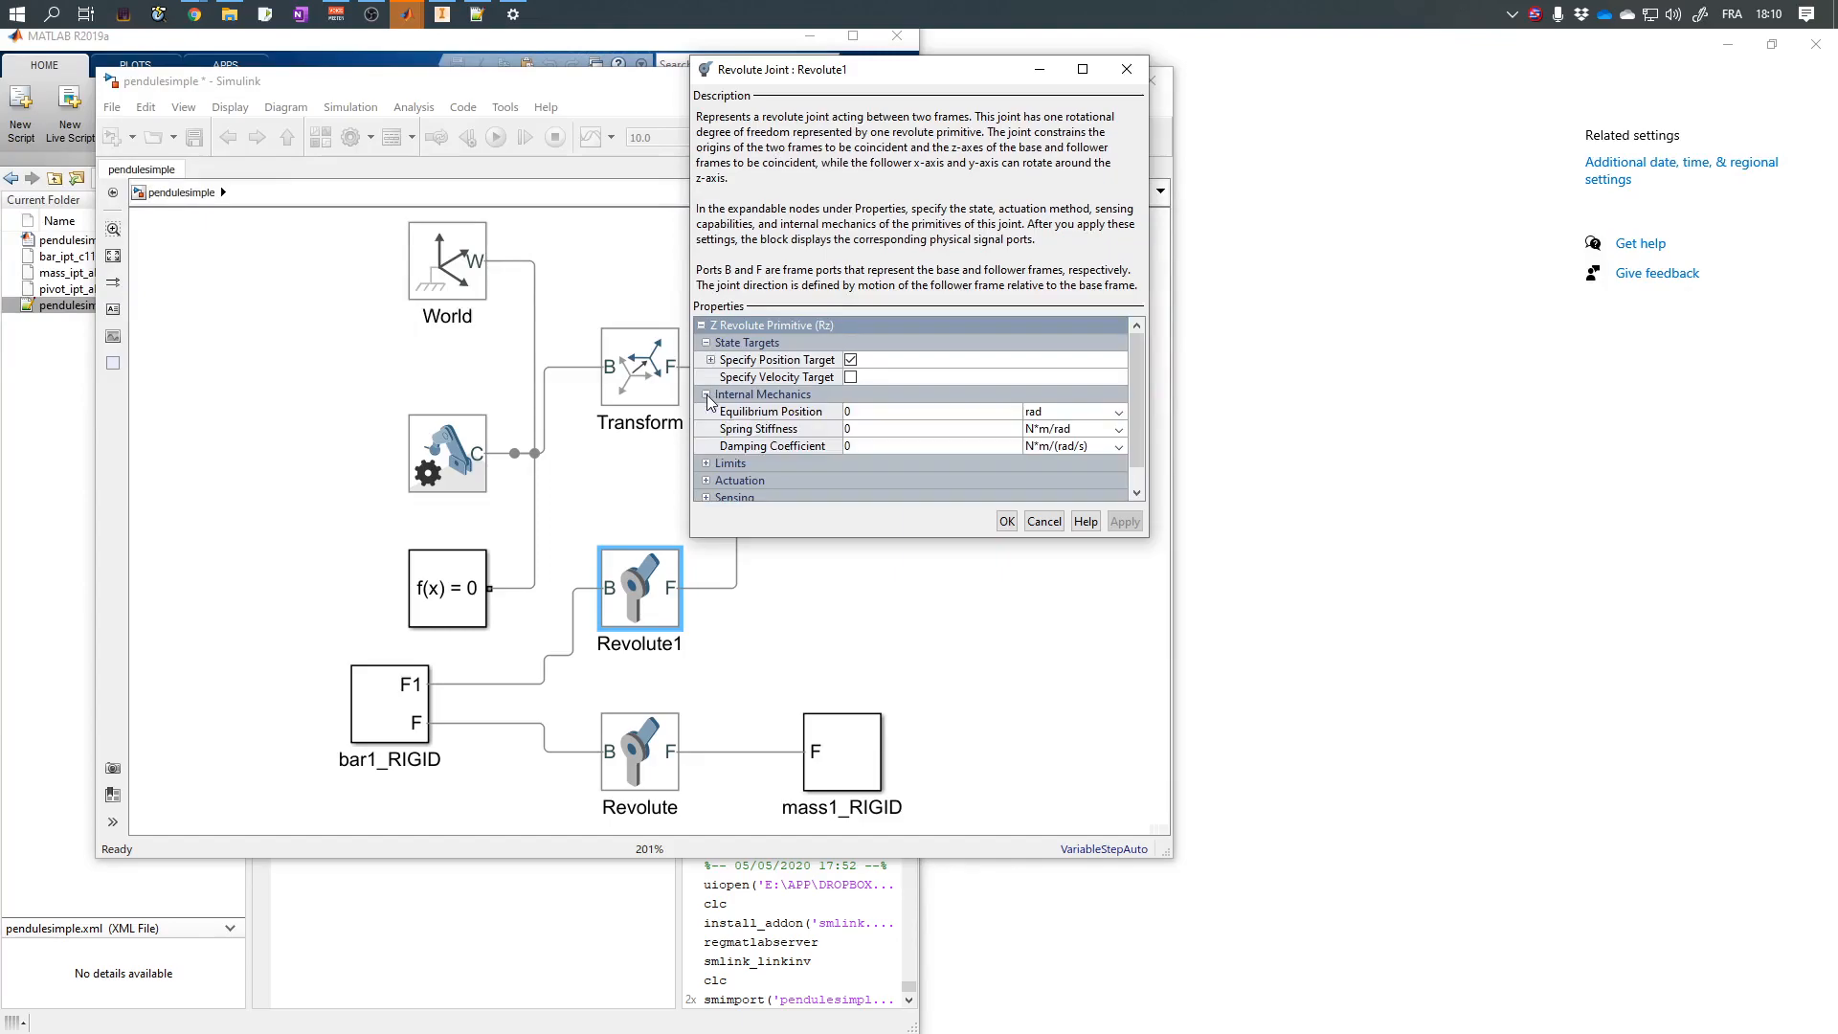
left_click_drag(838, 537, 836, 806)
left_click(701, 515)
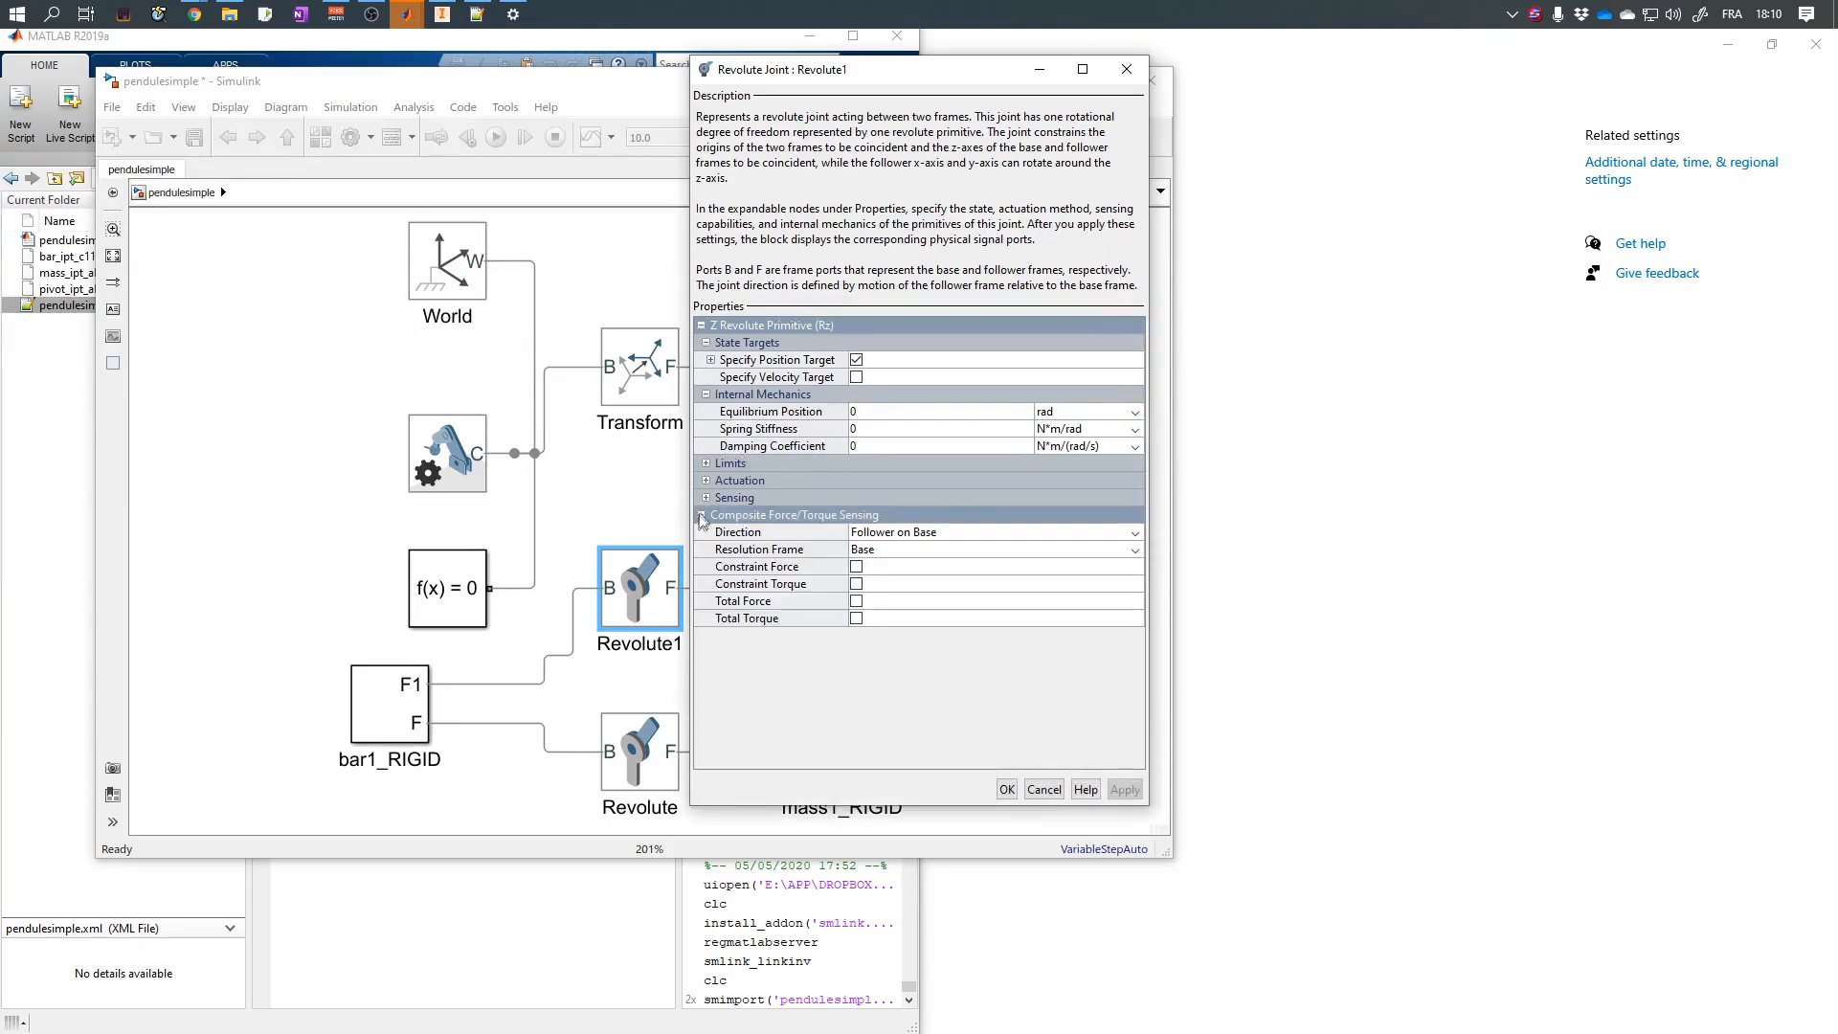
left_click(707, 498)
left_click(707, 481)
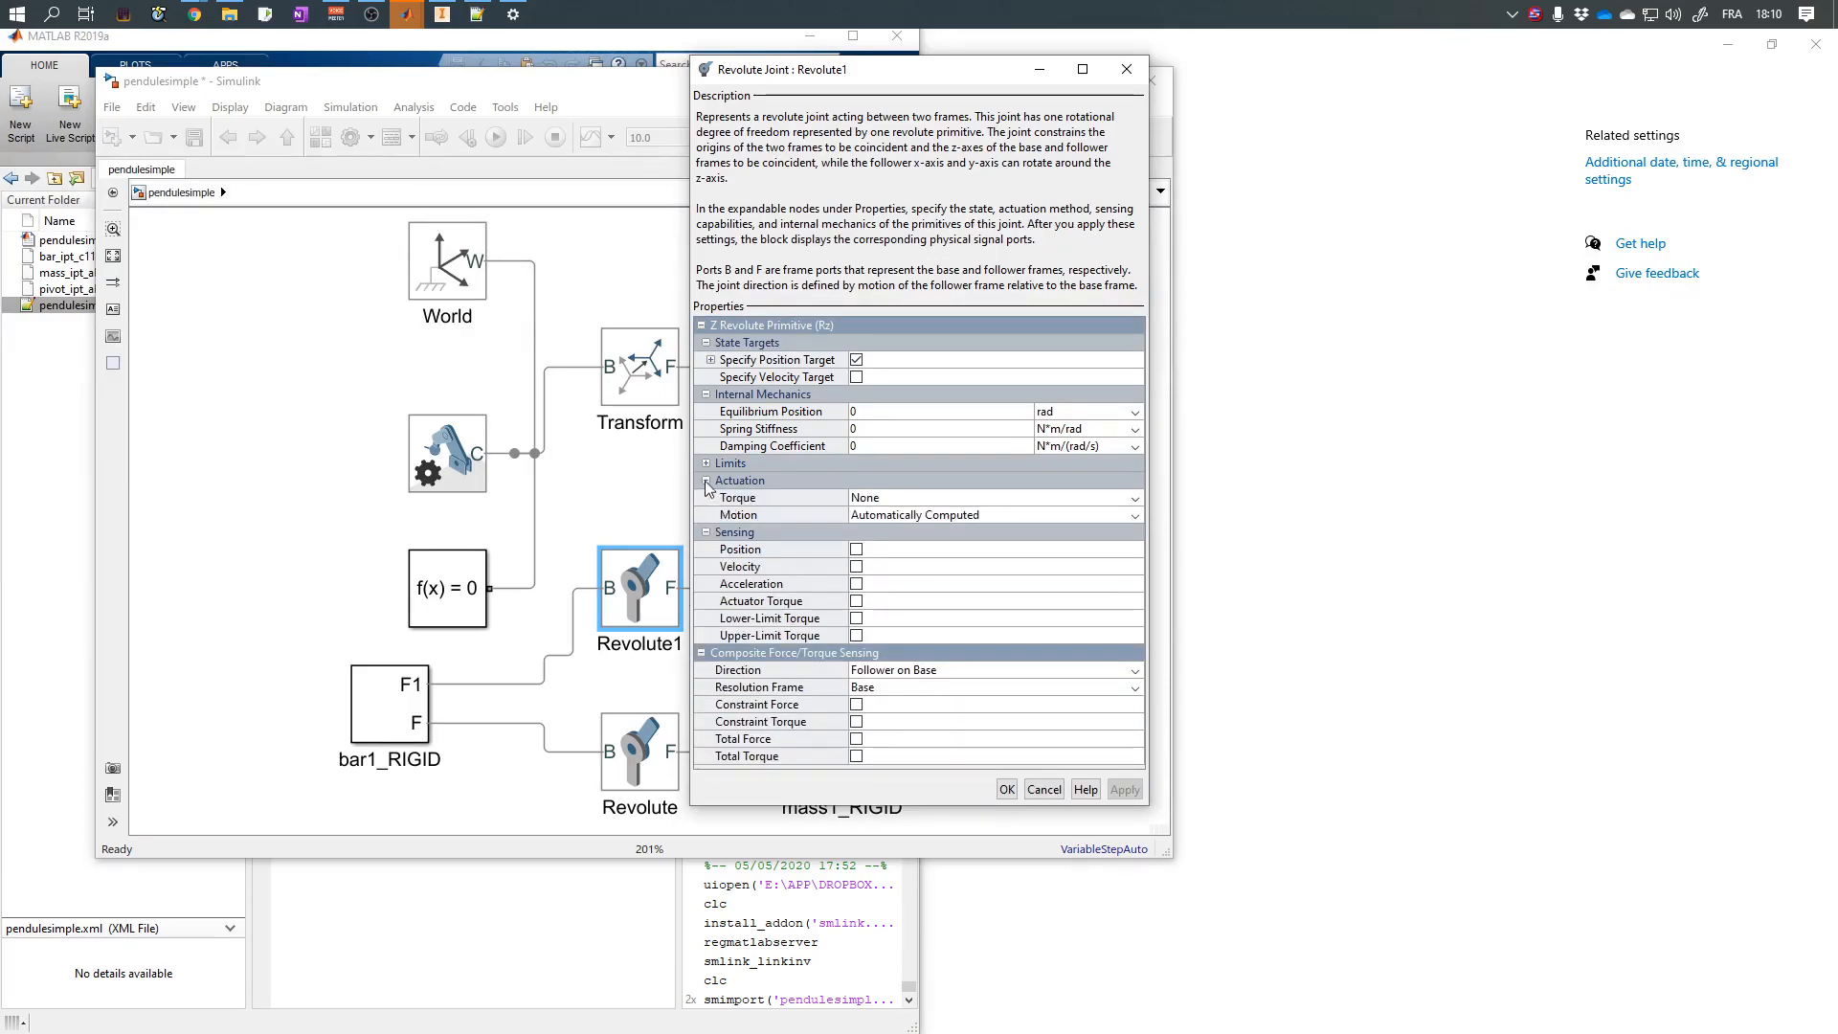
left_click(707, 465)
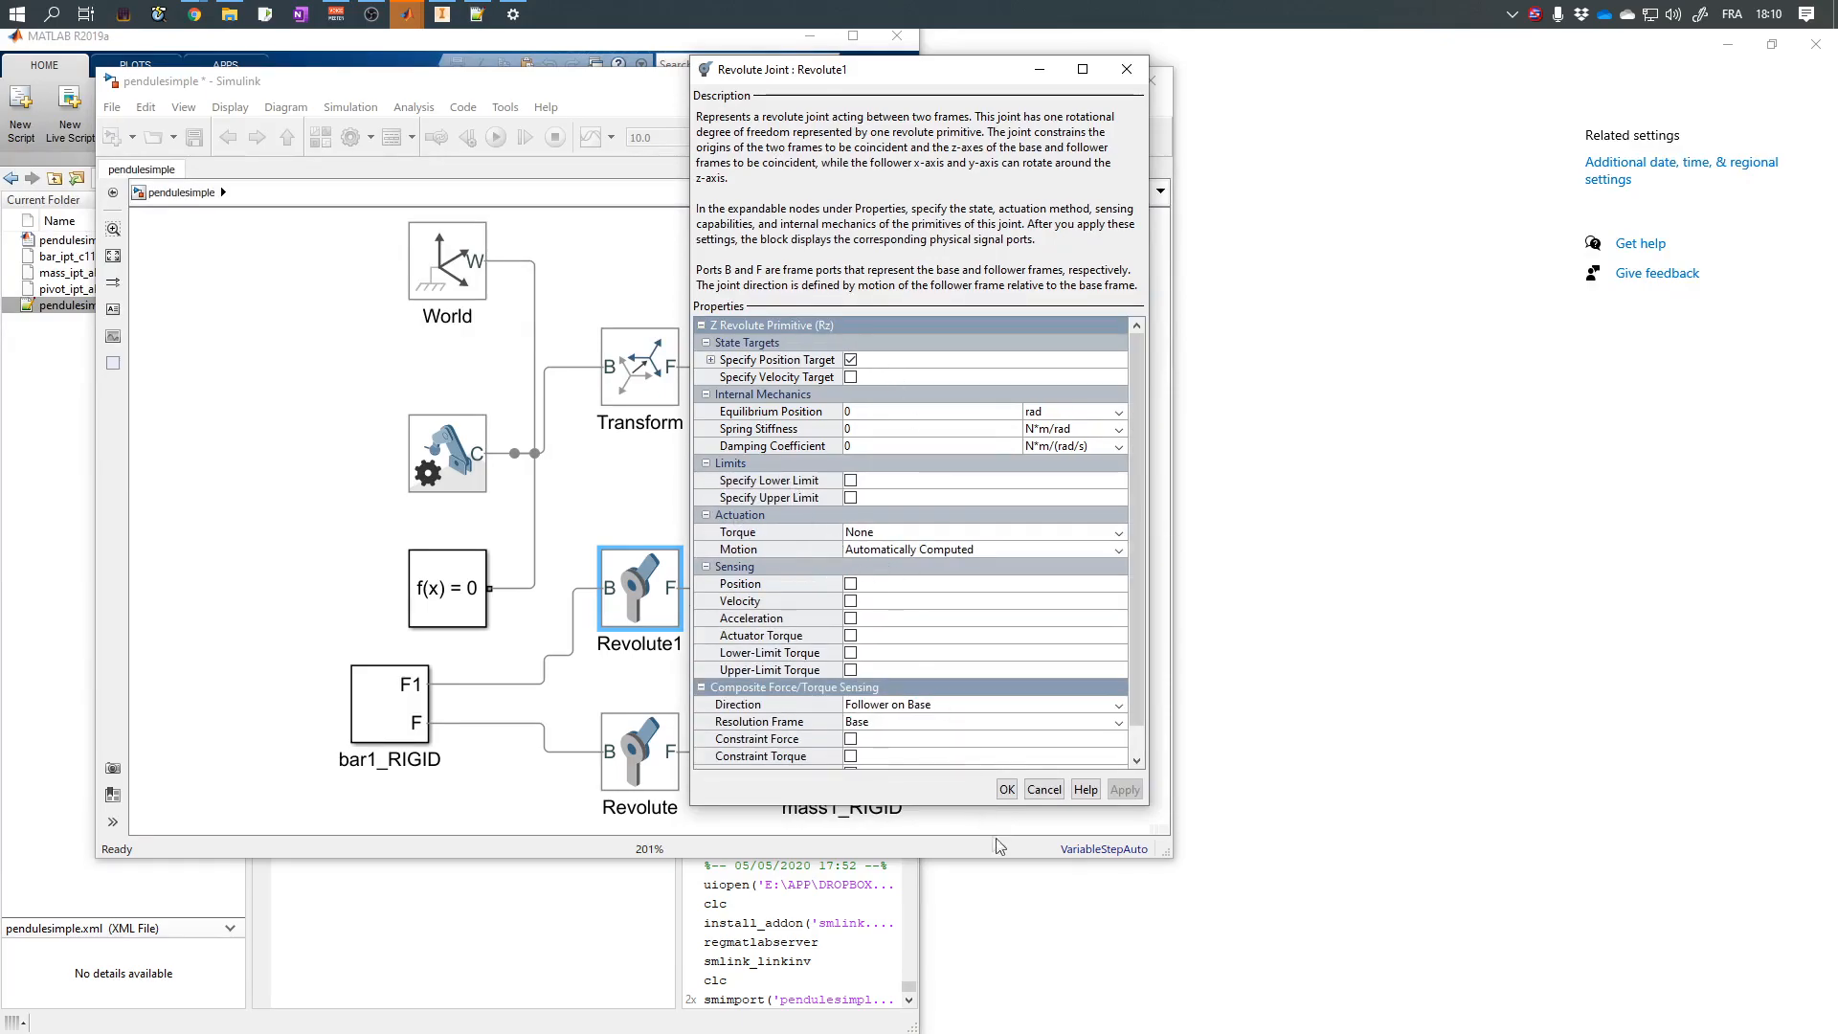
left_click(1024, 797)
left_click(965, 566)
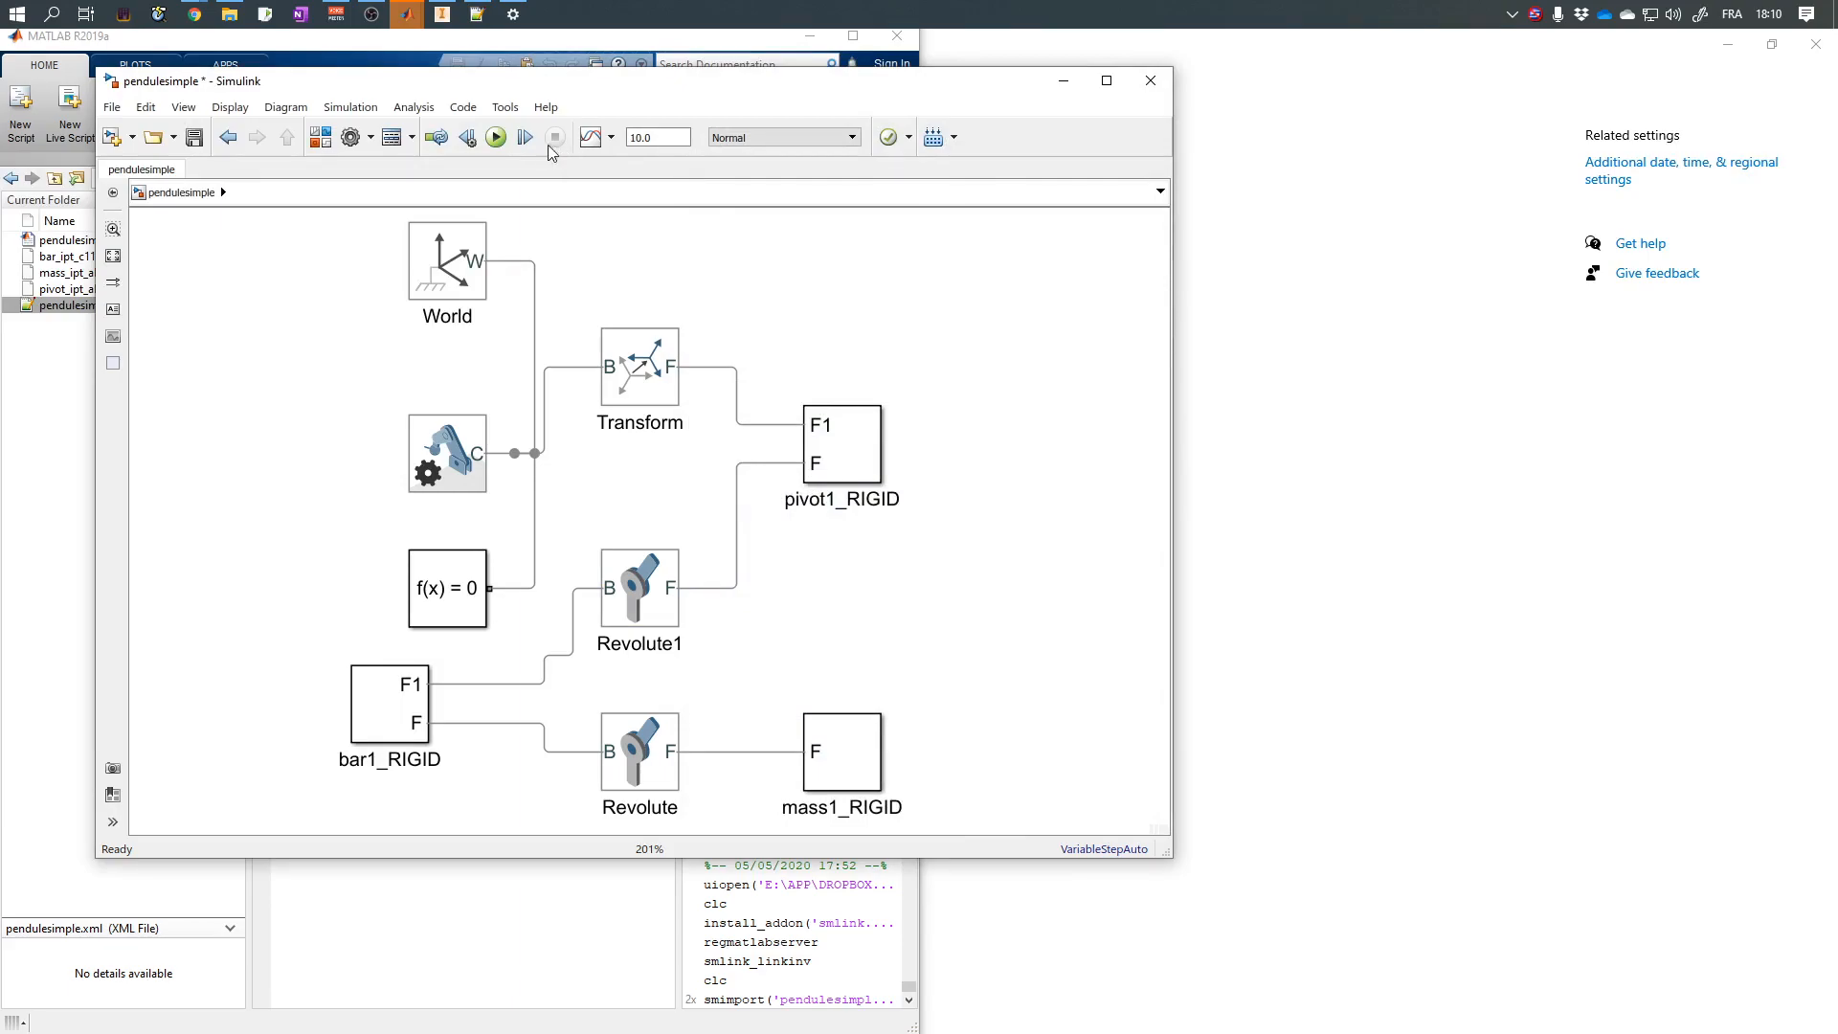
Run the pendulesimple simulation, maximize MATLAB and orbit the Mechanics Explorer view to show the pendulum's motion from the front.
left_click(497, 138)
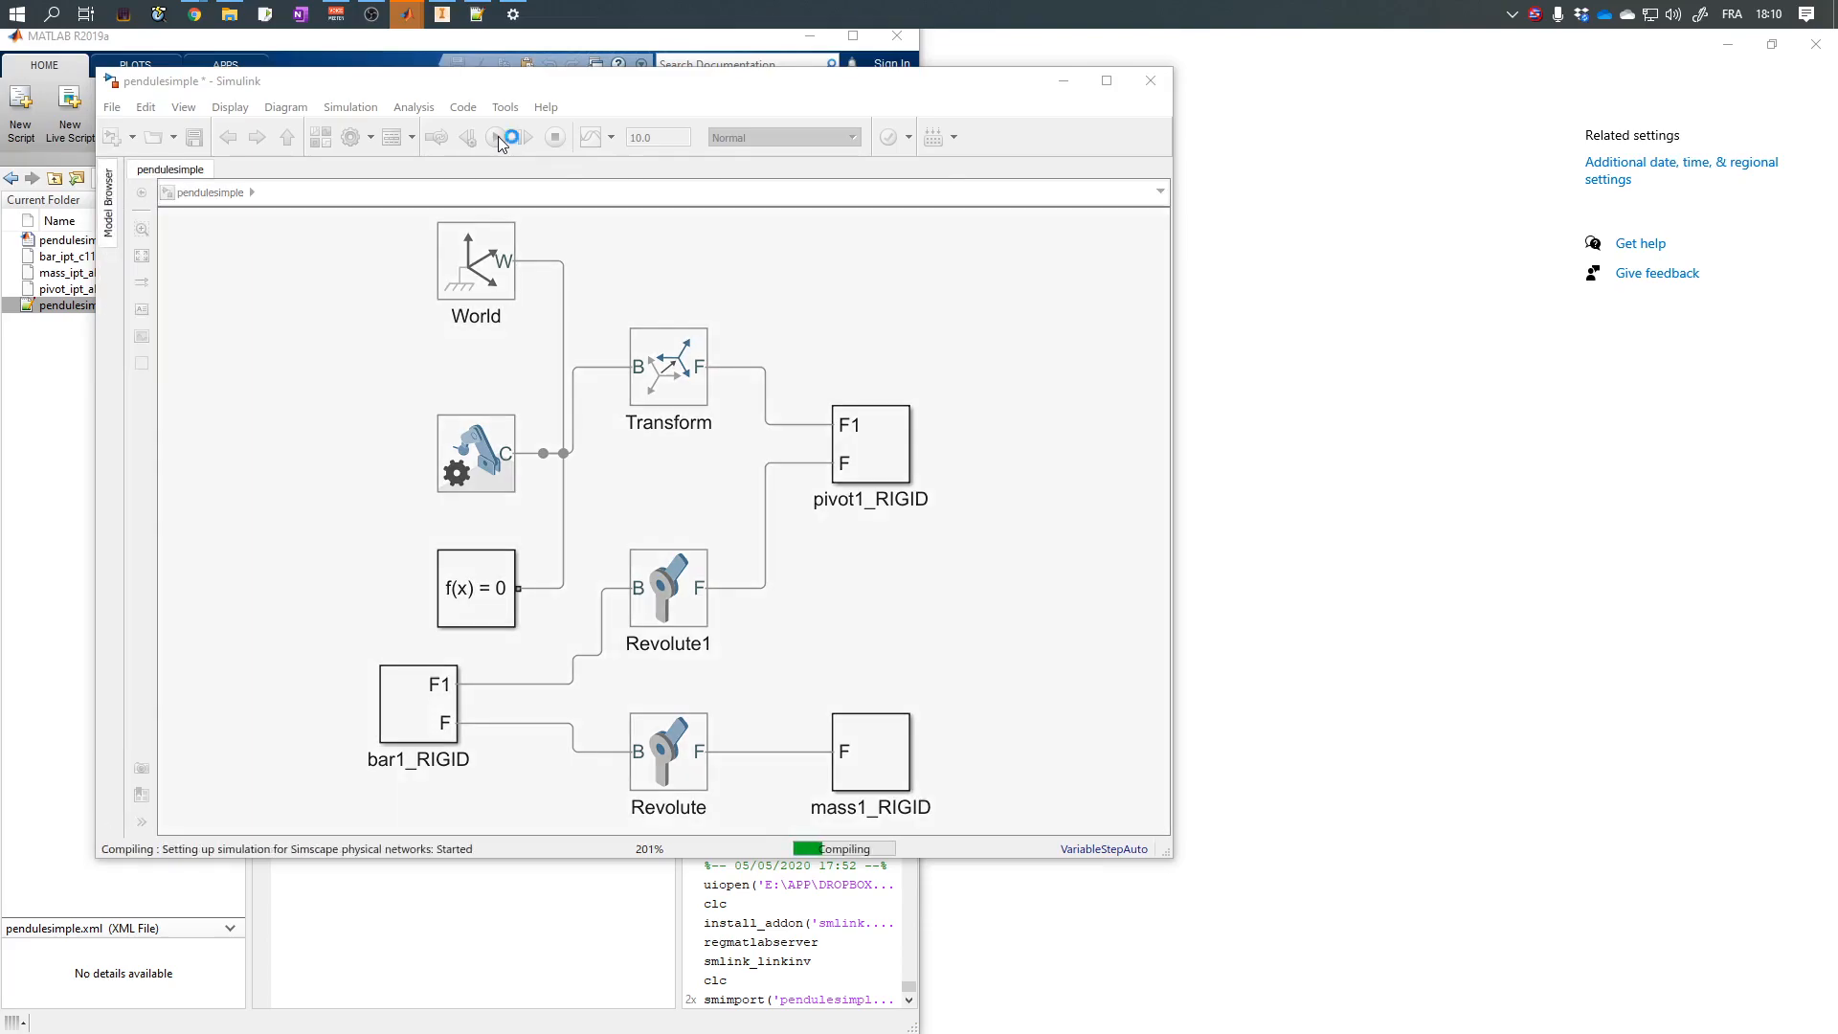
left_click(854, 42)
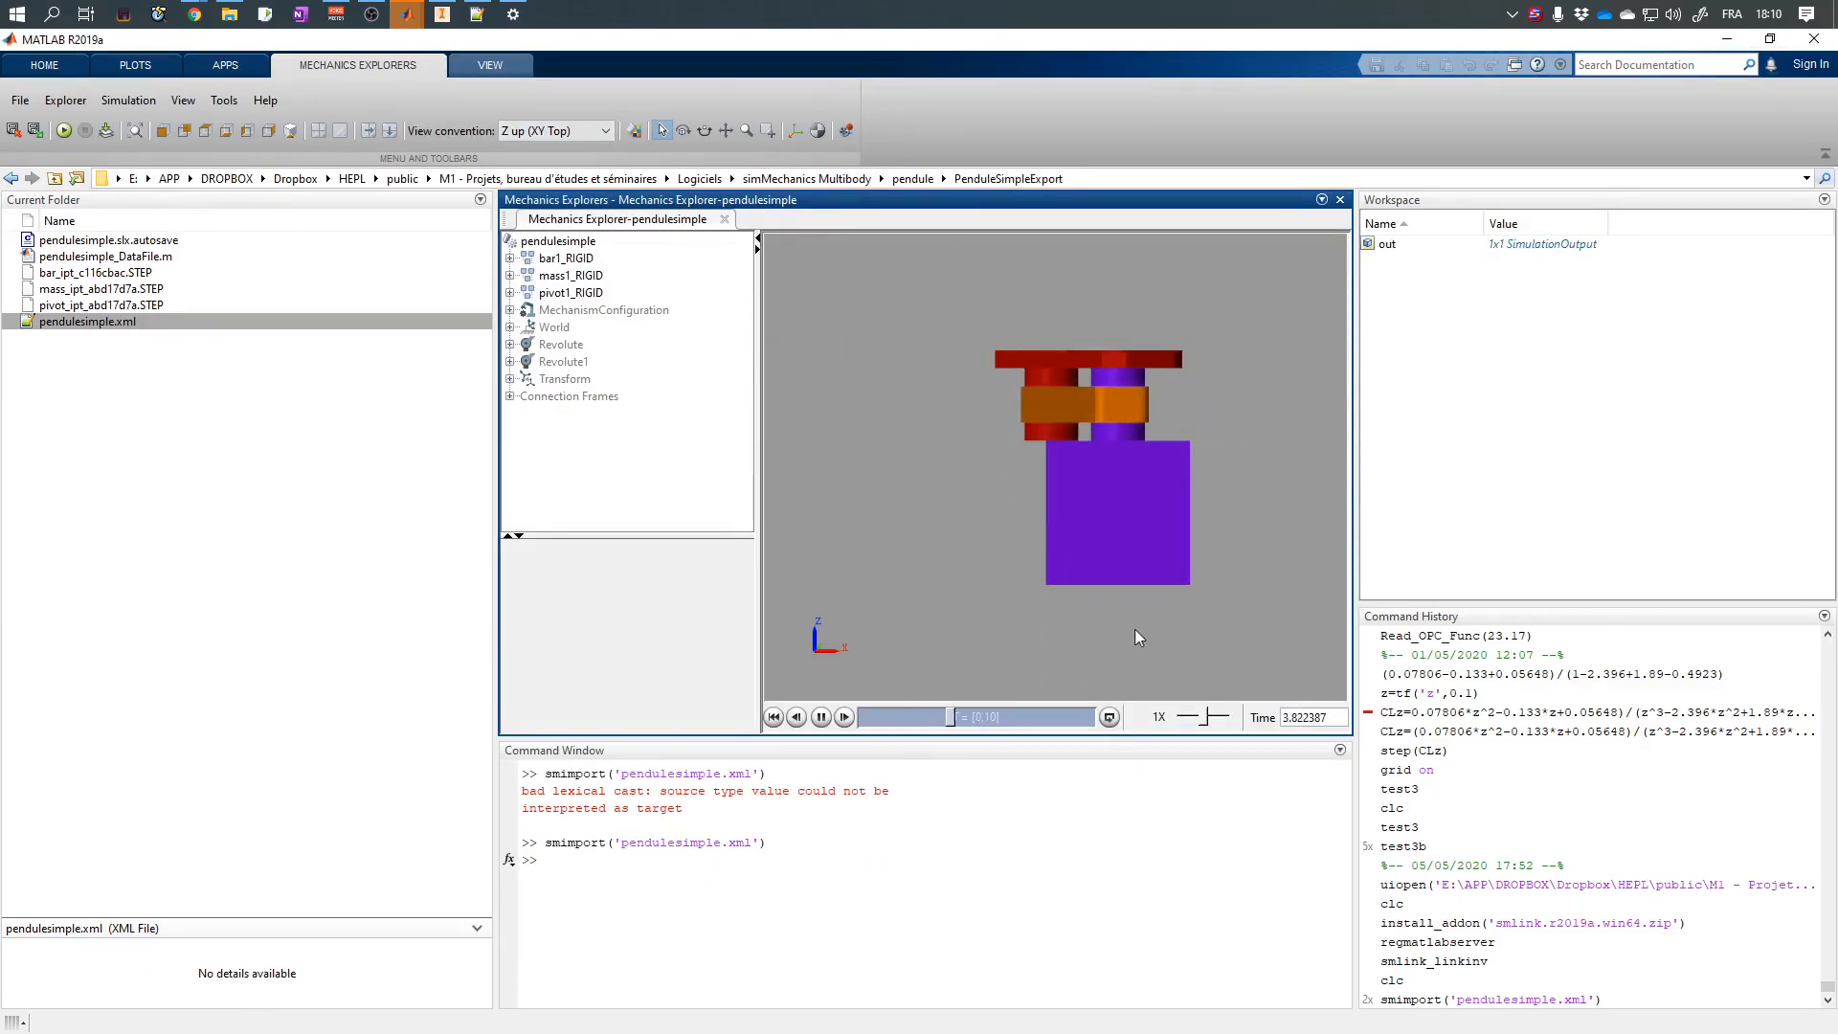
middle_click_drag(1188, 306, 1016, 508)
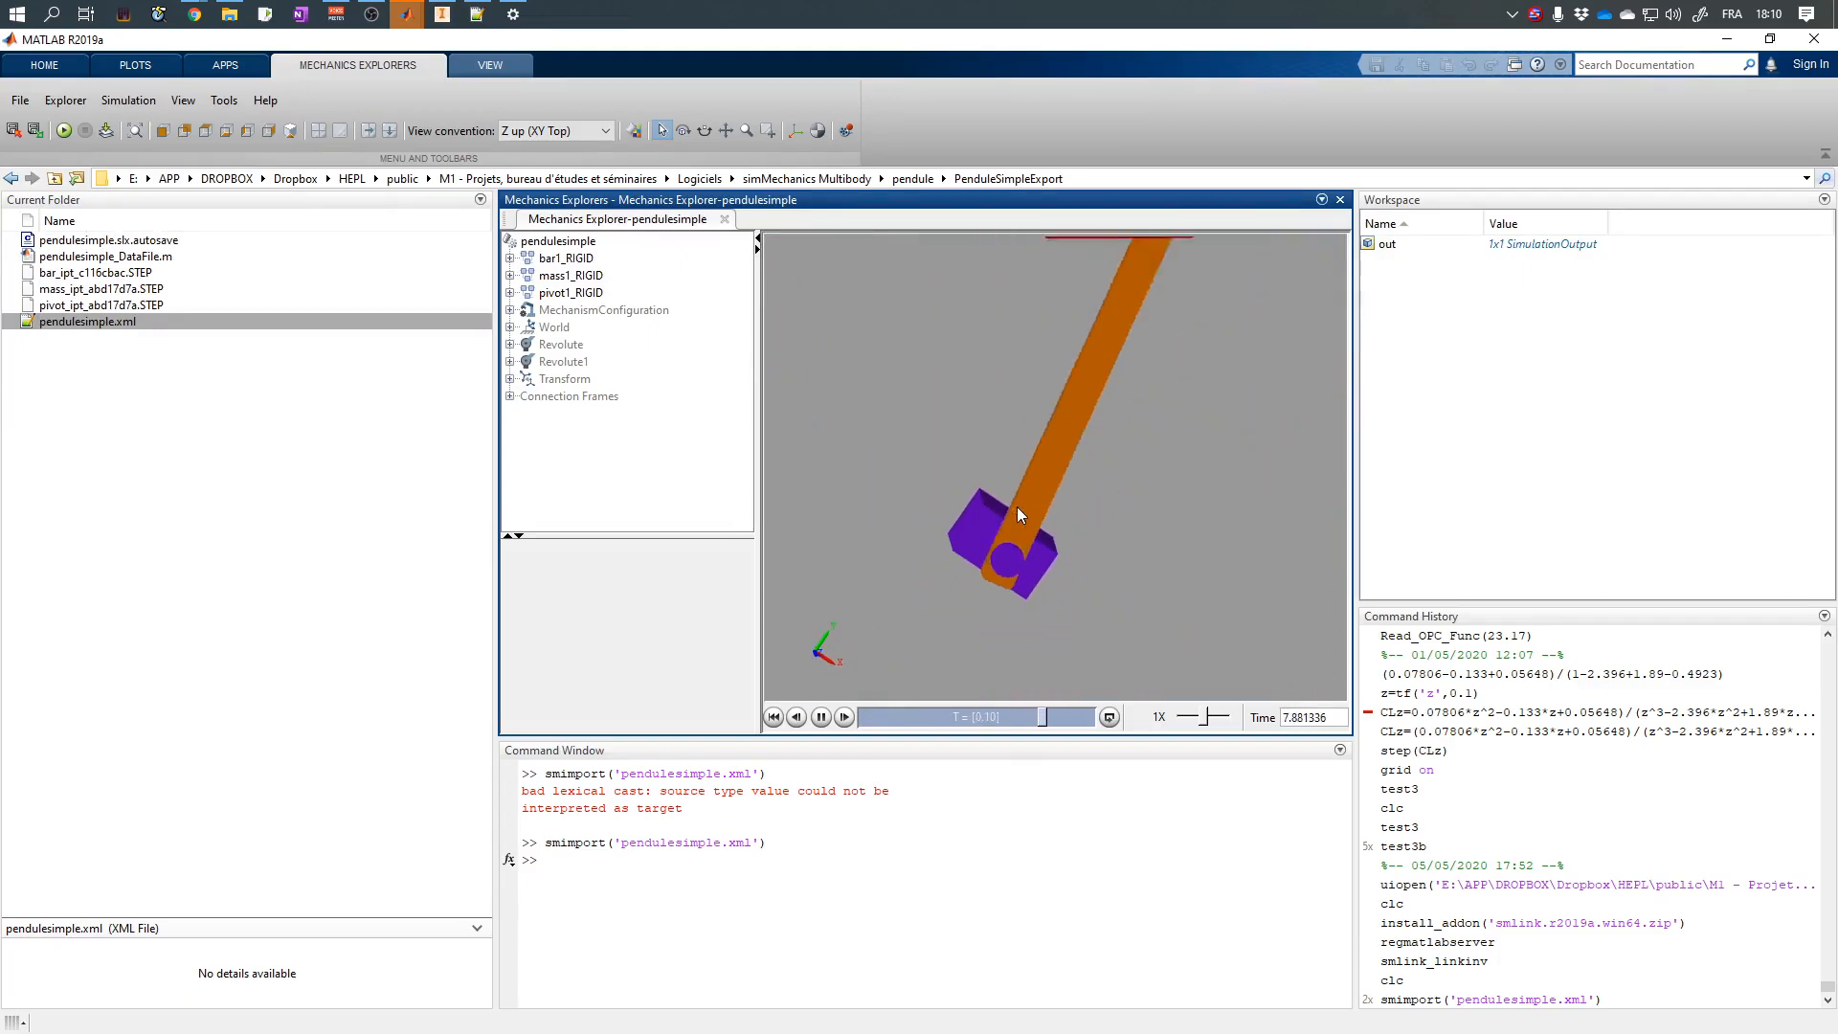